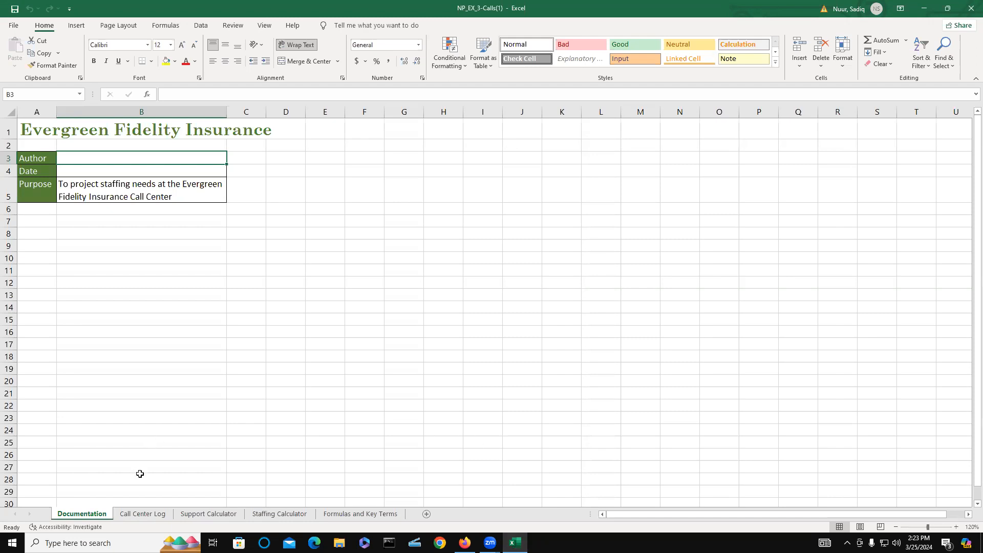
left_click(538, 110)
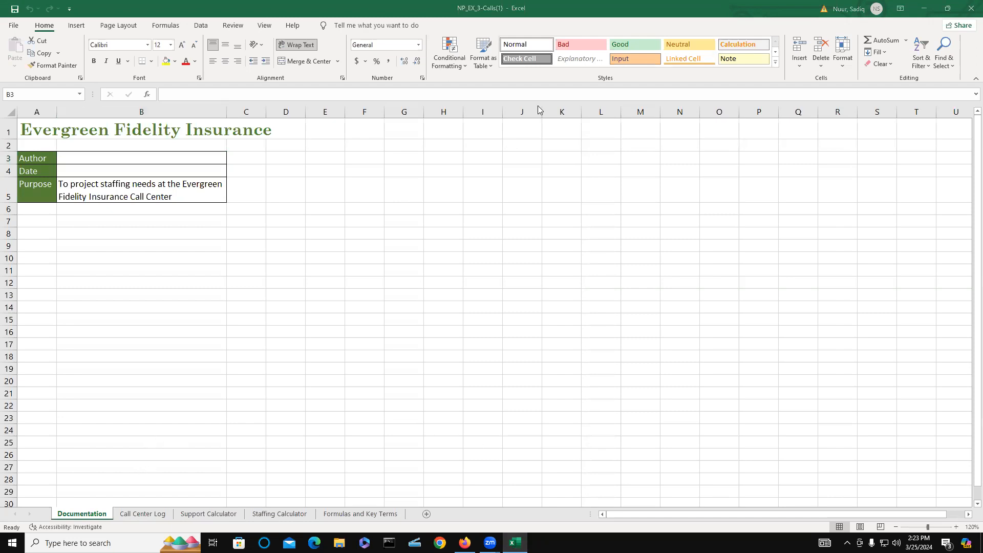
mouse_move(64, 486)
left_mouse_down()
mouse_move(56, 526)
mouse_move(422, 534)
mouse_move(456, 487)
mouse_move(188, 476)
mouse_move(61, 486)
left_mouse_up()
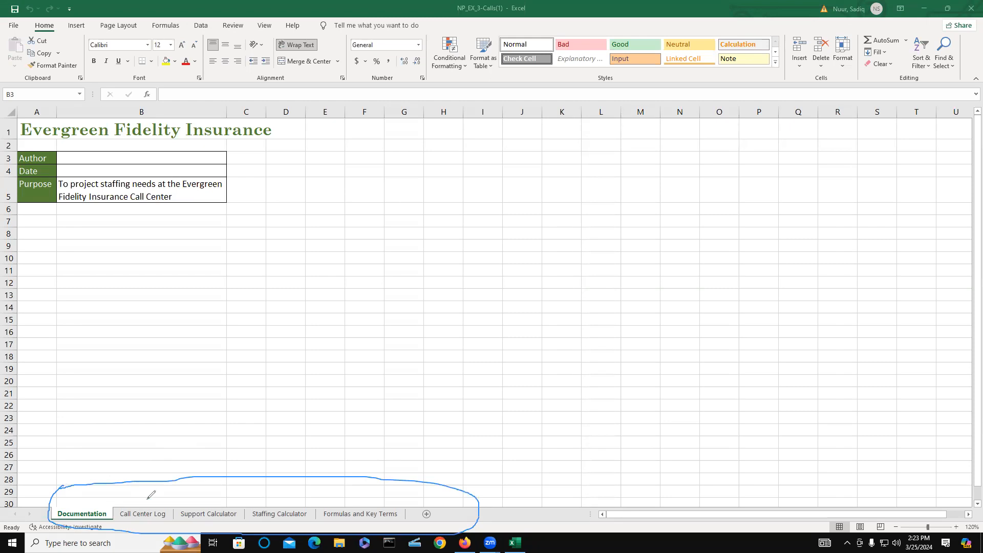
mouse_move(163, 401)
left_mouse_down()
mouse_move(152, 503)
mouse_move(156, 494)
mouse_move(142, 491)
left_mouse_up()
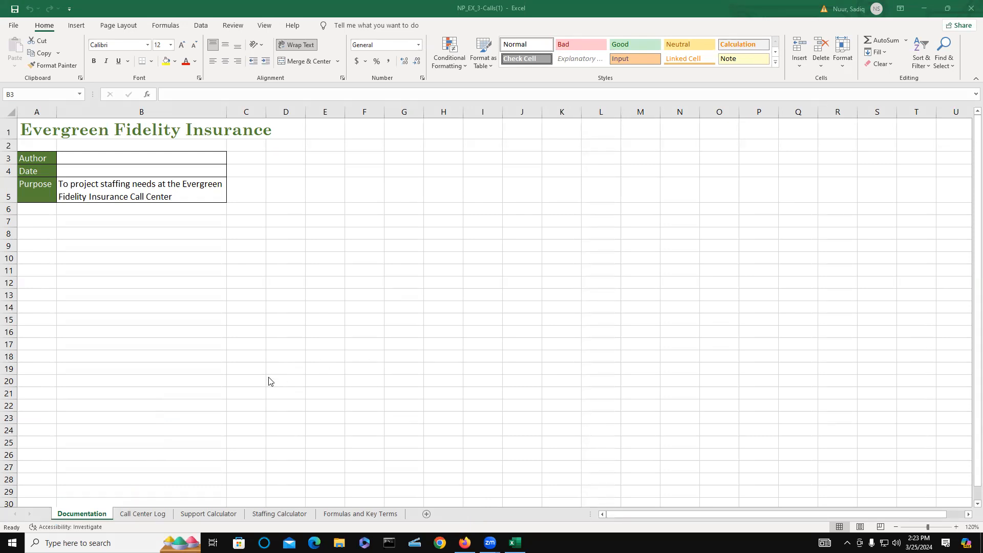
- Open the Call Center Log worksheet
left_click(150, 516)
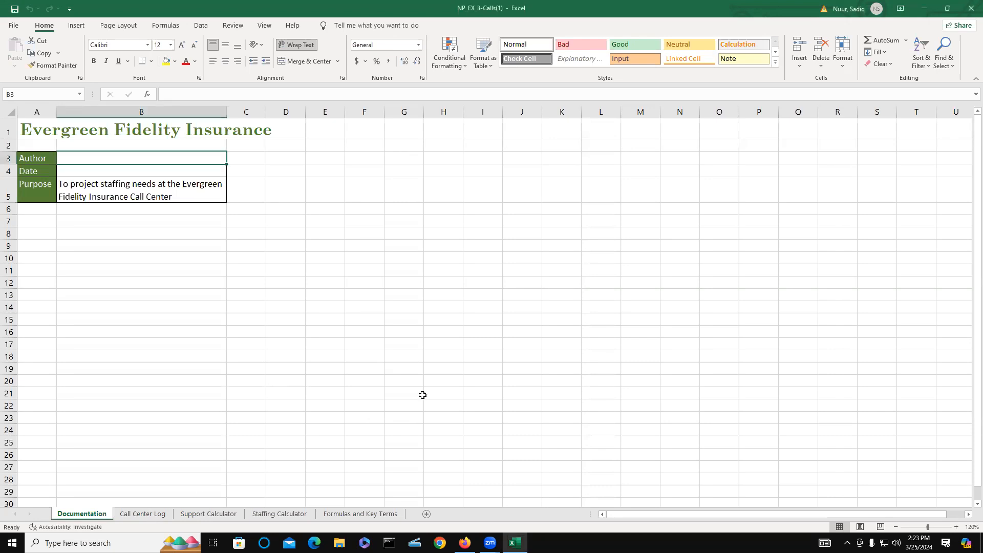
left_click(141, 514)
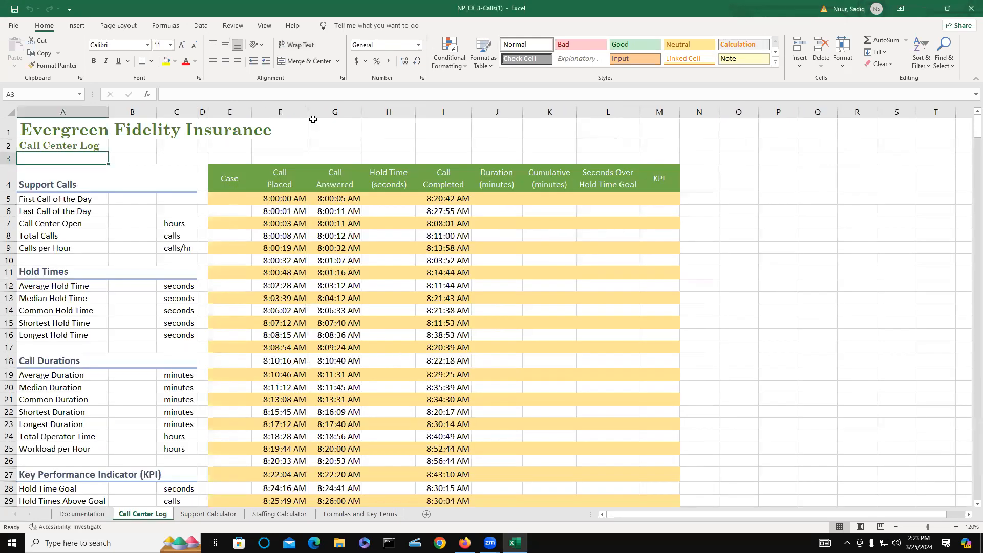
mouse_move(235, 388)
left_mouse_down()
mouse_move(240, 262)
mouse_move(247, 282)
left_mouse_up()
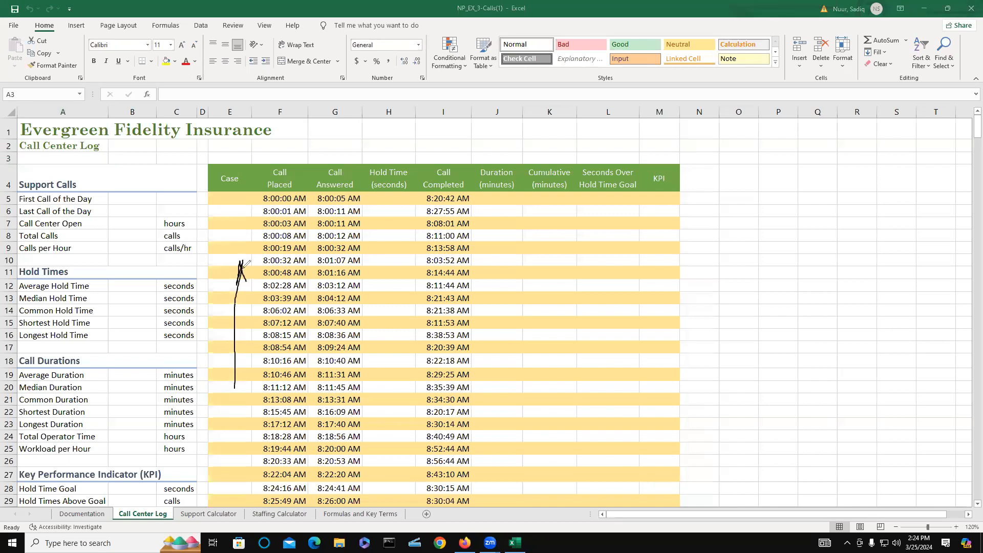
left_click_drag(389, 243, 388, 339)
mouse_move(390, 245)
left_mouse_down()
mouse_move(384, 266)
mouse_move(397, 261)
left_mouse_up()
left_click_drag(497, 233, 505, 324)
left_click_drag(490, 247, 518, 235)
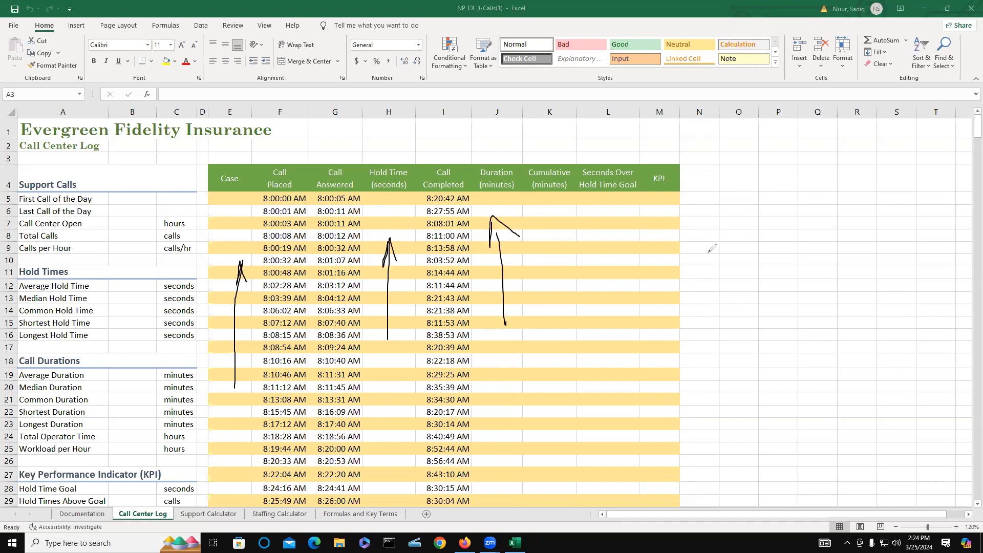
left_click_drag(135, 195, 139, 257)
left_click_drag(130, 207, 148, 188)
left_click_drag(129, 288, 129, 342)
mouse_move(120, 304)
left_mouse_down()
mouse_move(126, 286)
mouse_move(136, 293)
left_mouse_up()
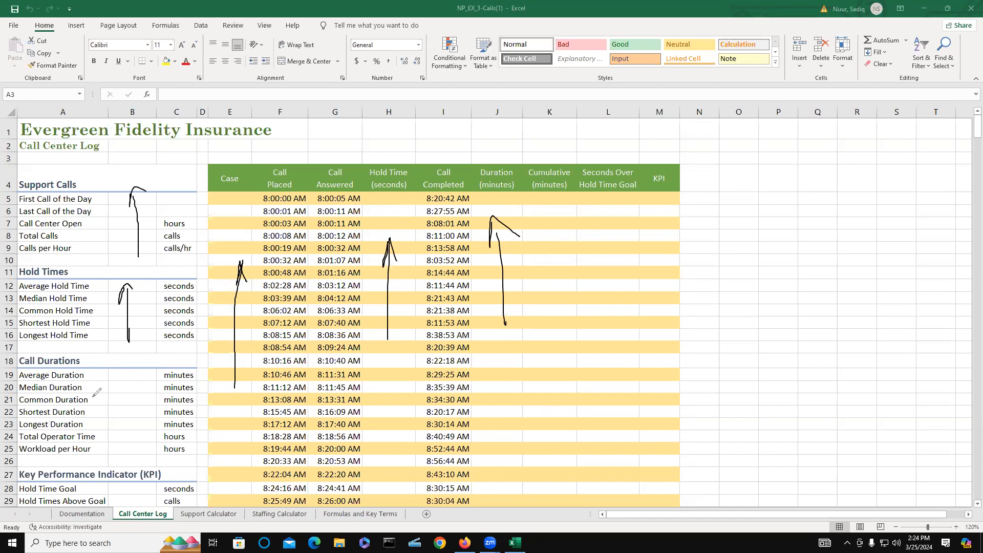
left_click_drag(126, 391, 134, 451)
mouse_move(116, 418)
left_mouse_down()
mouse_move(124, 389)
mouse_move(138, 396)
left_mouse_up()
left_click(368, 202)
left_click_drag(384, 204, 407, 203)
left_click(5, 438)
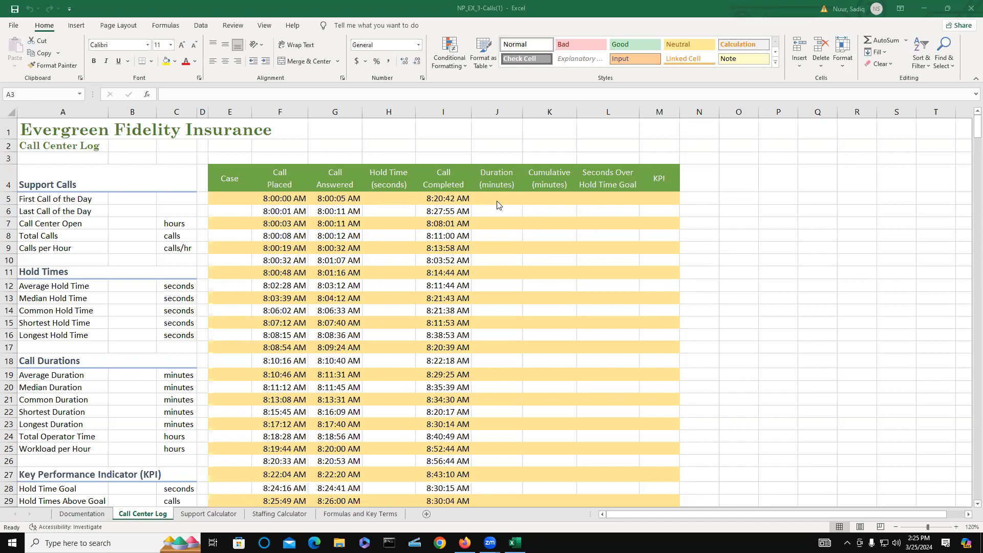
- Enter the formula =G5-F5 in cell H5 to calculate the first call's hold time
left_click(390, 198)
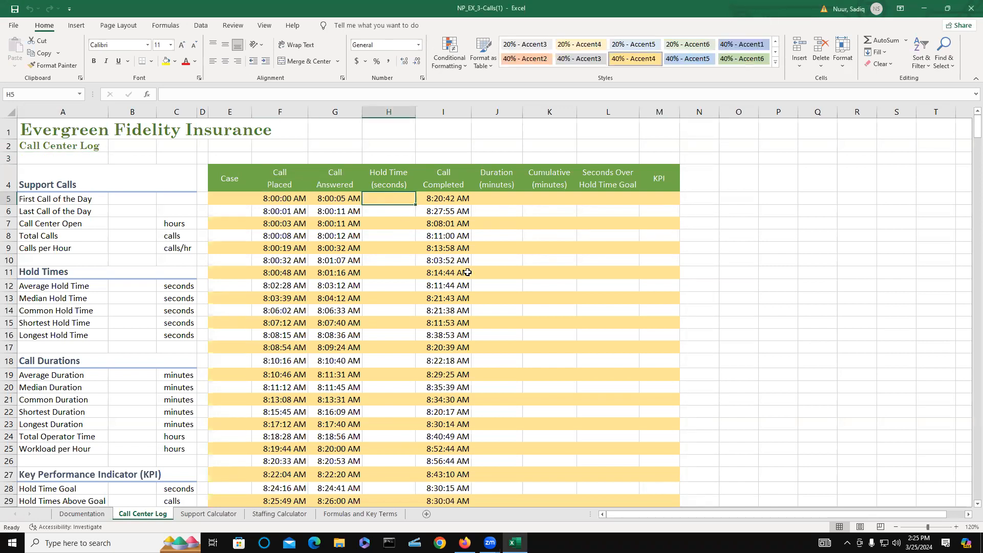
type("=g5")
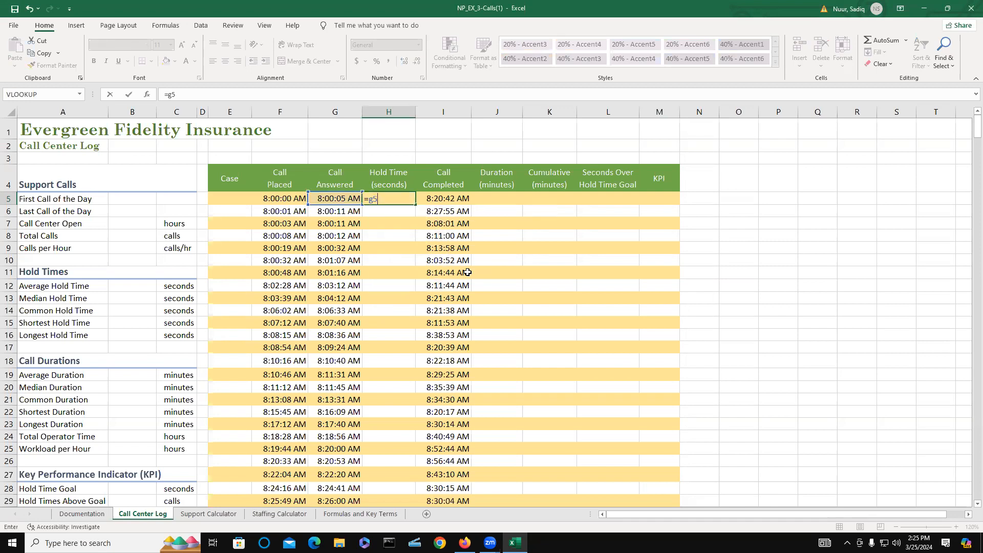
type("-f5")
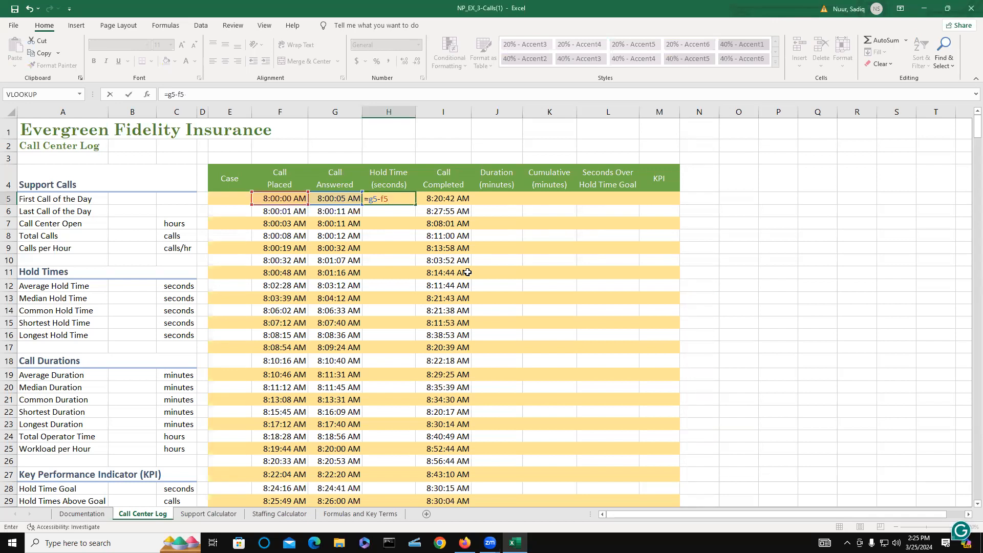
key("ctrl+Return")
key("Return")
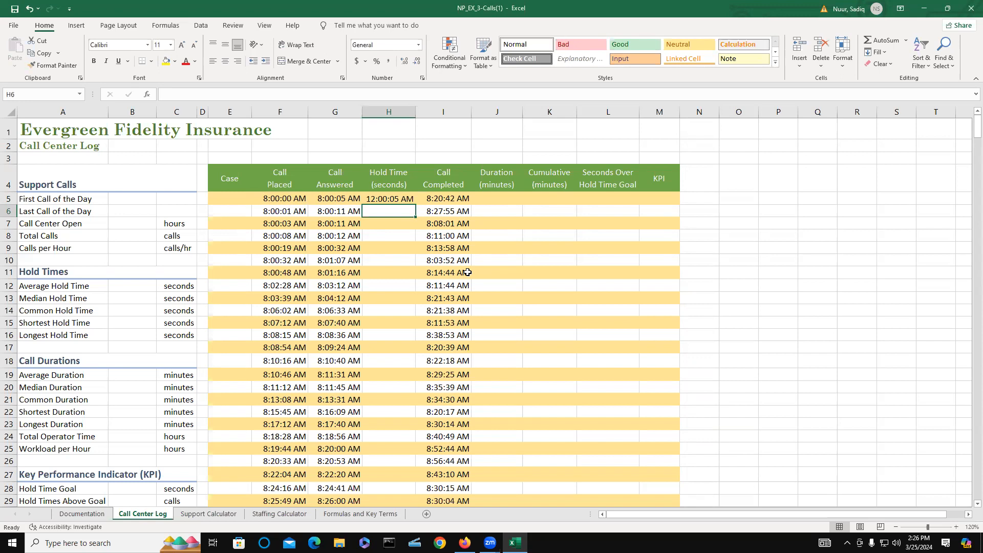
- Enter the formula =I5-G5 in cell J5 to calculate the first call's duration
left_click(494, 199)
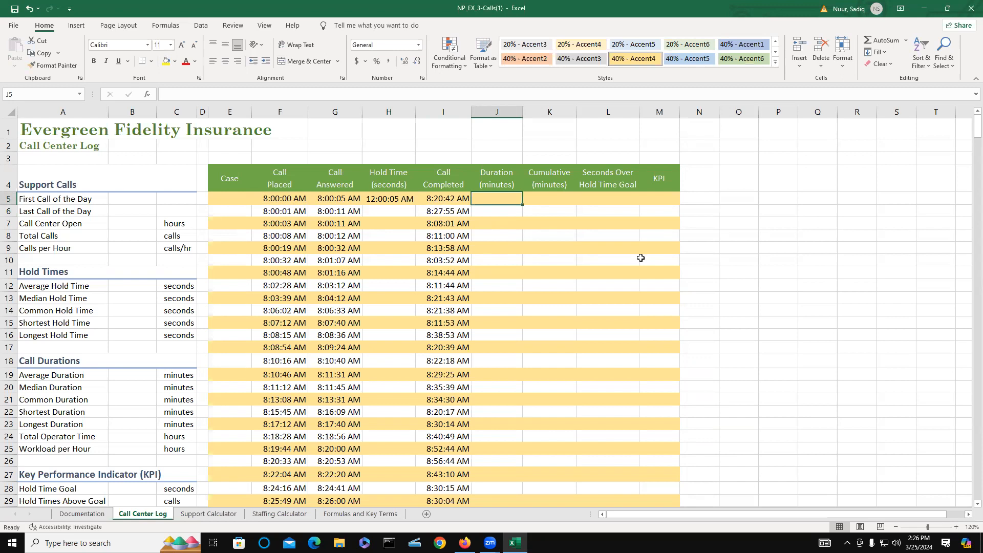
type("=")
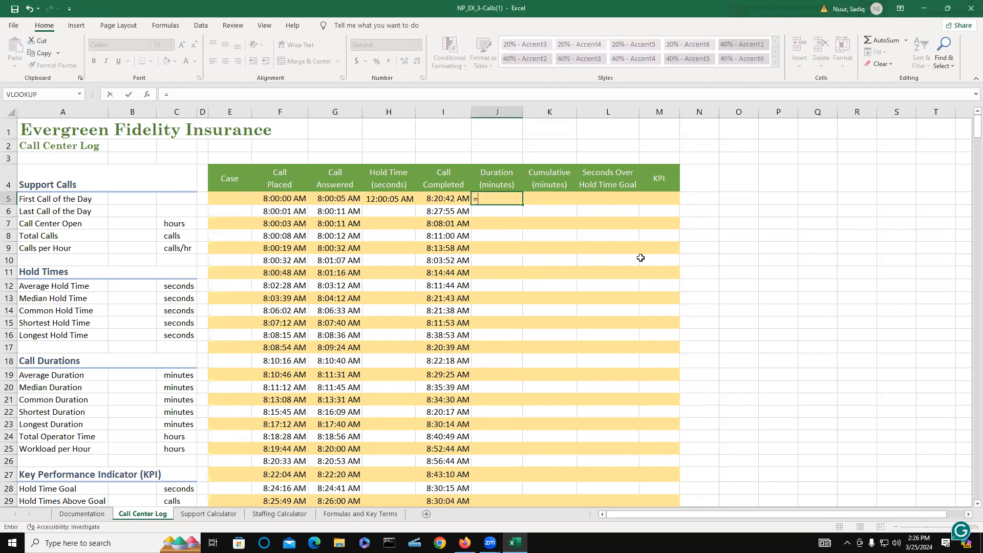
type("i5")
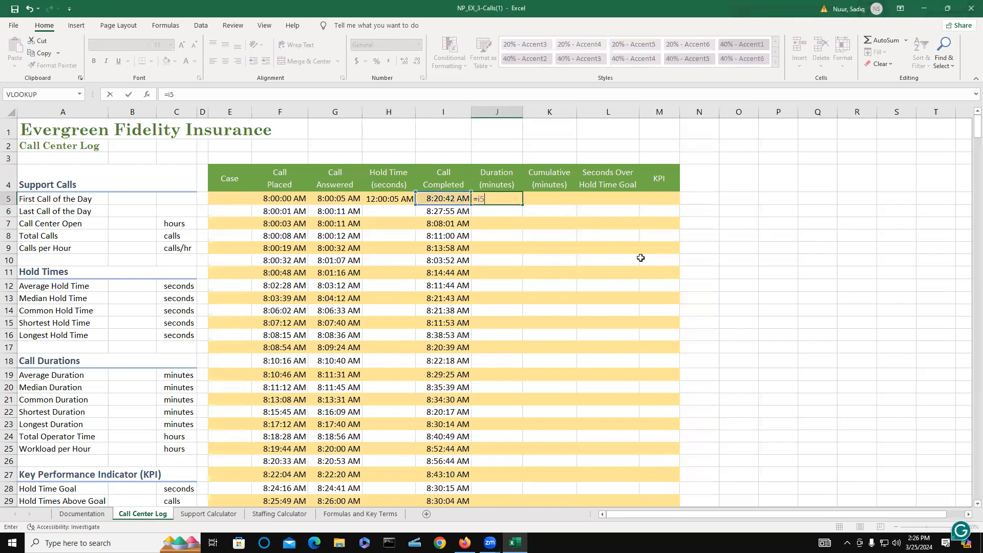
type("-g5")
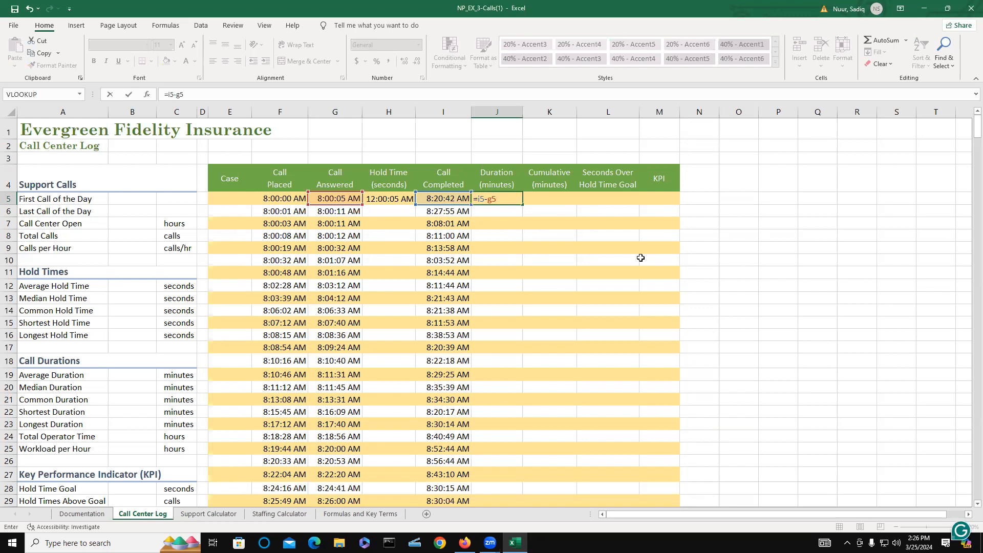
key("Return")
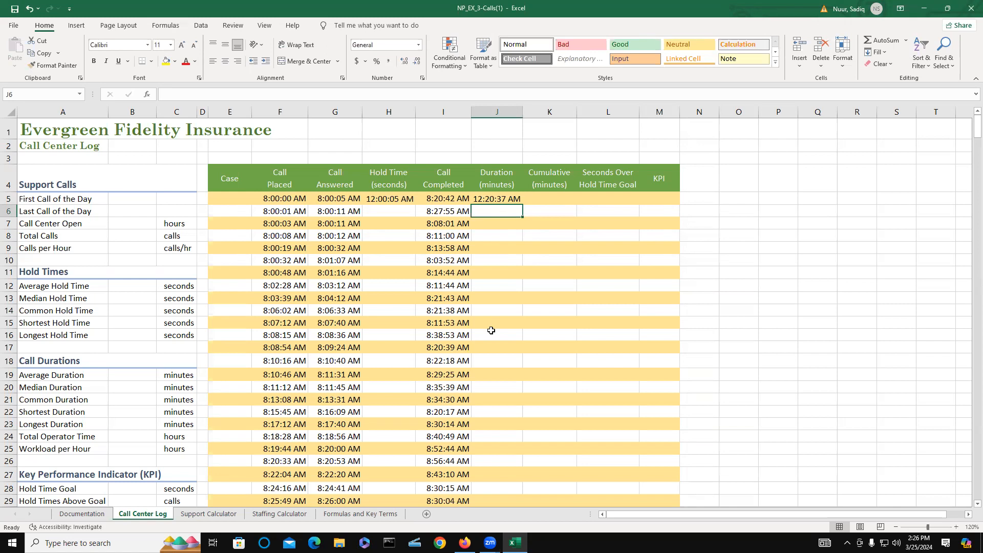
- Convert the hold time in H5 to seconds by changing its formula to =(G5-F5)*24*60*60
left_click(385, 199)
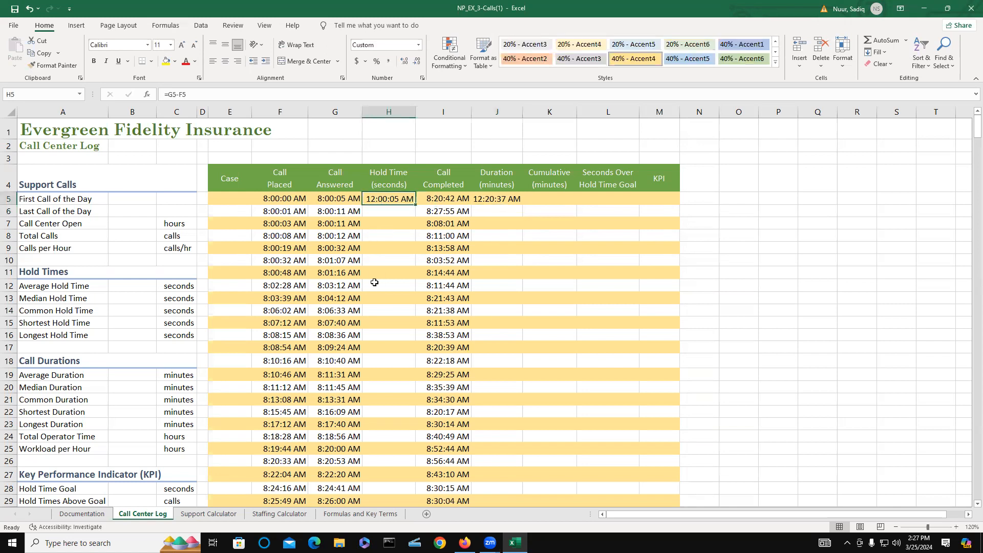
double_click(382, 203)
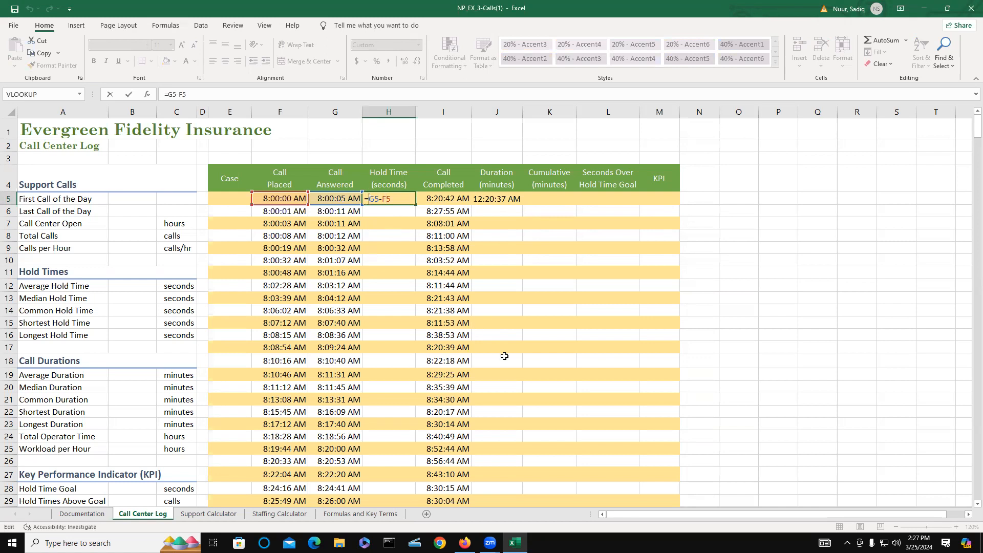
type("(")
left_click(395, 199)
type("*24*60")
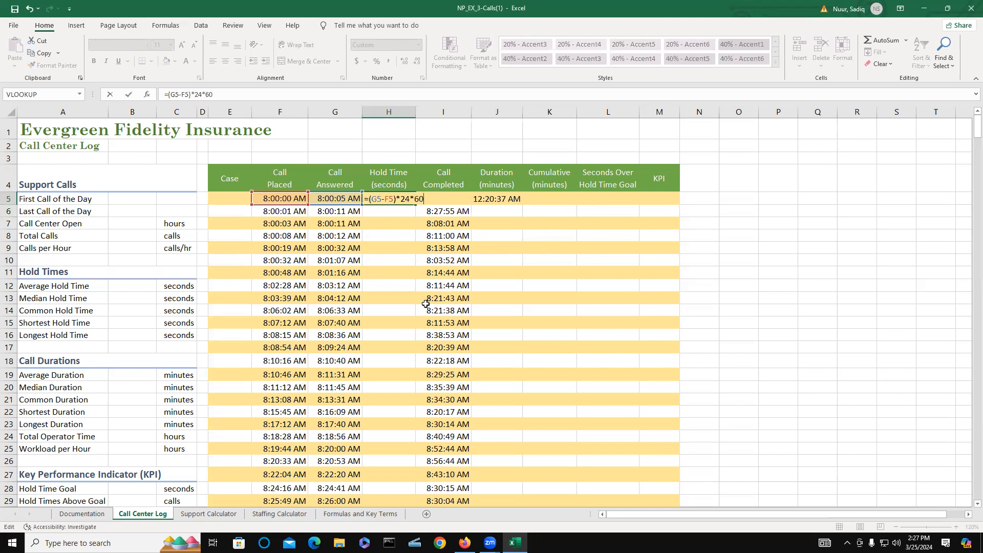
type("*60")
key("Return")
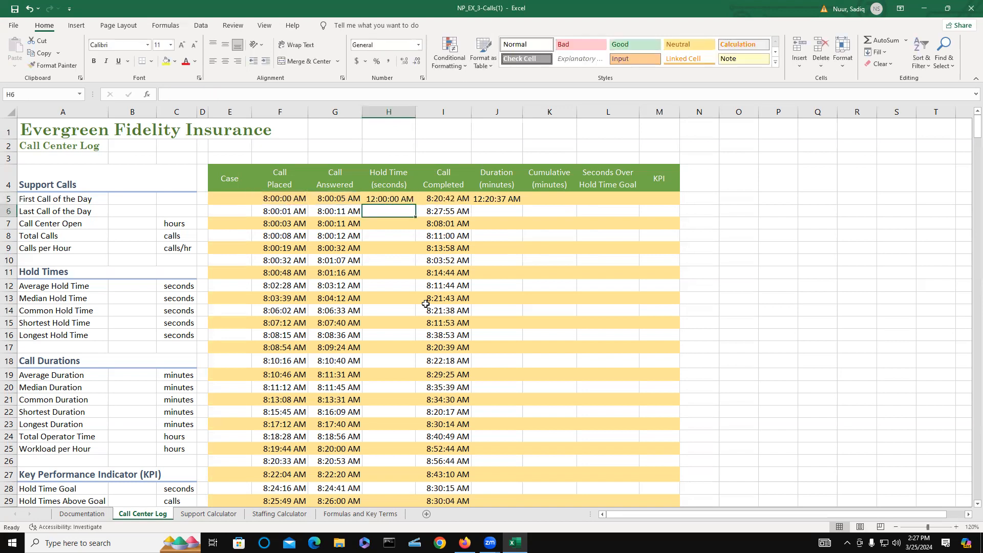
- Convert the duration in J5 to minutes by changing its formula to =(I5-G5)*24*60
left_click(493, 199)
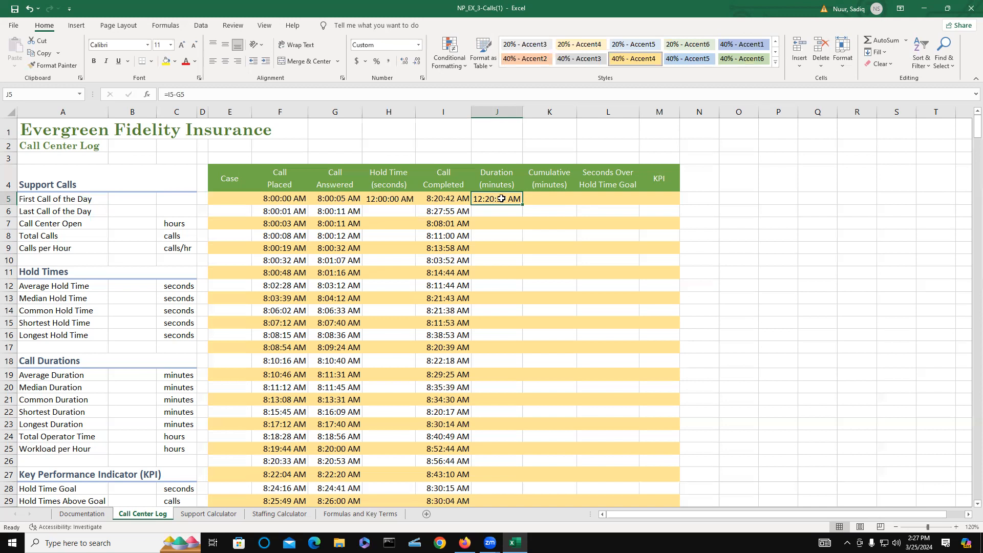
double_click(497, 199)
left_click(476, 198)
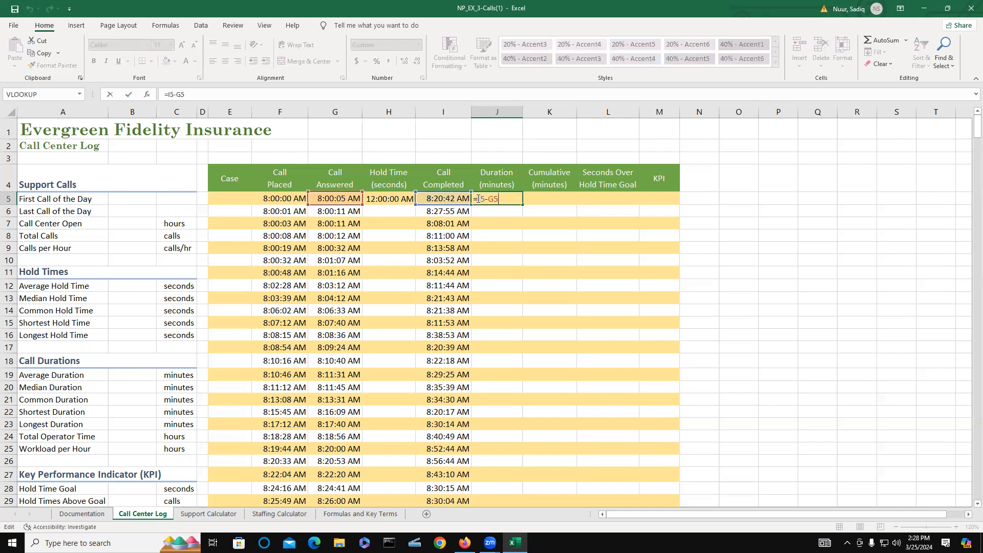
type("(")
left_click(503, 197)
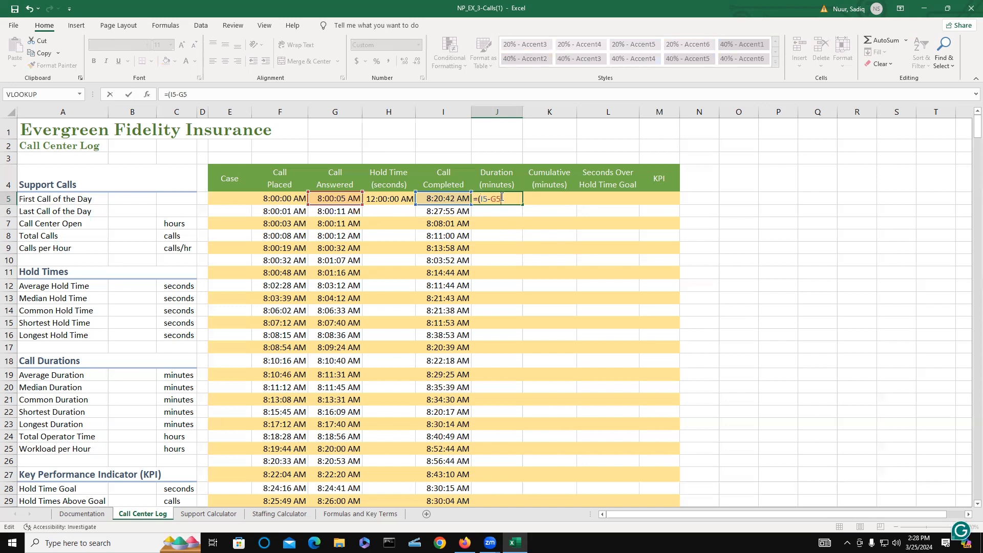
type(")*24*60")
key("Return")
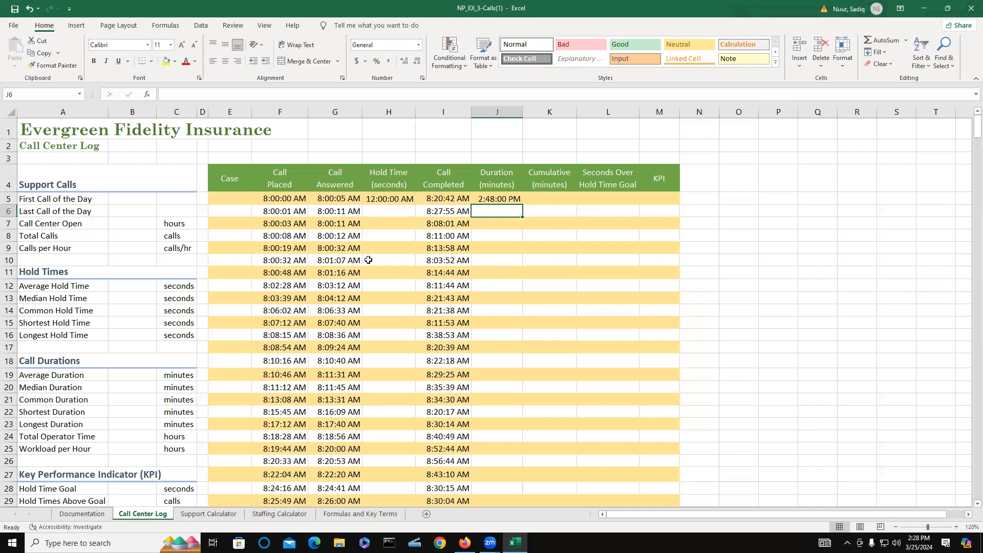
- Apply the General number format to the hold time in H5 and the duration in J5
left_click(391, 199)
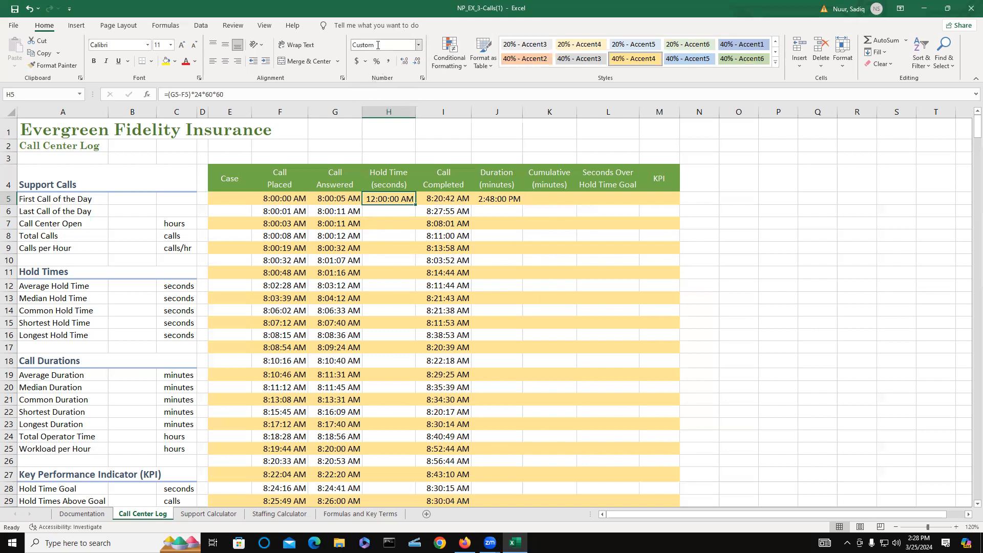
left_click(418, 45)
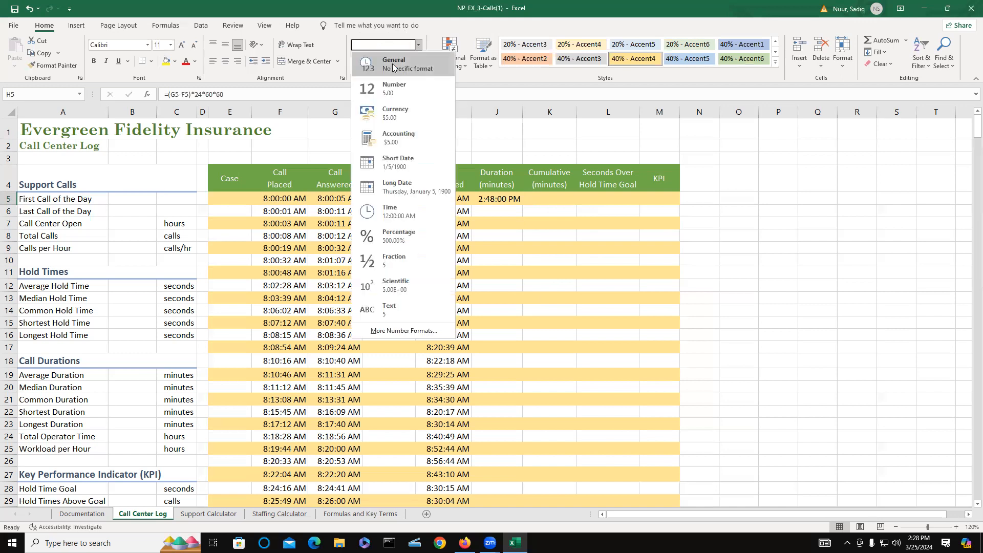
left_click(393, 67)
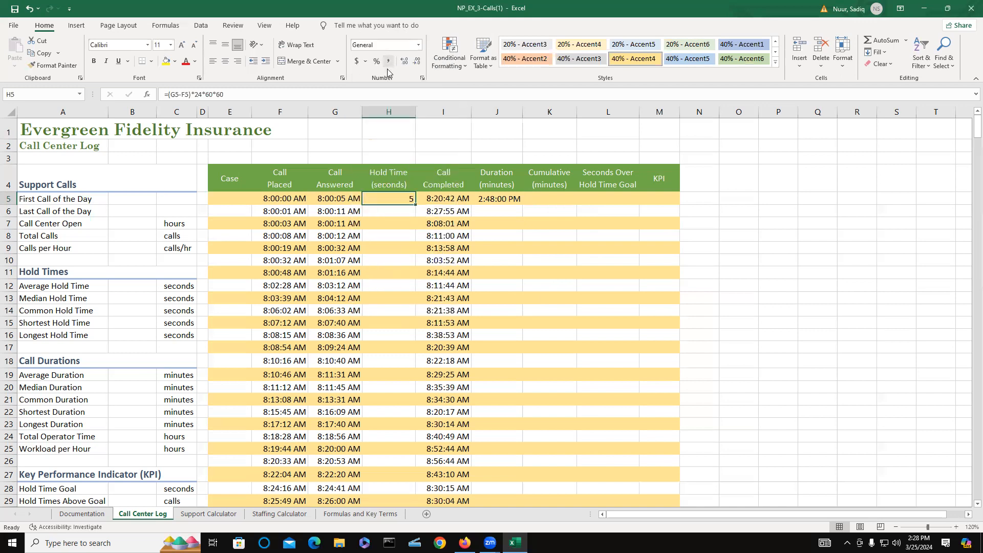
left_click(504, 200)
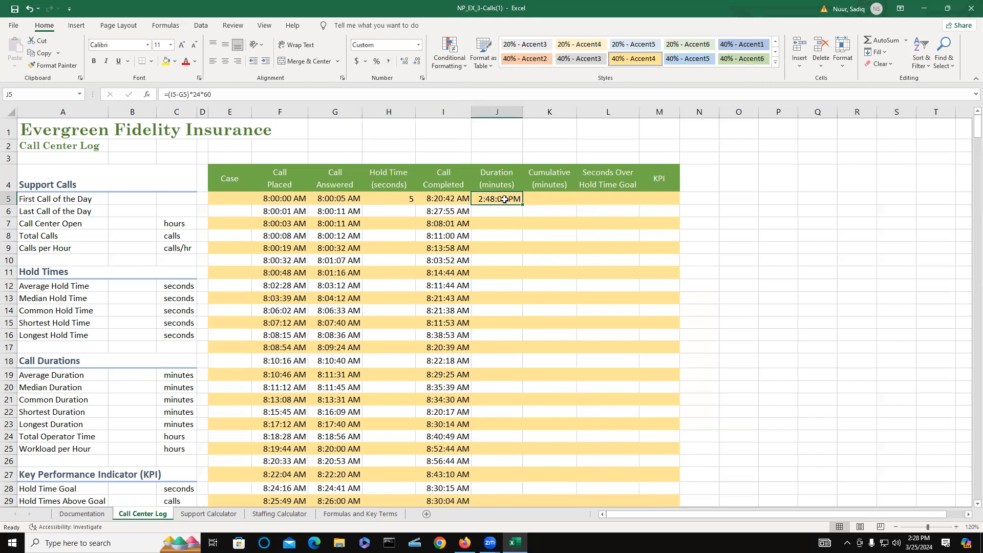
left_click(419, 47)
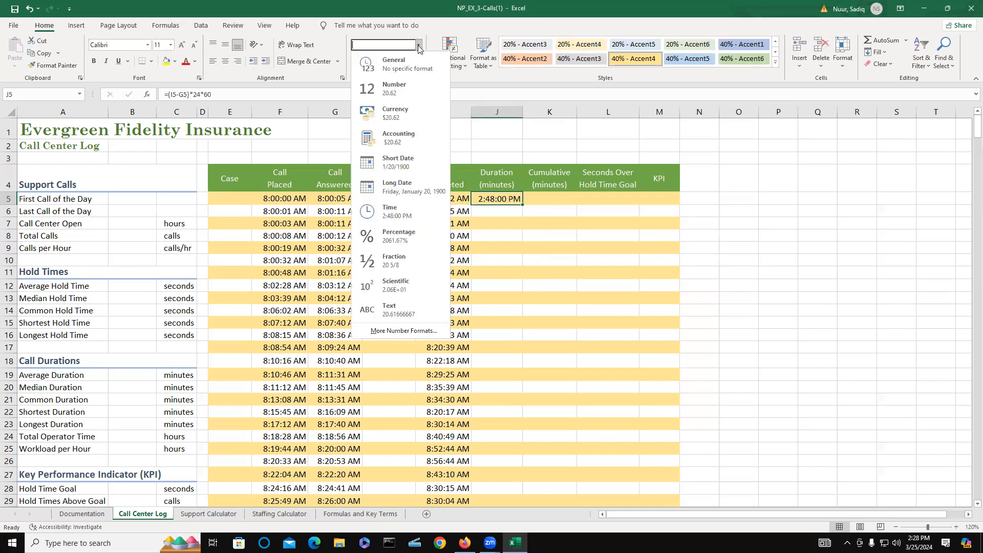
left_click(393, 63)
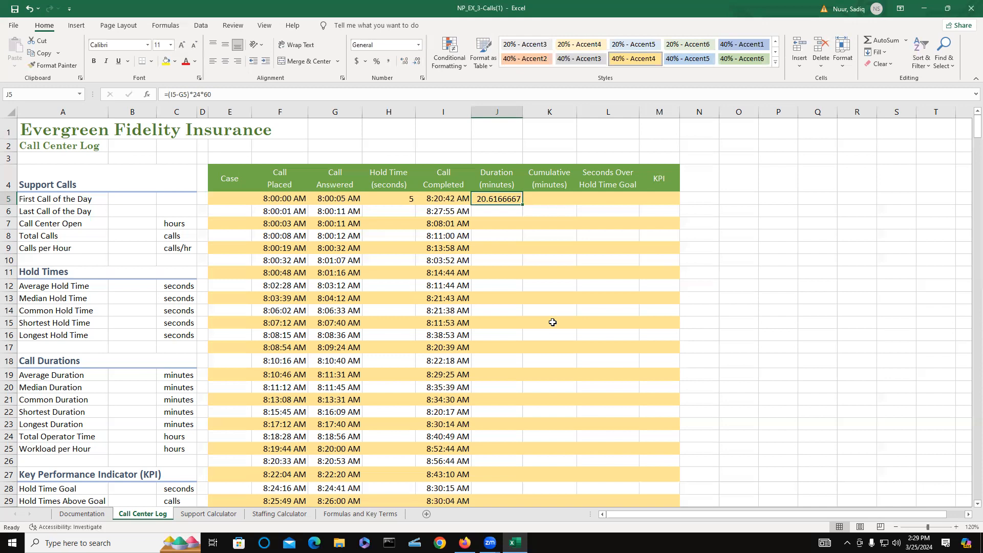
- Fill the hold time formula from H5 down through H515 without formatting
left_click(389, 199)
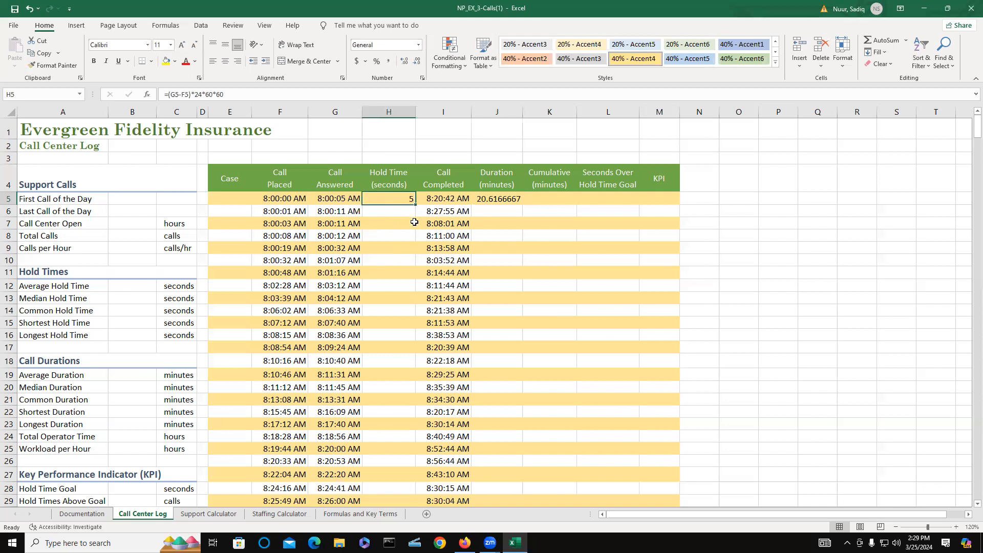
left_click_drag(415, 204, 406, 466)
left_click_drag(406, 481, 435, 477)
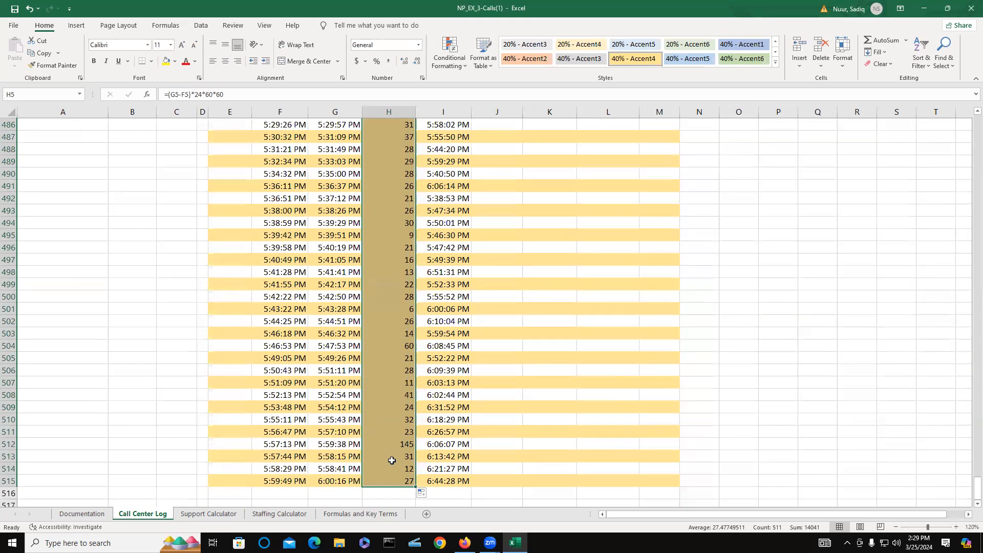
left_click(432, 495)
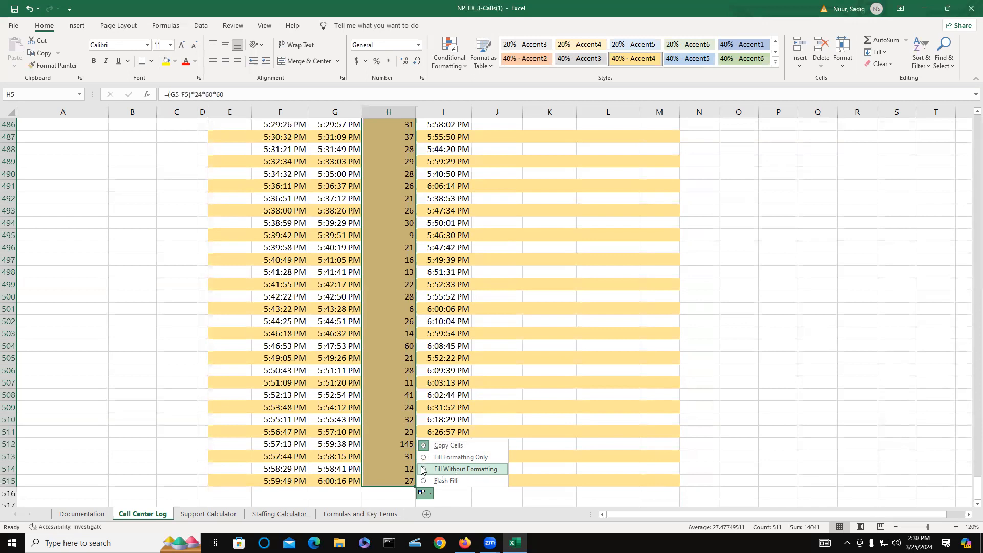
left_click(424, 469)
key("ctrl+BackSpace")
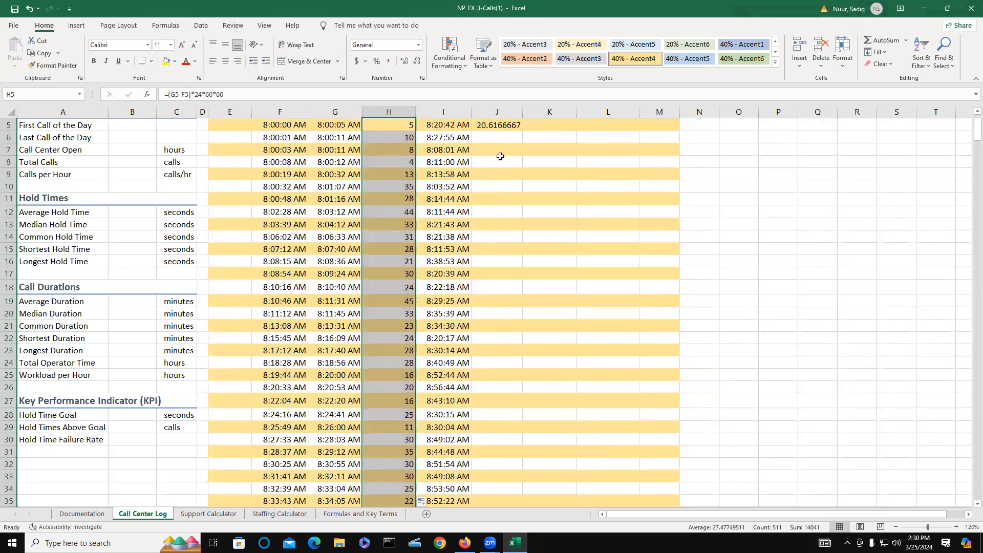
- Fill the duration formula from J5 down through J515 without formatting
scroll(500, 184, "up", 1)
scroll(501, 182, "up", 1)
left_click(500, 178)
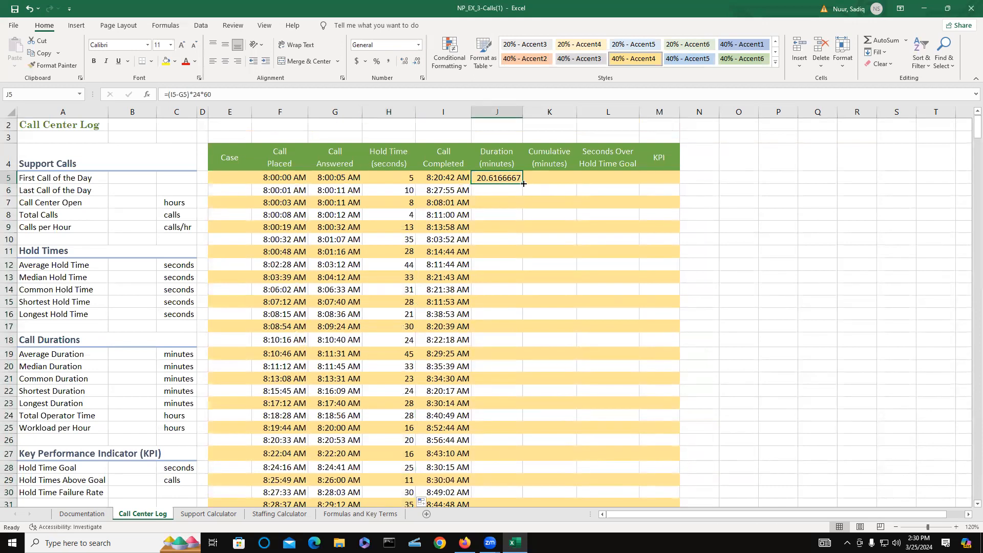
mouse_move(522, 184)
left_mouse_down()
mouse_move(498, 487)
mouse_move(498, 384)
mouse_move(498, 456)
mouse_move(498, 401)
mouse_move(498, 449)
mouse_move(514, 492)
left_mouse_up()
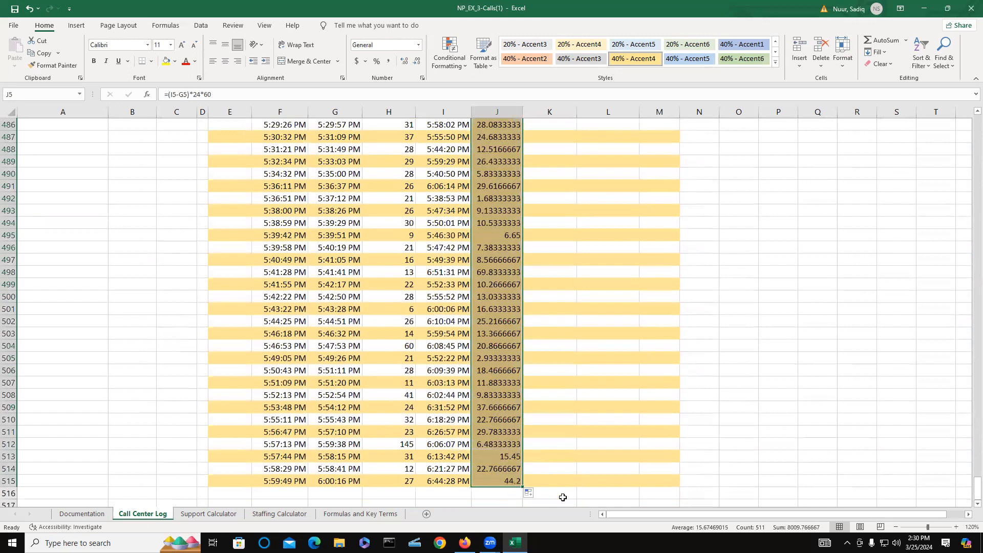
left_click(537, 494)
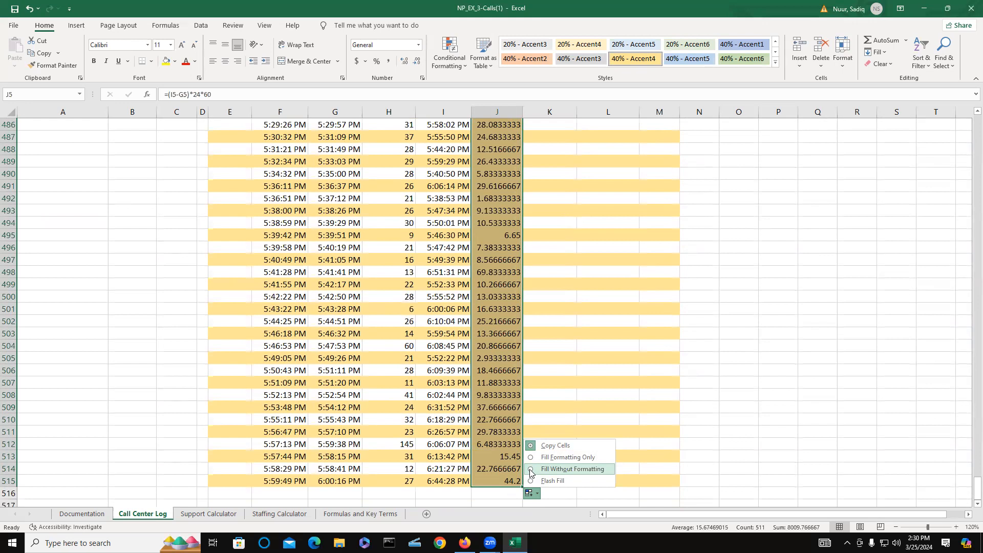
left_click(531, 470)
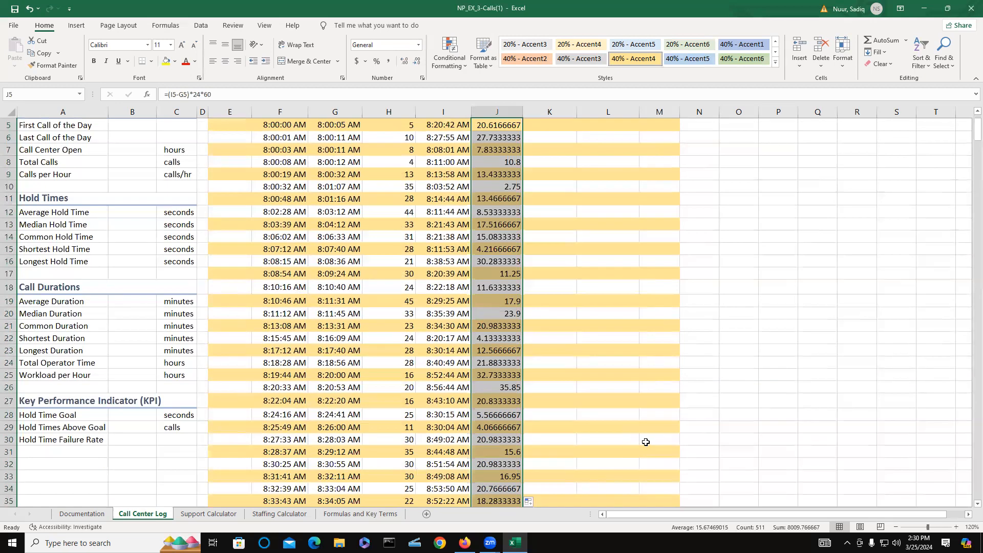
- Enter Case50127 in cell E5 as the first case ID
scroll(526, 302, "up", 2)
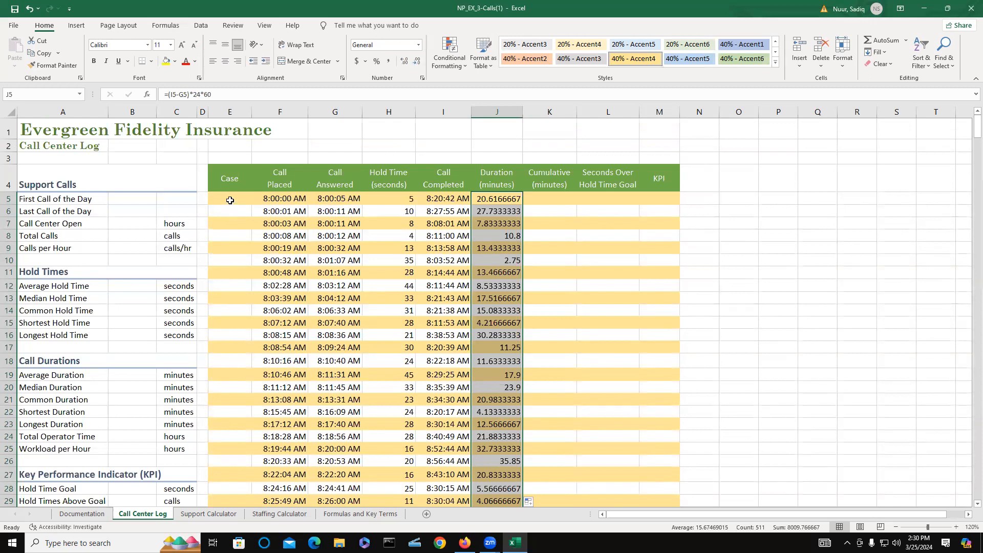
left_click(229, 199)
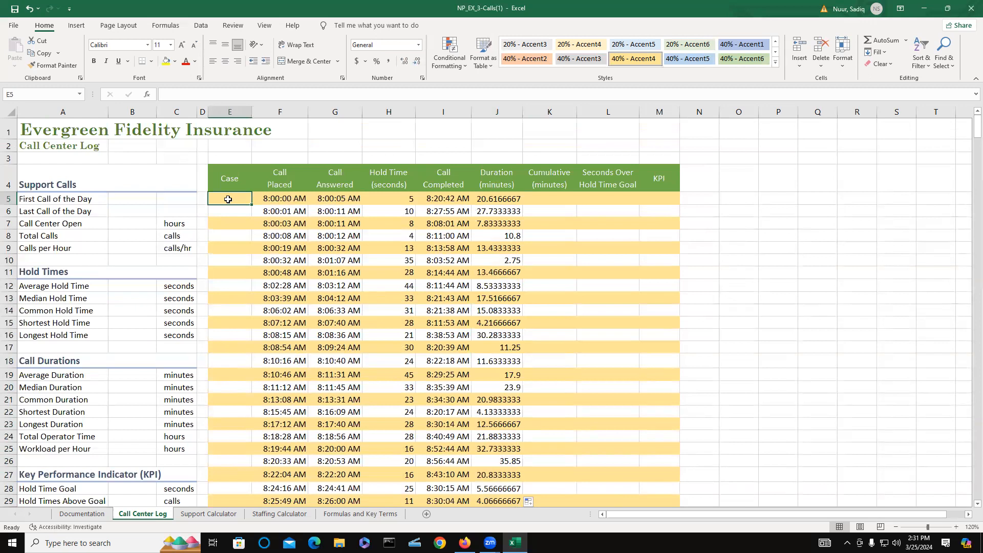
type("Case")
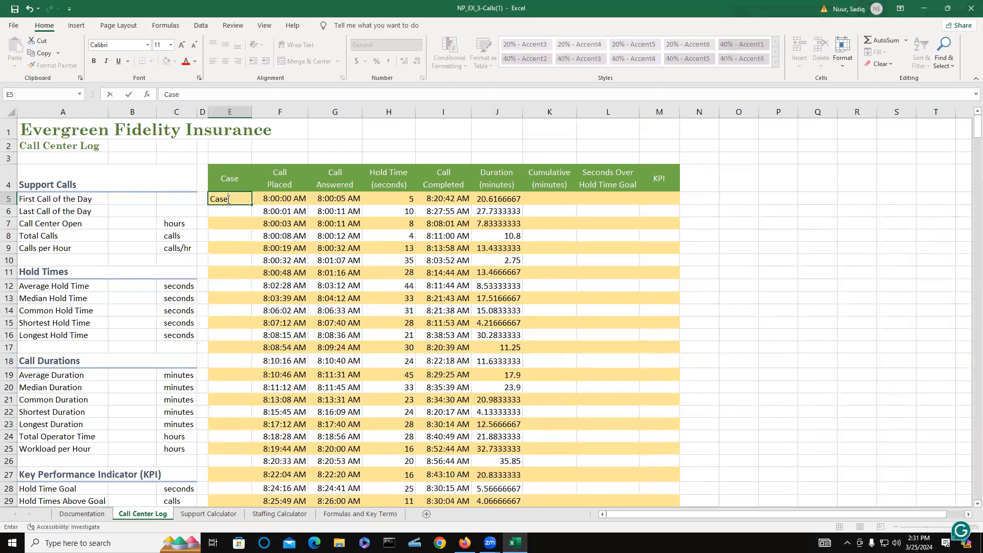
type("50127")
key("Return")
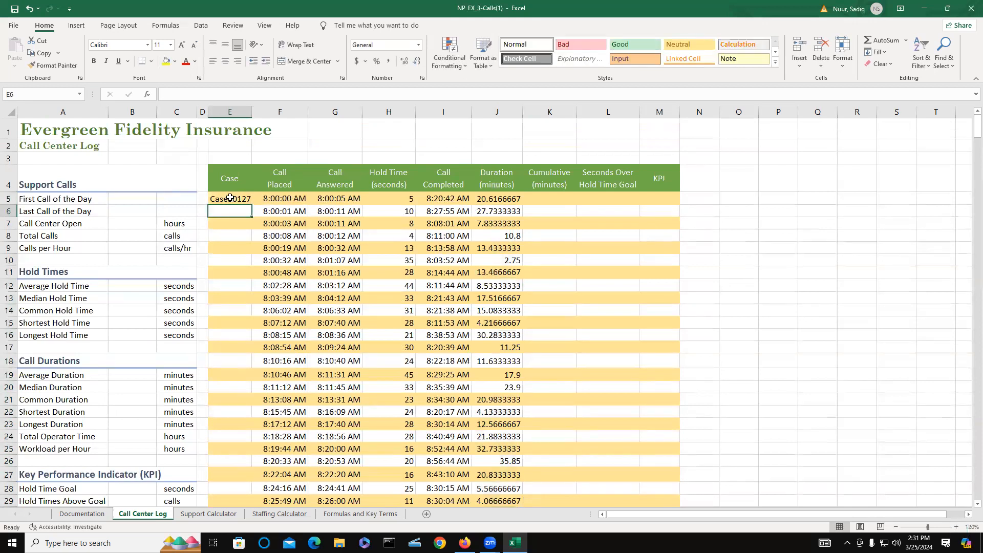
- Fill the case IDs from E5 down through E515 as a series without formatting
left_click(230, 198)
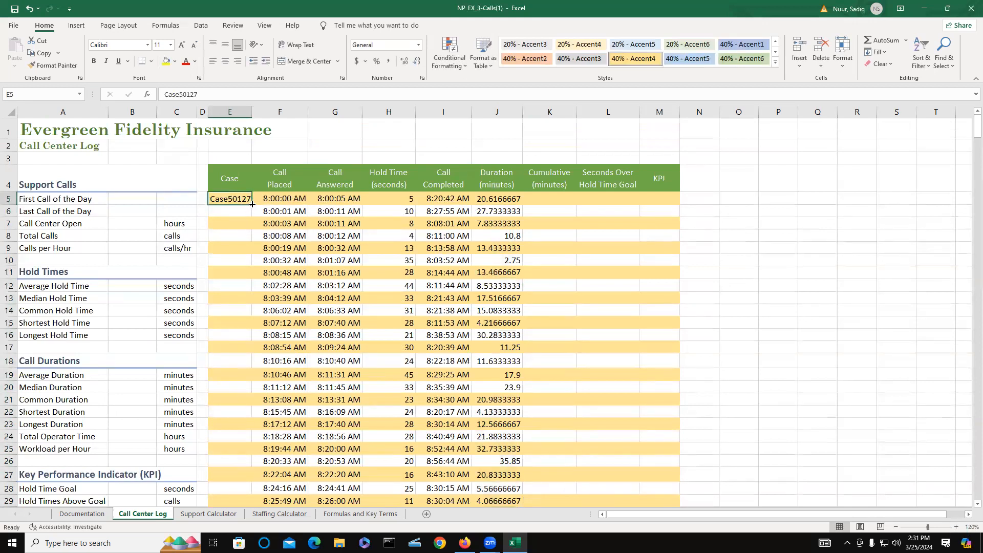
left_click_drag(252, 204, 252, 213)
left_click_drag(247, 246, 257, 468)
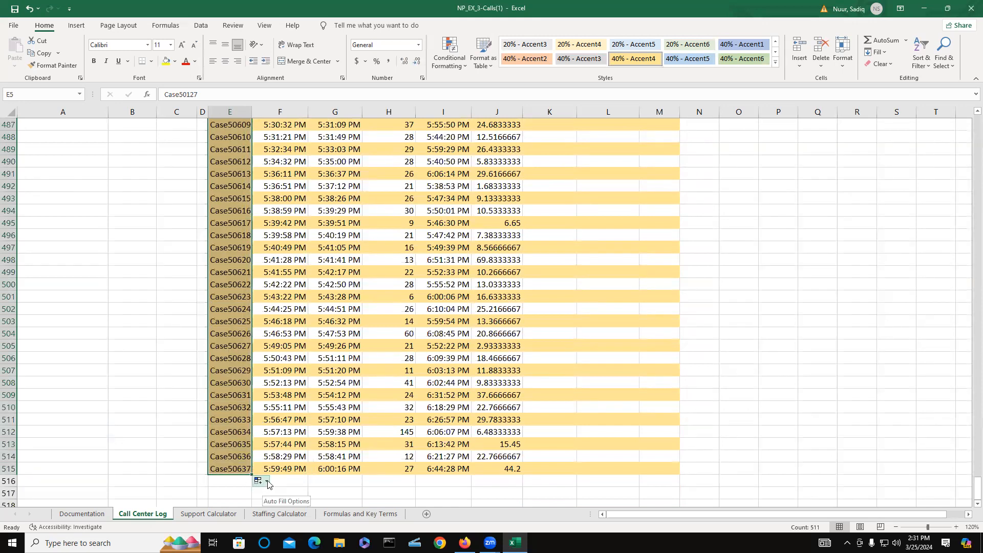
left_click(267, 482)
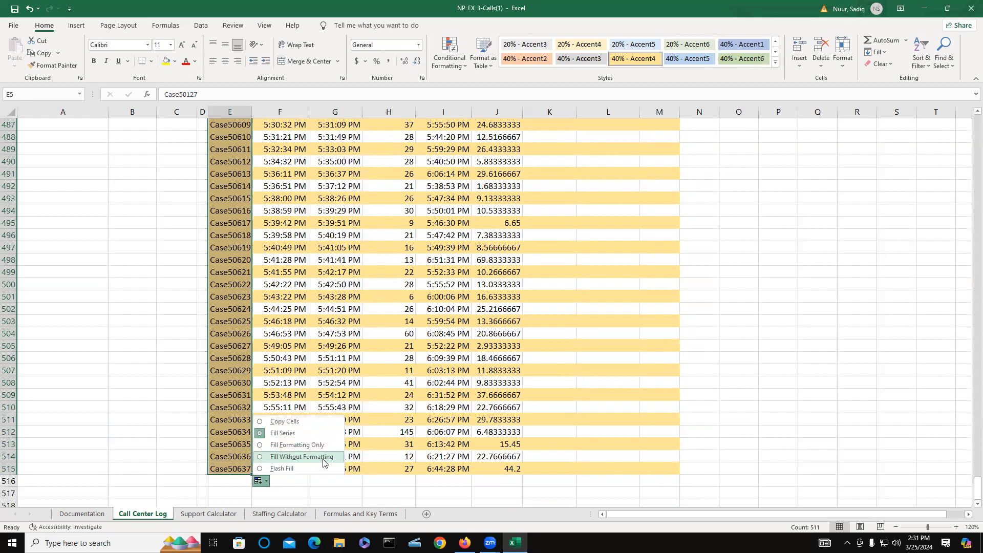
left_click(260, 458)
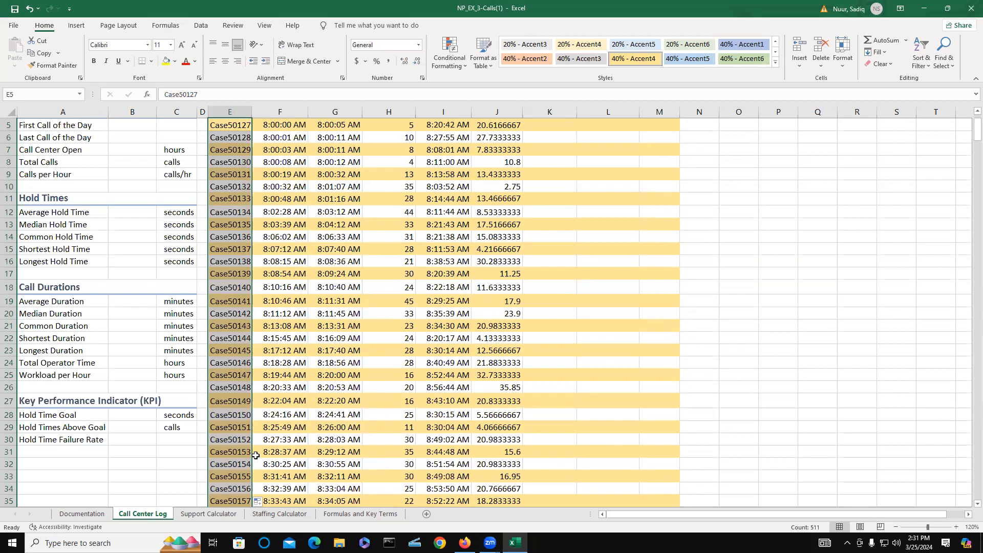
scroll(662, 358, "up", 1)
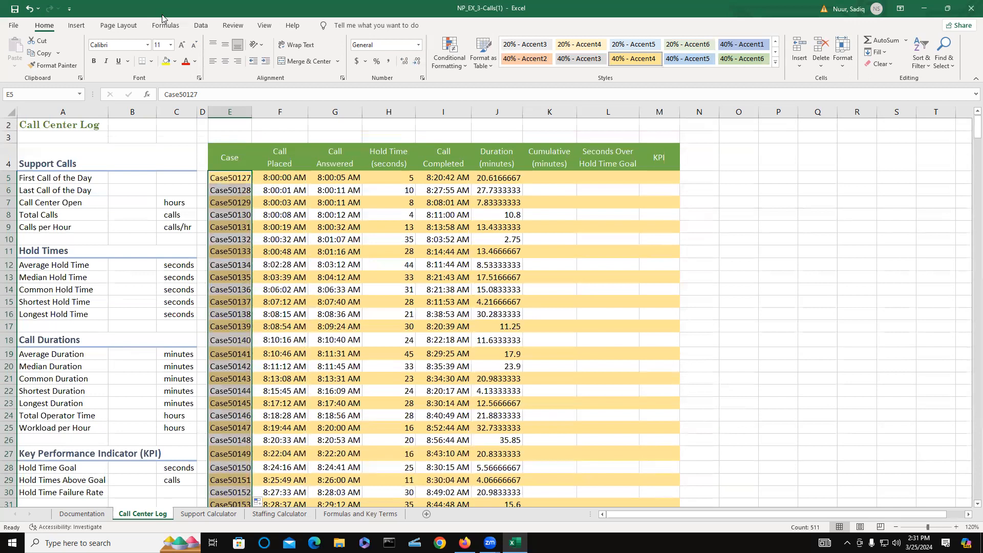
left_click(484, 175)
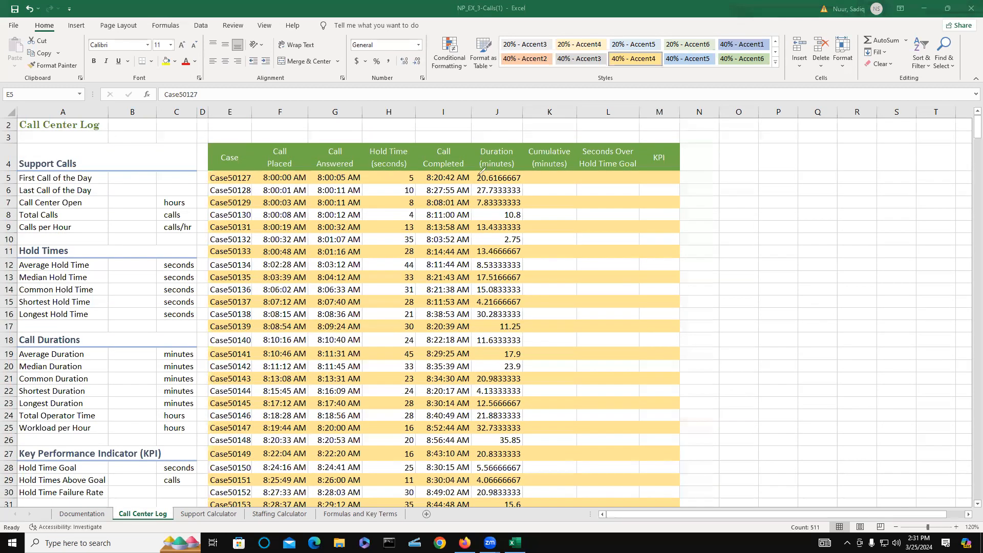
mouse_move(482, 171)
left_mouse_down()
mouse_move(477, 239)
mouse_move(516, 237)
mouse_move(535, 176)
mouse_move(508, 163)
mouse_move(484, 169)
left_mouse_up()
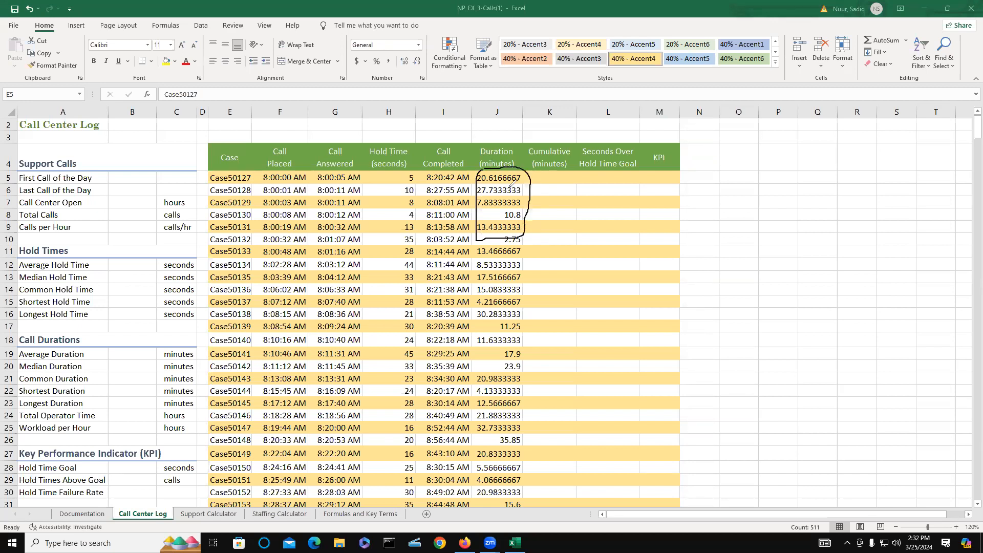
mouse_move(533, 198)
left_mouse_down()
mouse_move(584, 208)
mouse_move(575, 222)
left_mouse_up()
left_click_drag(618, 197, 630, 231)
mouse_move(615, 188)
left_mouse_down()
mouse_move(622, 210)
mouse_move(681, 224)
left_mouse_up()
mouse_move(667, 203)
left_mouse_down()
mouse_move(665, 211)
mouse_move(708, 197)
mouse_move(777, 204)
left_mouse_up()
mouse_move(784, 136)
left_mouse_down()
mouse_move(822, 181)
mouse_move(808, 193)
mouse_move(826, 182)
left_mouse_up()
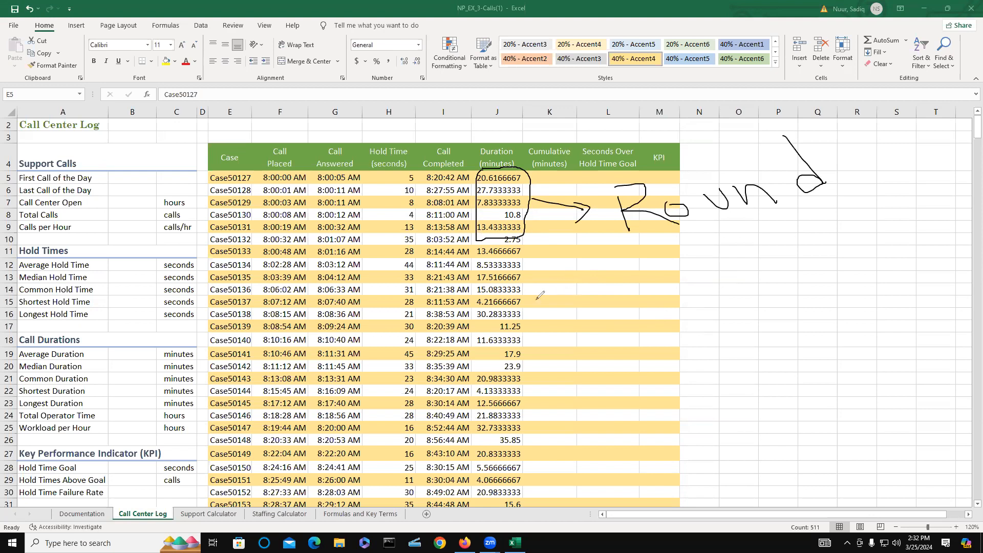
left_click_drag(547, 314, 577, 380)
mouse_move(548, 307)
left_mouse_down()
mouse_move(573, 315)
mouse_move(620, 361)
left_mouse_up()
mouse_move(631, 332)
left_mouse_down()
mouse_move(654, 344)
mouse_move(661, 324)
mouse_move(692, 332)
left_mouse_up()
left_click_drag(697, 288, 723, 319)
left_click_drag(725, 244, 724, 263)
left_click_drag(742, 299, 782, 340)
left_click(752, 285)
mouse_move(760, 274)
left_mouse_down()
mouse_move(781, 289)
mouse_move(859, 287)
mouse_move(852, 280)
left_mouse_up()
mouse_move(865, 266)
left_mouse_down()
mouse_move(865, 256)
mouse_move(881, 272)
mouse_move(889, 251)
mouse_move(894, 280)
left_mouse_up()
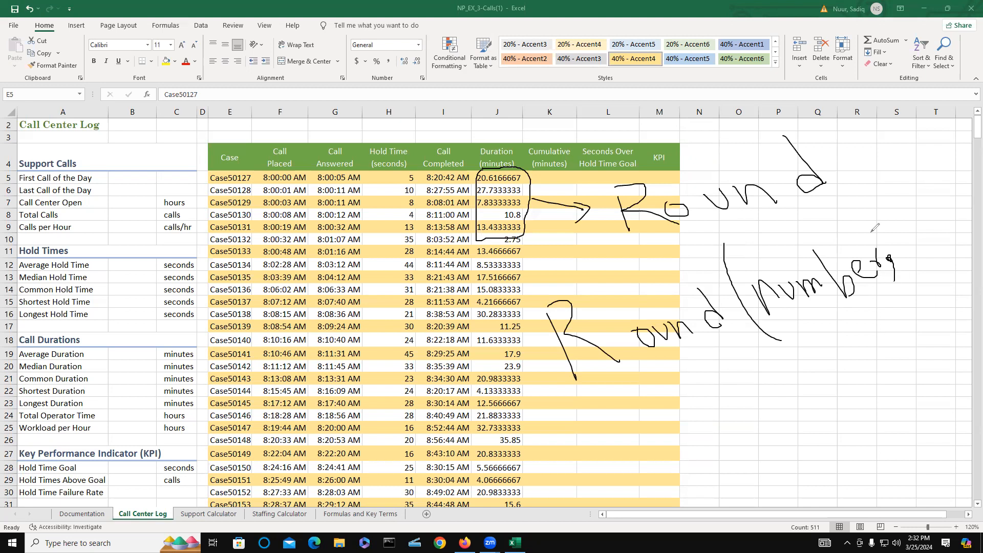
mouse_move(886, 215)
left_mouse_down()
mouse_move(905, 240)
mouse_move(920, 182)
mouse_move(935, 175)
left_mouse_up()
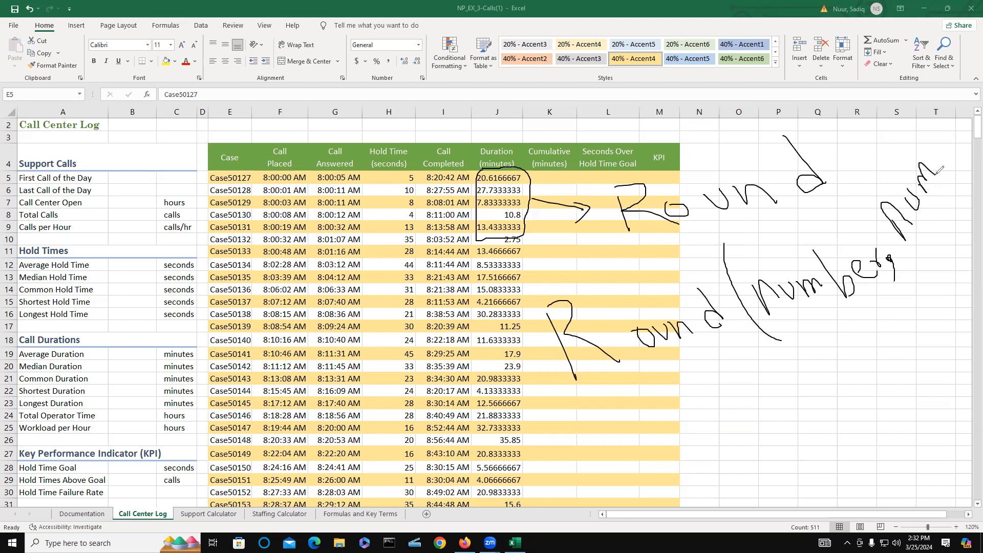
mouse_move(935, 123)
left_mouse_down()
mouse_move(927, 144)
mouse_move(953, 105)
mouse_move(950, 135)
left_mouse_up()
mouse_move(947, 83)
left_mouse_down()
mouse_move(963, 99)
mouse_move(951, 97)
mouse_move(969, 70)
mouse_move(982, 102)
left_mouse_up()
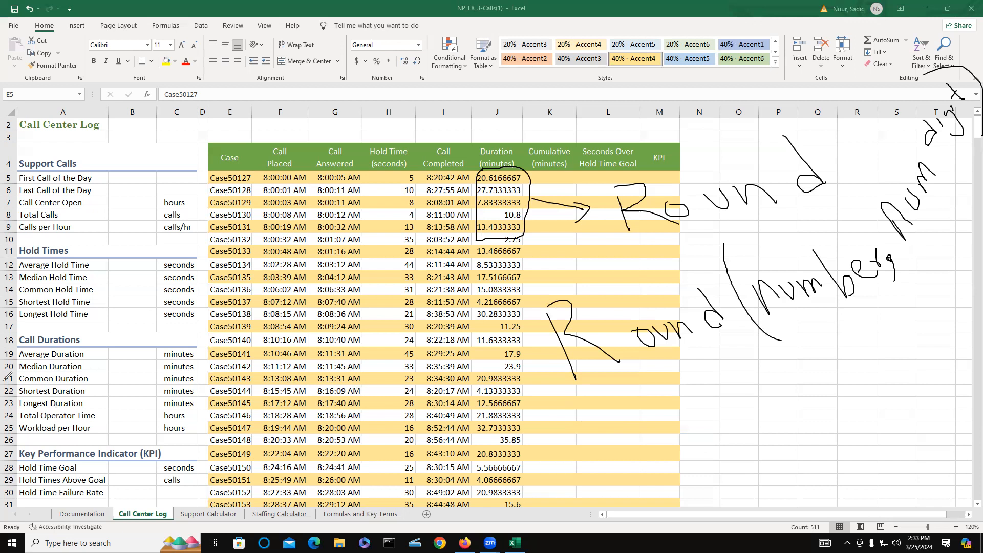
left_click(8, 340)
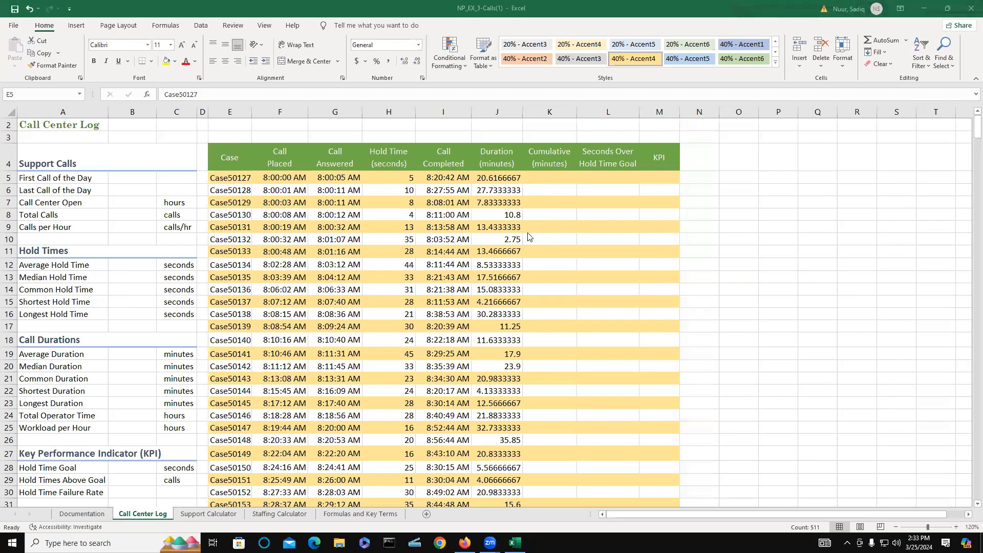
- Clear the duration formula in J5 and start inserting a function in that cell
left_click(496, 177)
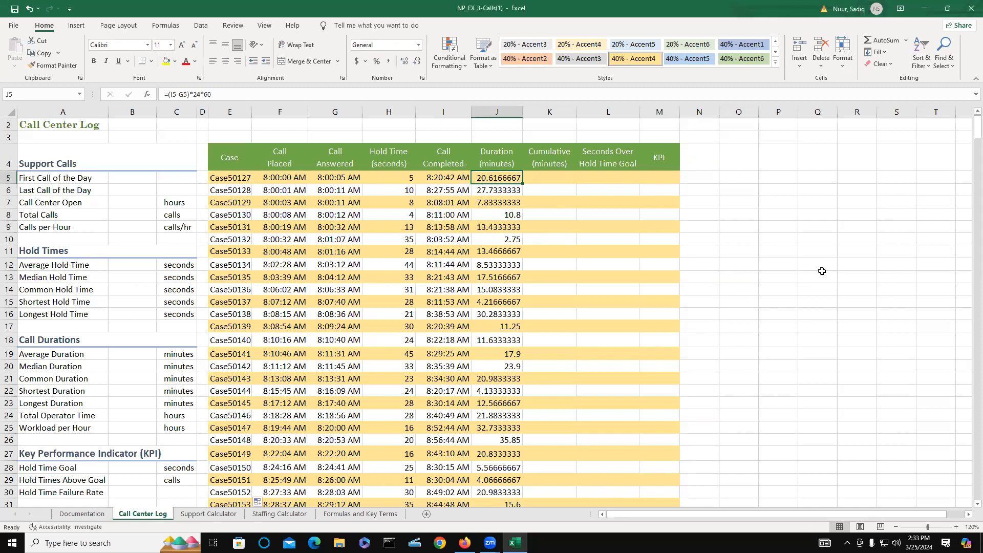
key("Delete")
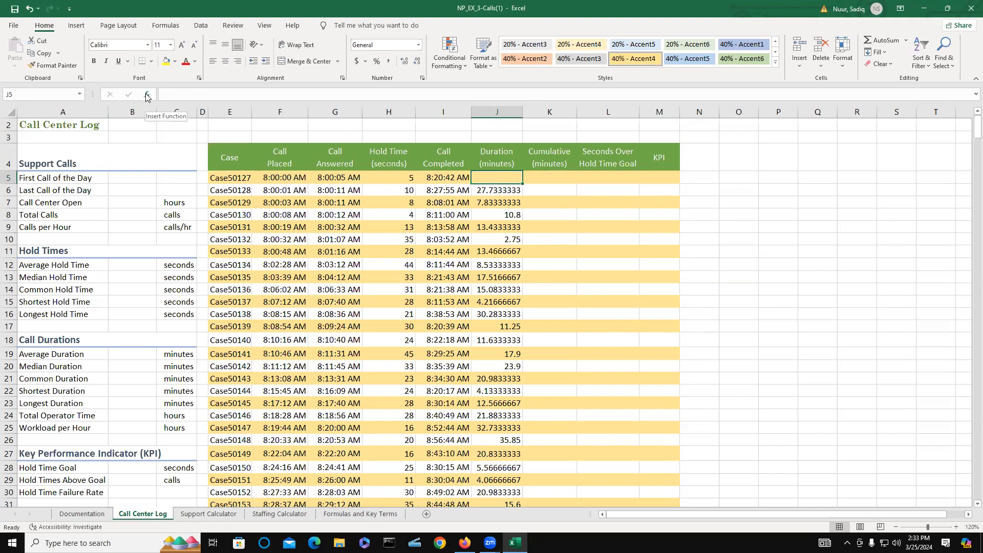
key("ctrl")
key("ctrl")
left_click(146, 94)
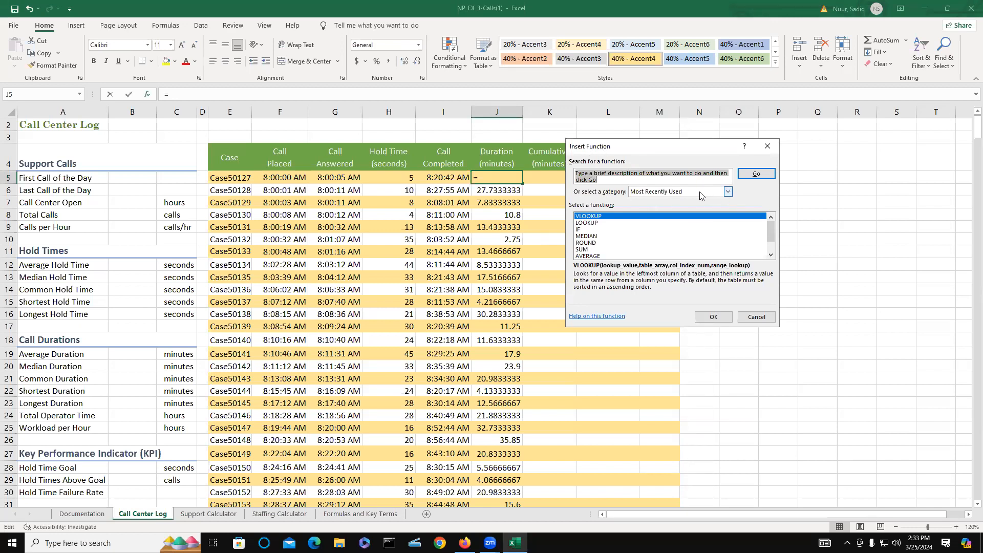
- Look for the ROUND function among the Statistical functions that begin with R
left_click(728, 192)
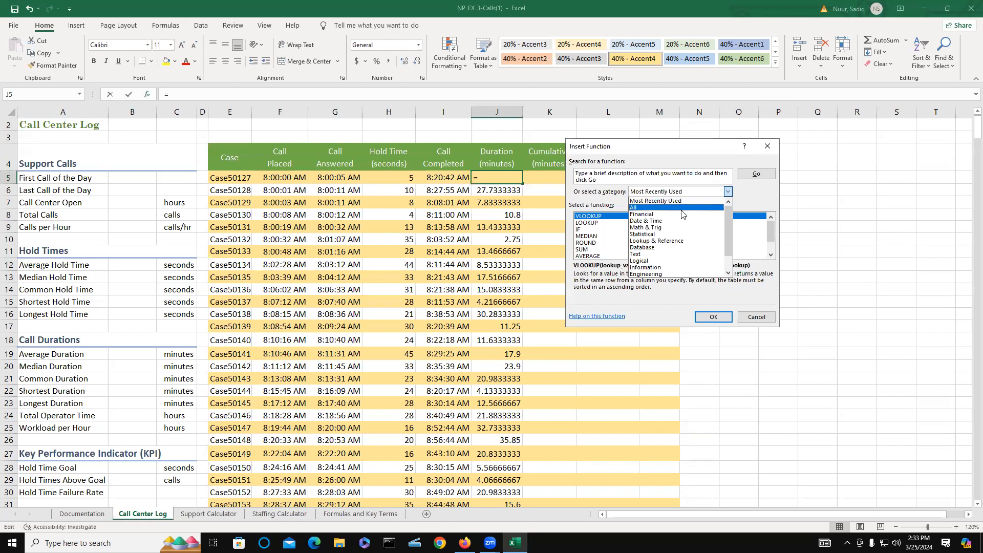
left_click(650, 235)
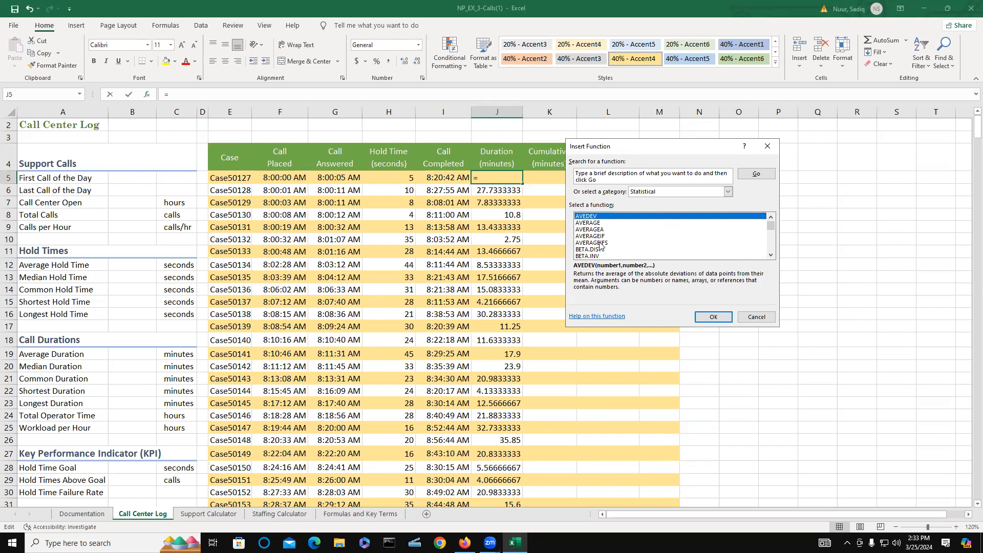
key("r")
key("r")
key("r")
key("r")
key("r")
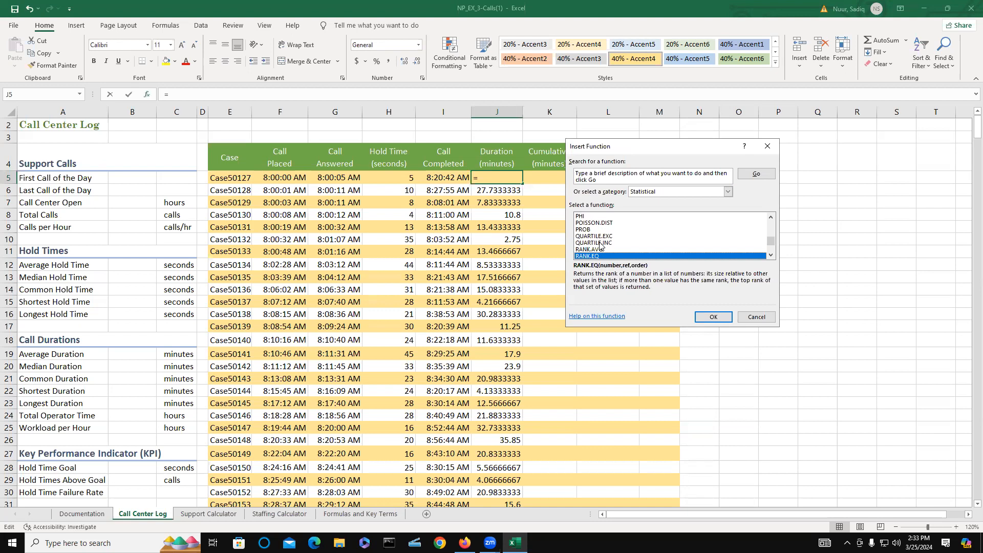
key("r")
key("r")
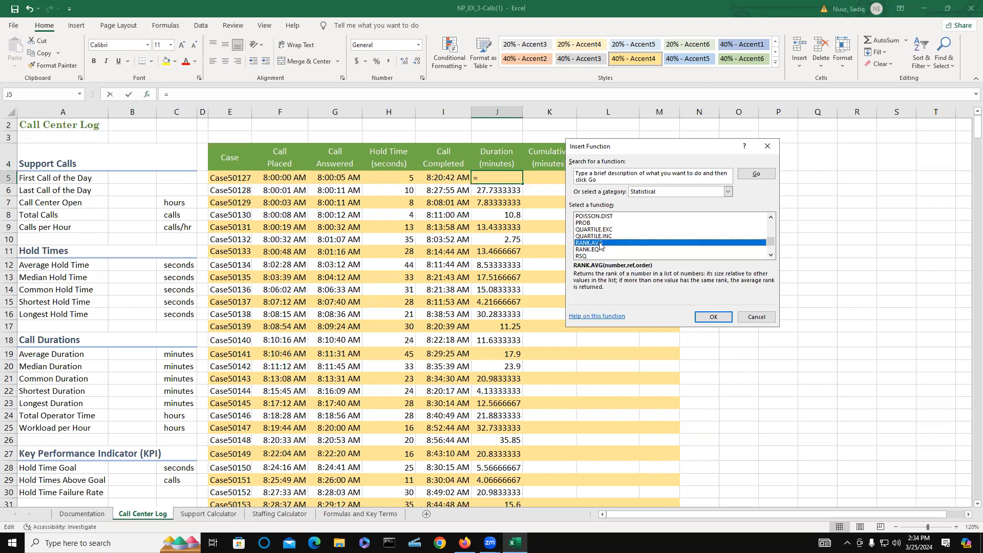
- Look for the ROUND function among the Financial functions that begin with R
left_click(728, 191)
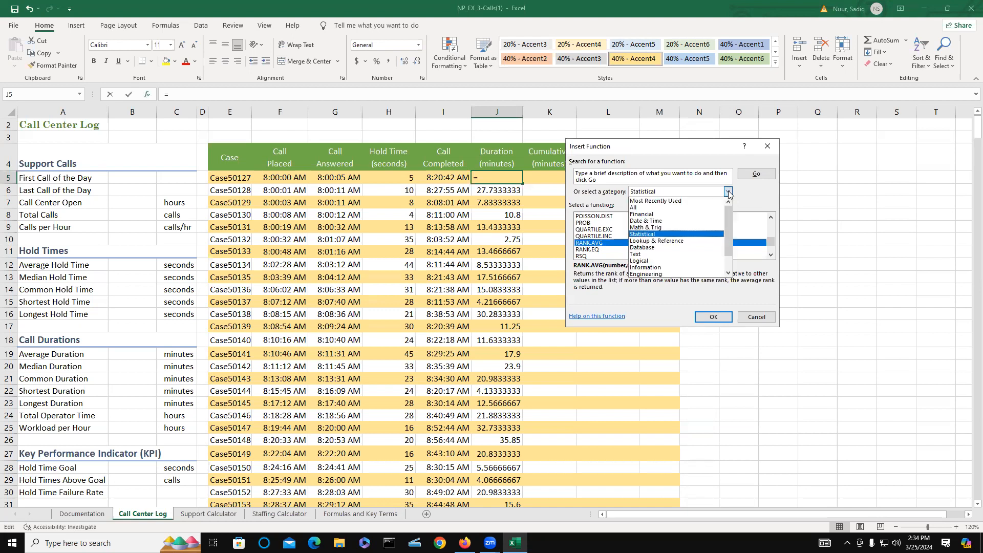
left_click(667, 218)
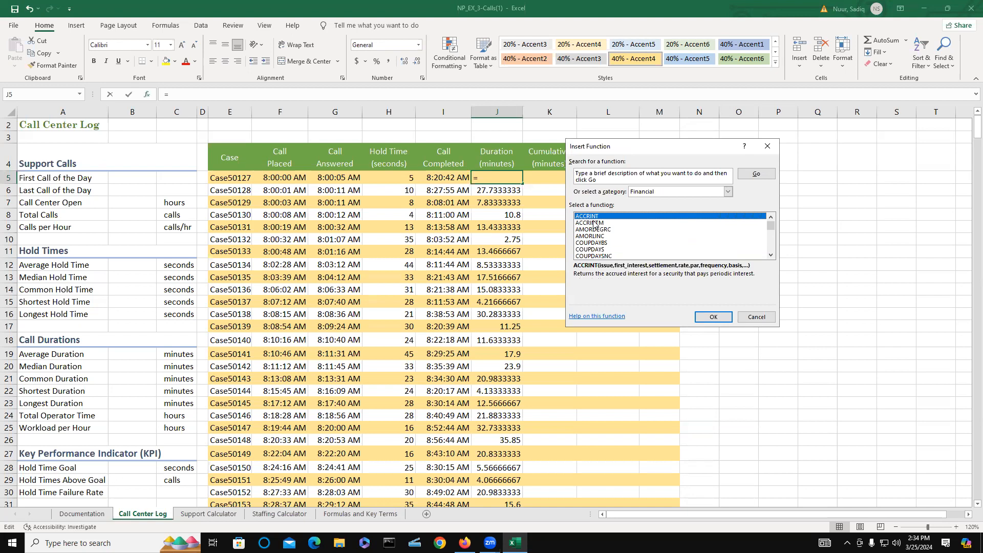
key("r")
key("r")
key("r")
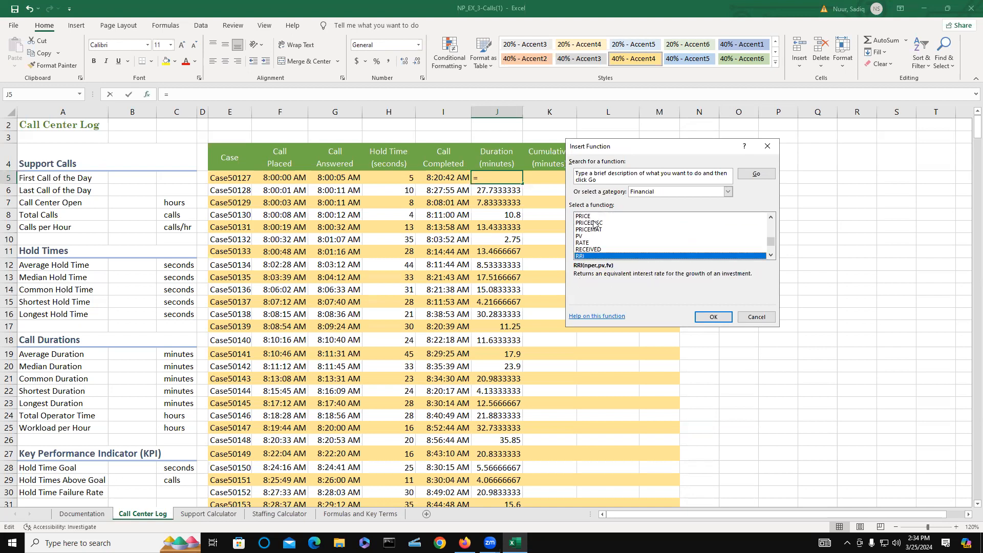
key("r")
key("r")
key("r")
- Find ROUND in the list of all functions and insert it in cell J5
left_click(728, 191)
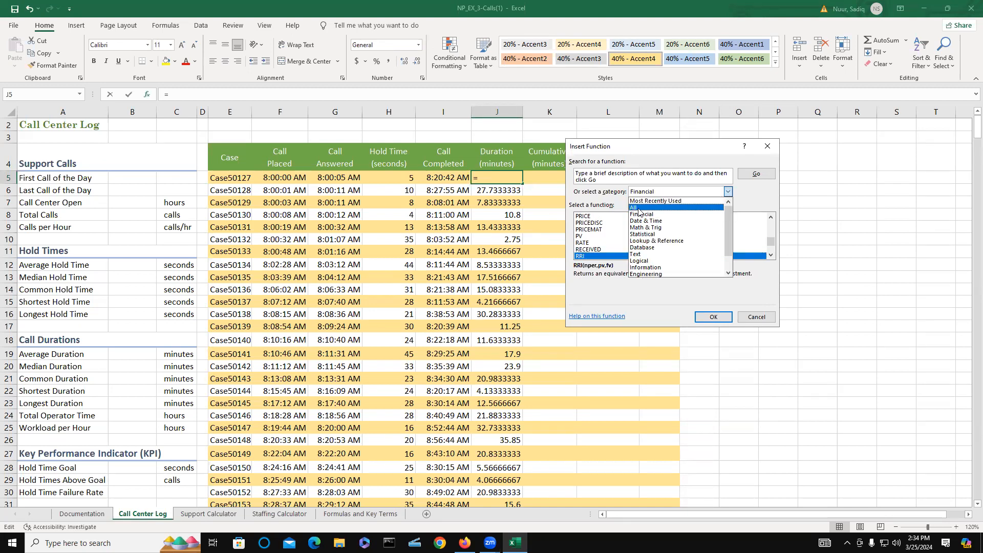
left_click(639, 209)
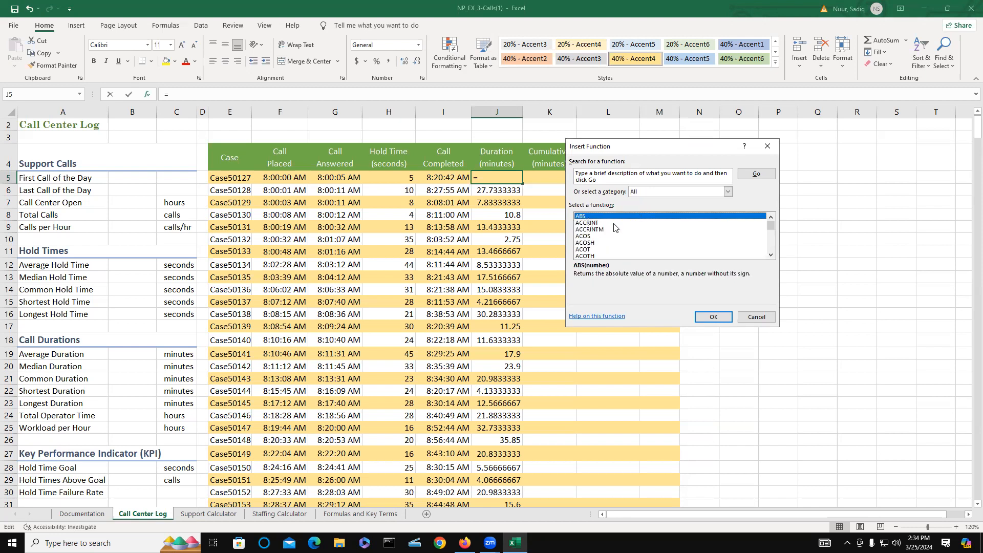
type("randb")
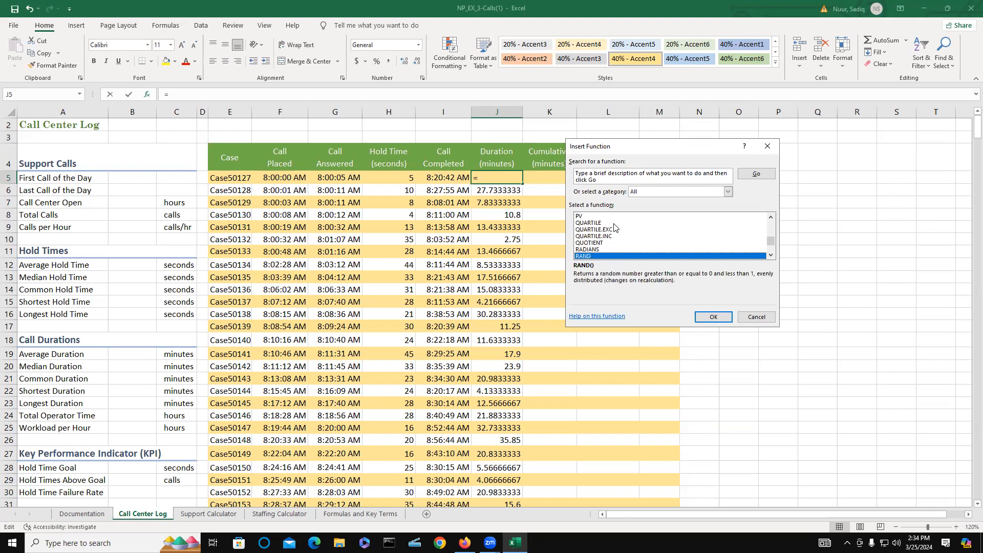
key("Down")
key("Down")
key("Down")
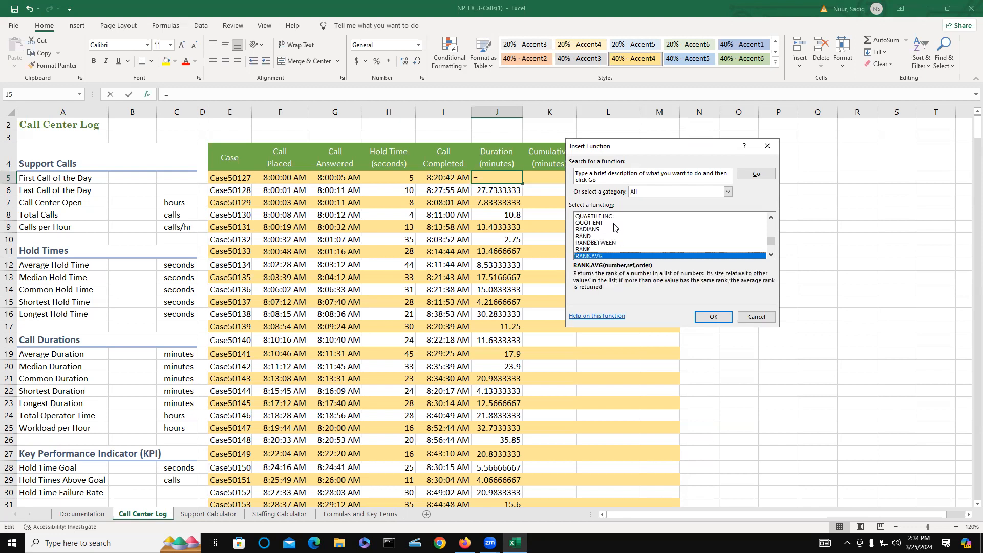
key("Down")
key("Down")
key("Down")
key("Down")
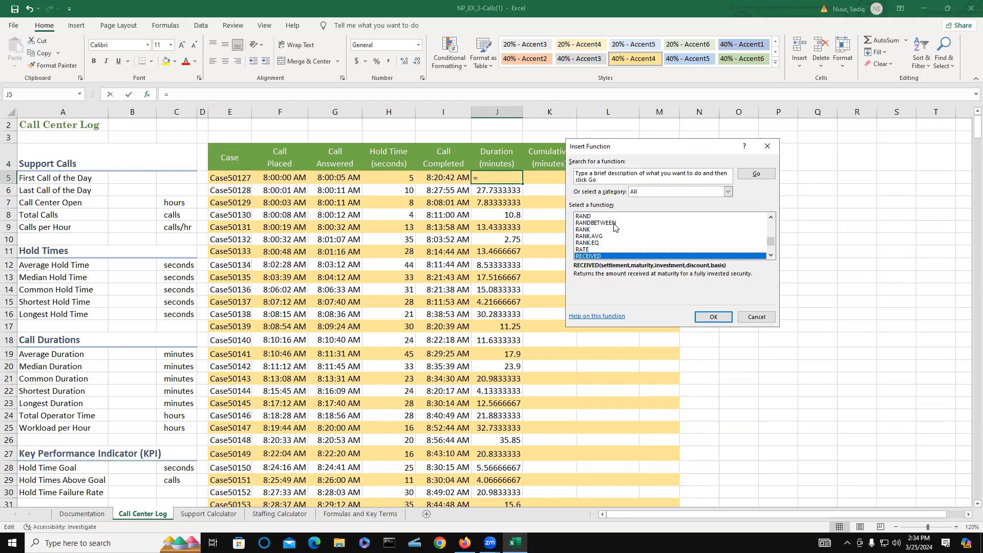
key("Down")
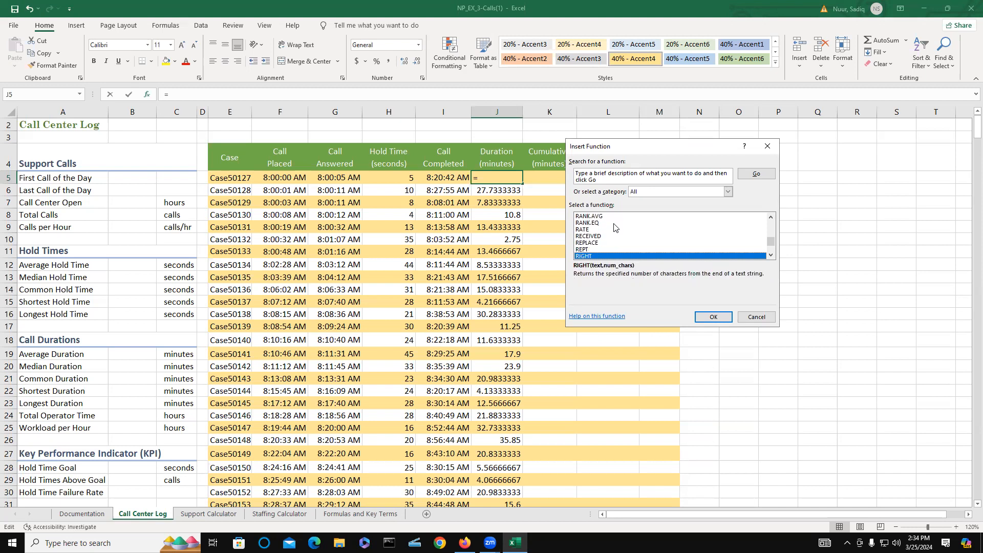
key("Down")
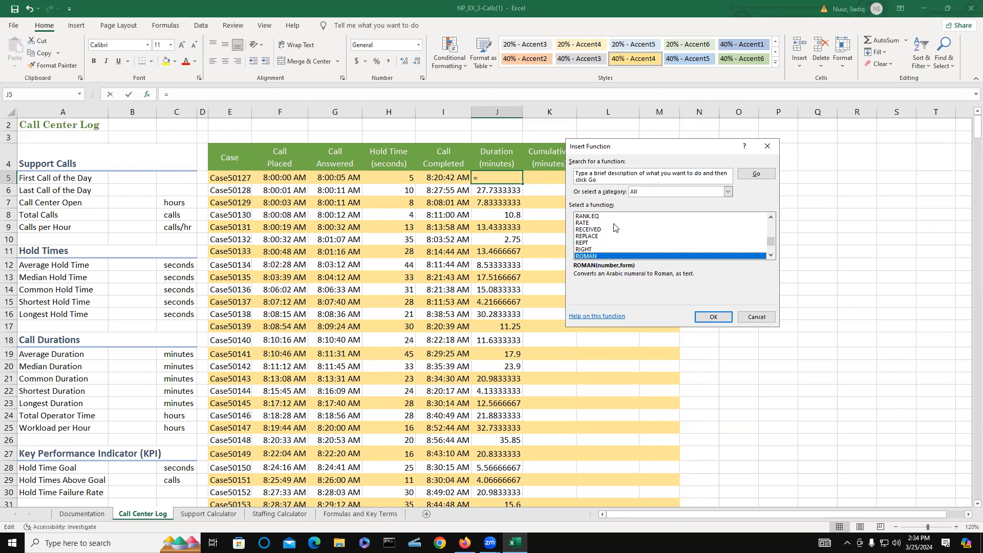
key("Down")
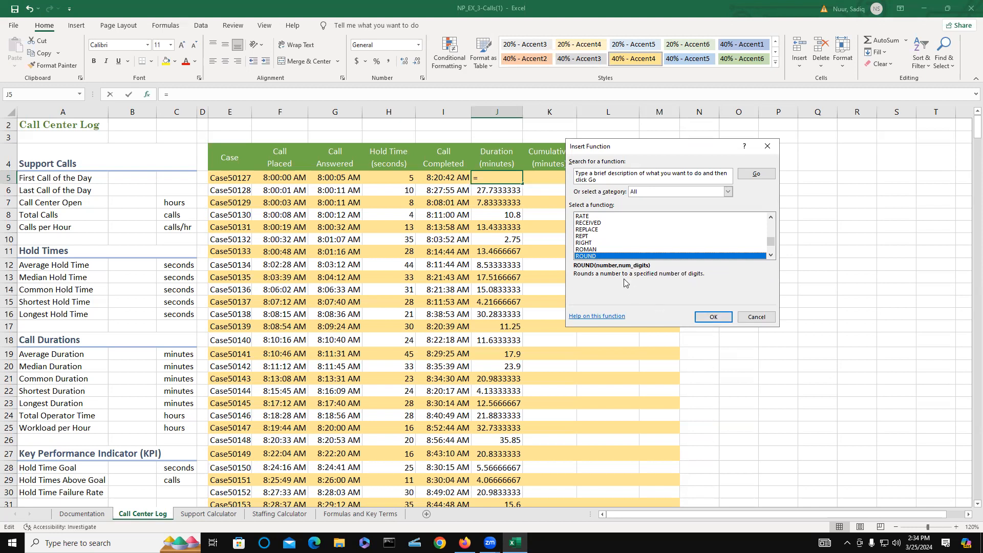
left_click(711, 317)
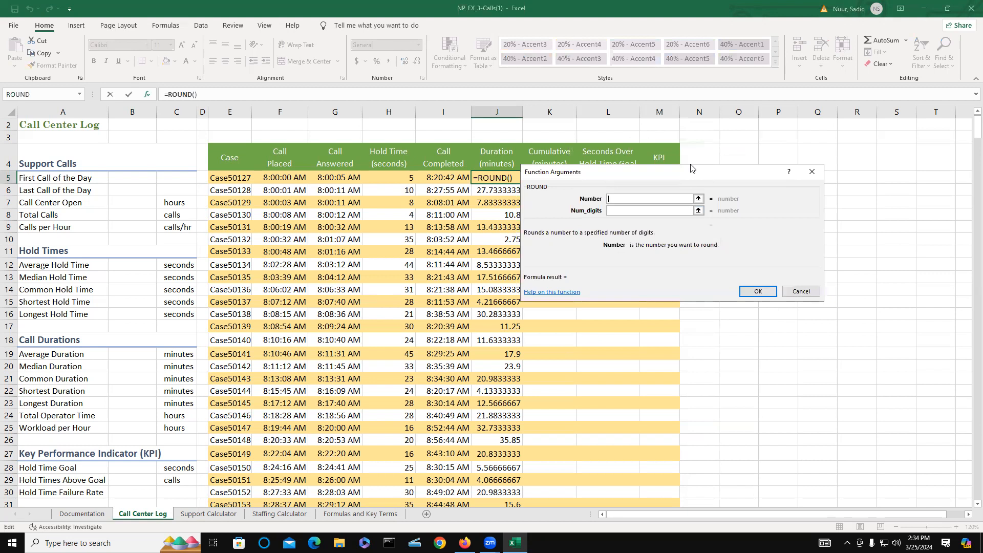
- Set the ROUND arguments in J5 to number (I5-G5)*24*60 and 0 digits
left_click_drag(698, 174, 727, 225)
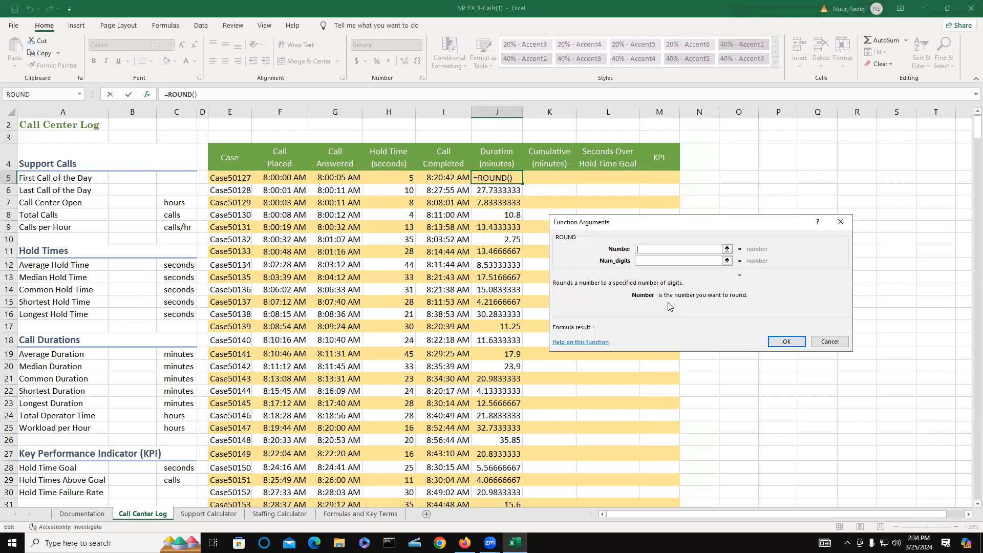
type("(i5")
key("BackSpace")
key("BackSpace")
type("I5-G5")
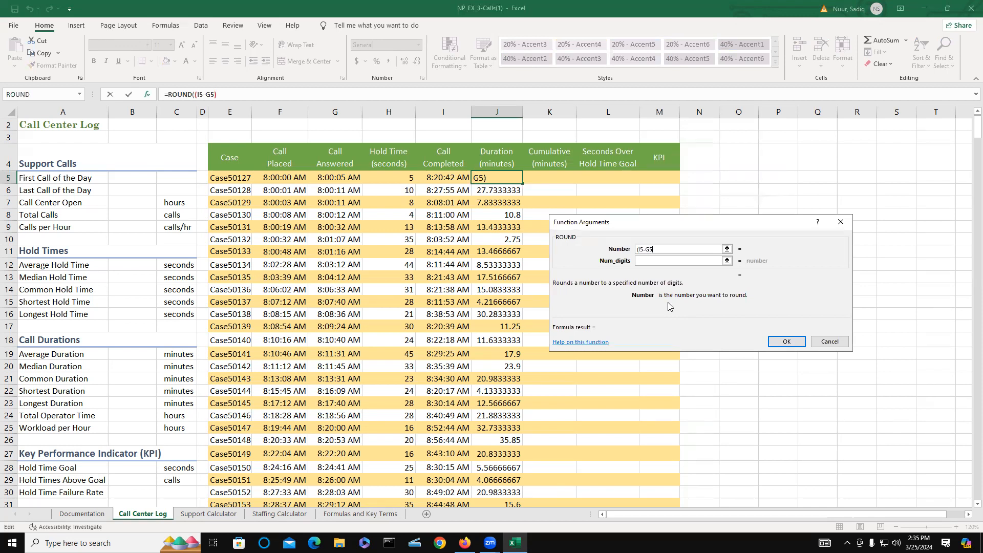
type(")*24*60")
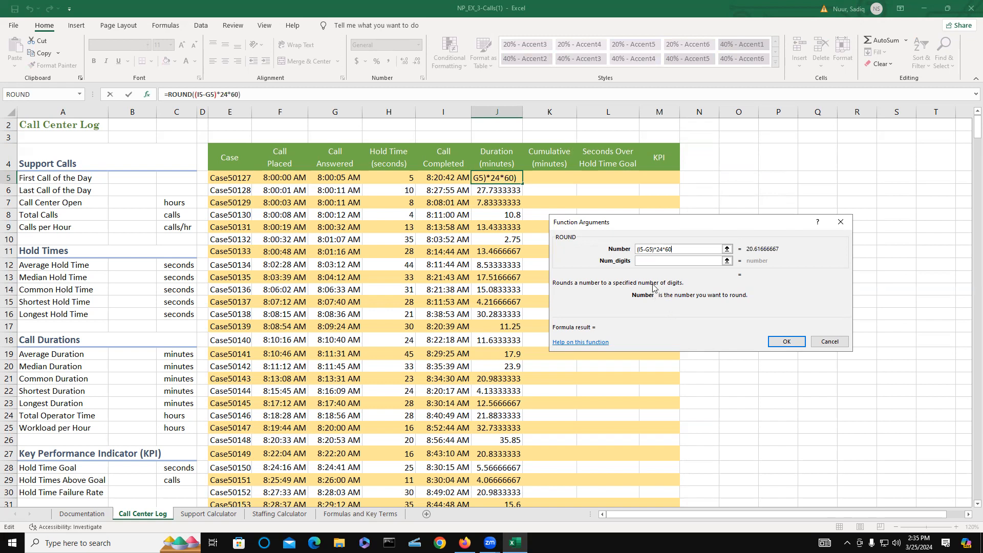
left_click(645, 260)
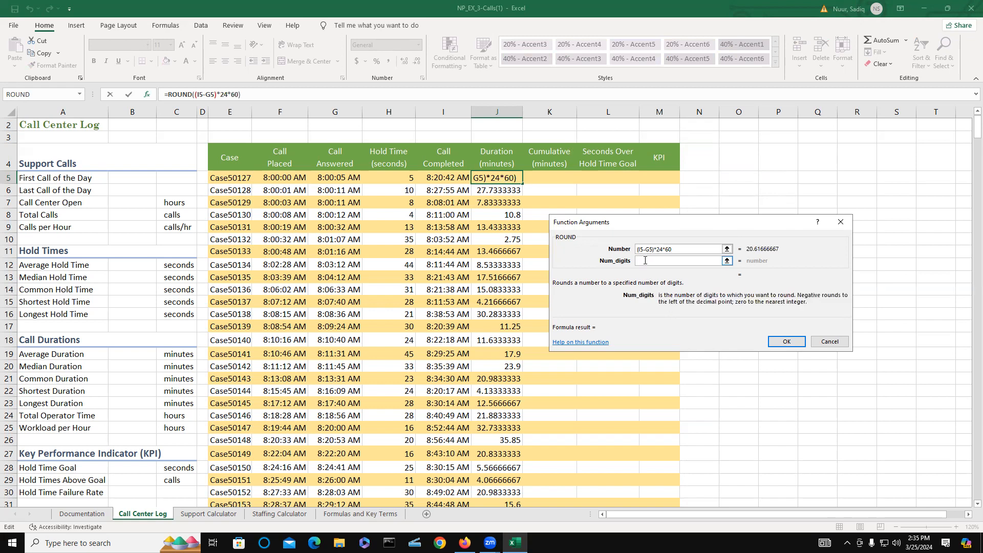
type("0")
left_click(787, 342)
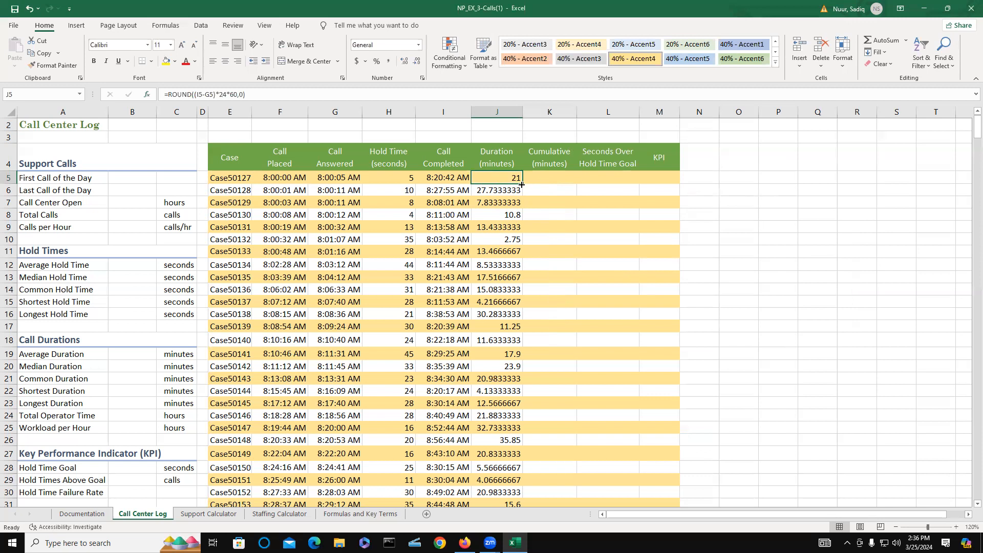
- Fill the rounded duration formula from J5 down through J515 without formatting
left_click_drag(523, 183, 529, 520)
left_click_drag(530, 519, 523, 462)
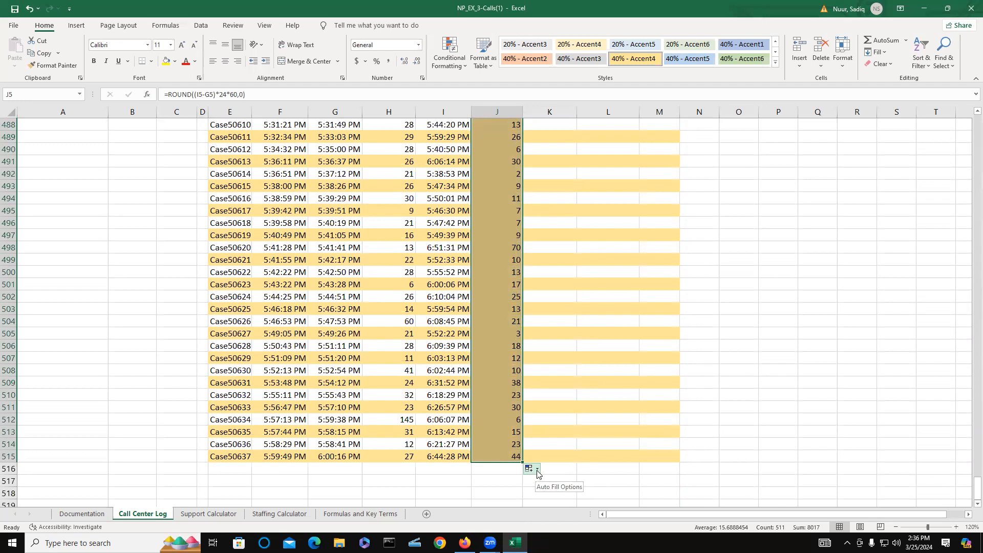
left_click(537, 473)
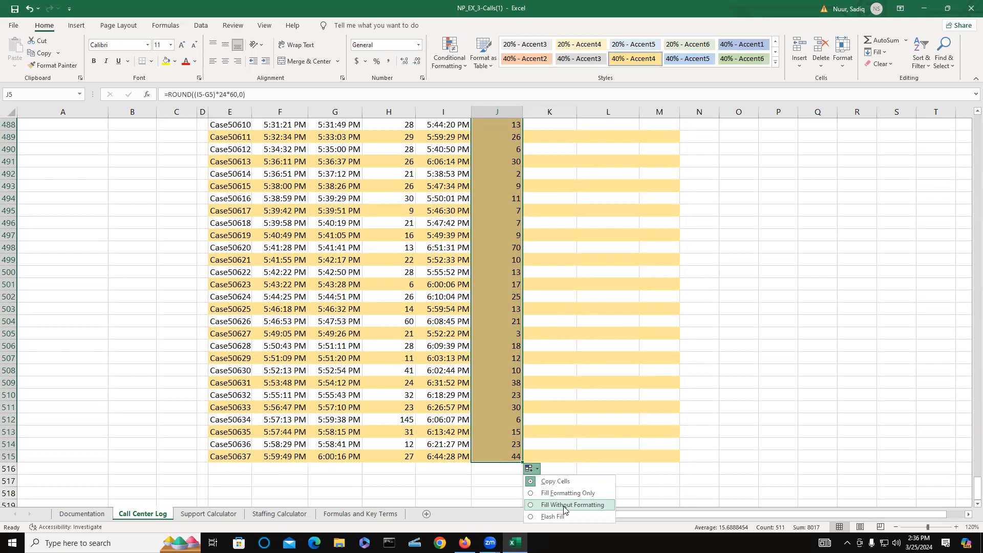
left_click(532, 505)
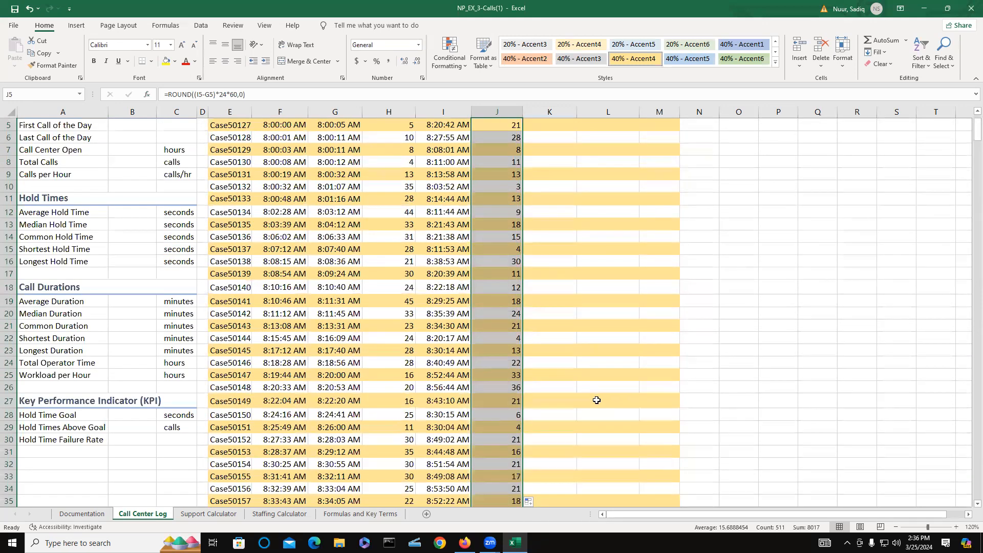
scroll(597, 397, "up", 2)
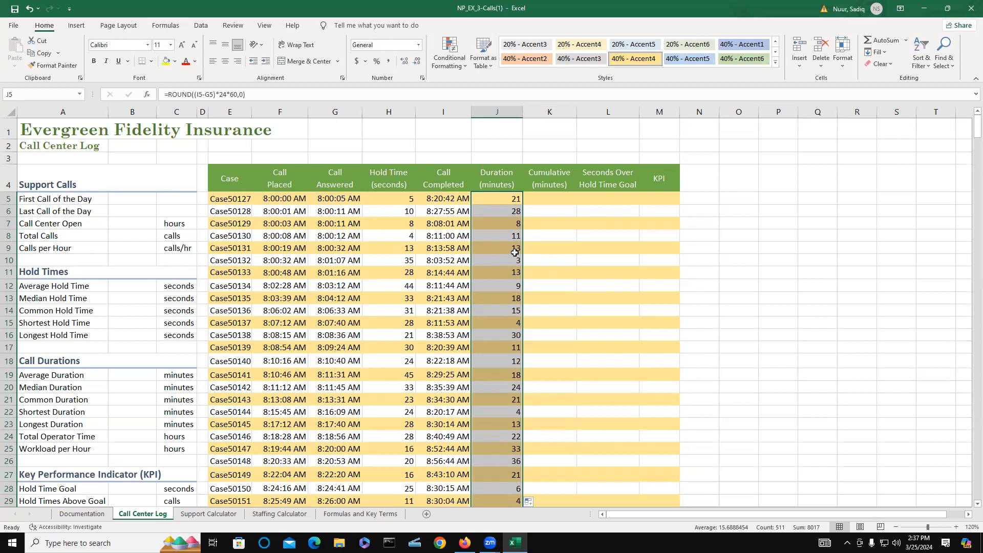
- Calculate the first call of the day in B5 with the statistical function MIN over column F:F
left_click(131, 200)
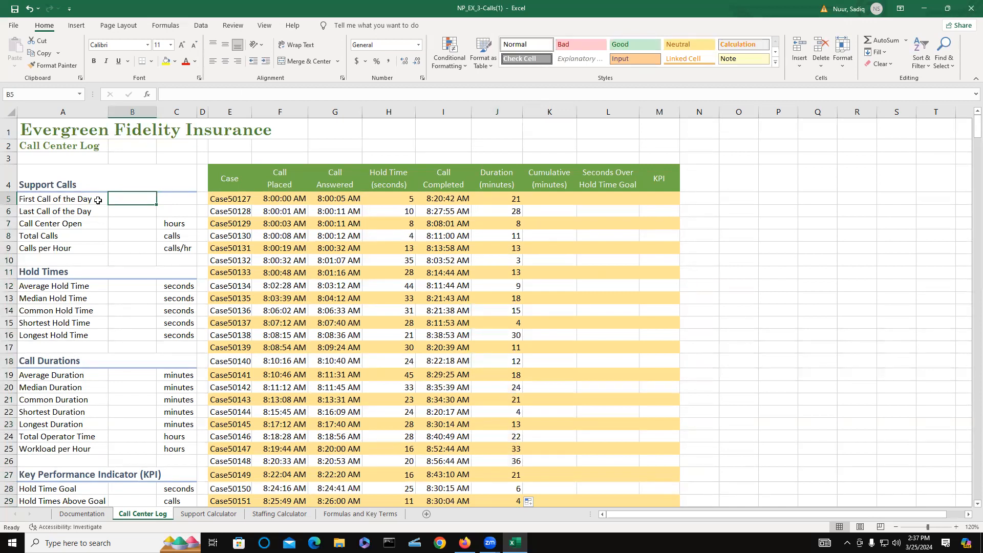
left_click(164, 26)
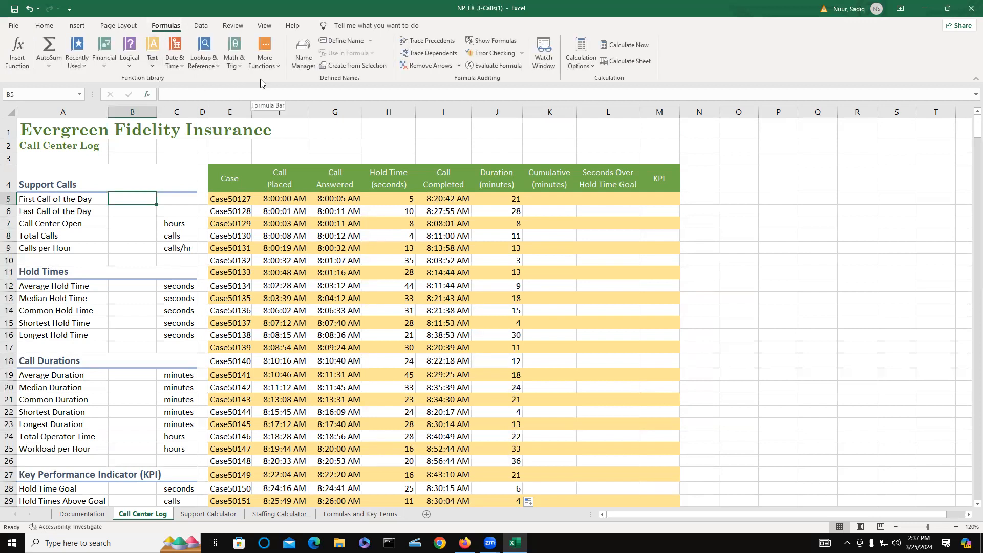
left_click(278, 66)
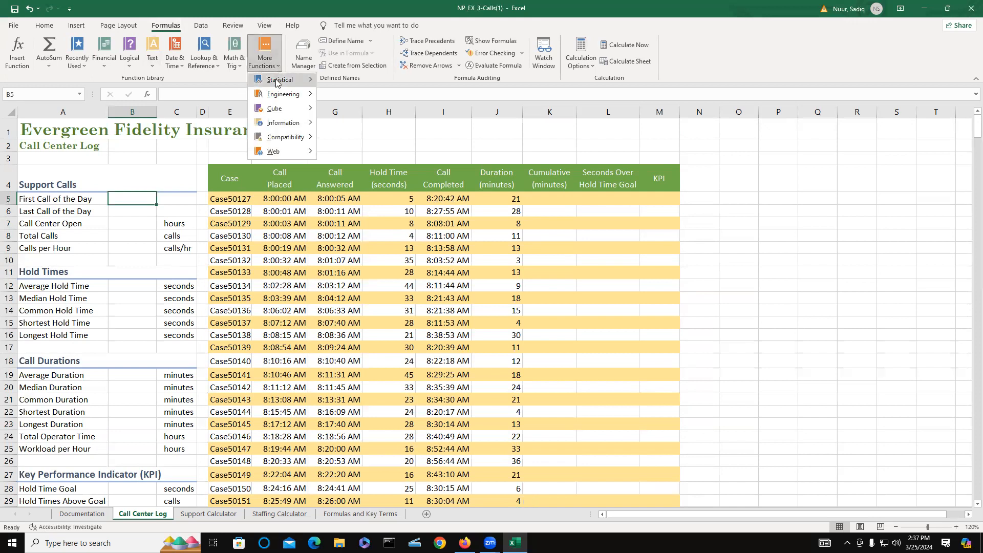
mouse_move(276, 79)
left_click_drag(421, 127, 419, 283)
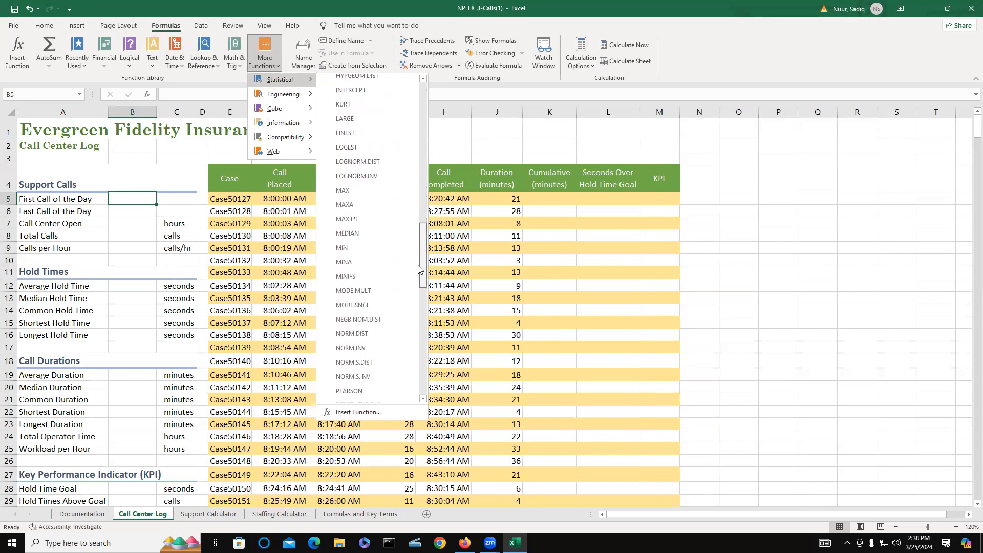
left_click(354, 249)
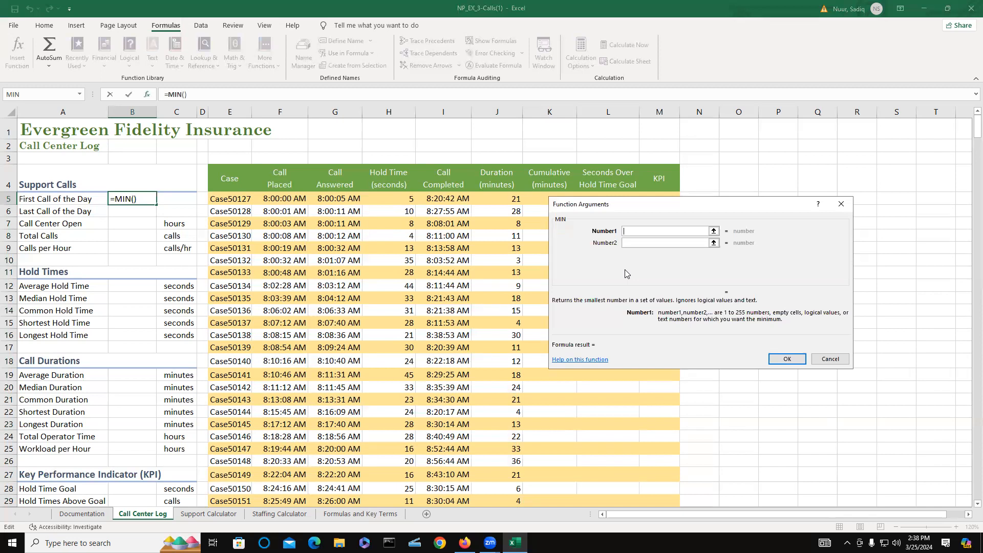
type("F:F")
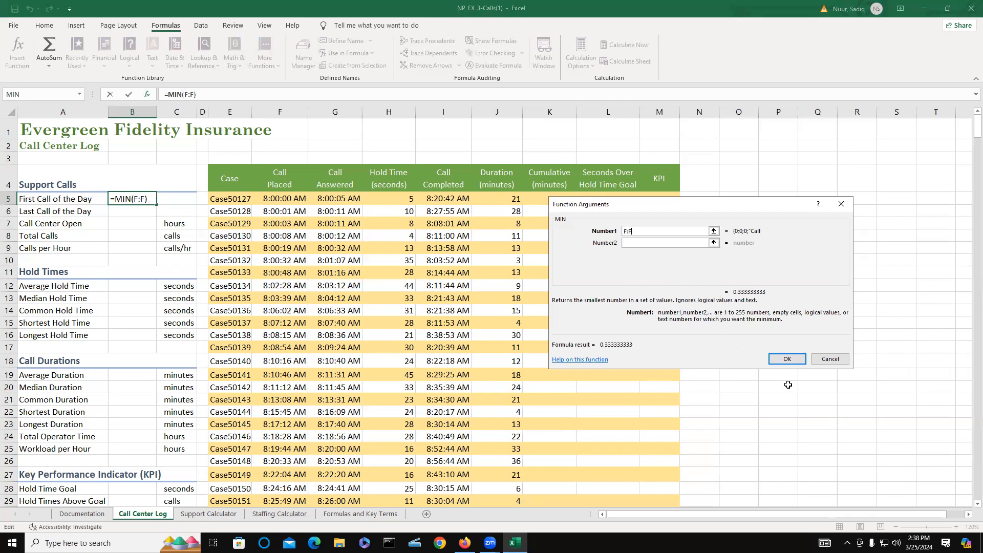
left_click(789, 359)
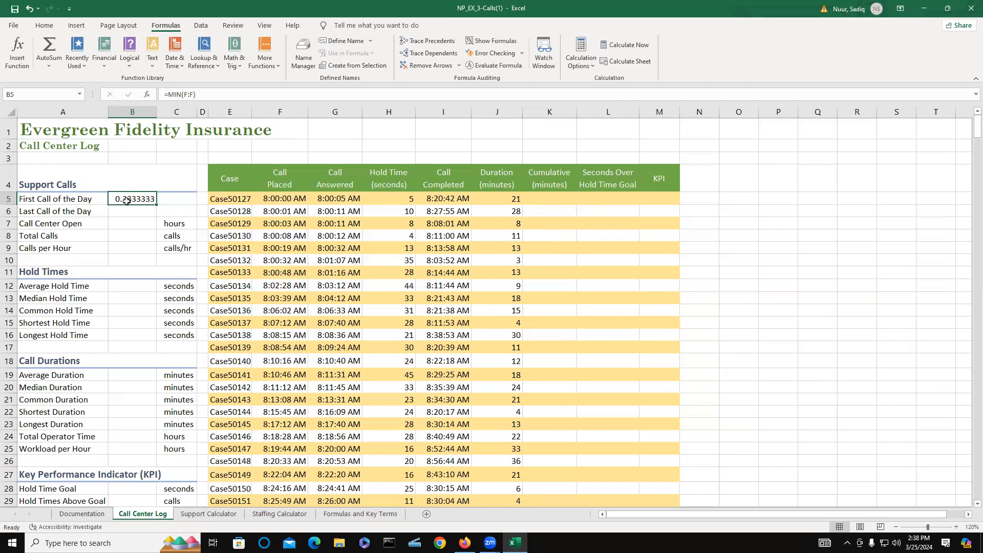
- Format the first call of the day in B5 with the Time number format
left_click(45, 25)
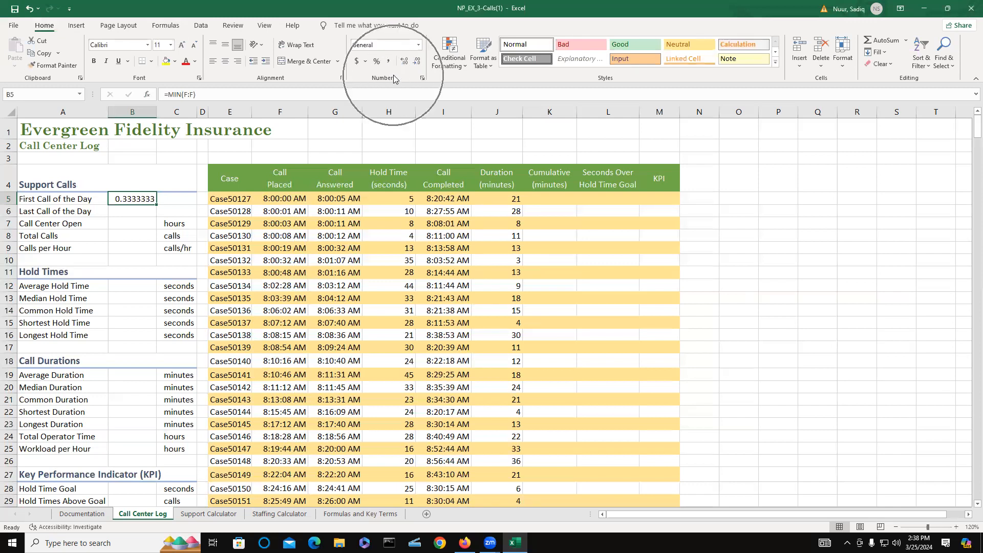
left_click(418, 47)
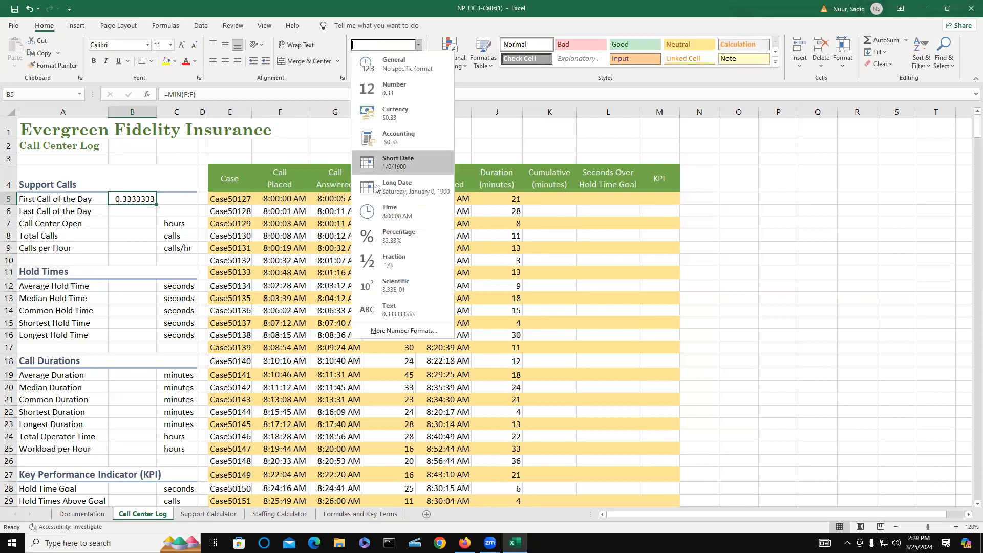
left_click(392, 213)
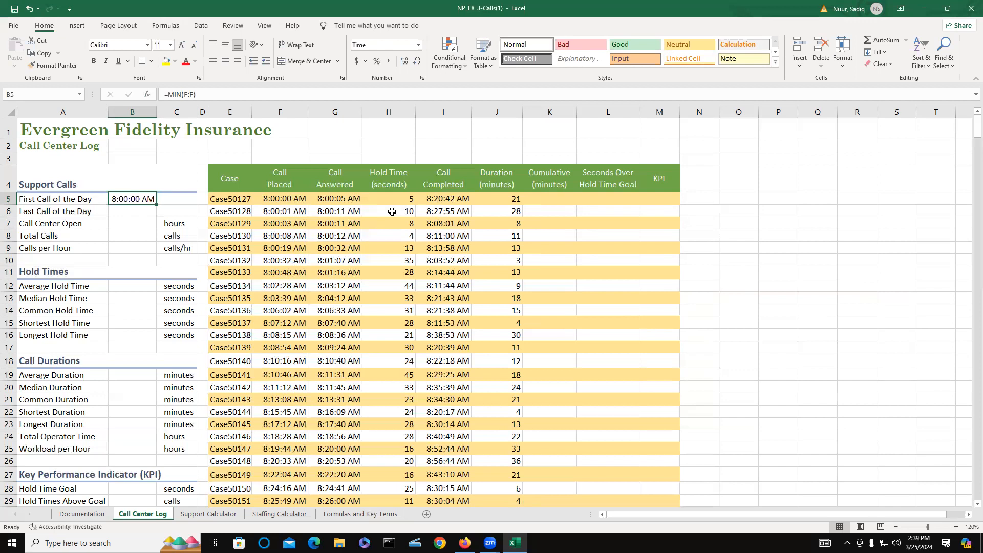
- Insert the statistical function MAX in B6 for the last call of the day
left_click(134, 211)
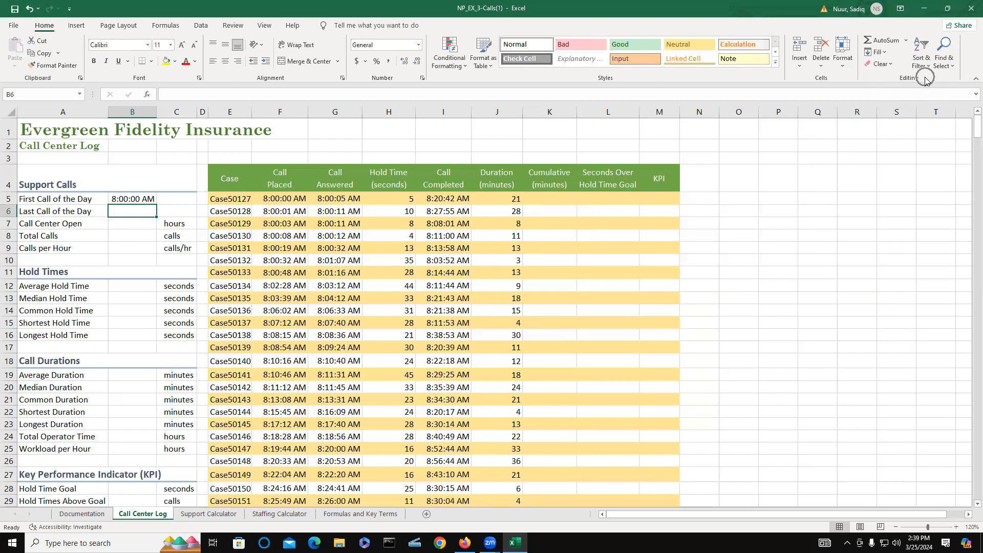
left_click(906, 41)
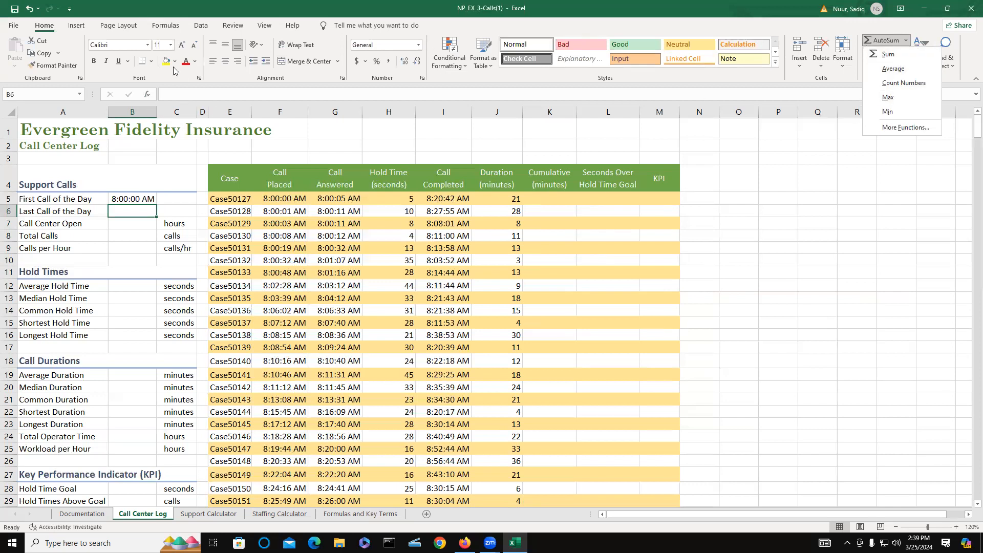
left_click(148, 96)
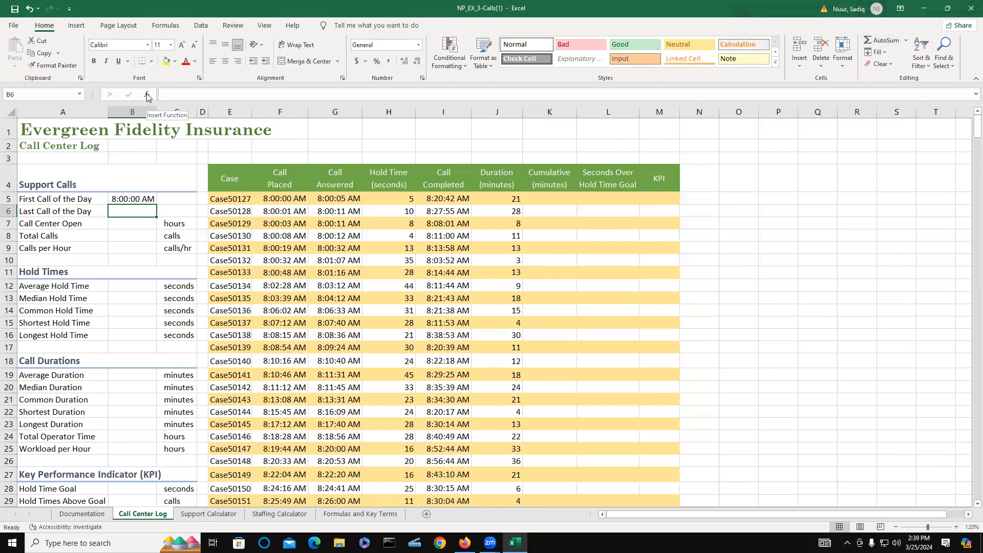
left_click(147, 97)
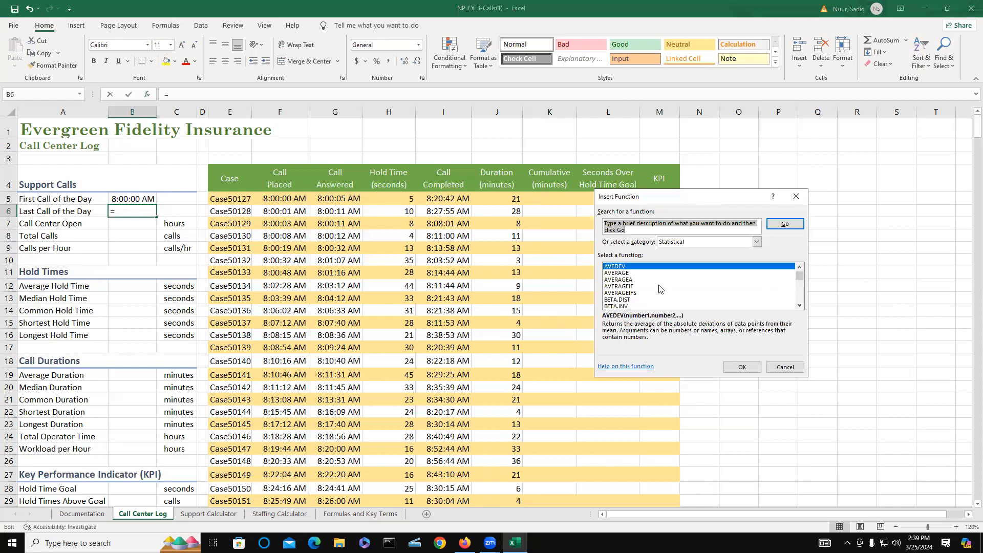
type("M")
key("BackSpace")
left_click(625, 267)
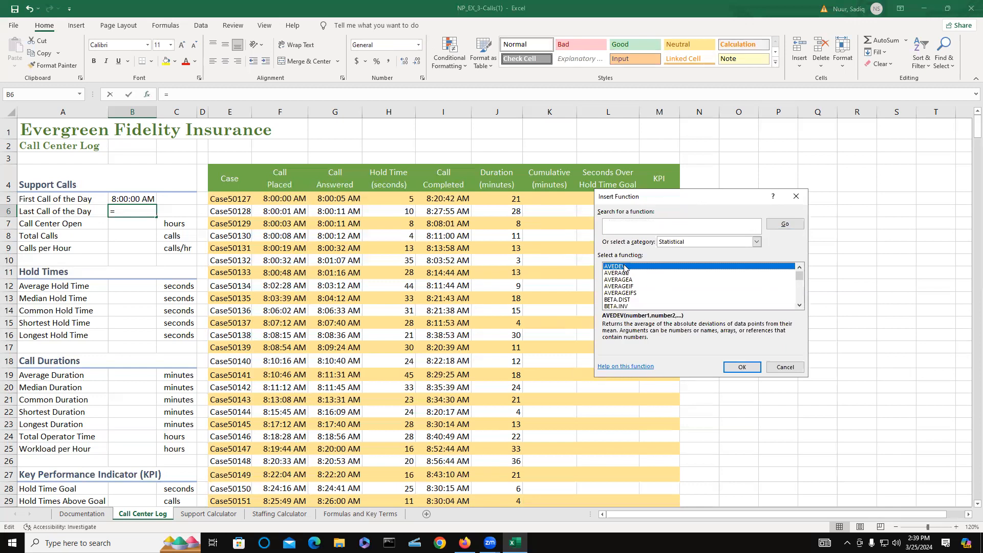
key("m")
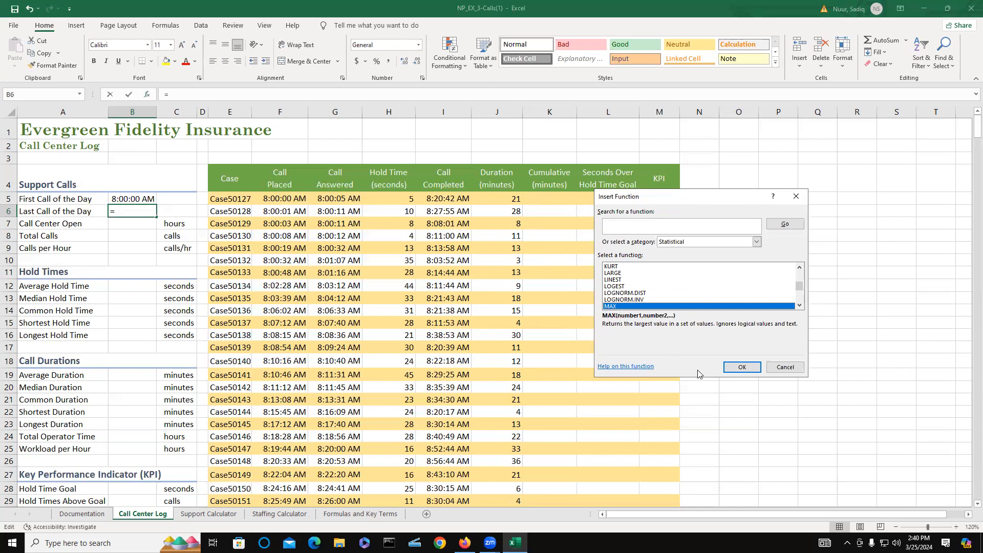
left_click(743, 368)
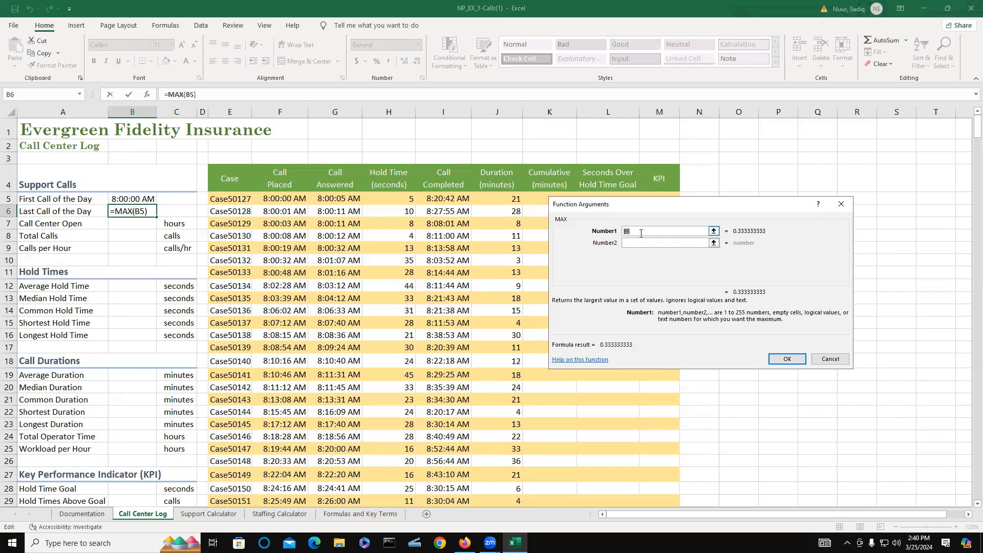
- Set the MAX function's Number1 argument in B6 to F:F and format the cell with the Time number format
type("f")
key("BackSpace")
type("F:F")
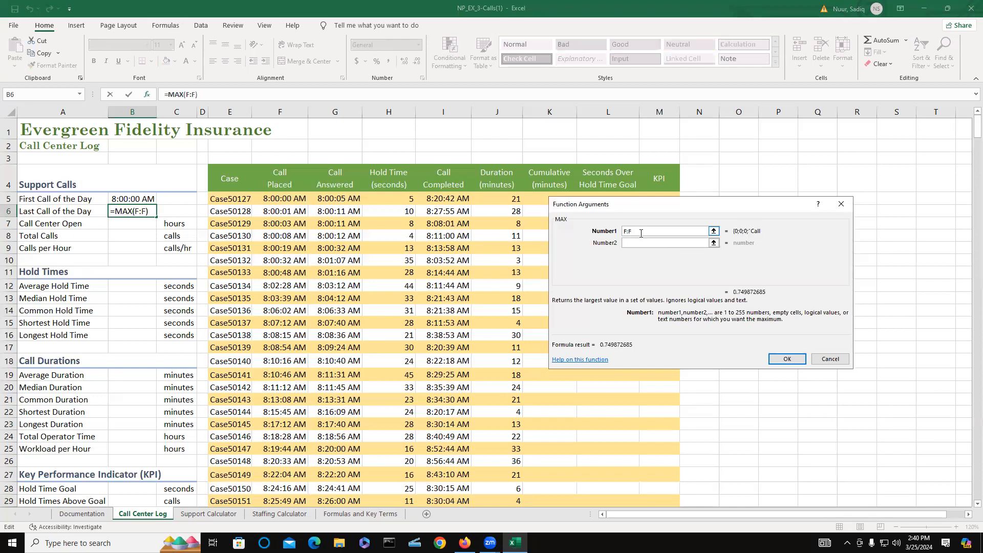
left_click(788, 361)
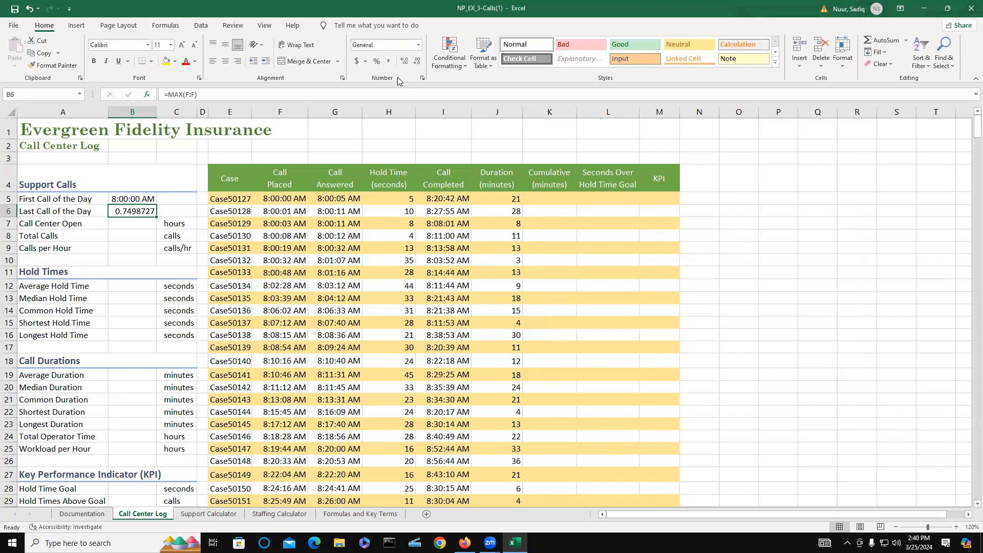
left_click(418, 46)
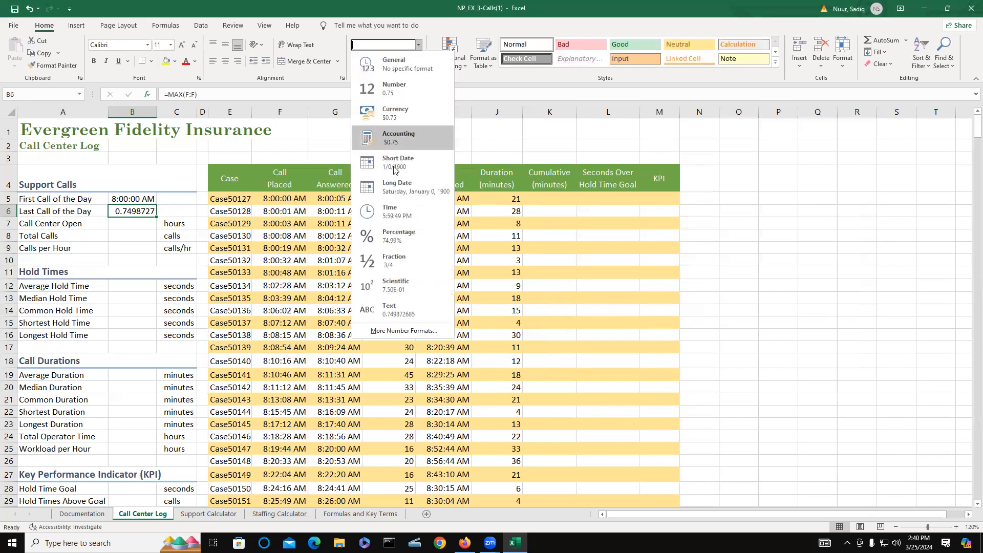
left_click(387, 210)
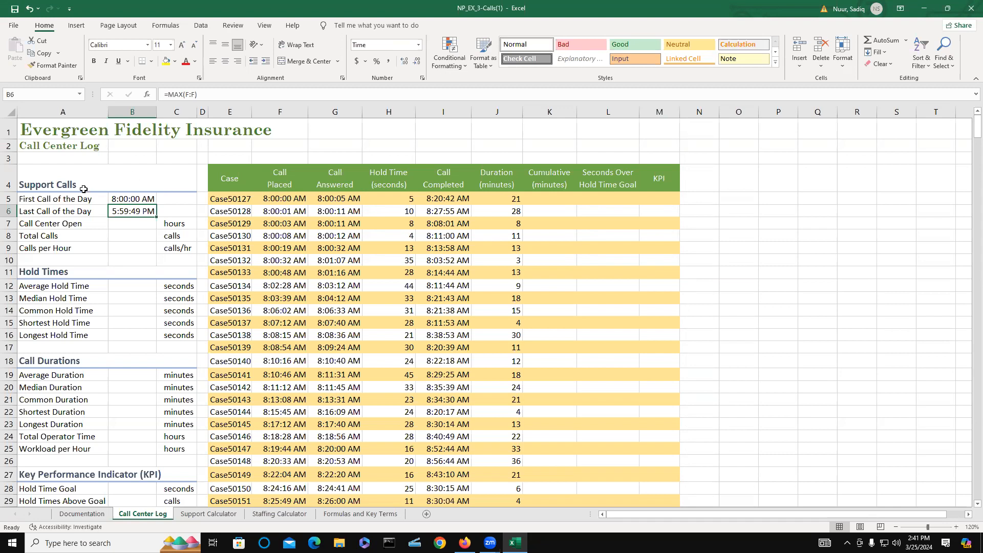
- Calculate the call center's open hours in B7 with the formula =(B6-B5)*24
left_click(119, 222)
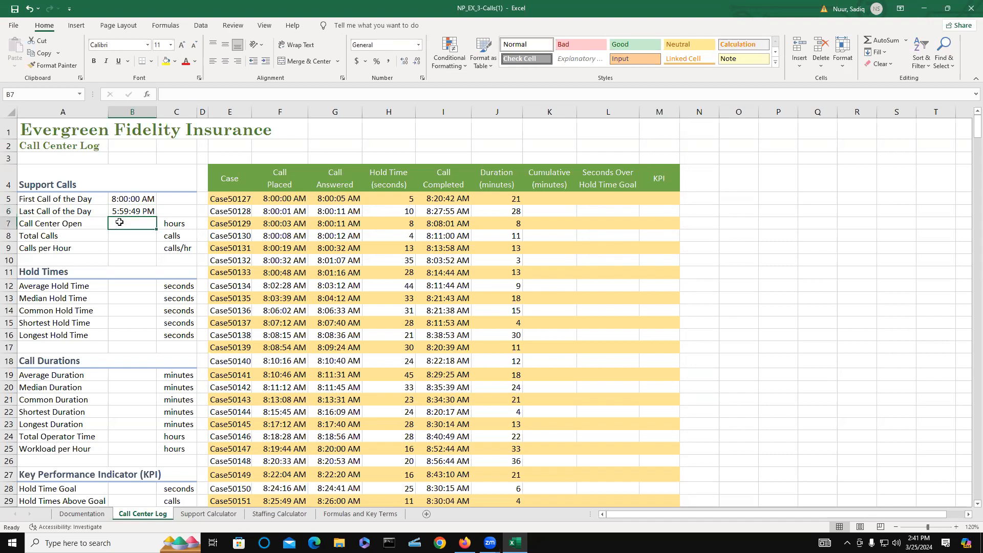
type("=")
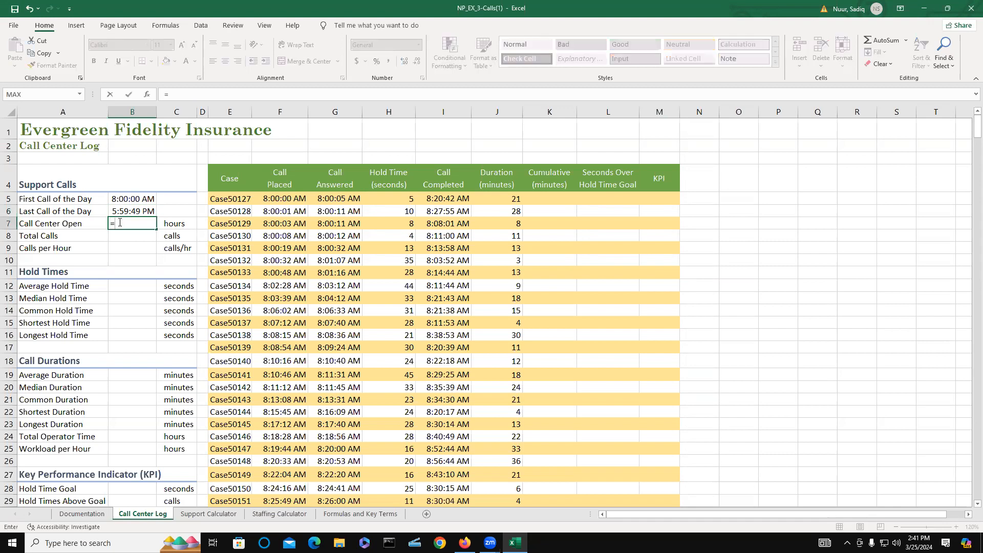
type("(B")
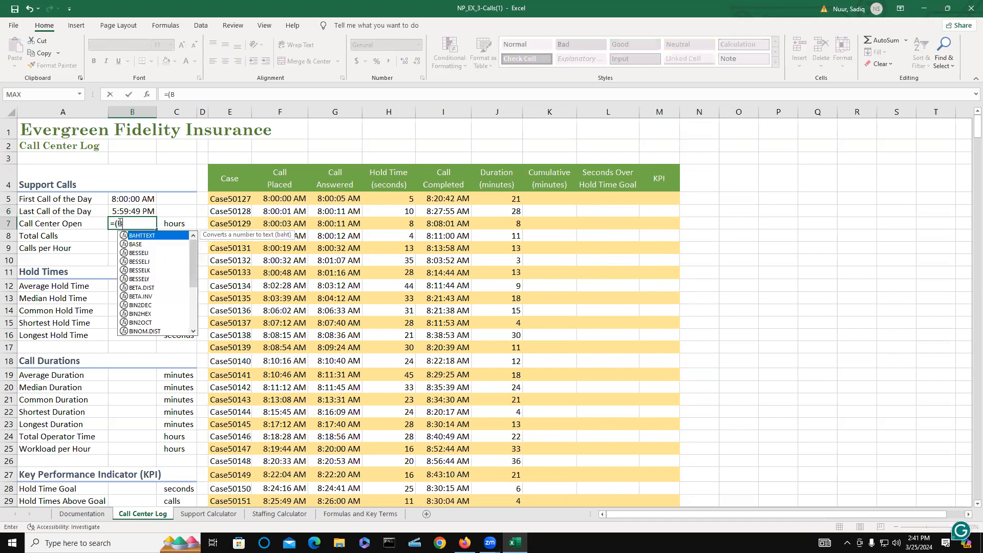
type("6-")
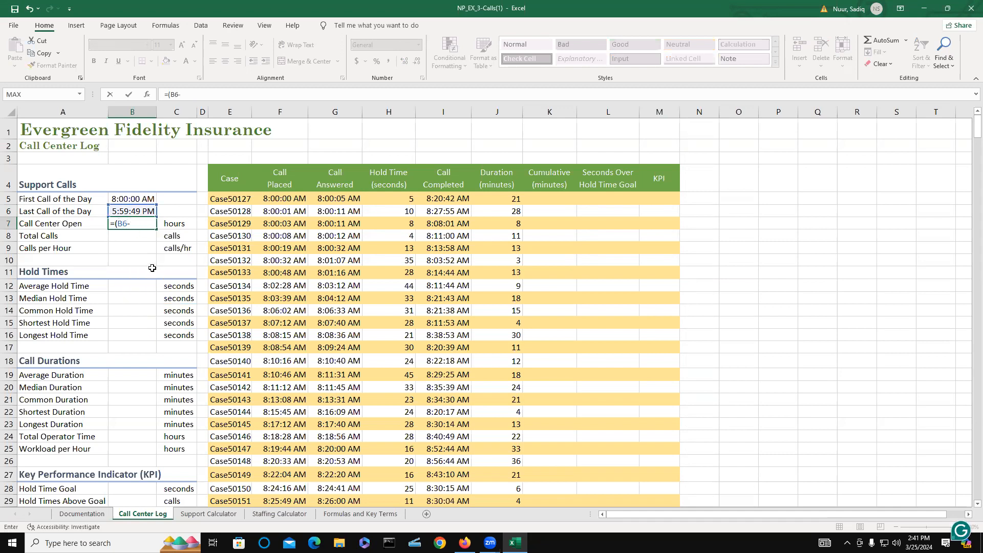
type("B5")
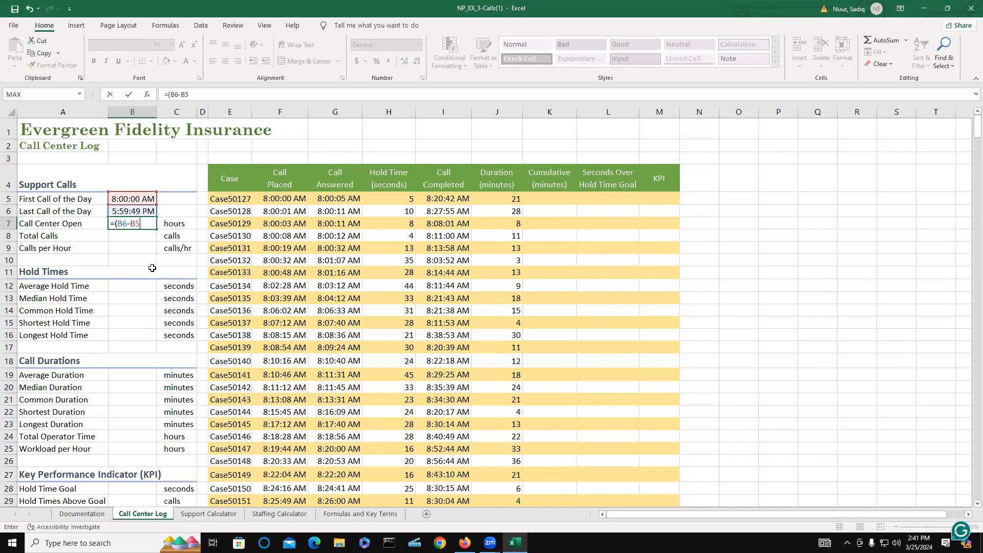
type(")*24")
key("Return")
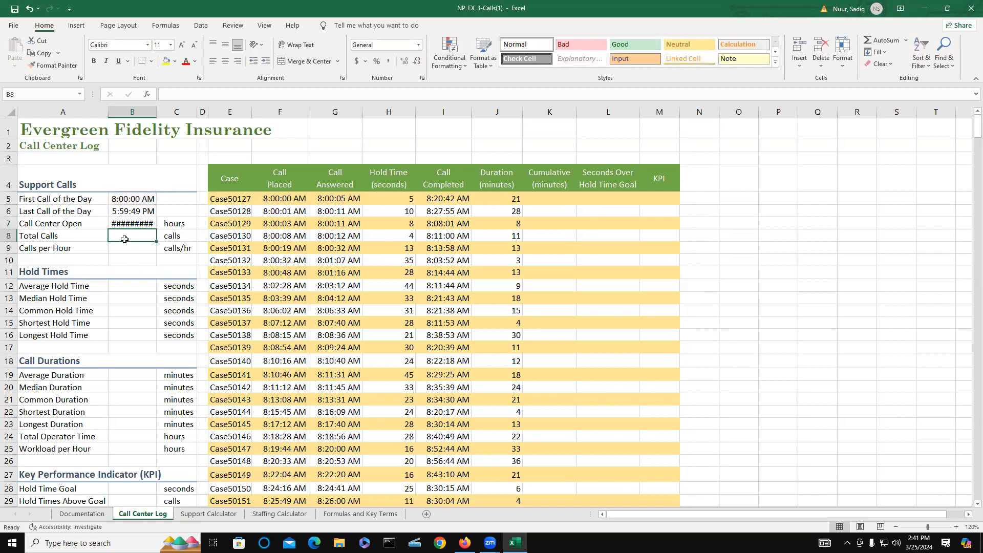
- Autofit the width of column B and format the open hours in B7 with the Number format
double_click(156, 111)
double_click(157, 111)
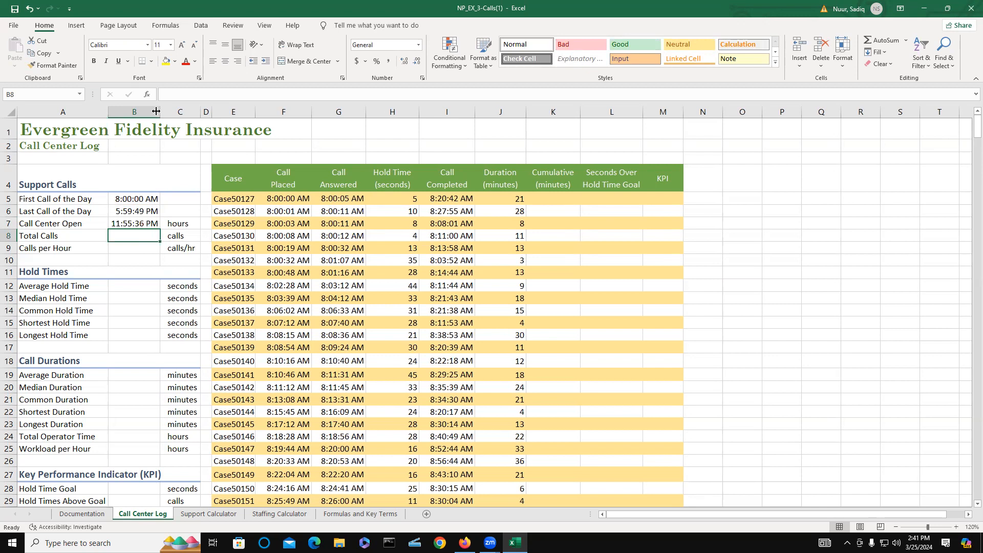
left_click(127, 223)
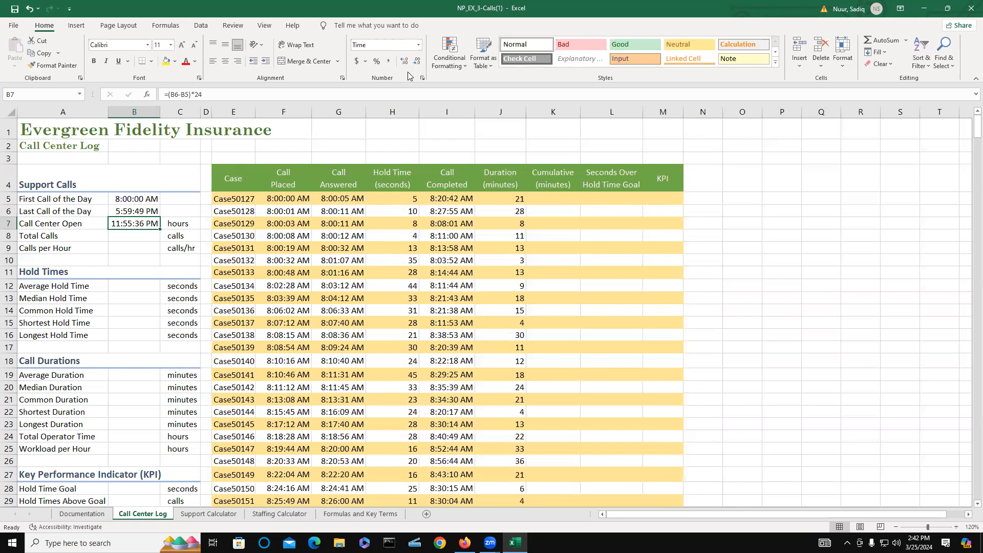
left_click(420, 46)
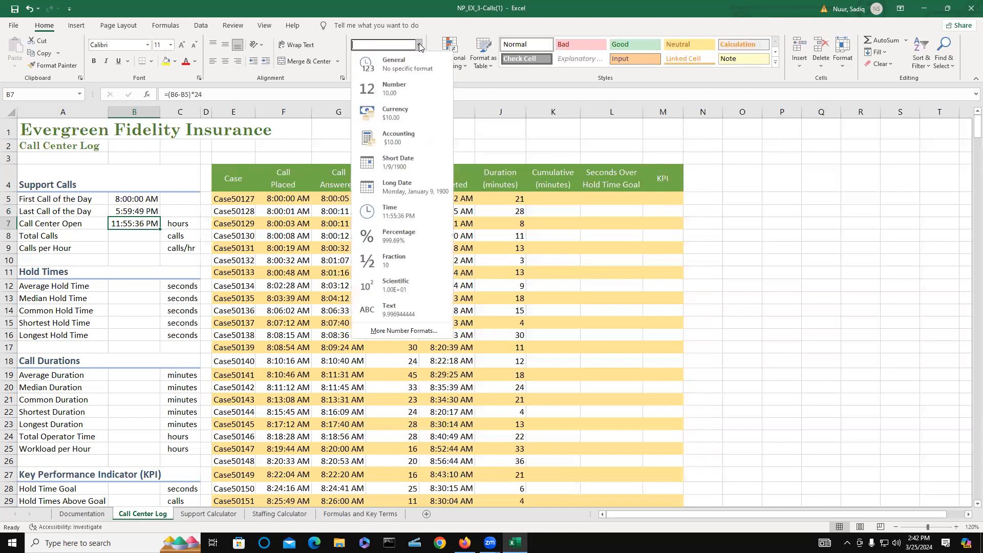
left_click(401, 90)
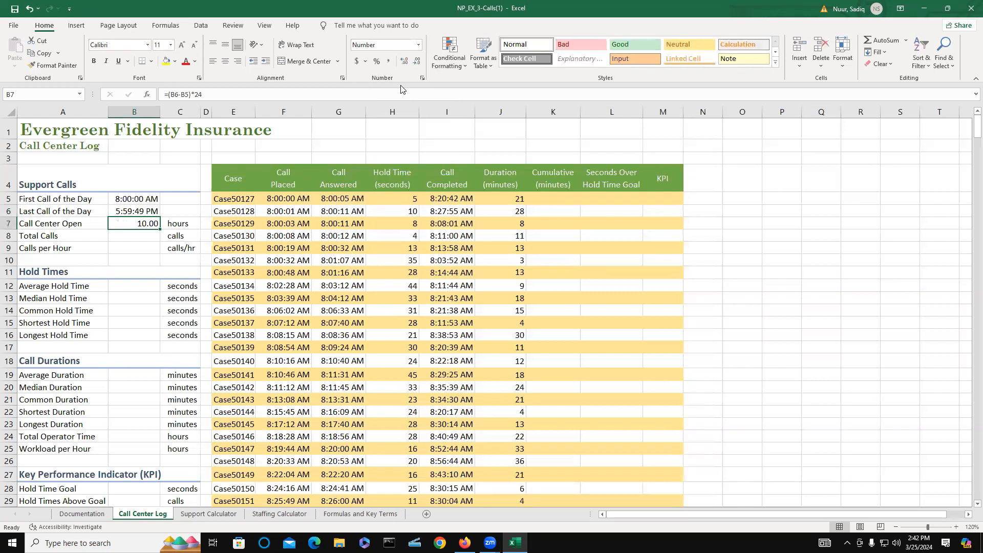
left_click(124, 235)
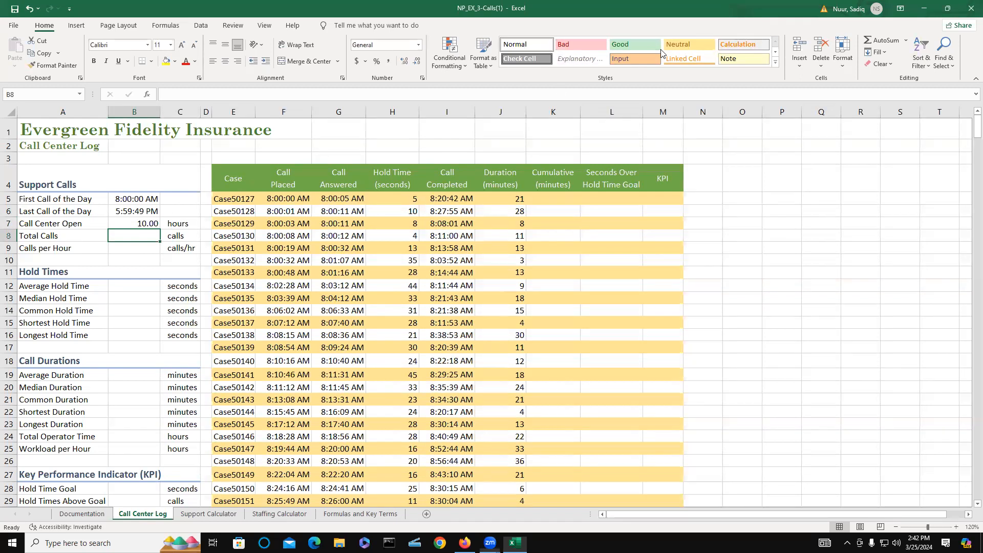
mouse_move(720, 194)
left_mouse_down()
mouse_move(705, 210)
mouse_move(730, 236)
mouse_move(756, 211)
mouse_move(824, 193)
mouse_move(847, 210)
left_mouse_up()
mouse_move(850, 160)
left_mouse_down()
mouse_move(912, 212)
mouse_move(888, 198)
left_mouse_up()
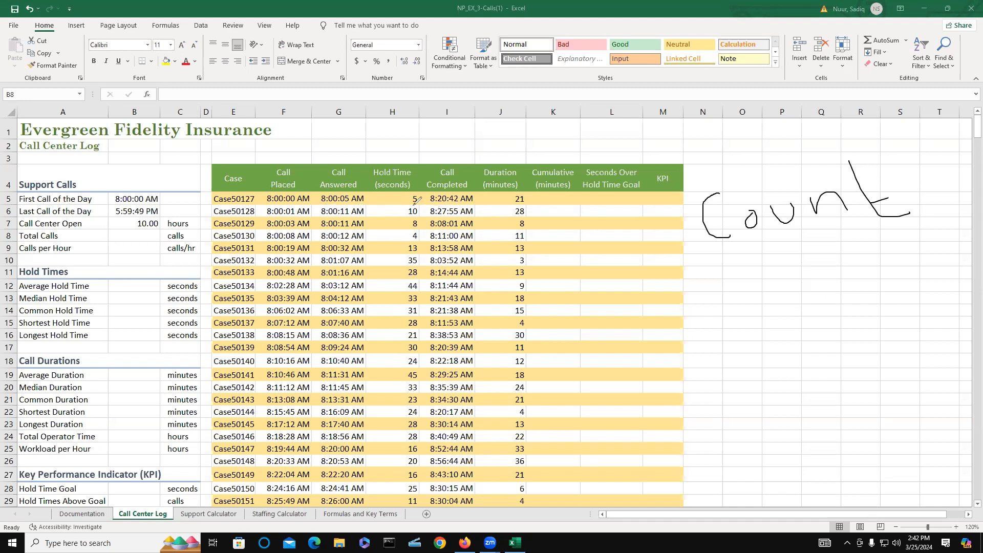
left_click_drag(401, 193, 400, 353)
left_click(5, 367)
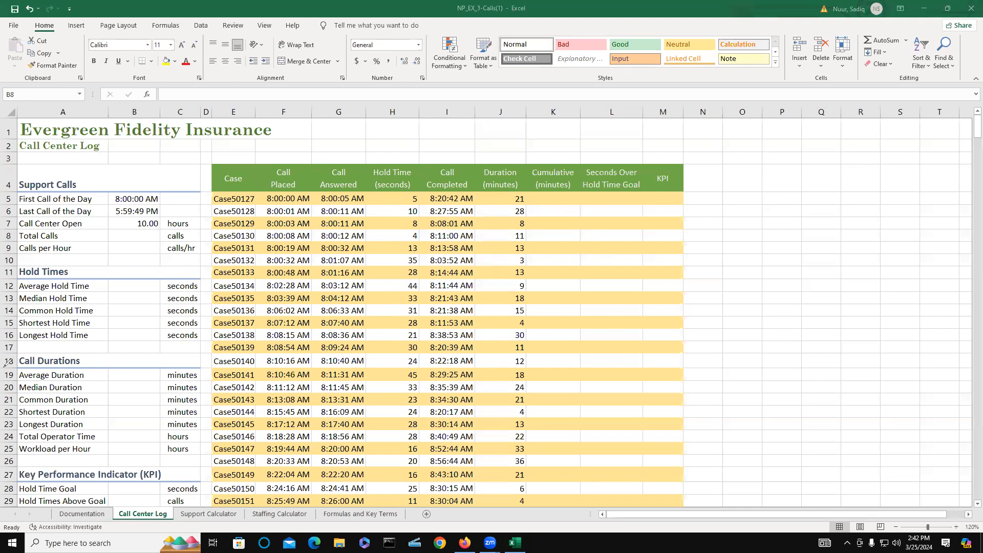
- Calculate the total calls in B8 with the formula =COUNT(F:F)
left_click(138, 233)
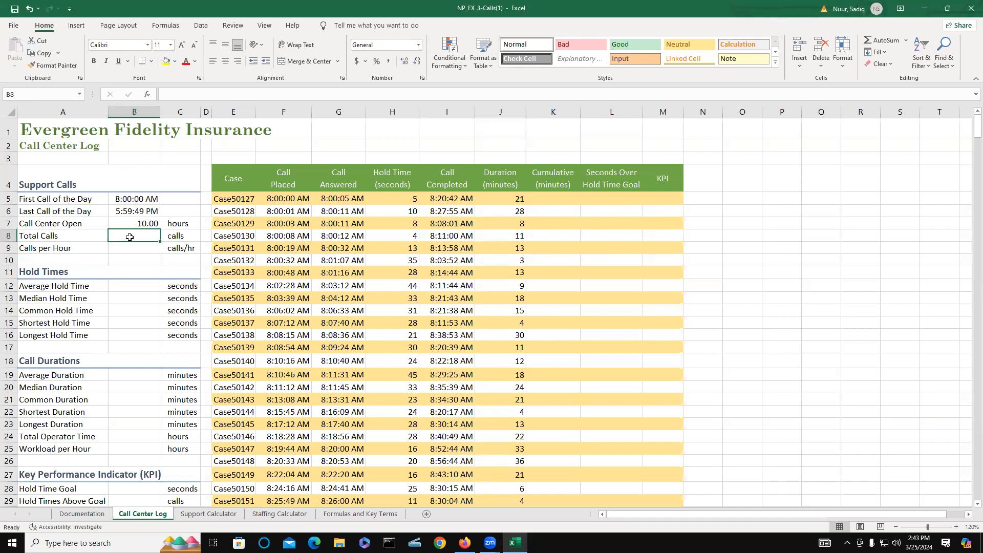
type("=")
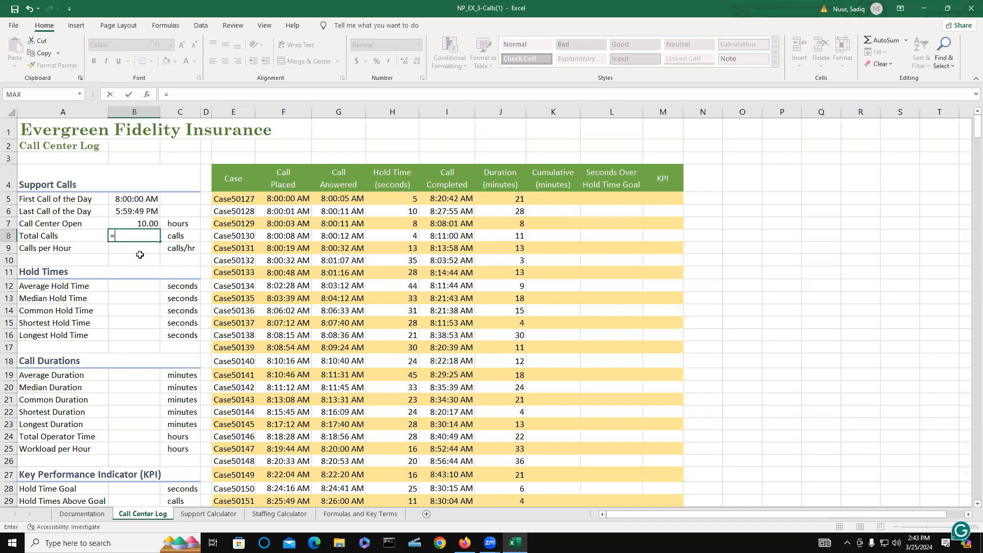
type("CO")
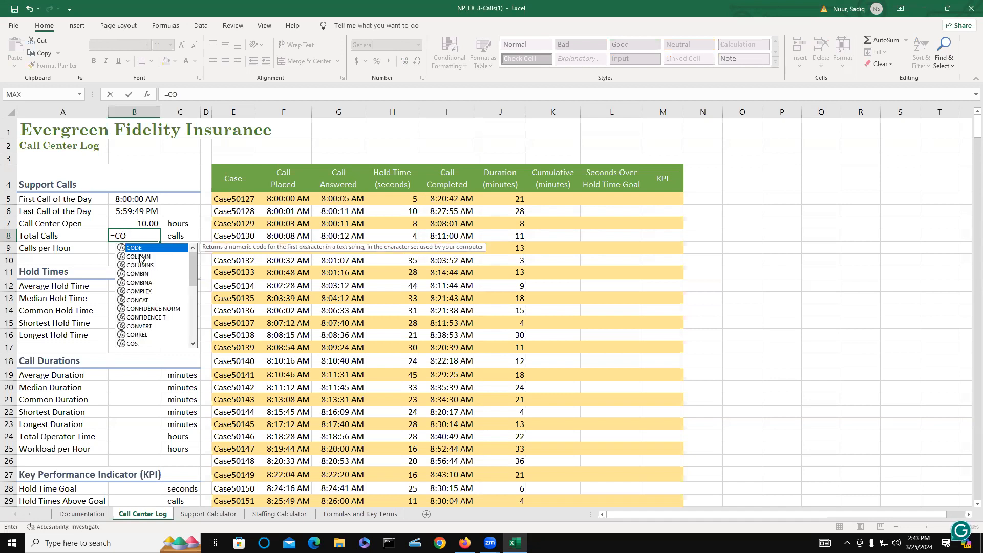
type("U")
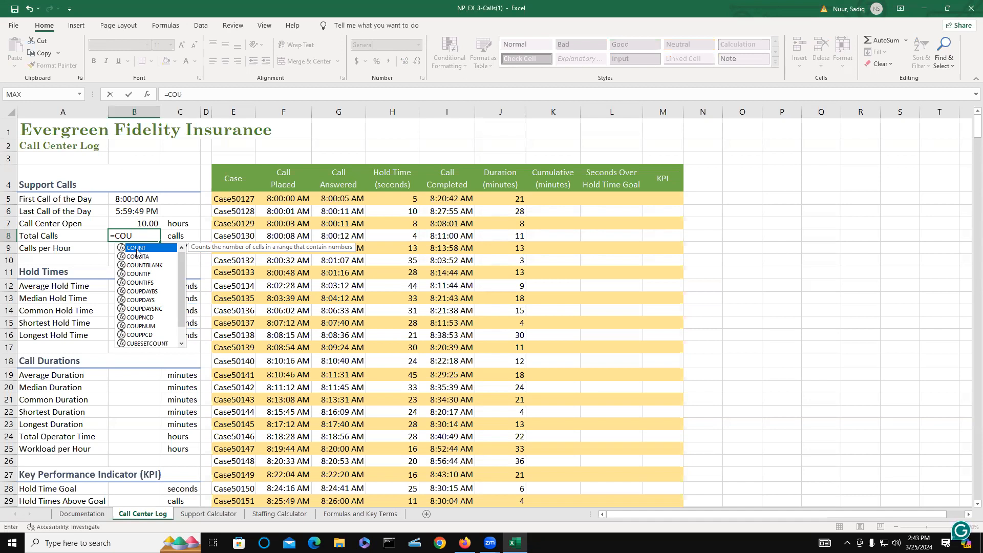
double_click(141, 250)
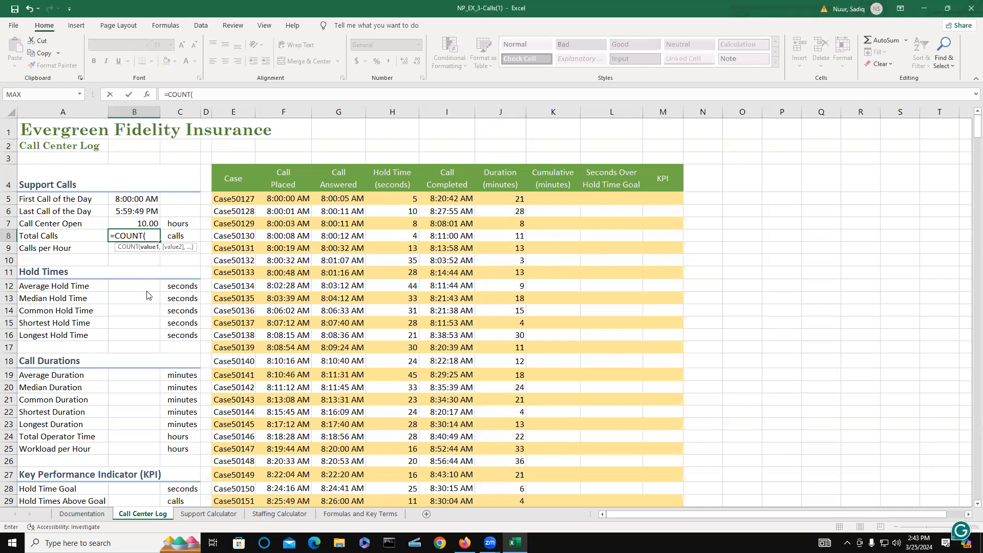
type("F:F")
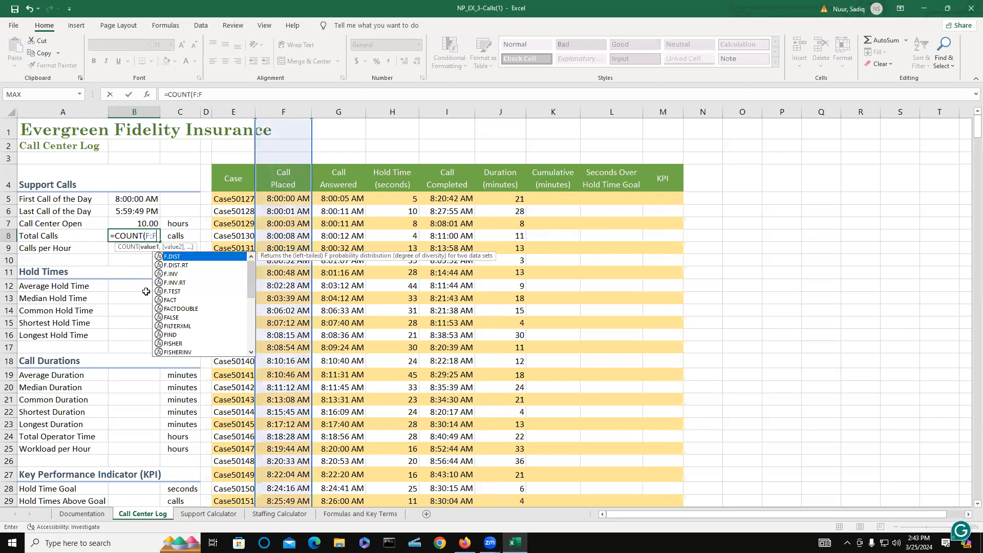
type(")")
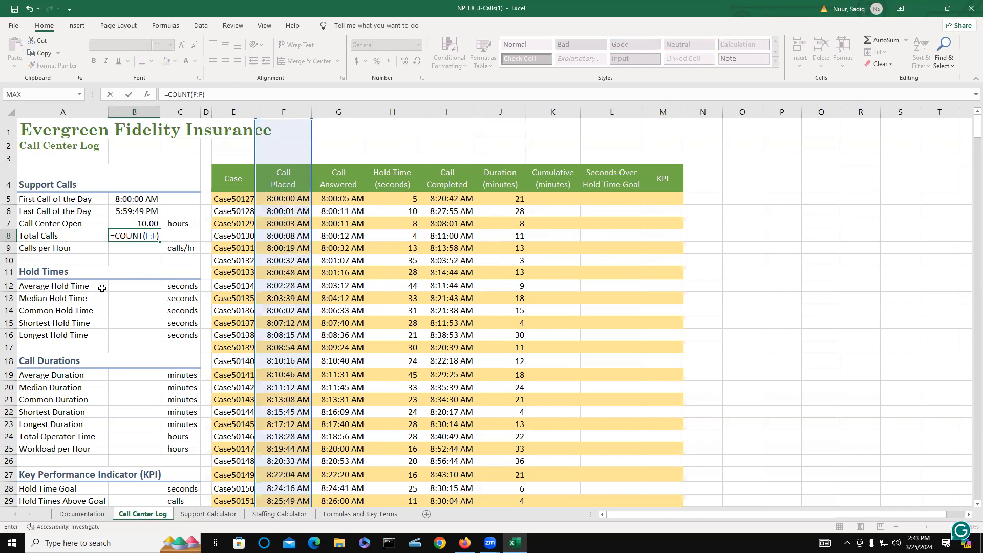
key("Return")
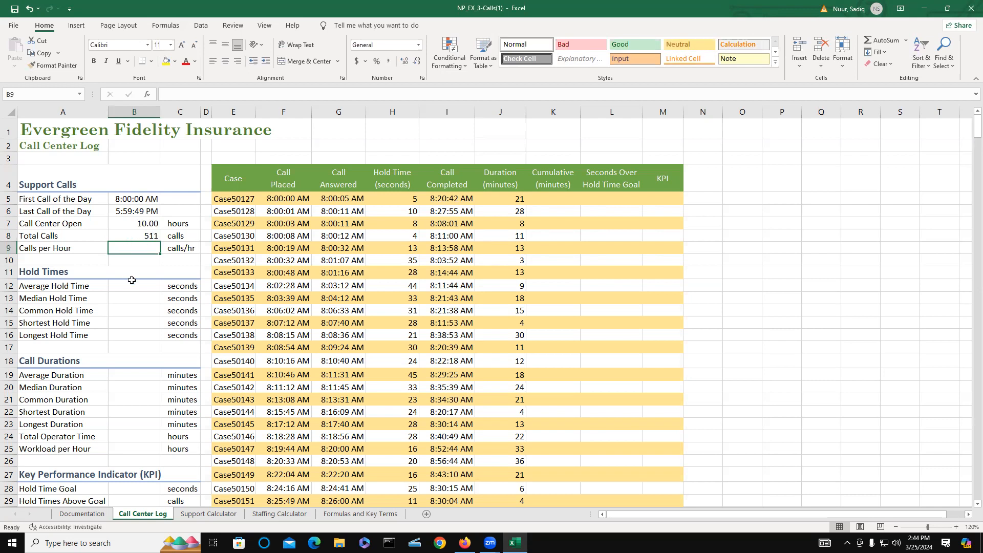
- Calculate the calls per hour in B9 with the formula =B8/B7
type("=")
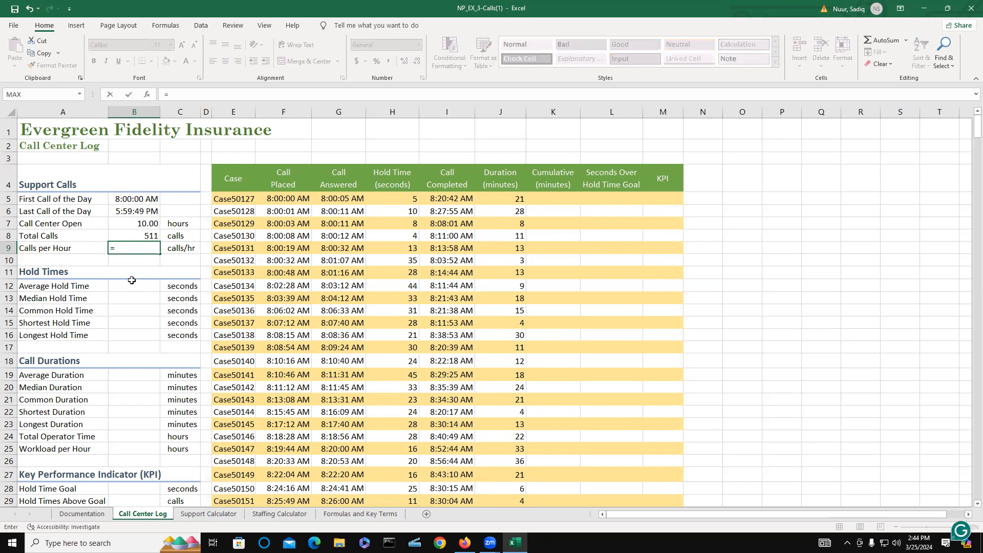
type("B8")
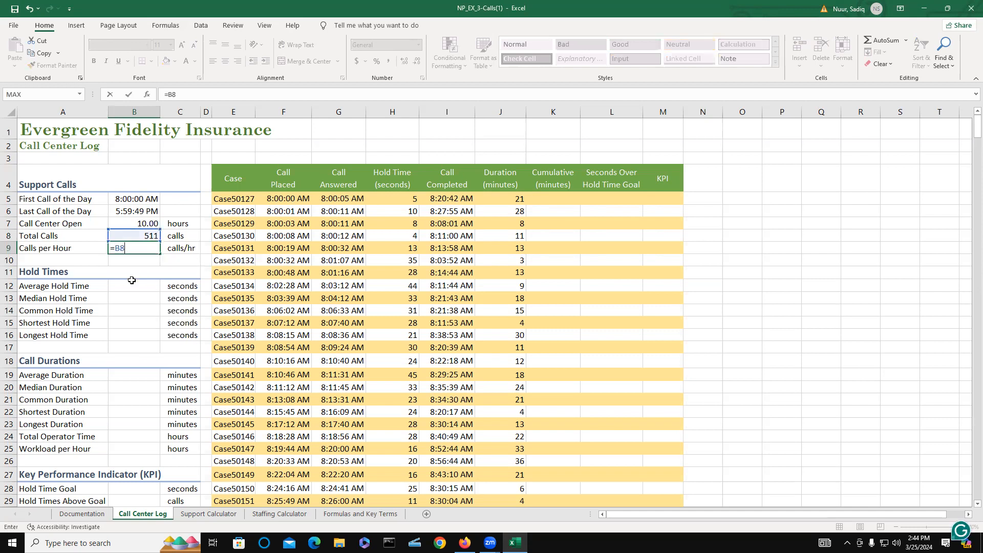
type("/B")
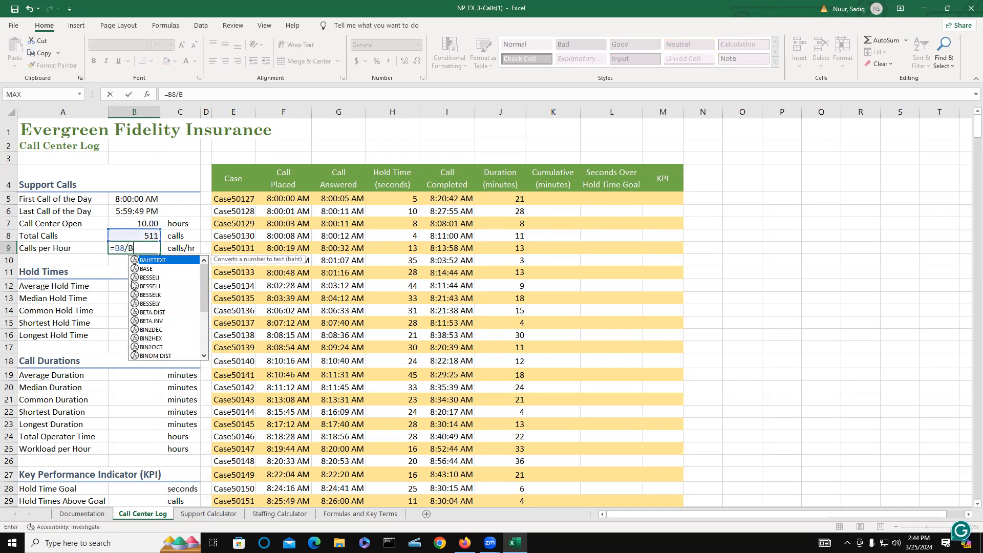
type("7")
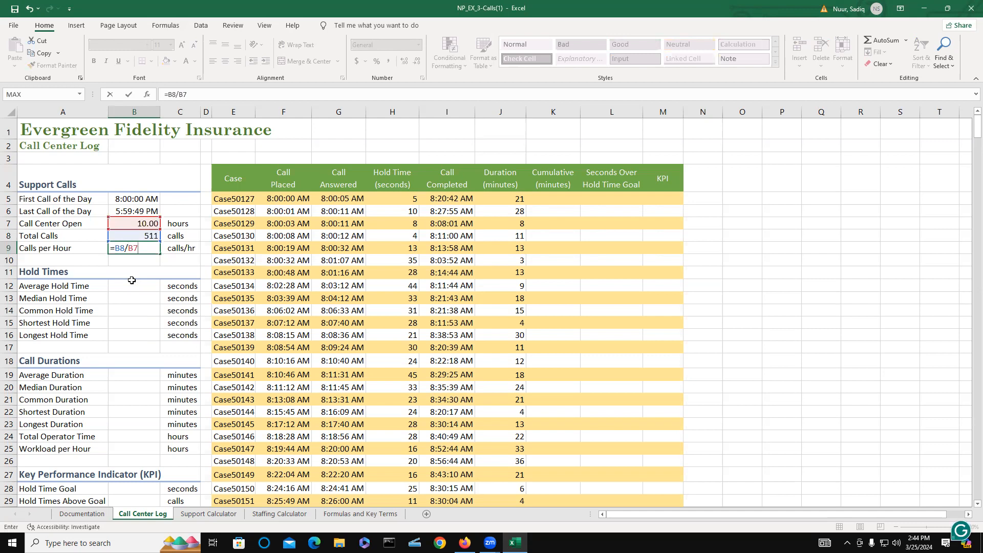
key("Return")
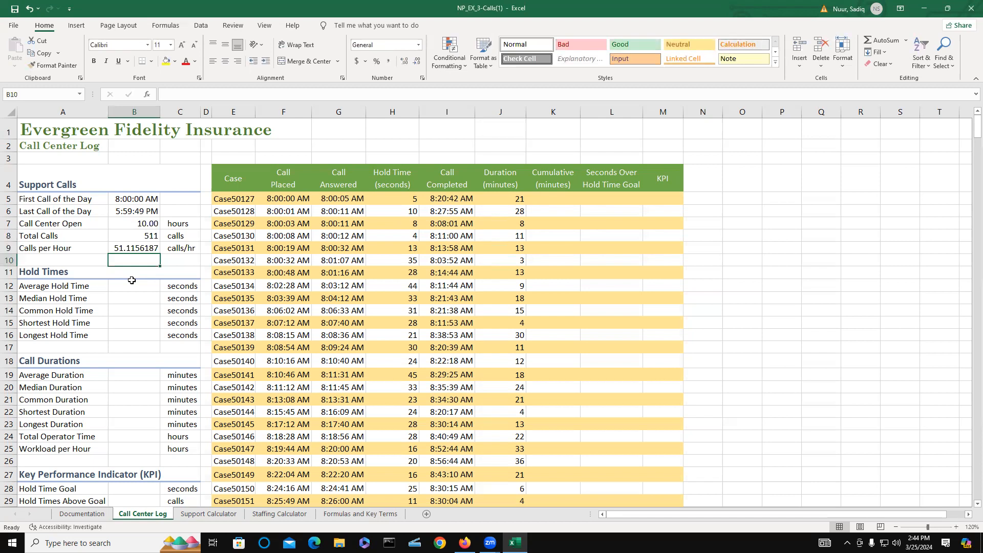
- Format the calls per hour in B9 with the Number format
left_click(129, 247)
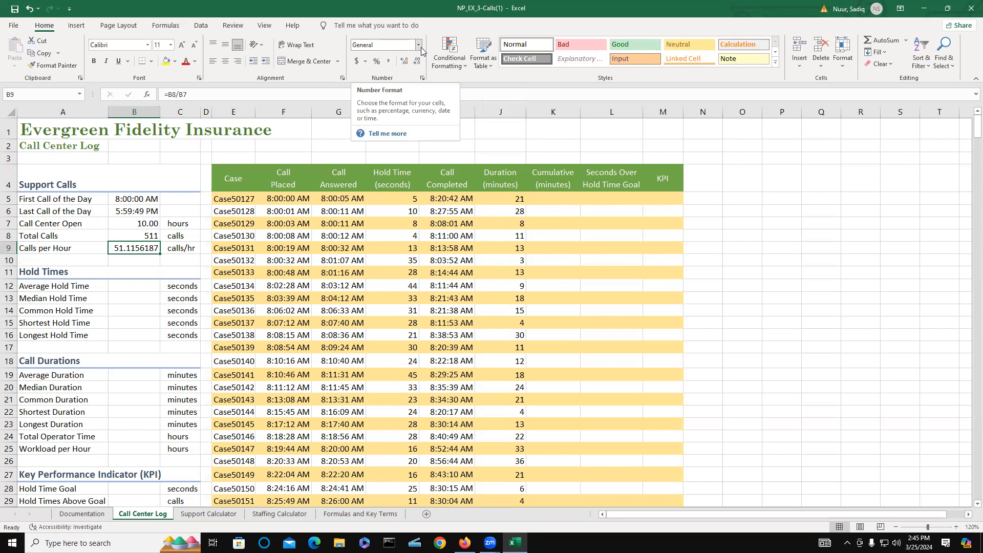
left_click(418, 46)
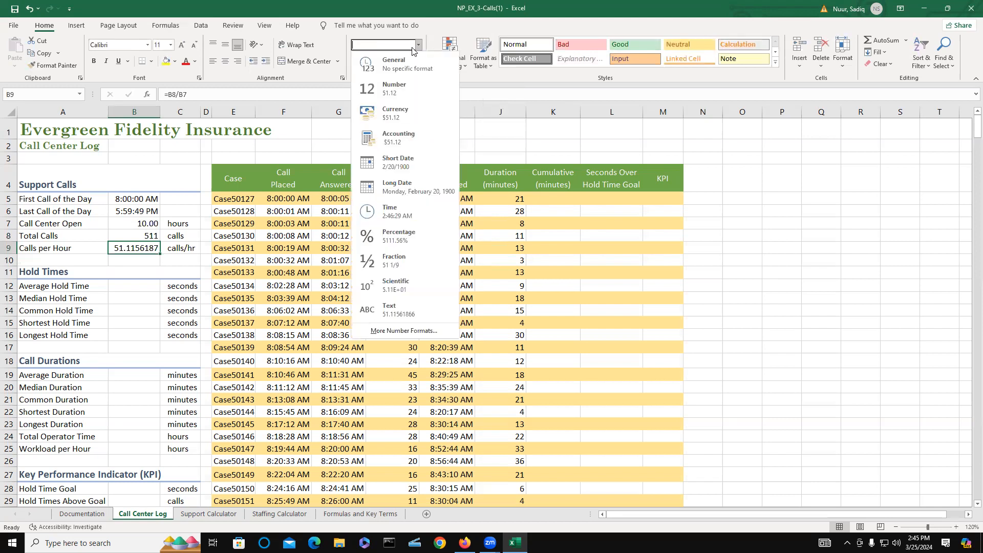
left_click(387, 92)
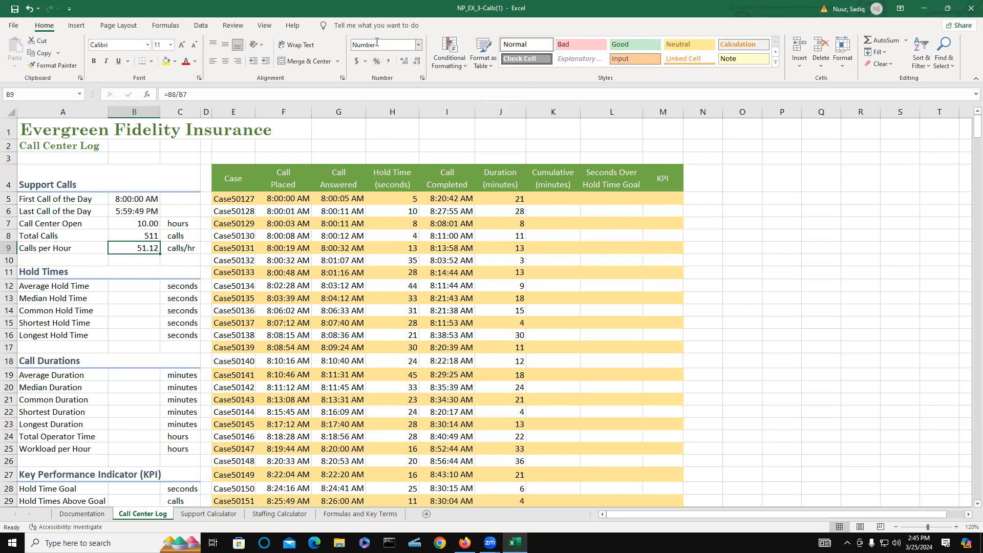
left_click(142, 288)
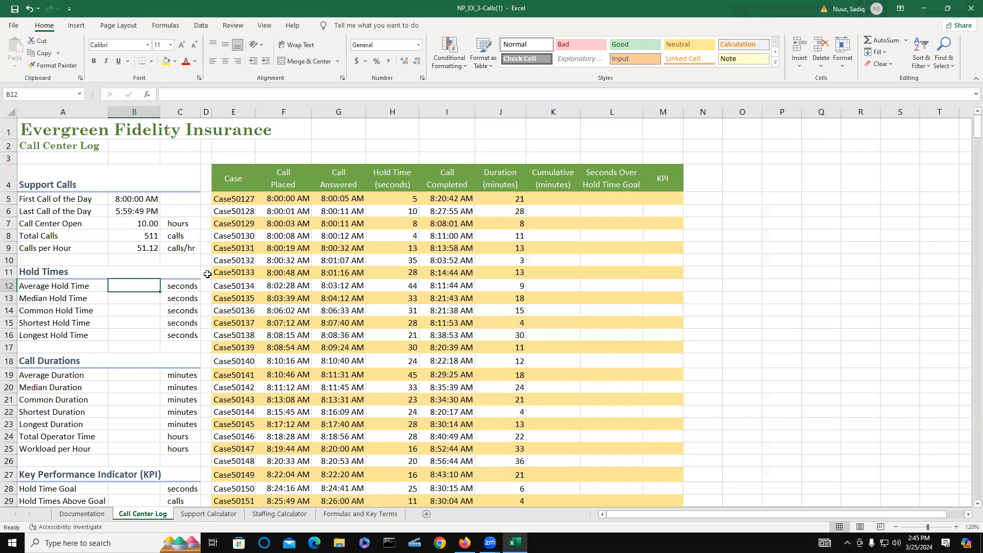
left_click(605, 50)
mouse_move(586, 230)
left_mouse_down()
mouse_move(576, 233)
mouse_move(613, 247)
mouse_move(616, 224)
mouse_move(654, 221)
left_mouse_up()
mouse_move(656, 180)
left_mouse_down()
mouse_move(681, 207)
mouse_move(715, 183)
mouse_move(765, 175)
left_mouse_up()
mouse_move(633, 258)
left_mouse_down()
mouse_move(644, 280)
mouse_move(659, 279)
left_mouse_up()
mouse_move(645, 272)
left_mouse_down()
mouse_move(715, 244)
mouse_move(679, 259)
left_mouse_up()
mouse_move(723, 207)
left_mouse_down()
mouse_move(738, 229)
mouse_move(720, 233)
mouse_move(748, 229)
mouse_move(793, 191)
mouse_move(799, 214)
left_mouse_up()
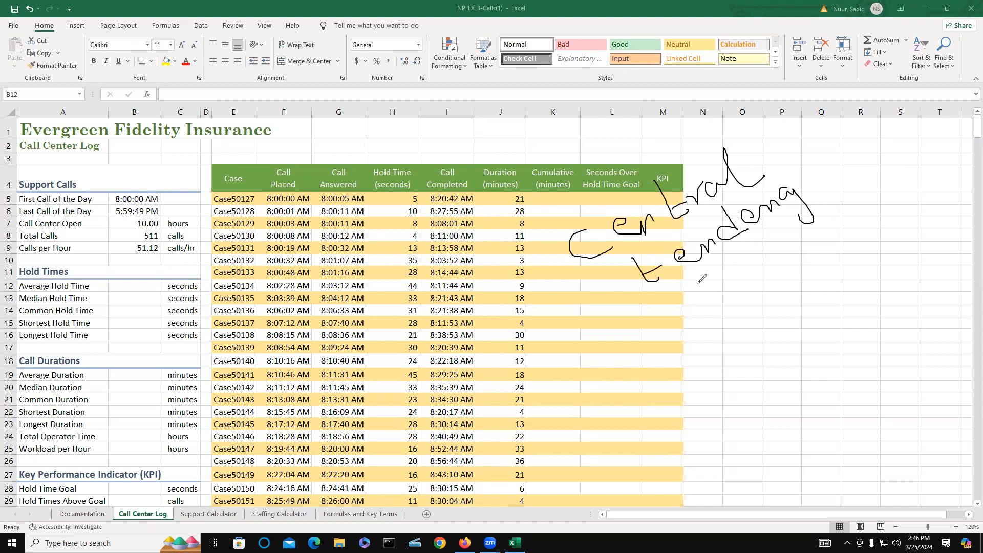
left_click_drag(606, 380, 605, 382)
mouse_move(599, 338)
left_mouse_down()
mouse_move(635, 359)
mouse_move(615, 355)
mouse_move(648, 351)
mouse_move(667, 322)
mouse_move(686, 331)
mouse_move(702, 305)
mouse_move(731, 299)
mouse_move(762, 359)
mouse_move(732, 346)
left_mouse_up()
mouse_move(747, 298)
left_mouse_down()
mouse_move(753, 285)
mouse_move(768, 295)
left_mouse_up()
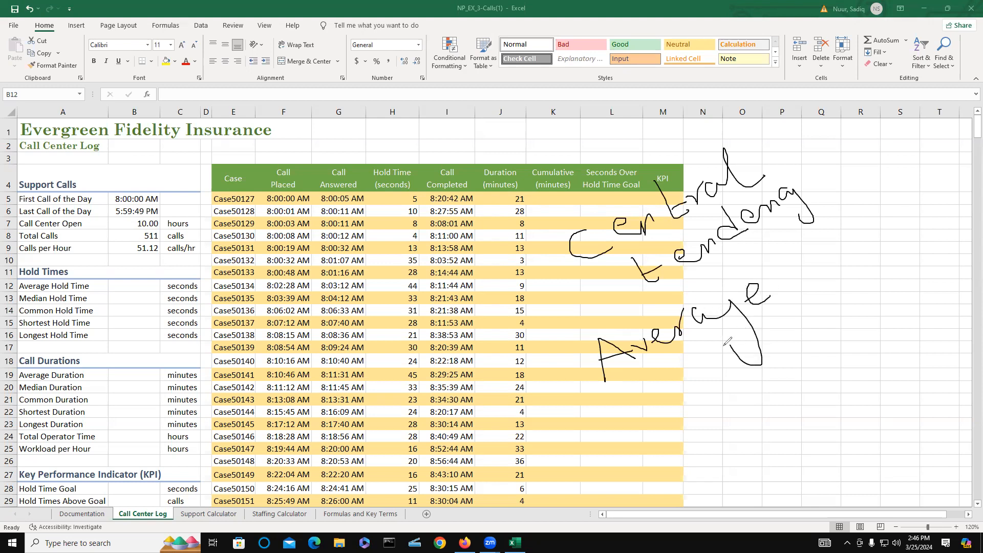
mouse_move(618, 409)
left_mouse_down()
mouse_move(629, 429)
mouse_move(640, 388)
mouse_move(656, 417)
mouse_move(680, 402)
left_mouse_up()
mouse_move(677, 366)
left_mouse_down()
mouse_move(705, 398)
mouse_move(717, 389)
mouse_move(752, 390)
mouse_move(778, 373)
mouse_move(781, 389)
left_mouse_up()
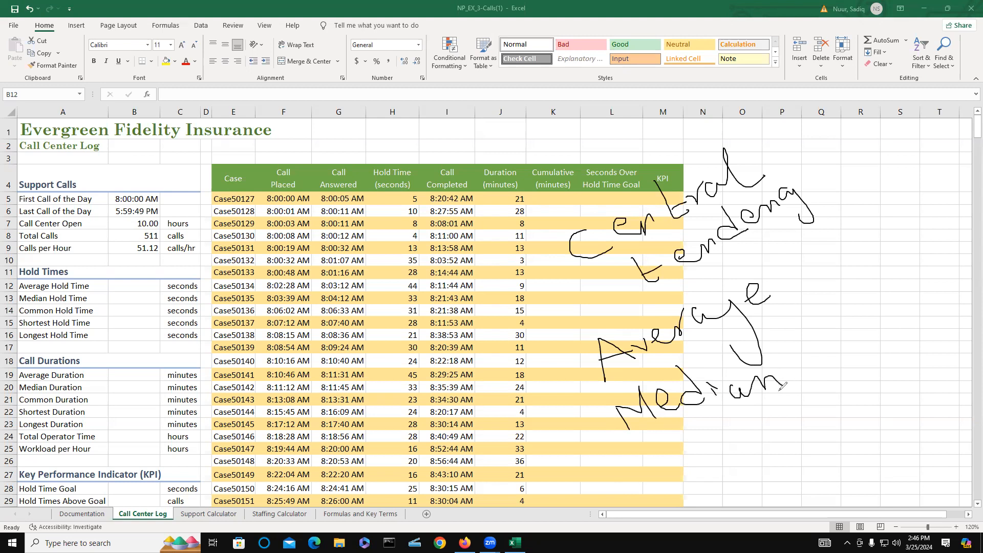
mouse_move(660, 449)
left_mouse_down()
mouse_move(677, 472)
mouse_move(682, 451)
mouse_move(726, 448)
mouse_move(724, 433)
mouse_move(789, 425)
left_mouse_up()
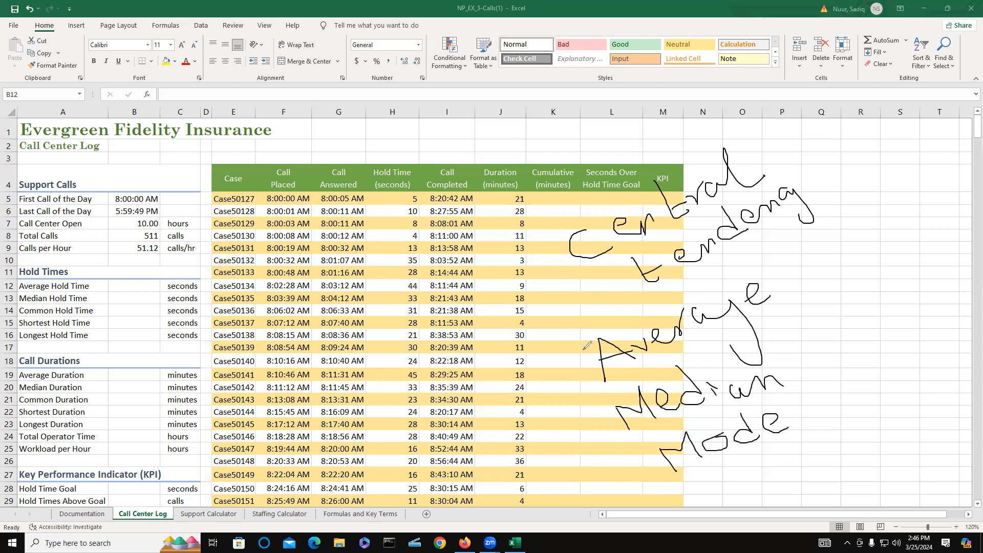
mouse_move(585, 326)
left_mouse_down()
mouse_move(563, 338)
mouse_move(654, 497)
mouse_move(709, 497)
left_mouse_up()
left_click_drag(742, 251, 778, 280)
left_click_drag(796, 312, 839, 422)
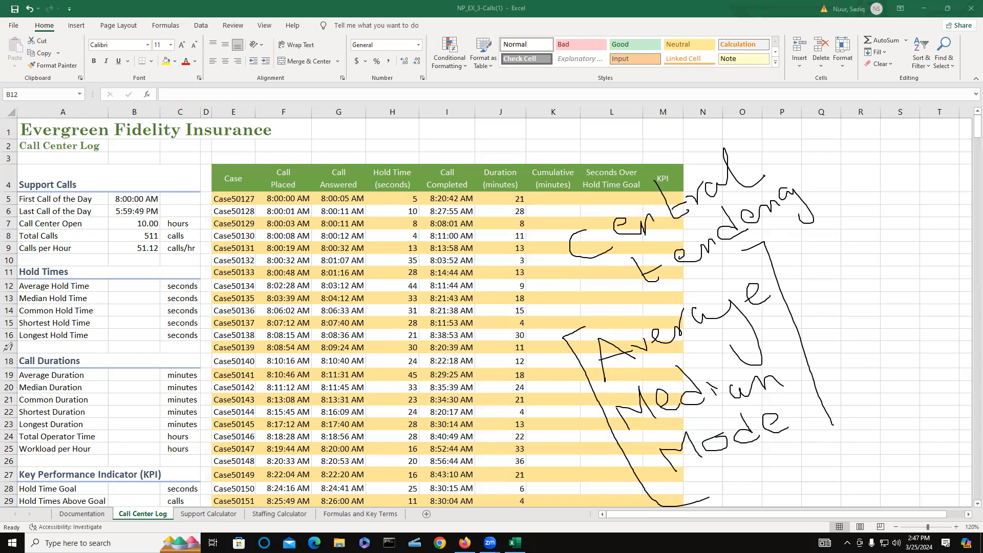
left_click(56, 329)
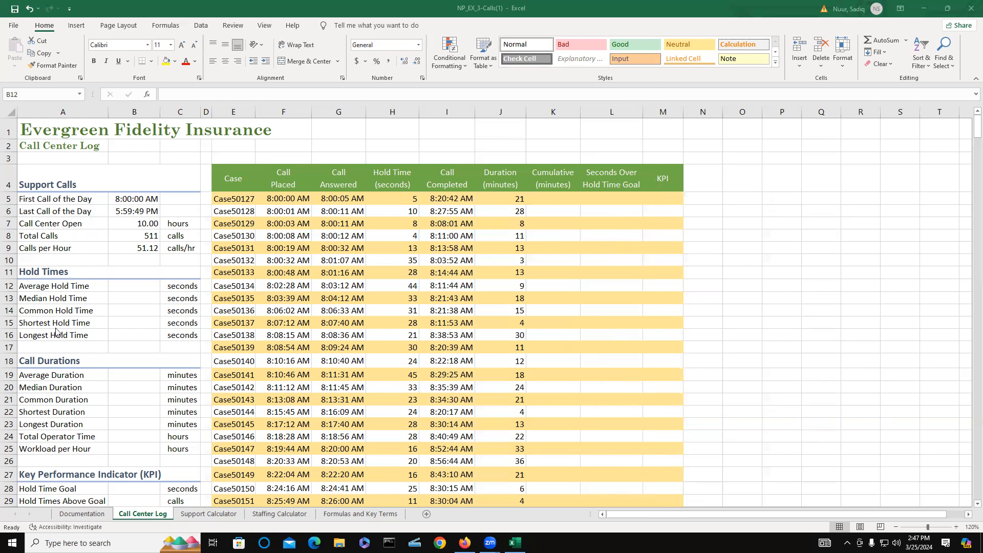
- Calculate the average hold time in B12 by inserting the Statistical function AVERAGE with Number1 set to H:H
left_click(125, 285)
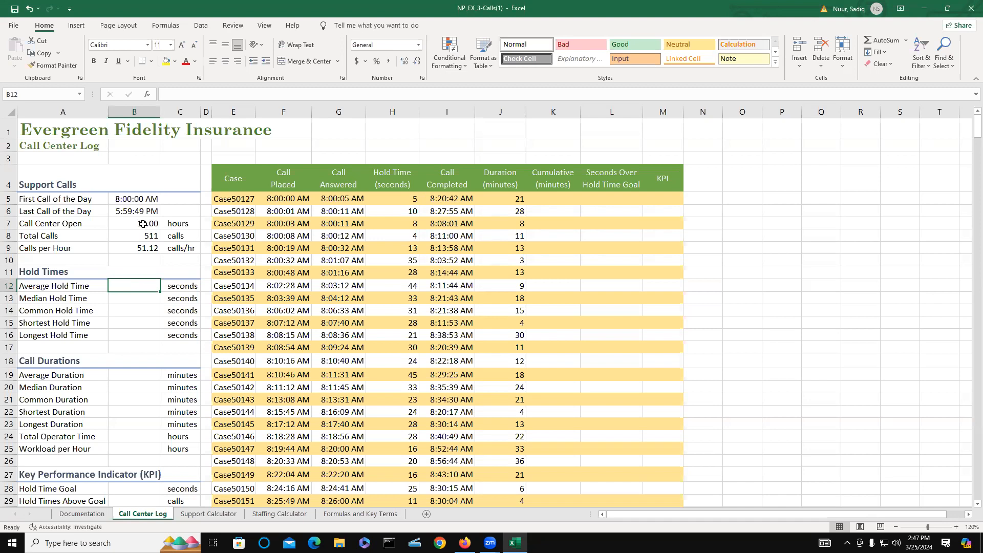
left_click(147, 95)
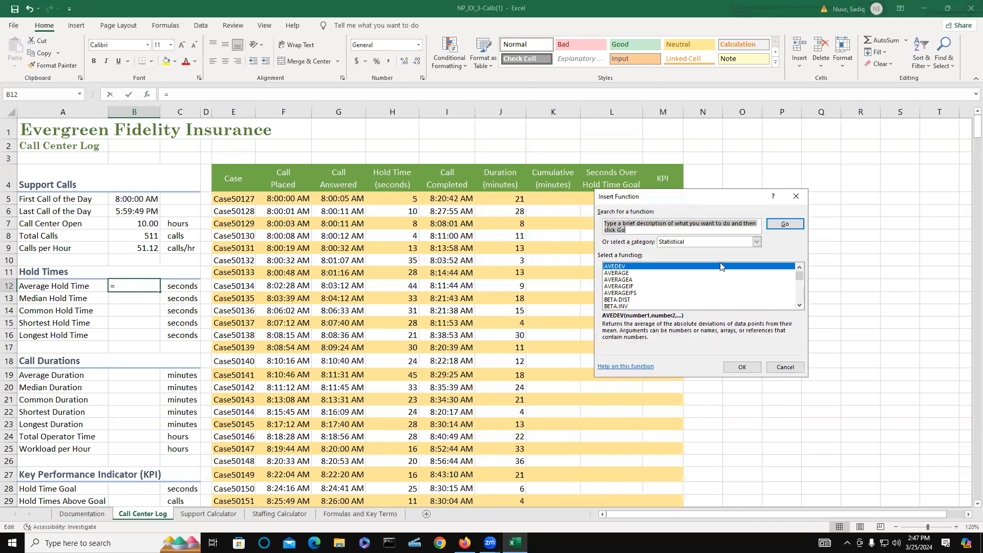
left_click(757, 242)
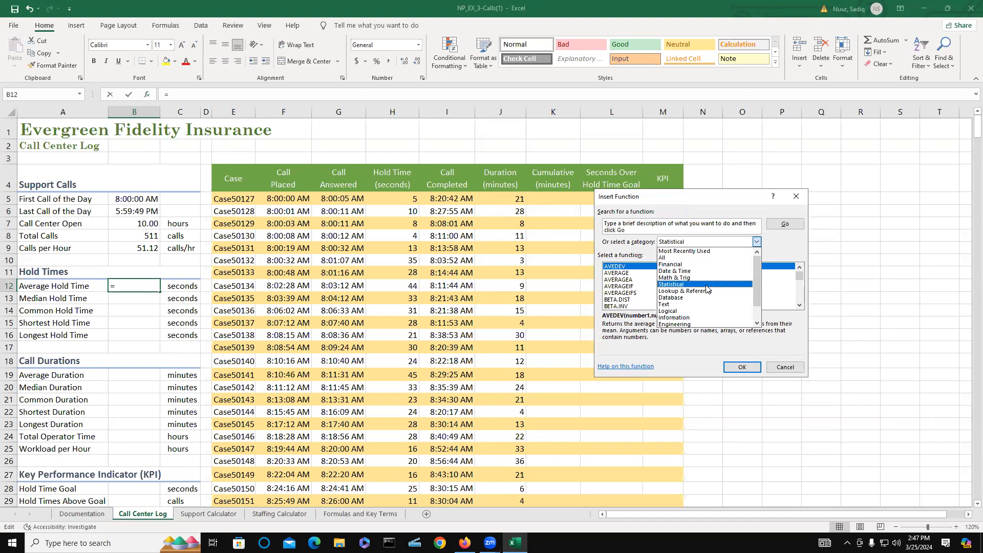
left_click(672, 285)
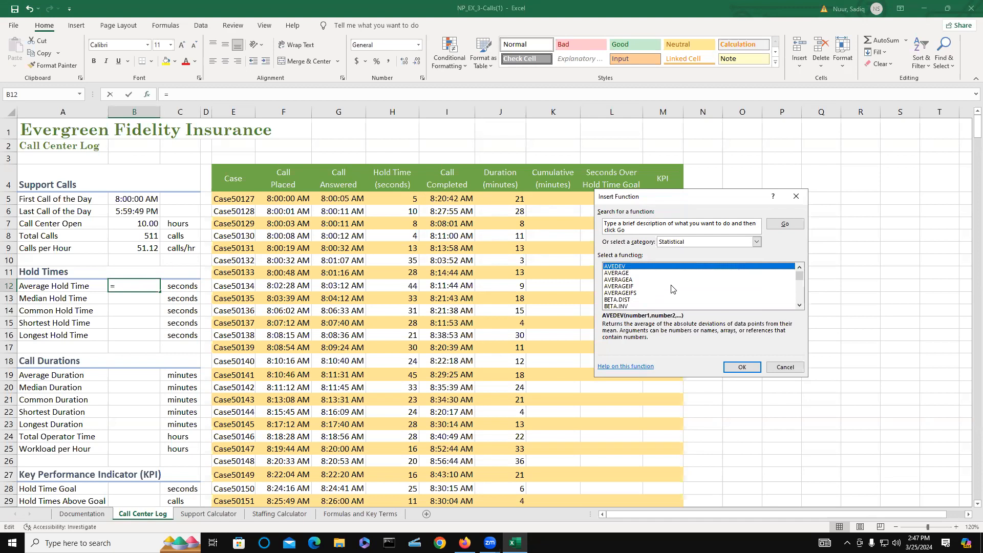
left_click(619, 274)
left_click(739, 369)
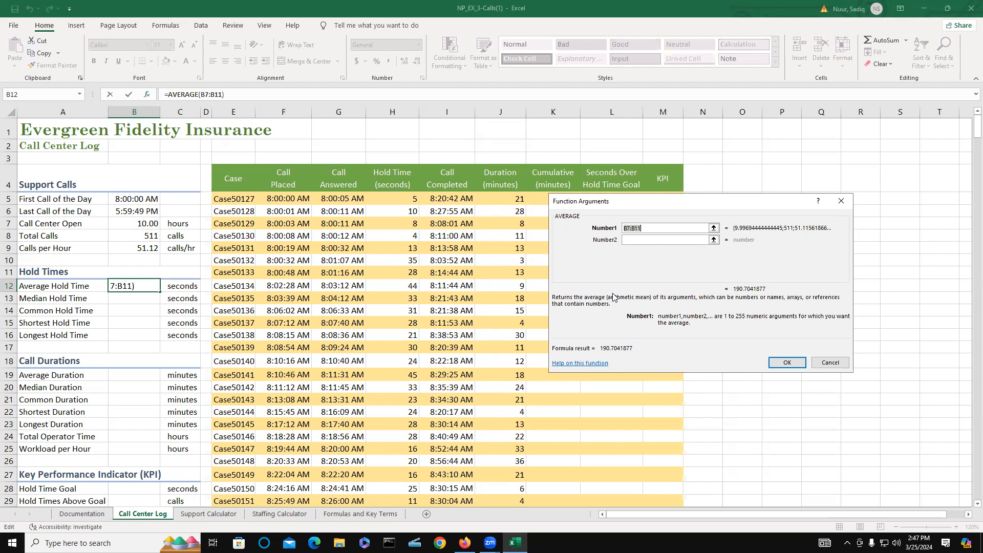
type("H:")
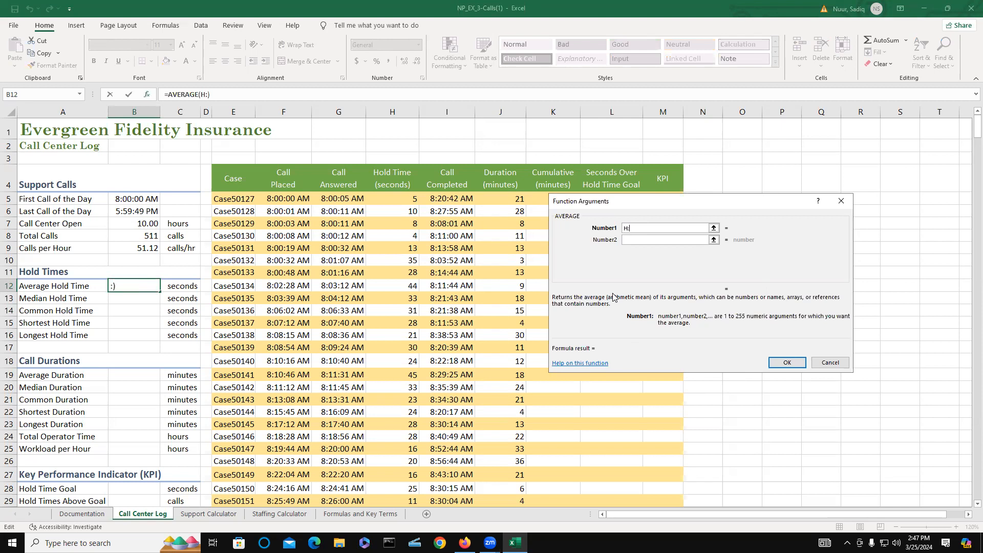
type("H")
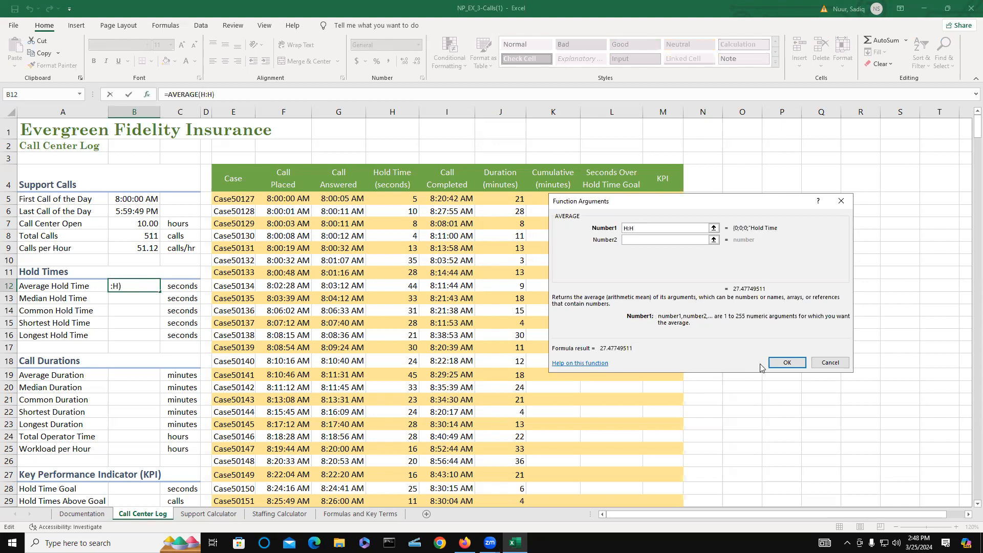
left_click(789, 362)
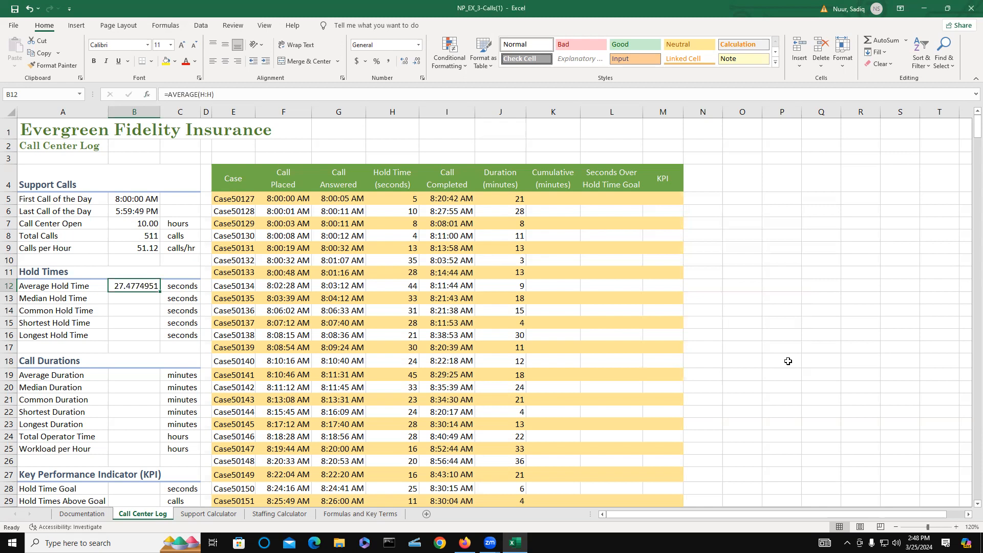
- Insert the Statistical function MEDIAN in B13 for the median hold time
left_click(121, 297)
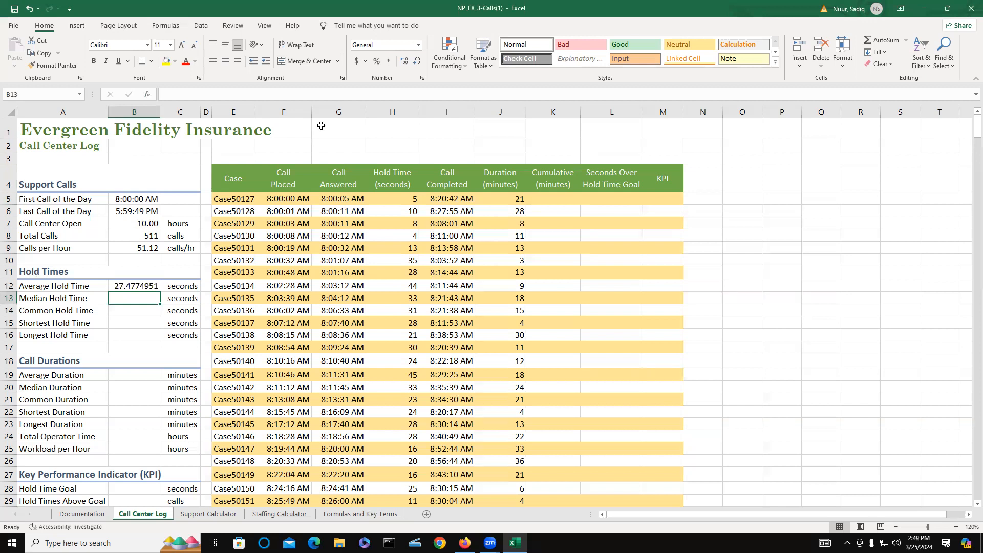
left_click(147, 94)
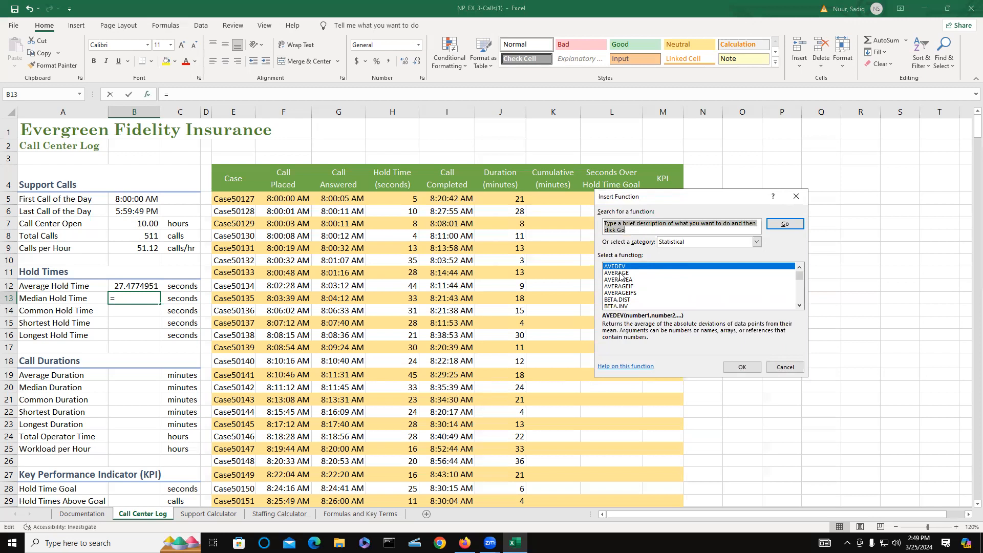
type("M")
key("BackSpace")
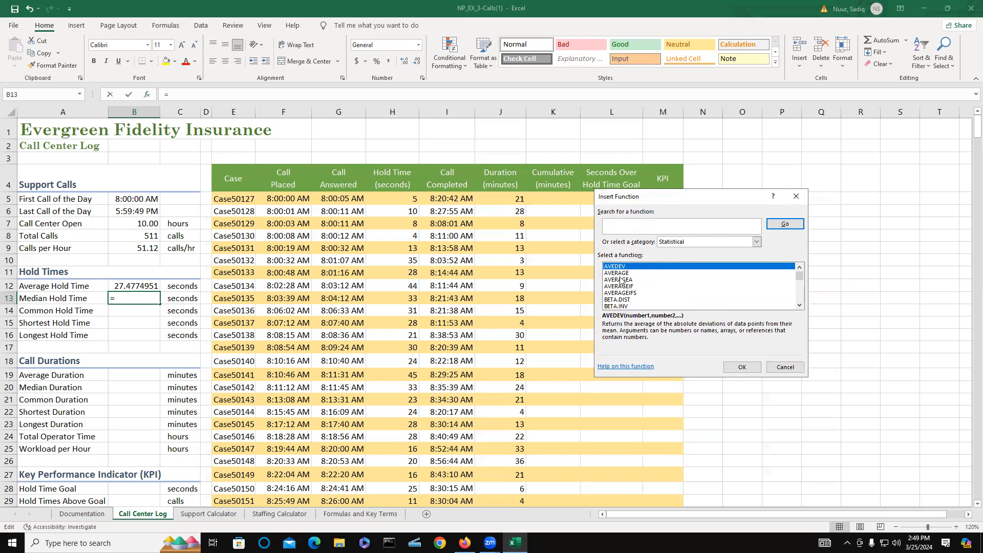
left_click(621, 280)
key("m")
key("m")
key("m")
key("m")
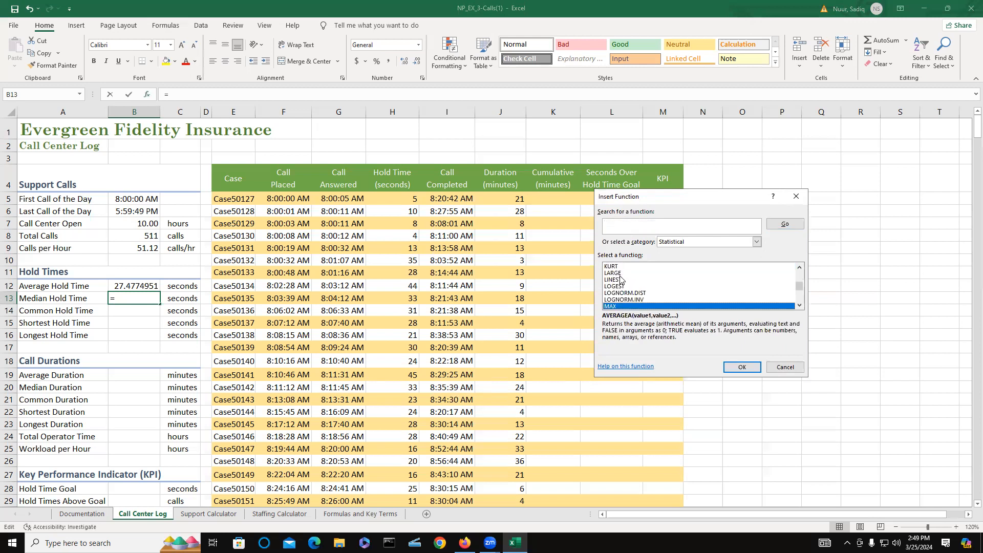
key("m")
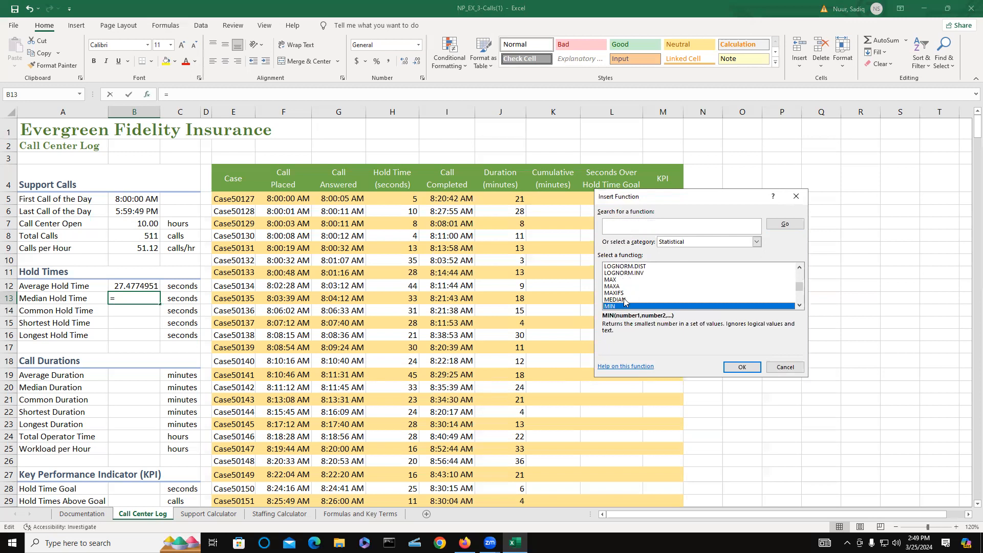
left_click(623, 300)
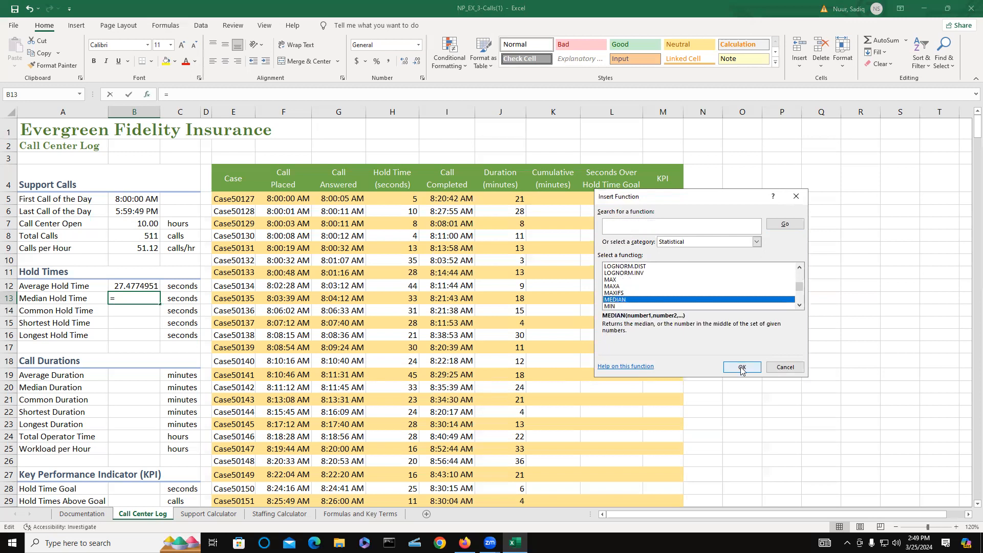
key("Return")
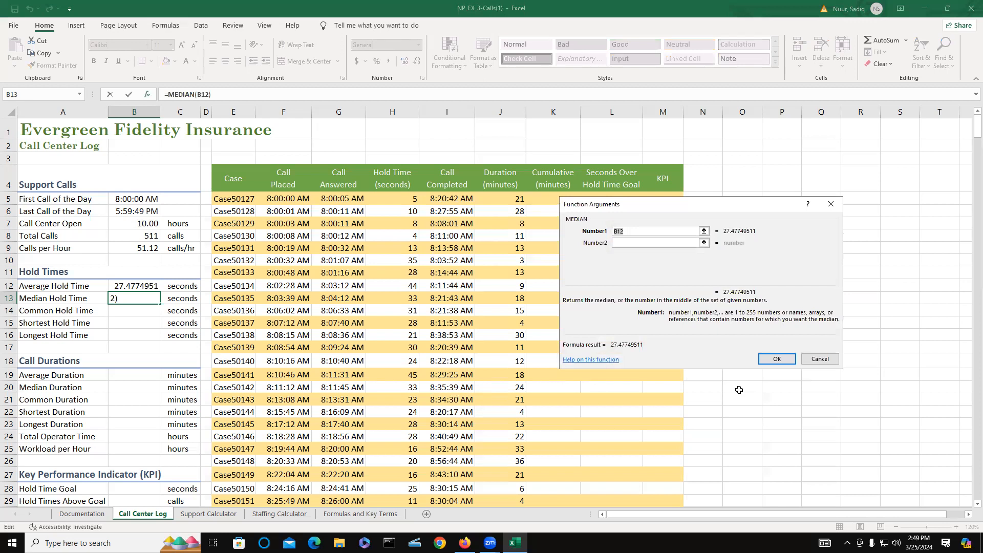
- Set the MEDIAN function's Number1 argument in B13 to H:H
type("H")
type(":H")
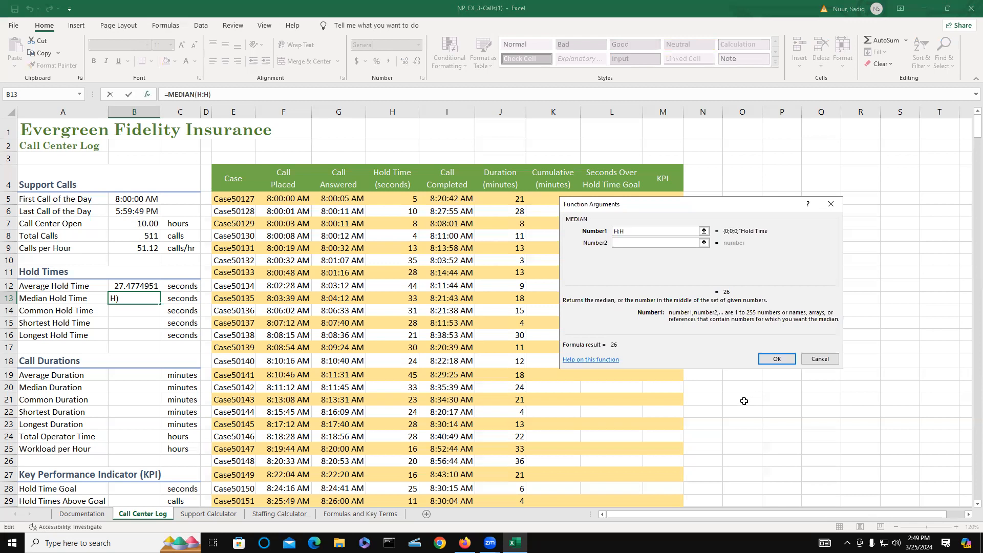
left_click(778, 359)
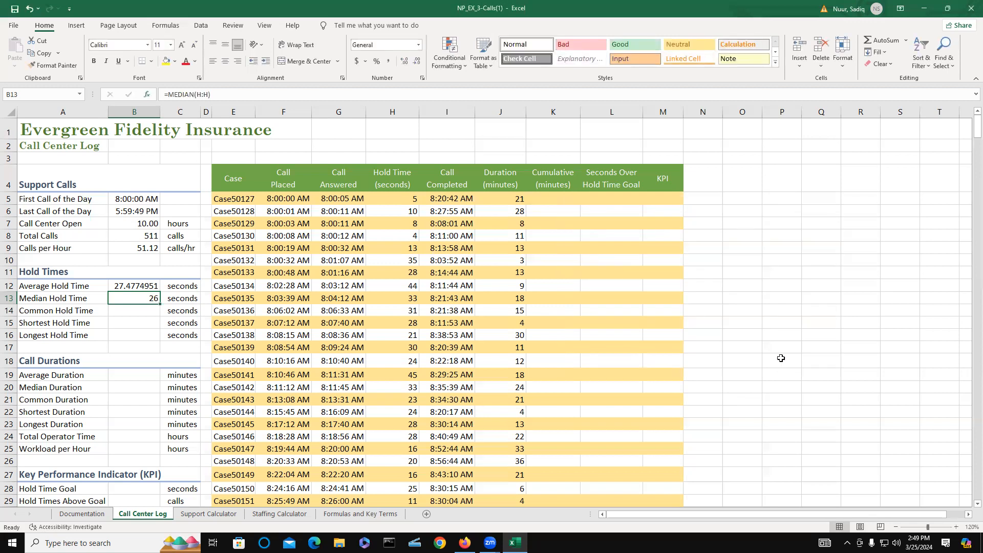
- Insert the Statistical function MODE.SNGL in B14 for the common hold time
left_click(133, 313)
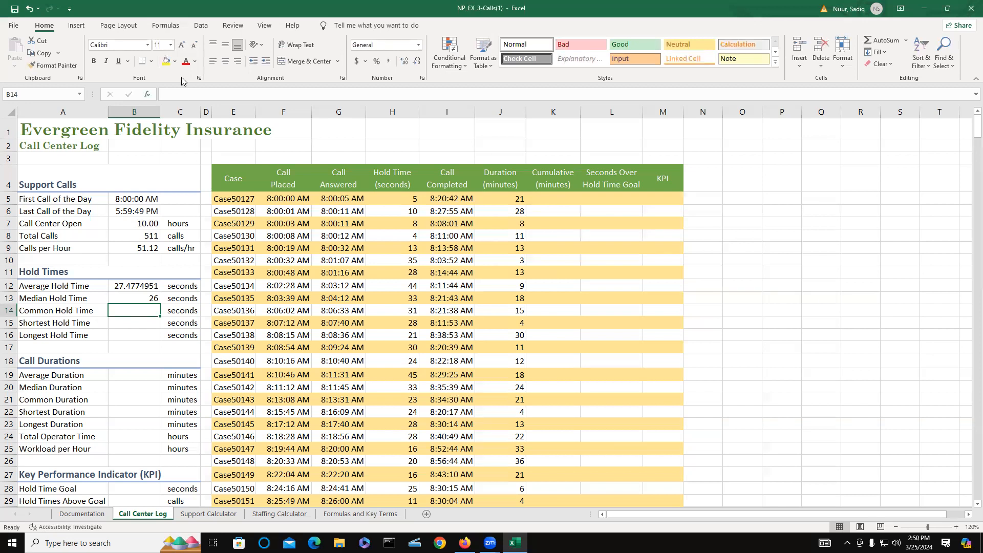
left_click(148, 98)
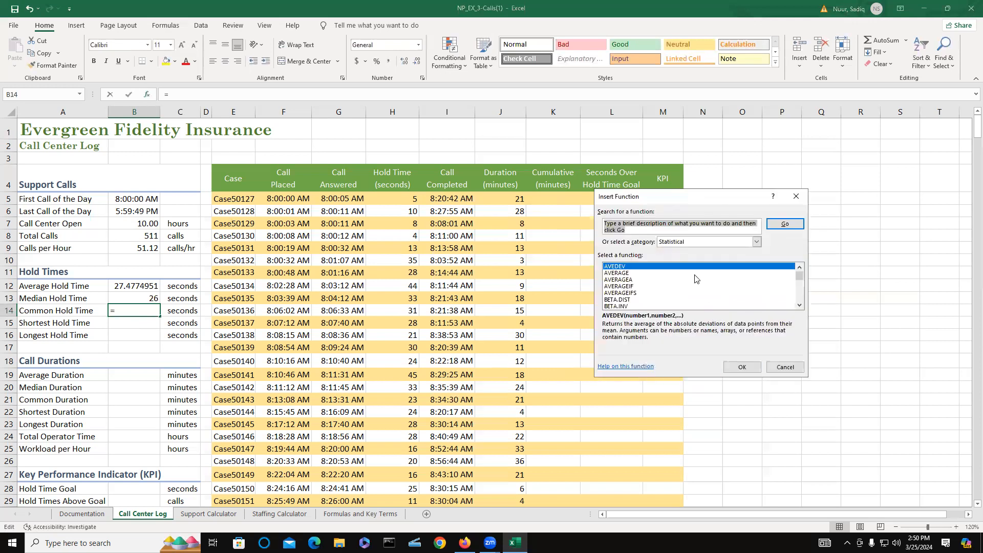
left_click(620, 287)
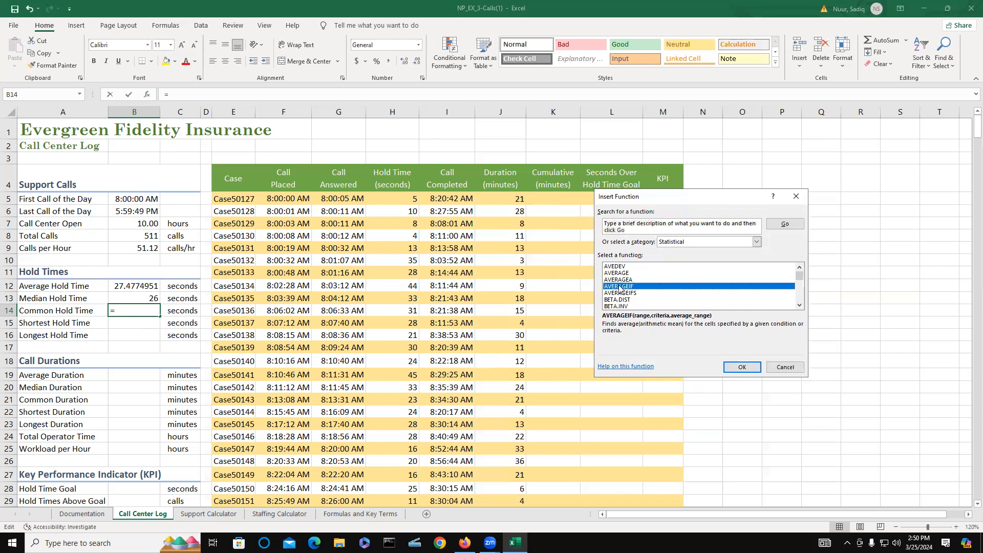
key("m")
key("m")
key("m")
key("m")
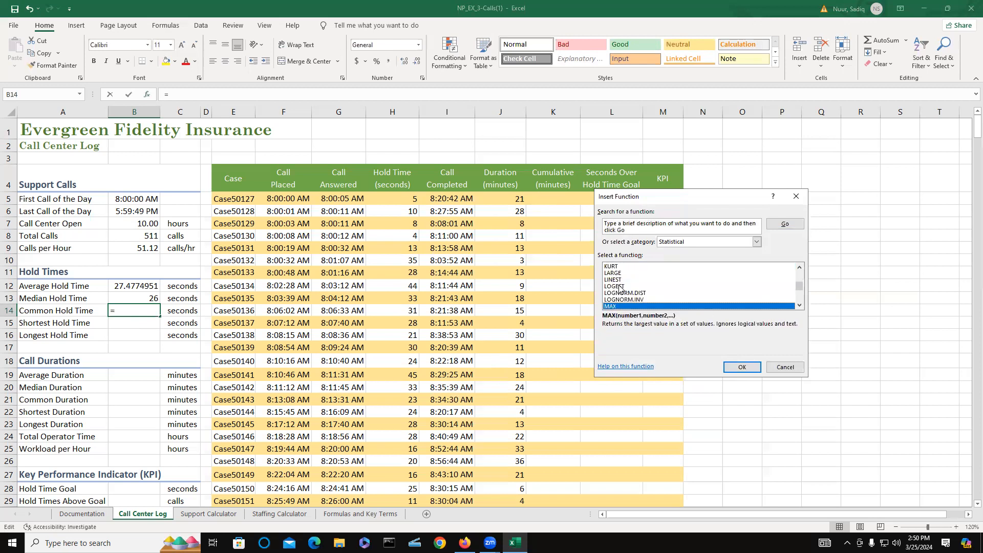
key("m")
key("m")
key("m")
key("m")
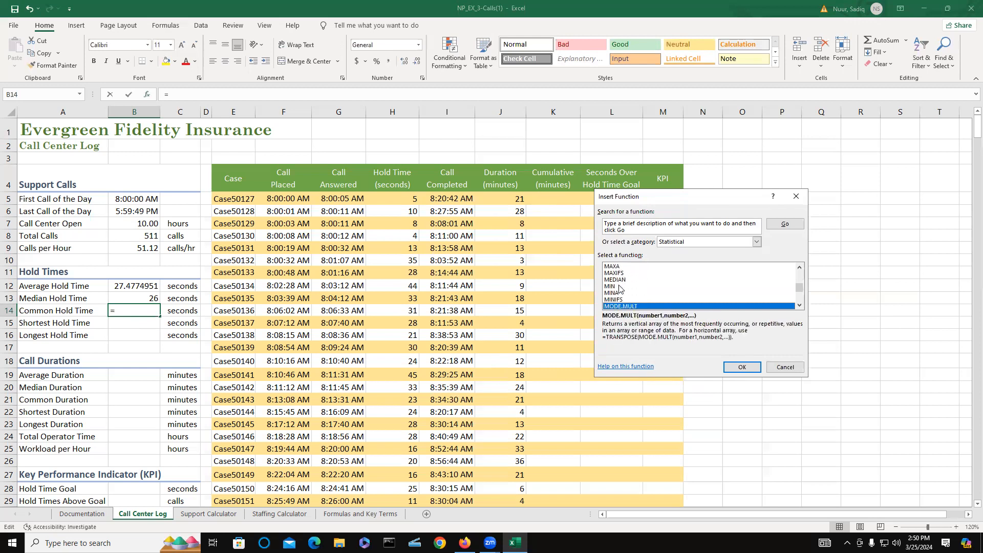
key("m")
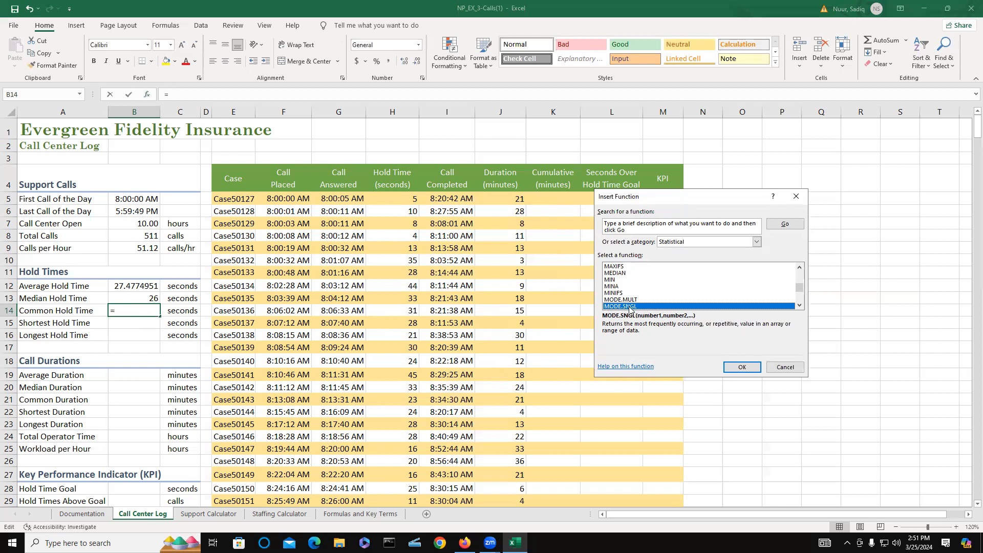
left_click(740, 367)
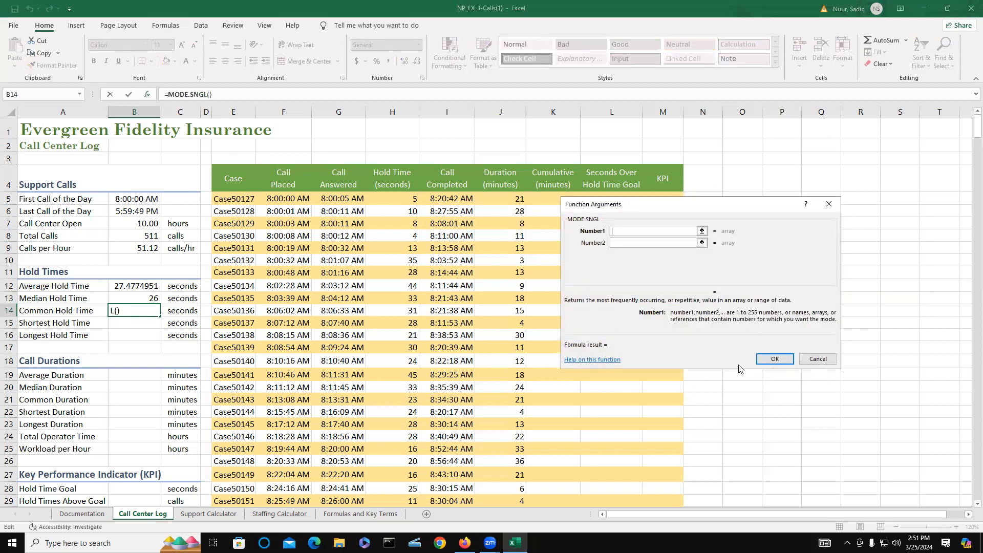
- Set the MODE.SNGL function's Number1 argument in B14 to H:H
type("H")
type(":")
type("H")
left_click(775, 359)
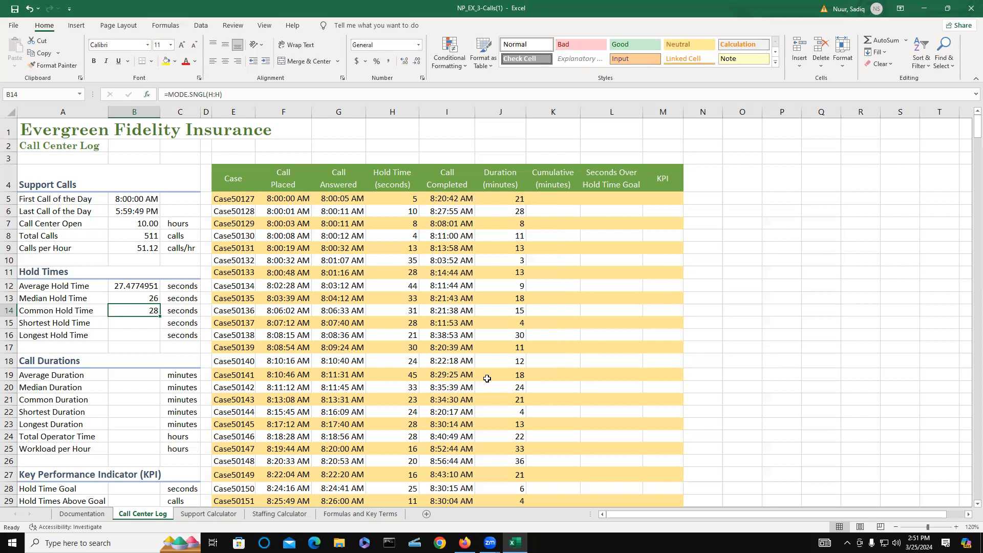
- Calculate the shortest hold time in B15 by inserting the Statistical function MIN with Number1 set to H:H
left_click(129, 323)
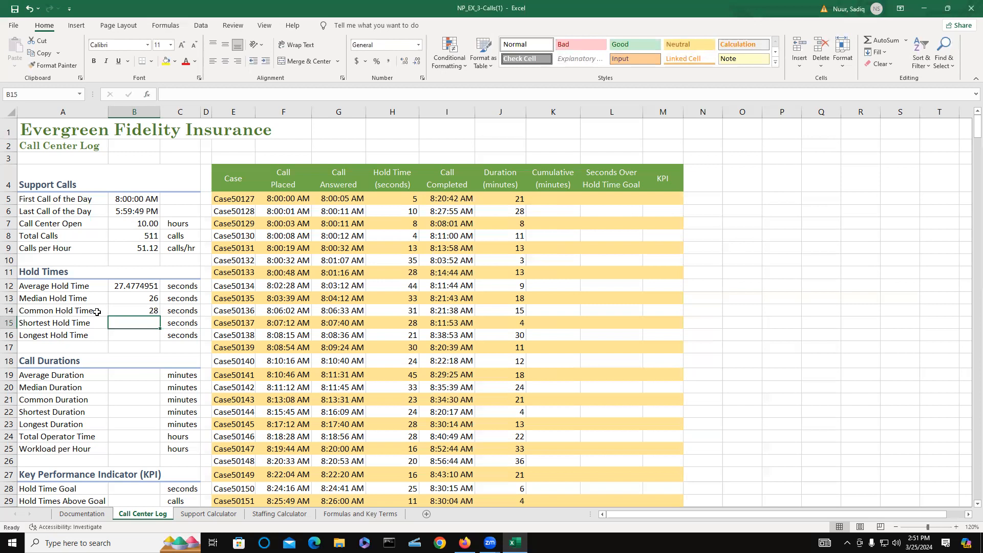
left_click(149, 97)
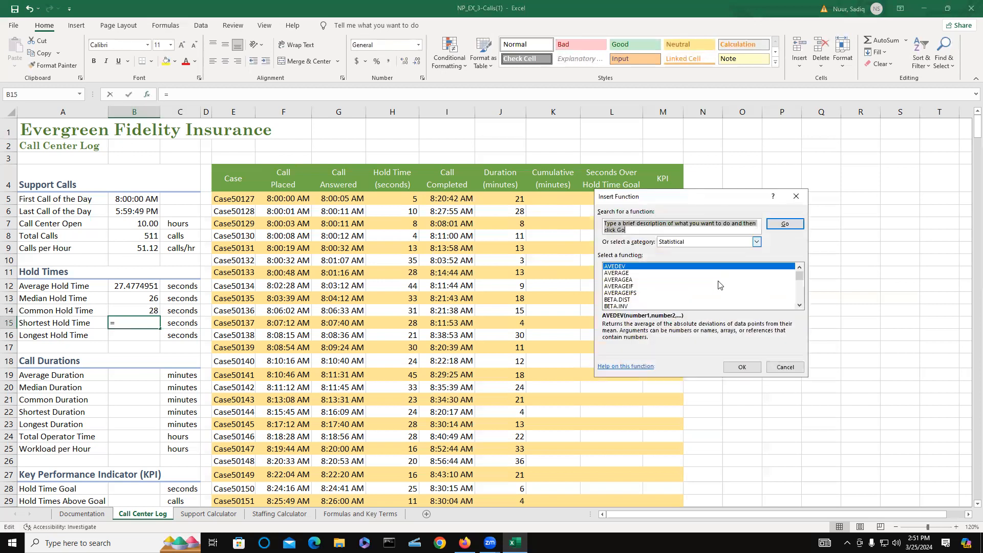
left_click(617, 274)
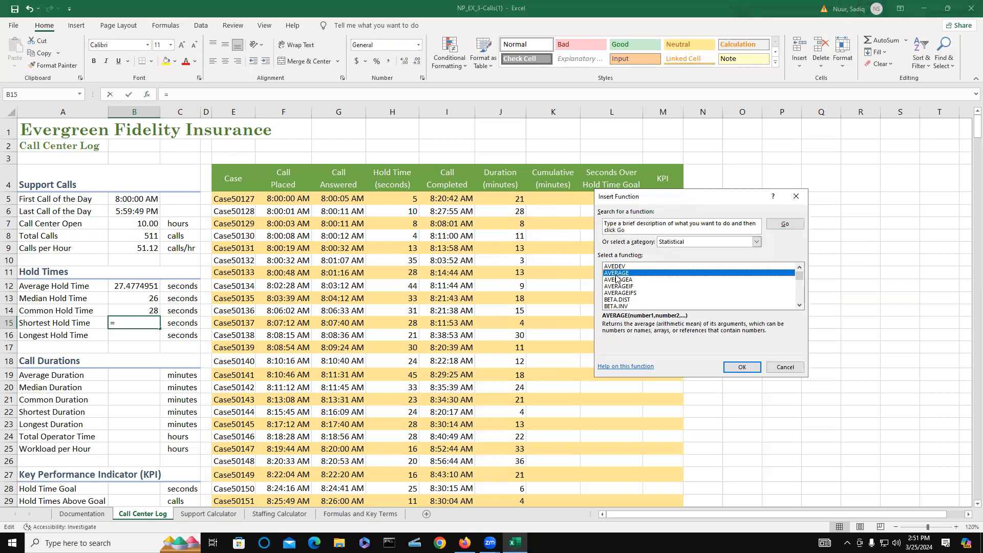
key("m")
key("m")
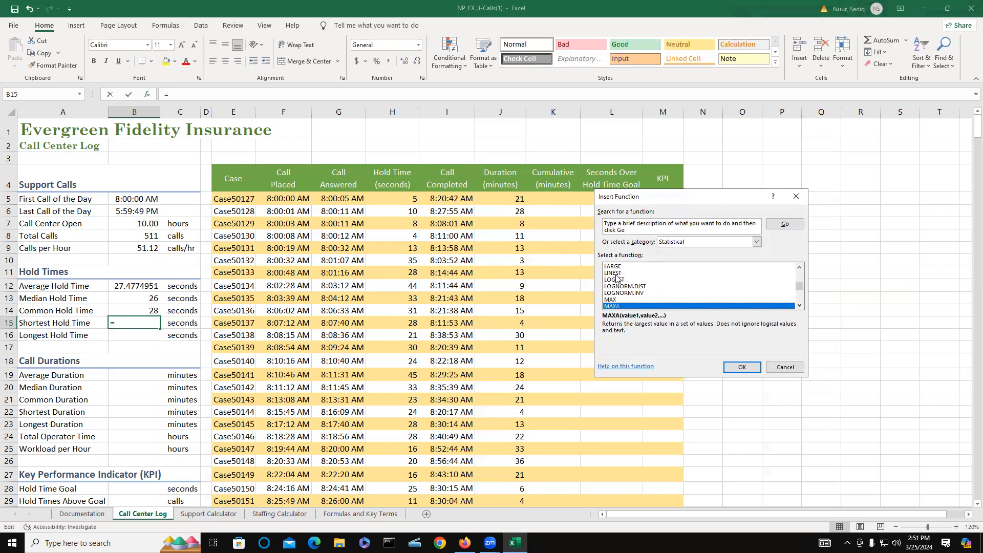
key("m")
key("m")
key("m")
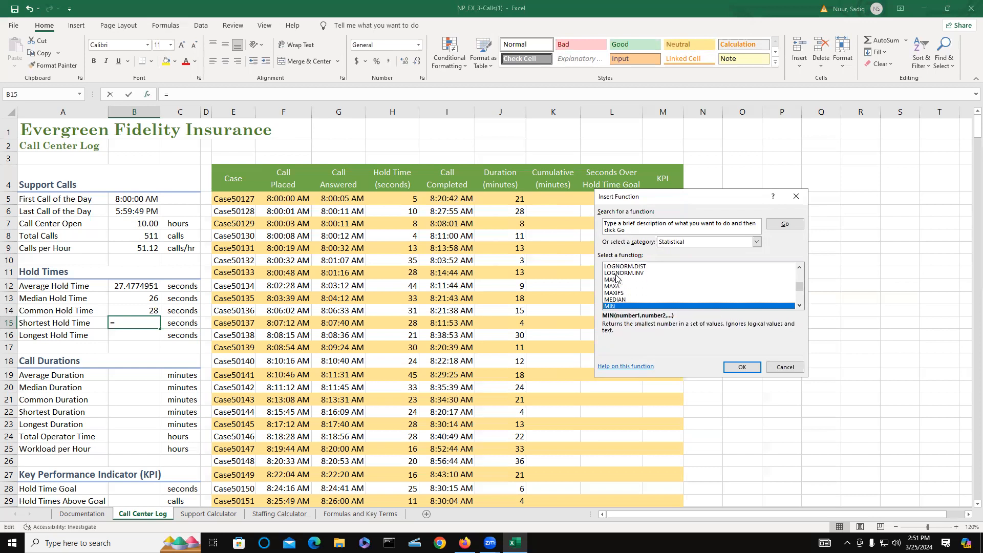
left_click(741, 370)
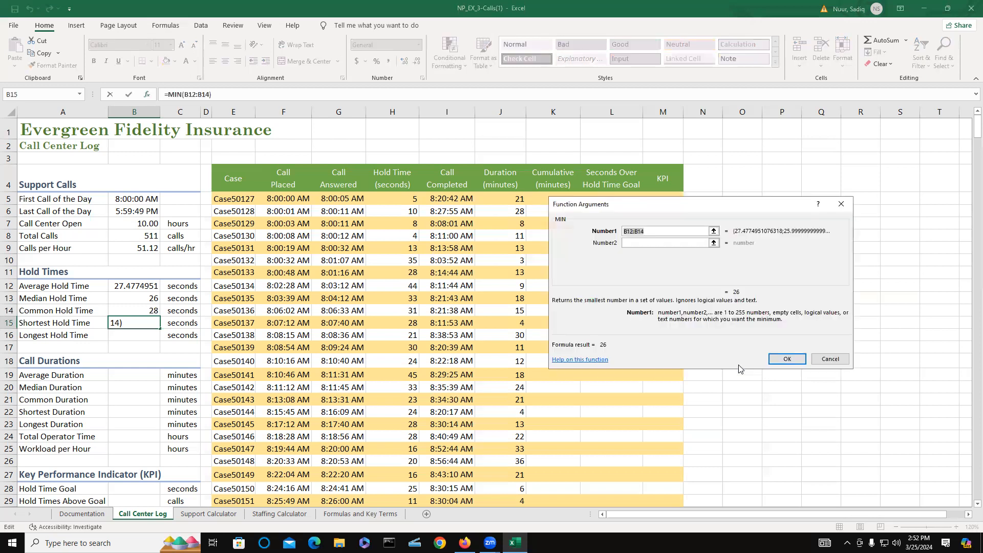
type("H:")
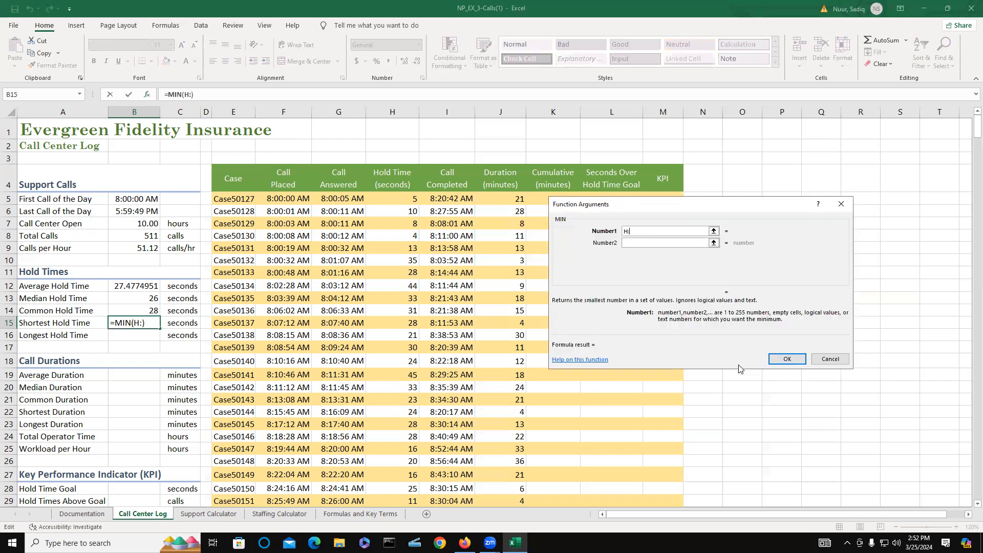
type("H")
left_click(788, 359)
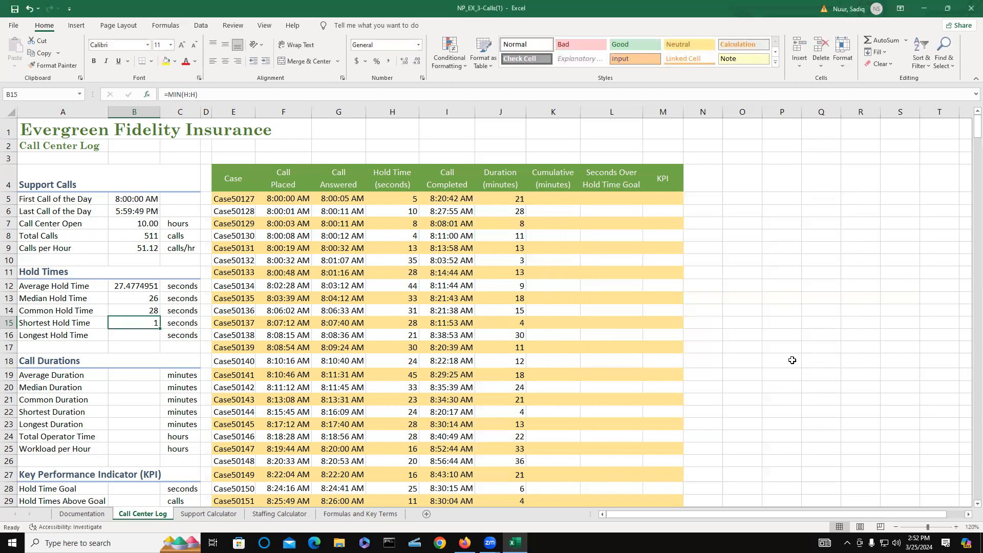
- Calculate the longest hold time in B16 by inserting the Statistical function MAX with Number1 set to H:H
left_click(137, 336)
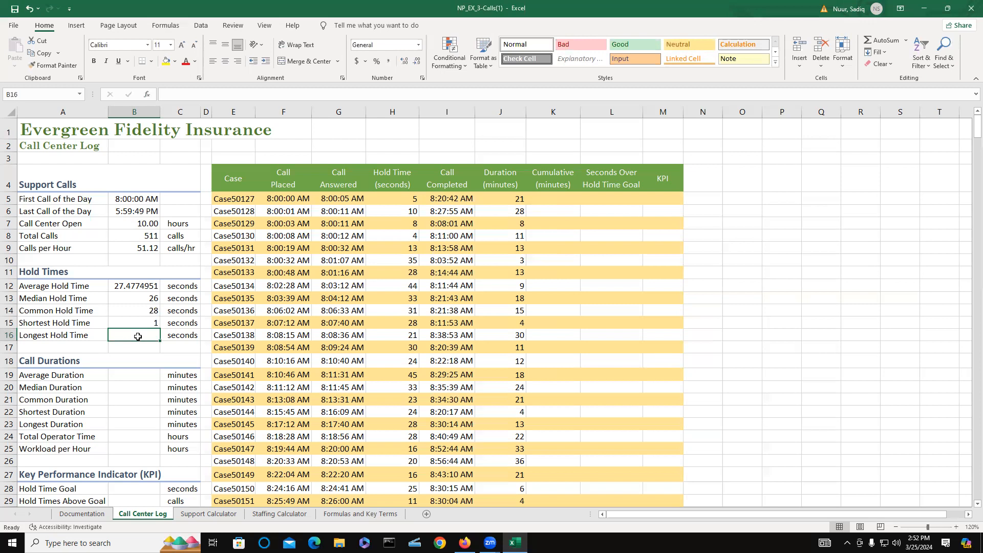
left_click(149, 97)
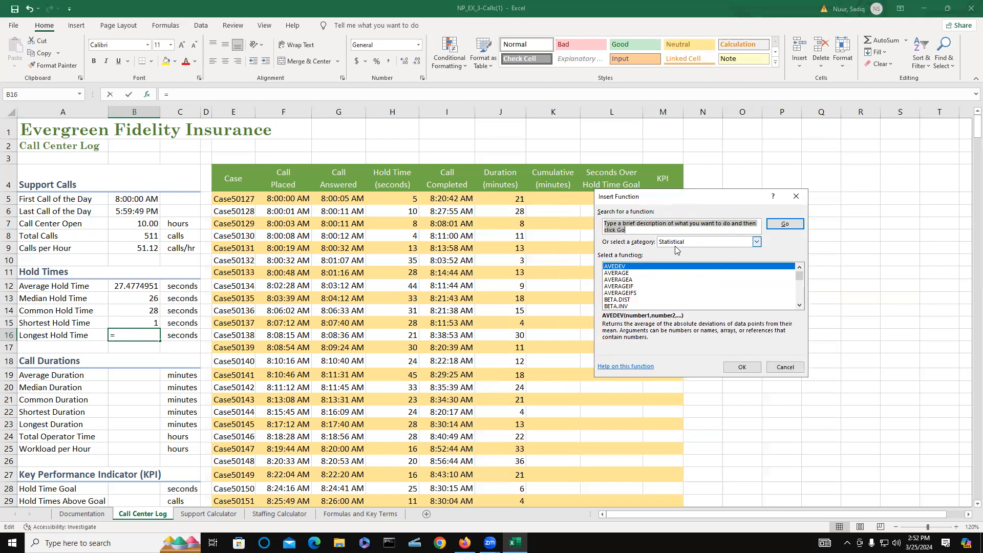
left_click(617, 294)
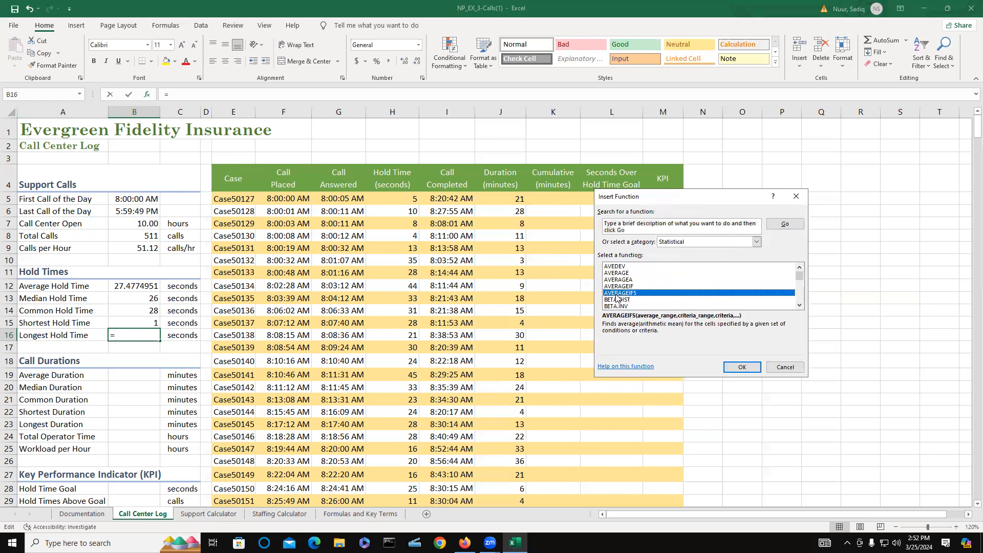
key("m")
key("m")
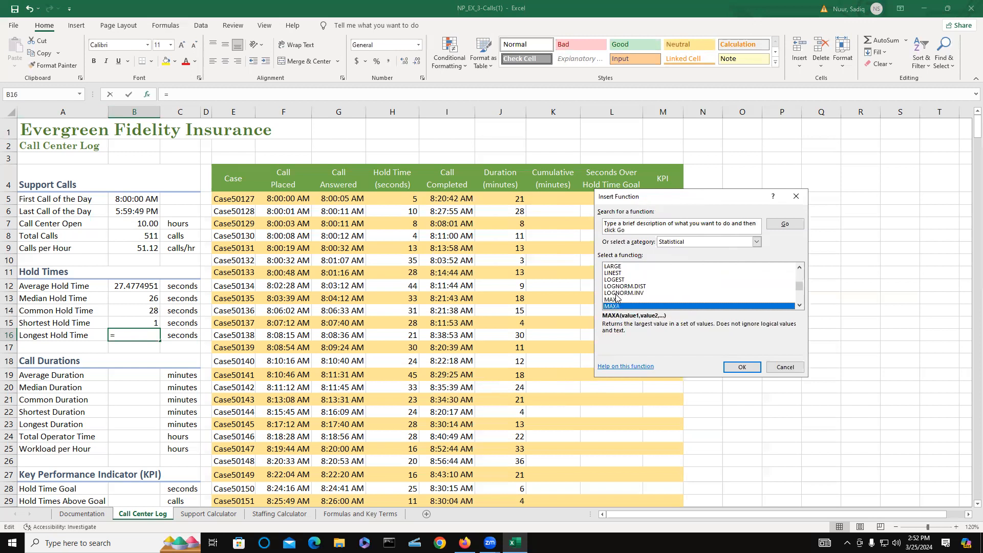
left_click(615, 301)
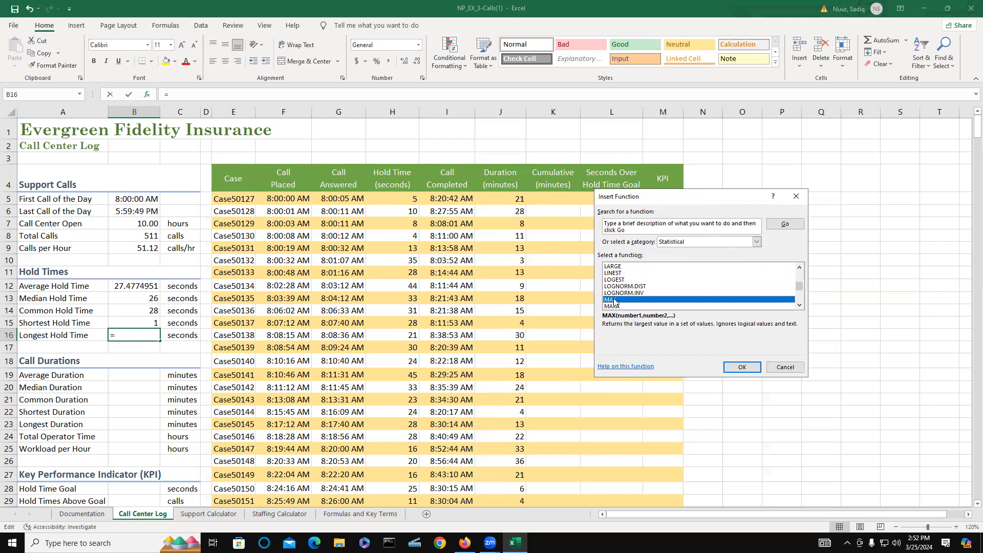
left_click(742, 367)
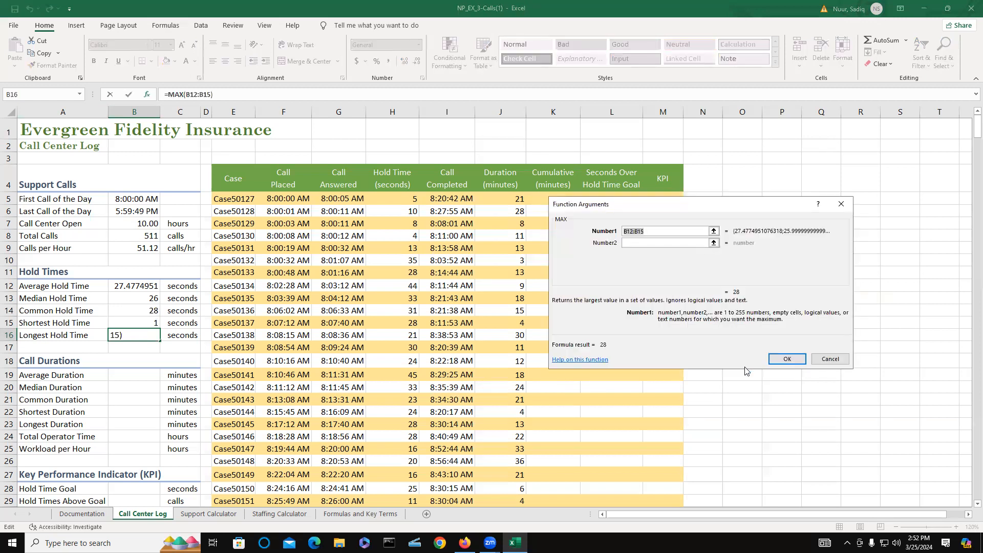
type("H")
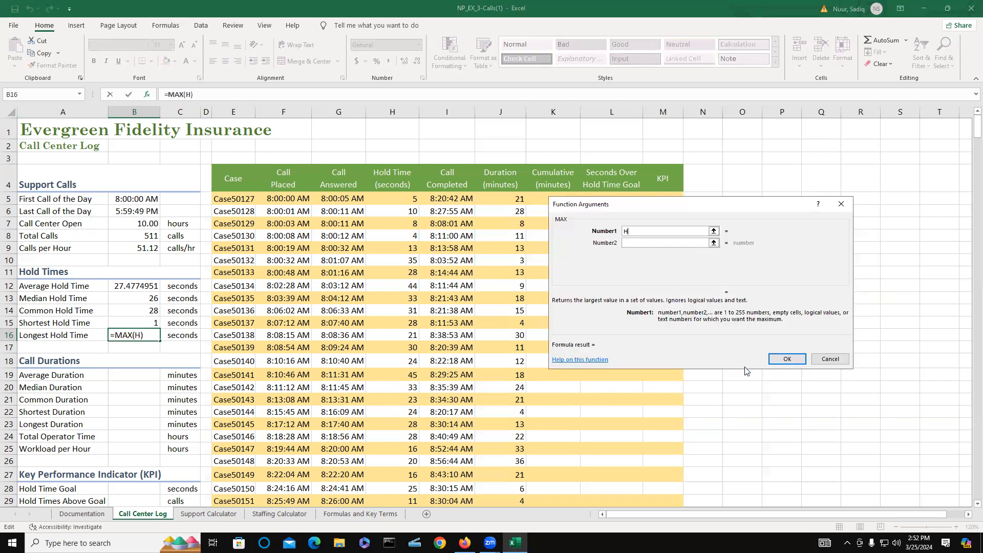
type(":H")
left_click(791, 360)
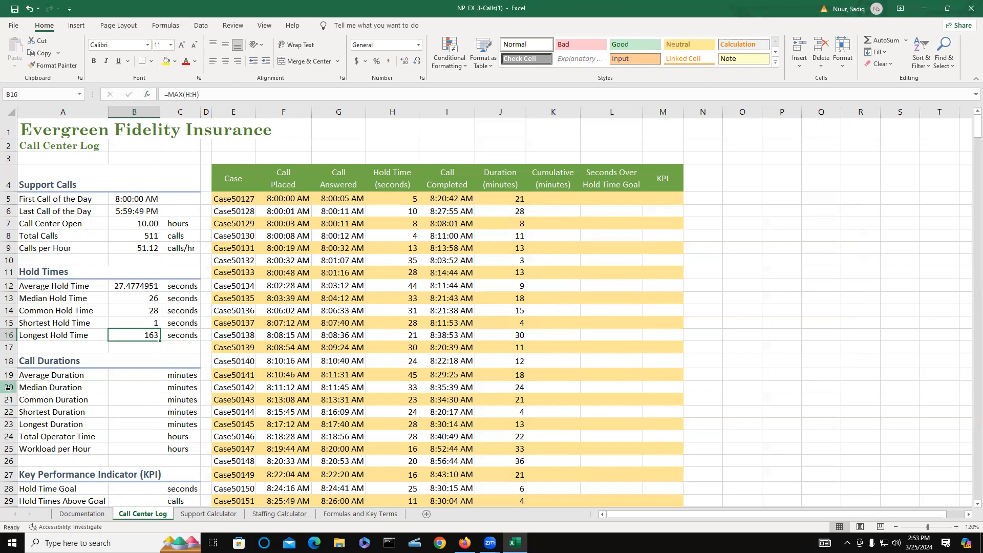
- Calculate the average call duration in B19 with the formula =AVERAGE(J:J)
left_click(118, 381)
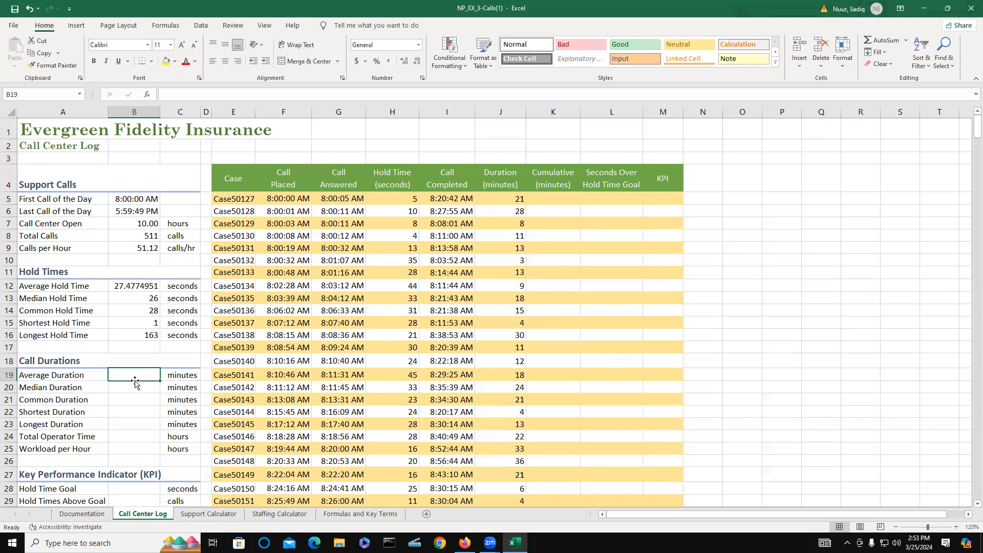
type("=")
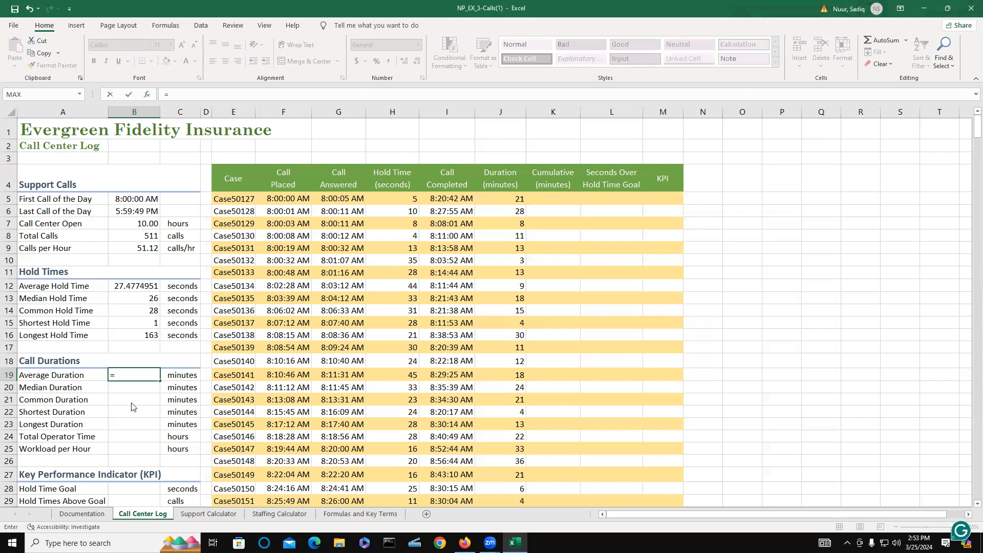
type("AV")
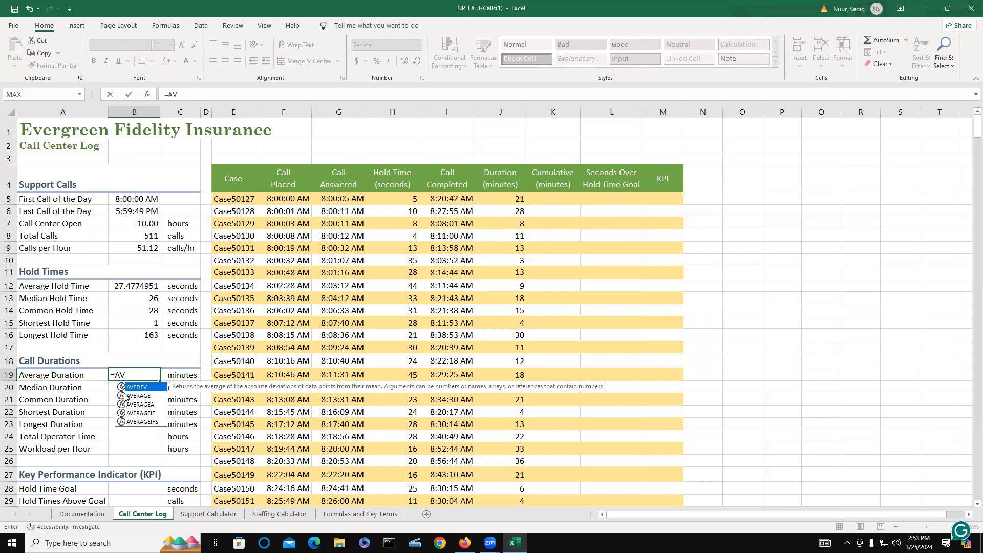
double_click(140, 397)
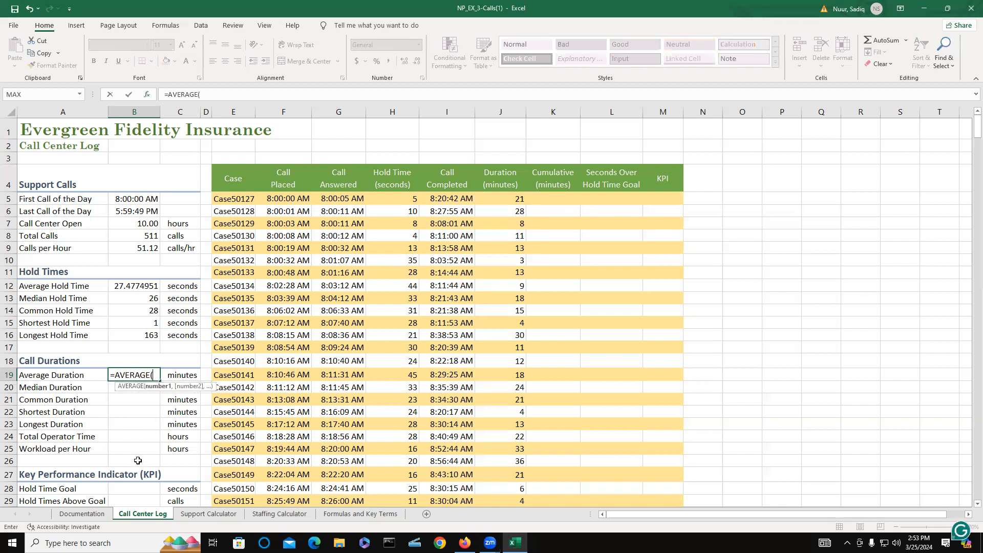
type("J:J)")
key("Return")
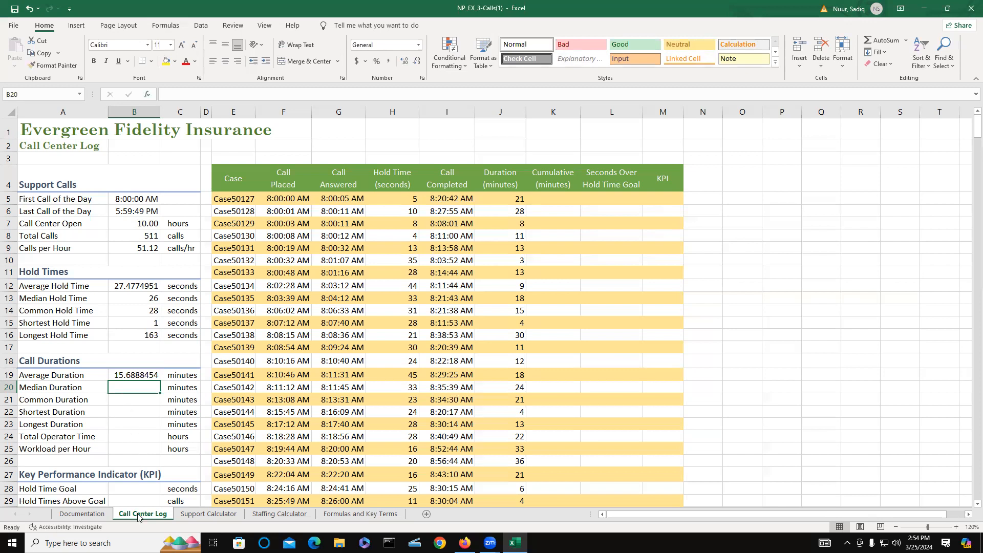
- Calculate the median call duration in B20 with the formula =MEDIAN(J:J)
type("=M")
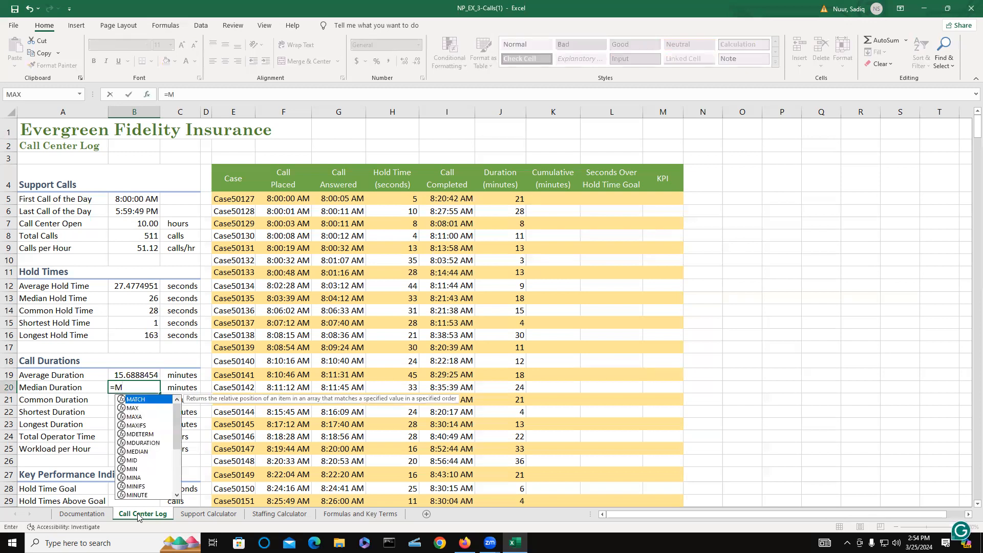
type("E")
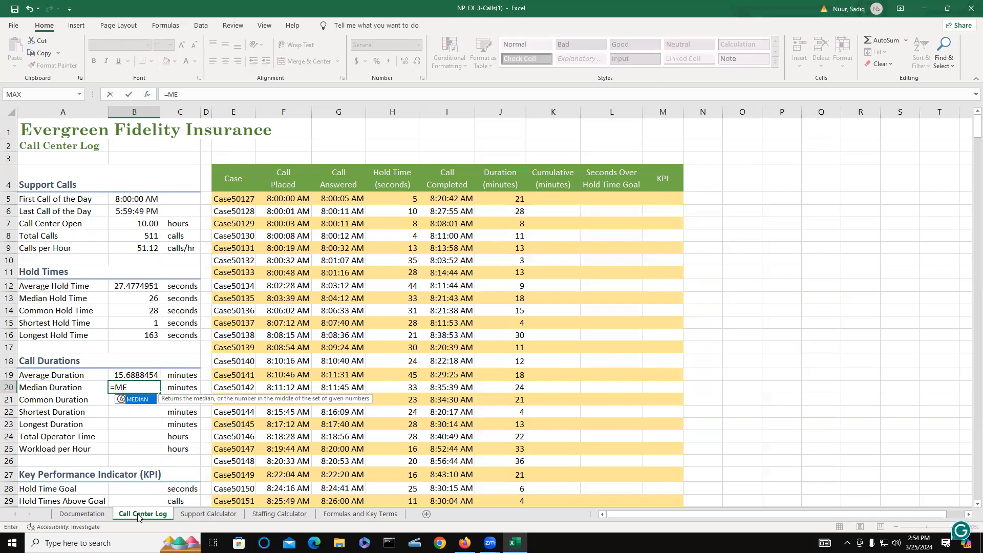
double_click(136, 400)
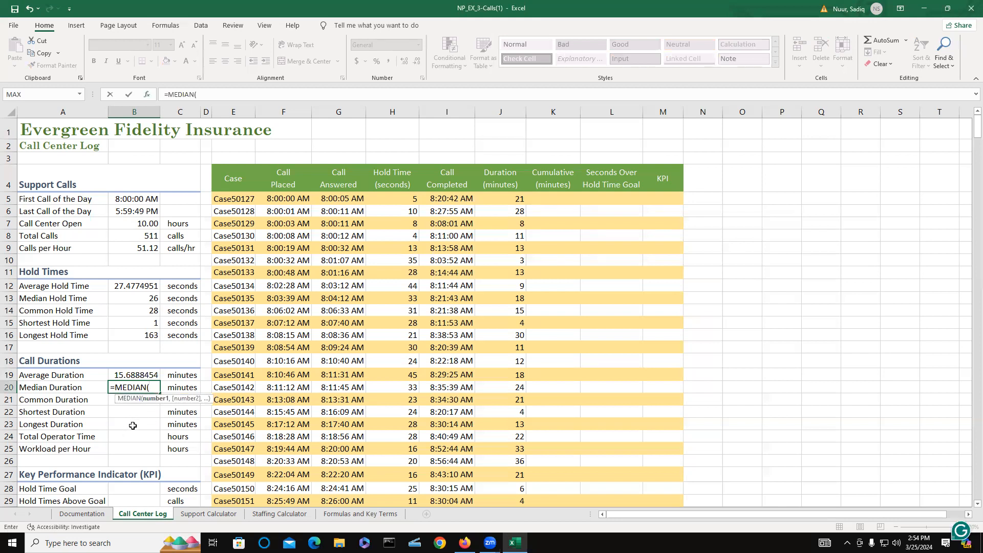
type("J:J)")
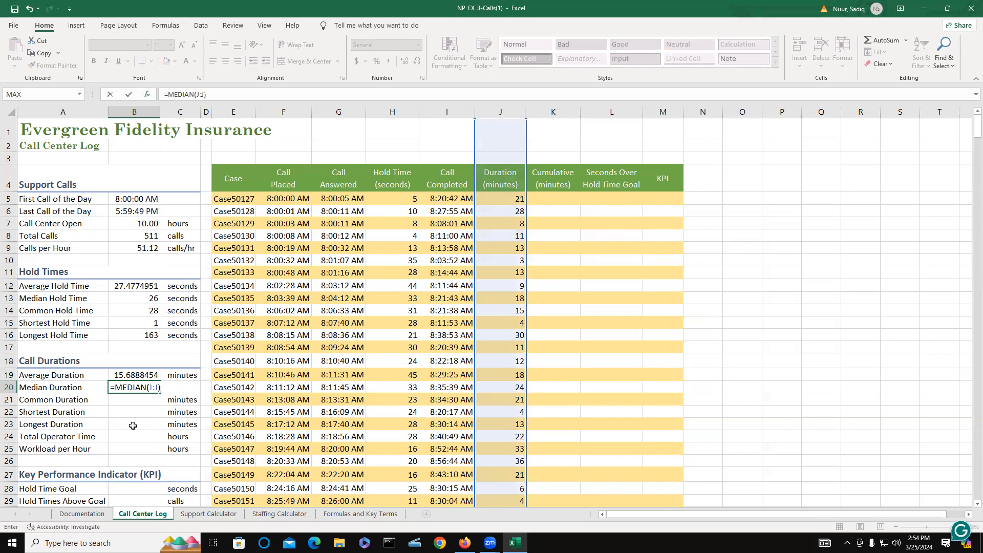
key("Return")
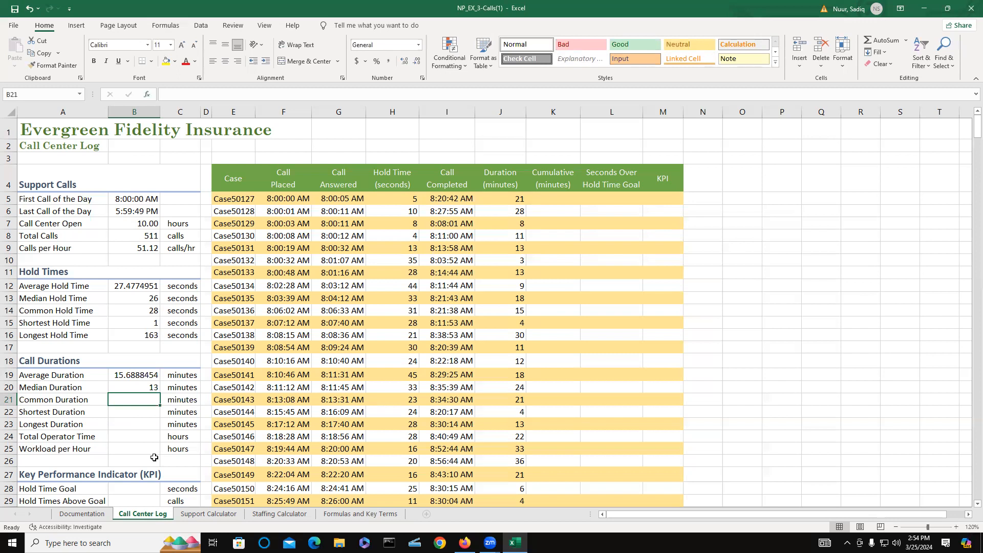
- Calculate the common call duration in B21 with the formula =MODE.SNGL(J:J)
type("=")
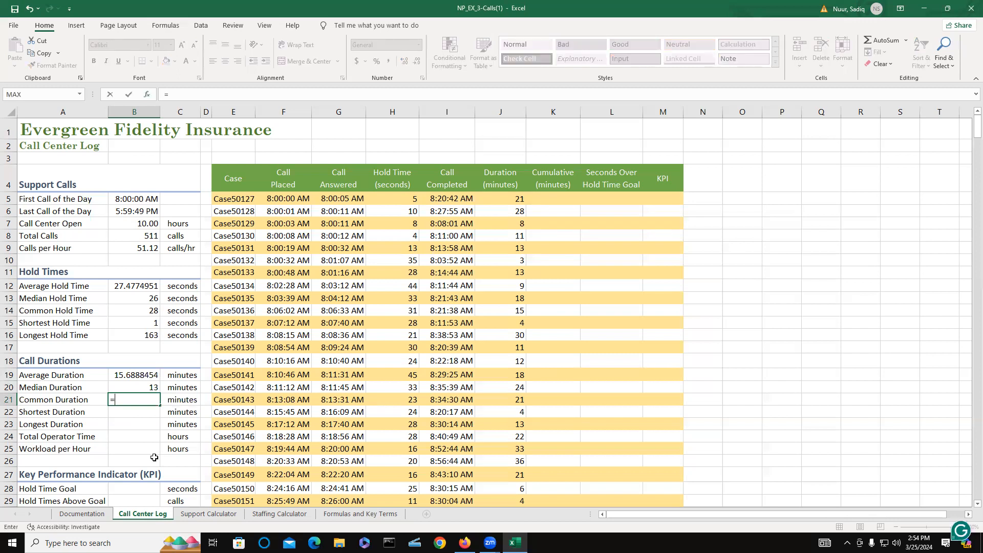
type("MO")
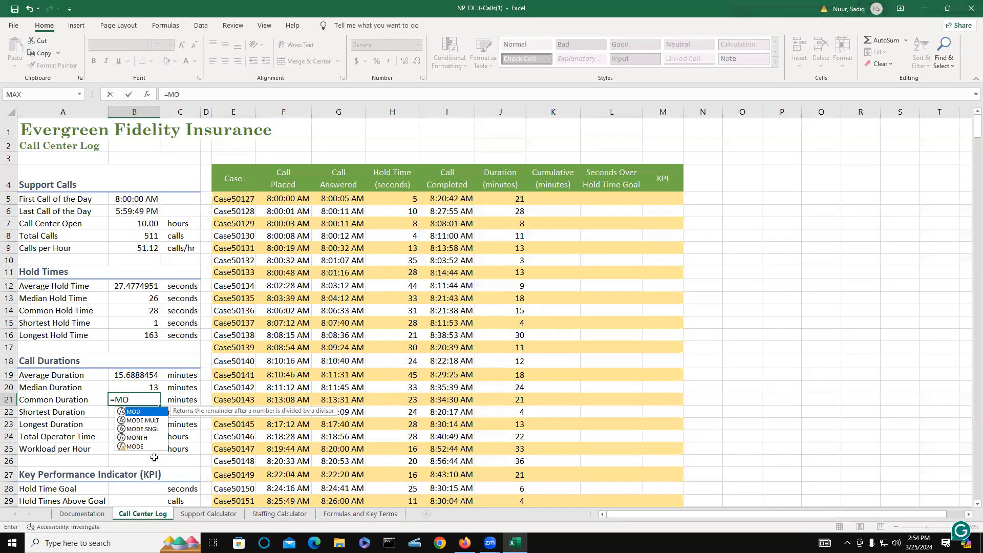
left_click(151, 430)
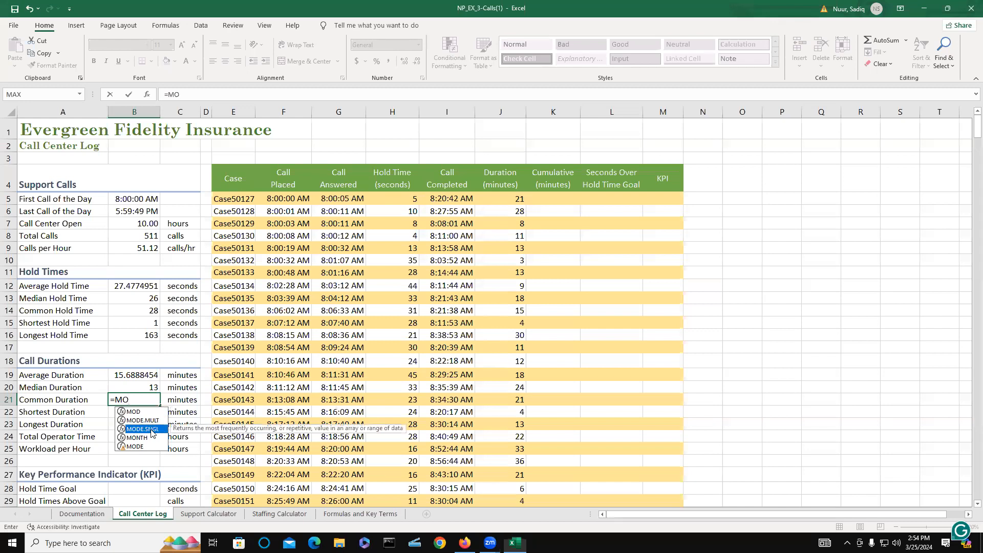
double_click(151, 430)
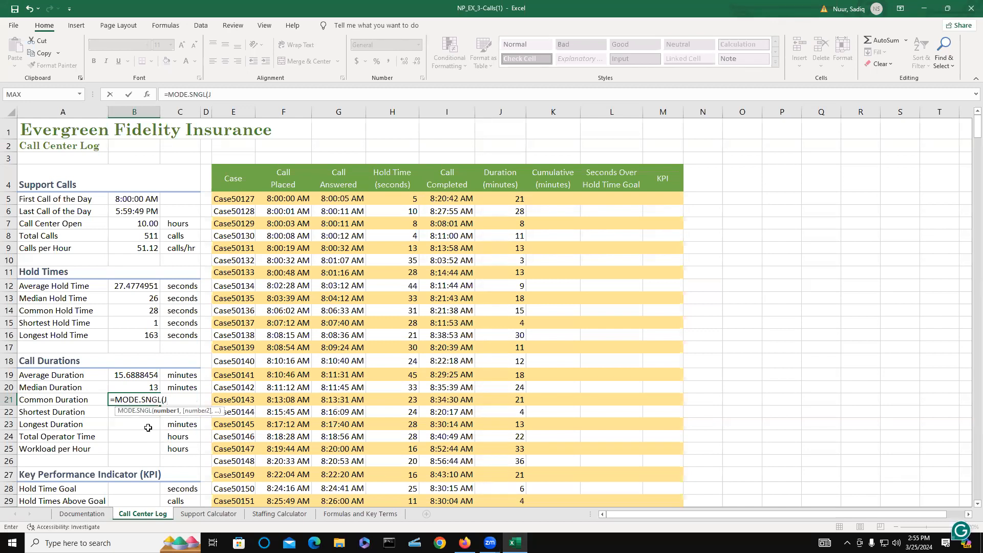
type("J:J)")
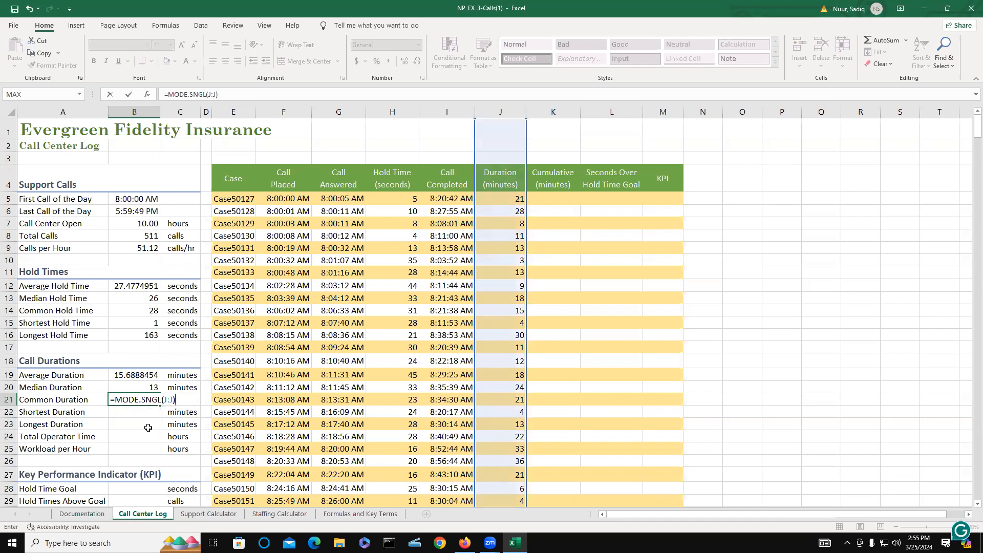
key("Return")
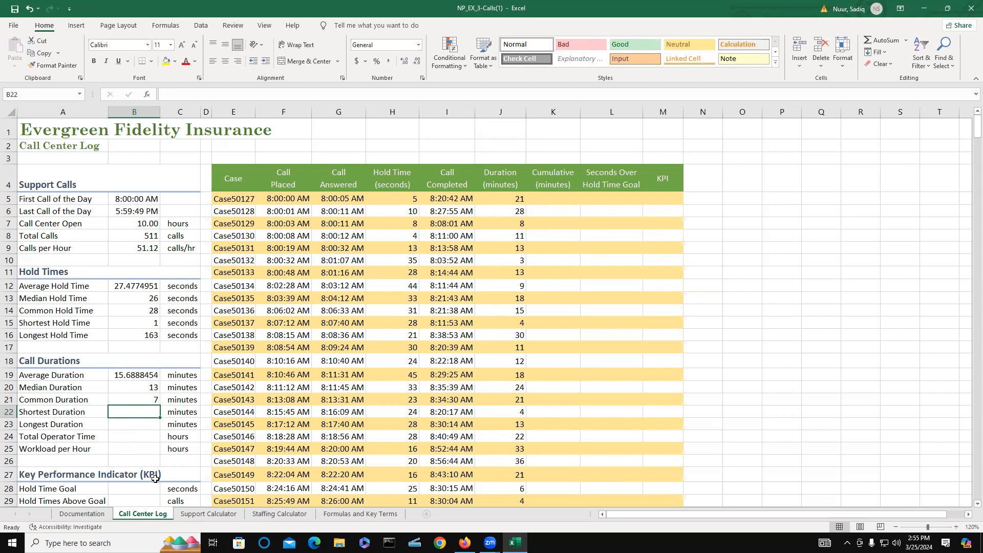
- Try calculating the shortest call duration in B22 with the formula =MIN(J:J), and clear the entry
type("=")
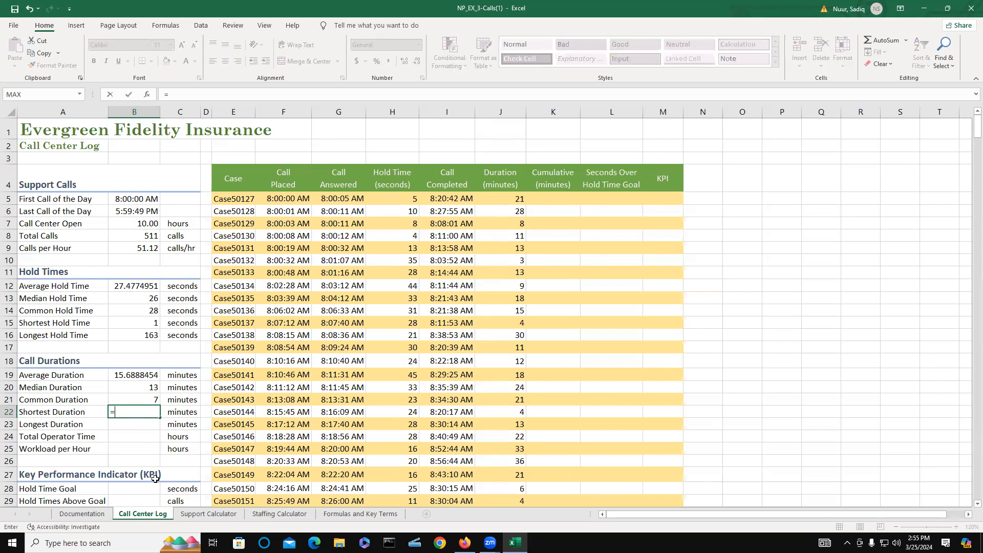
type("MI")
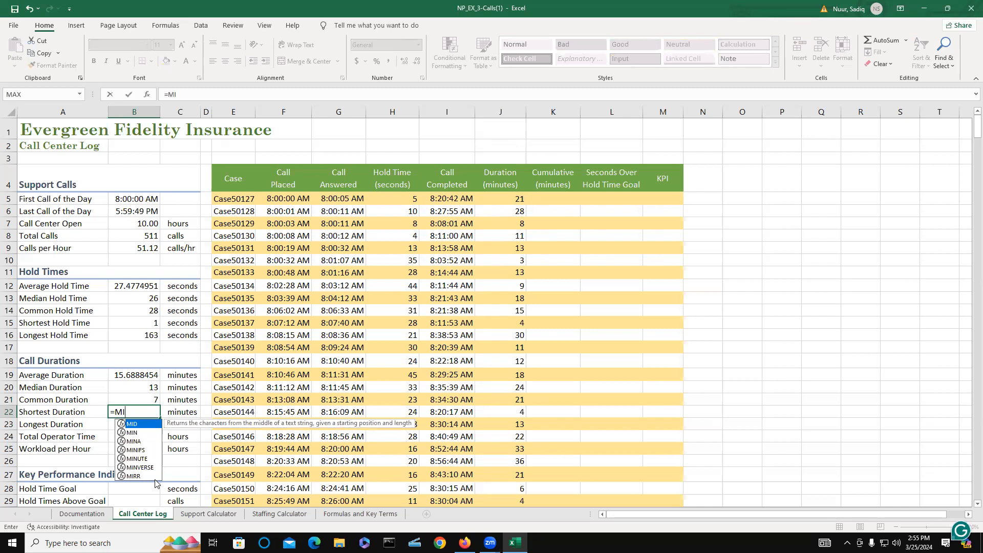
double_click(129, 433)
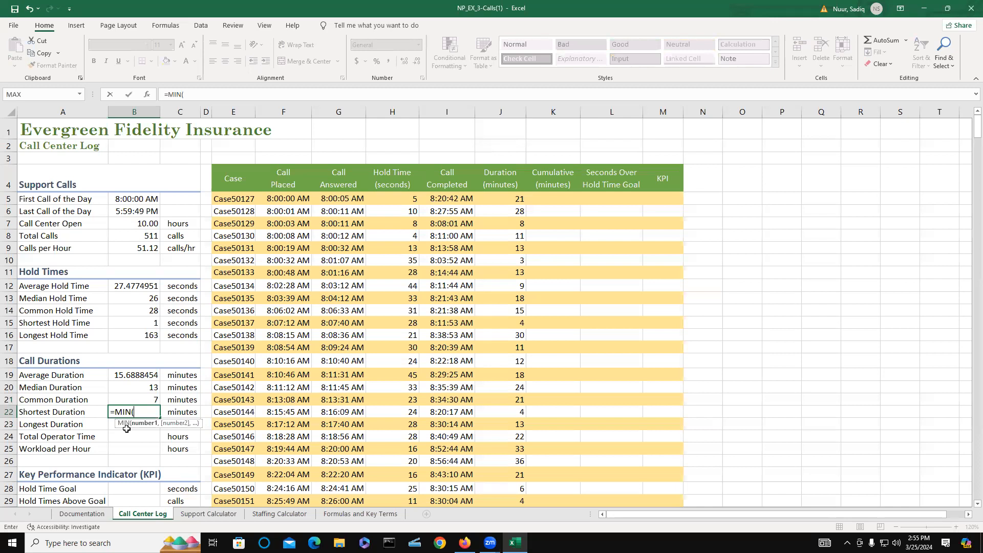
type("J:J)")
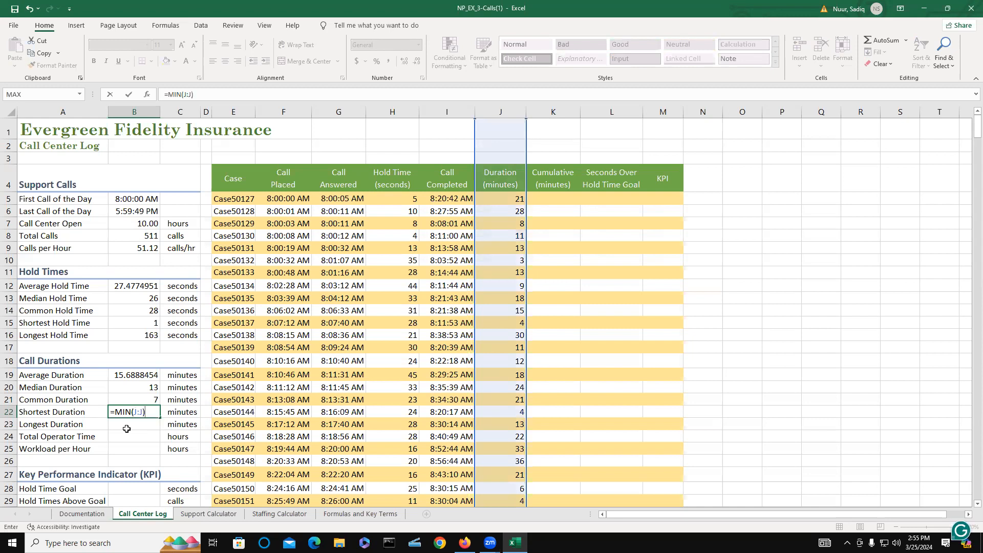
key("Return")
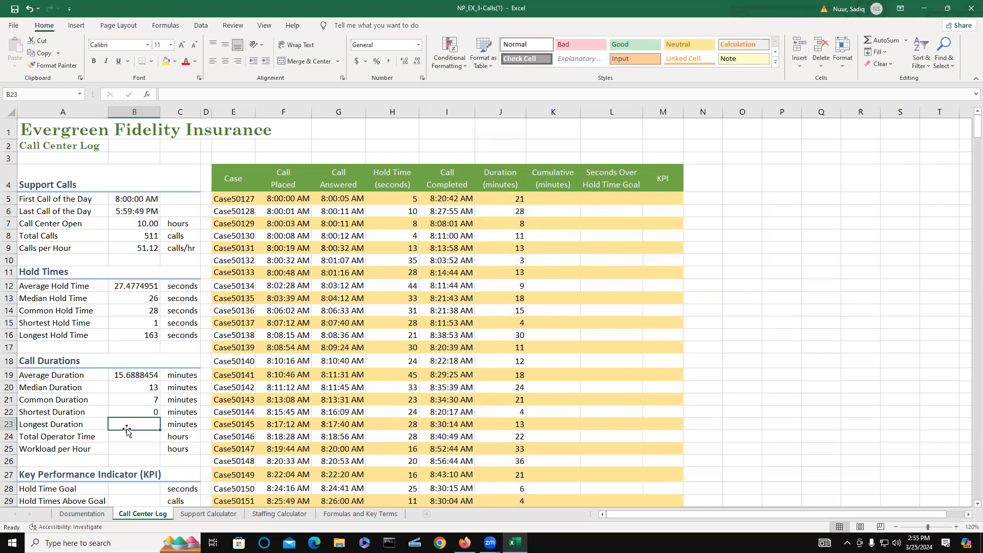
left_click(146, 413)
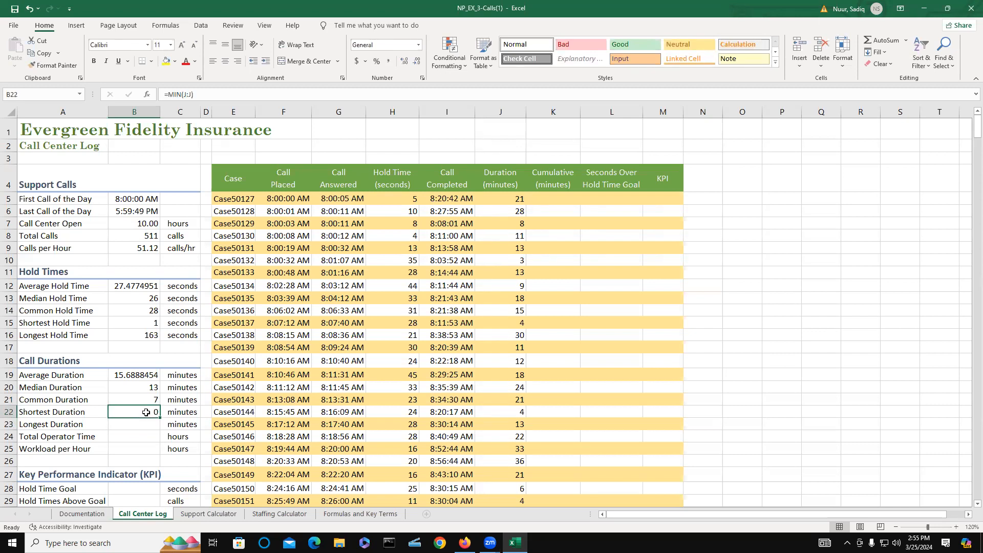
key("BackSpace")
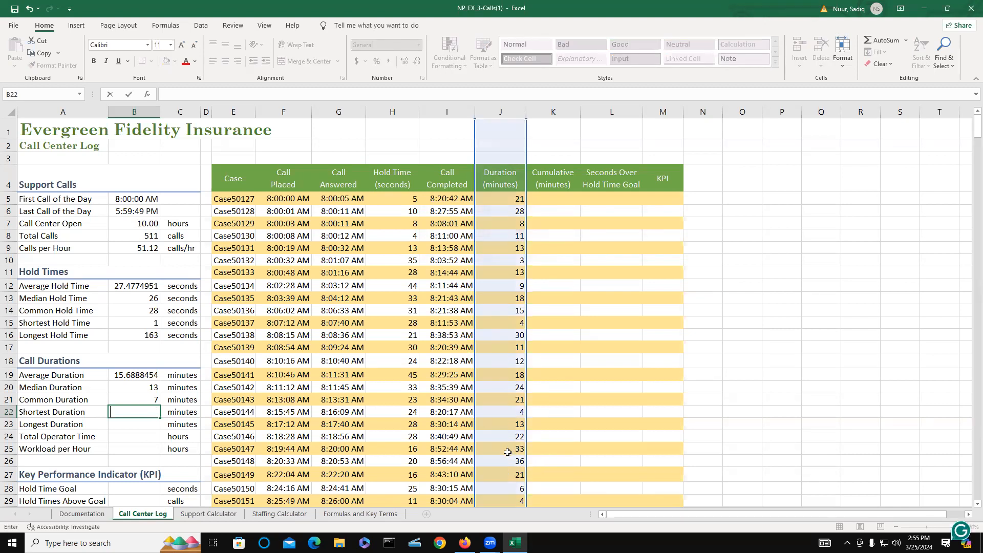
- Look through the call durations in column J of the log to check for the shortest value
scroll(507, 449, "down", 2)
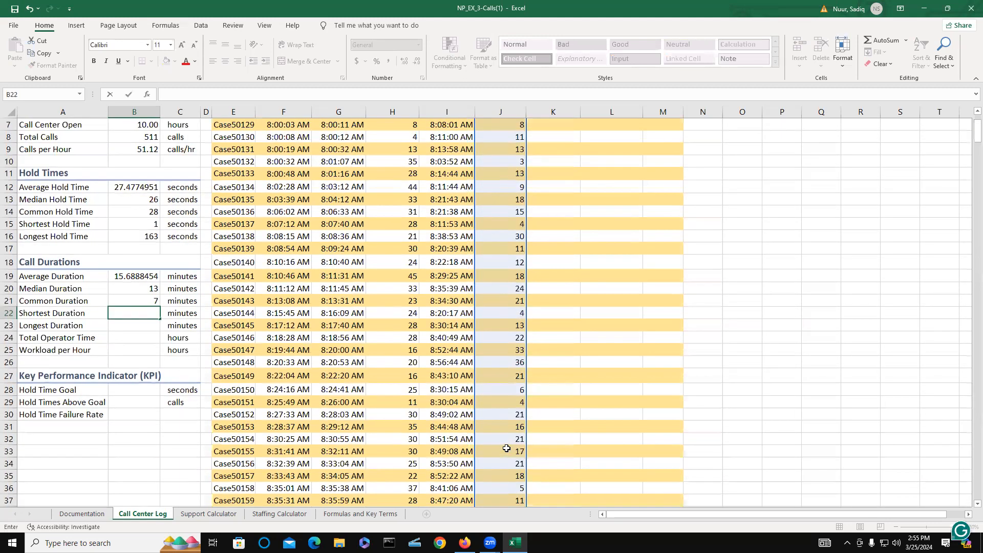
scroll(507, 449, "down", 14)
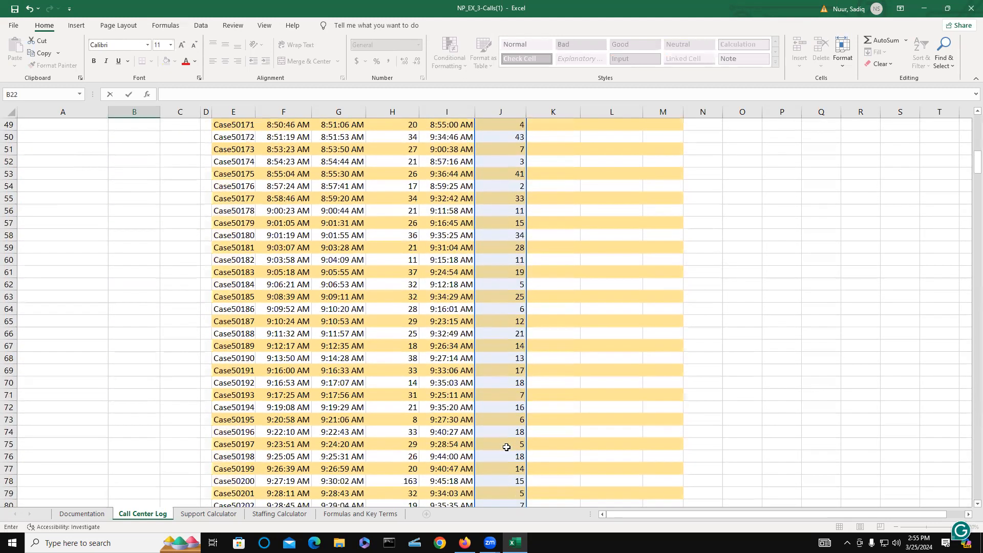
scroll(507, 447, "down", 11)
scroll(512, 455, "down", 10)
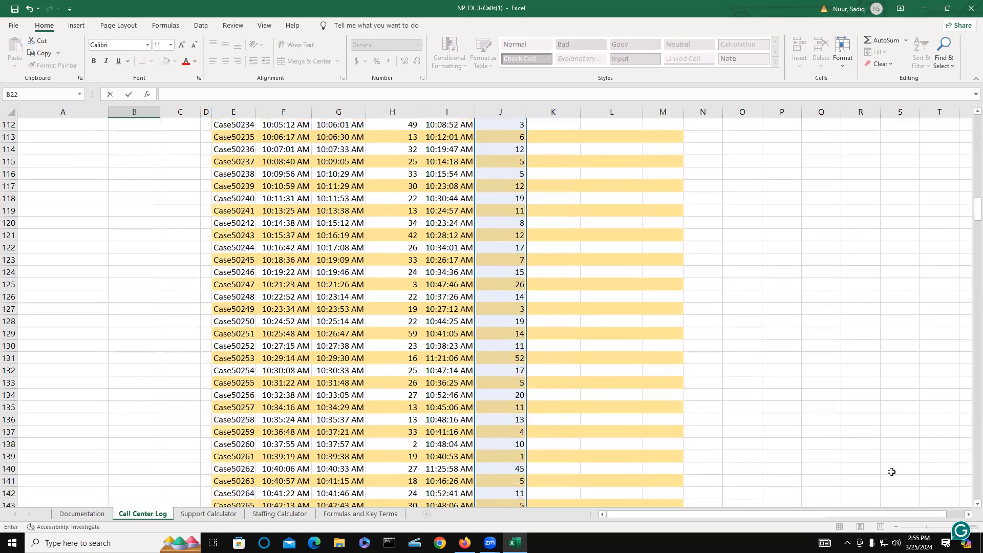
scroll(892, 472, "down", 4)
left_click_drag(969, 235, 970, 337)
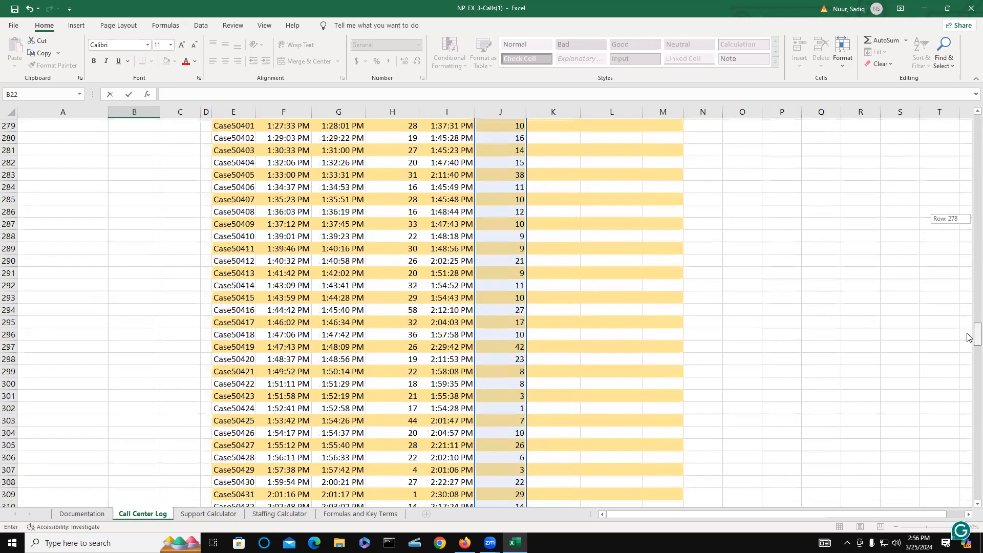
left_click_drag(969, 336, 969, 72)
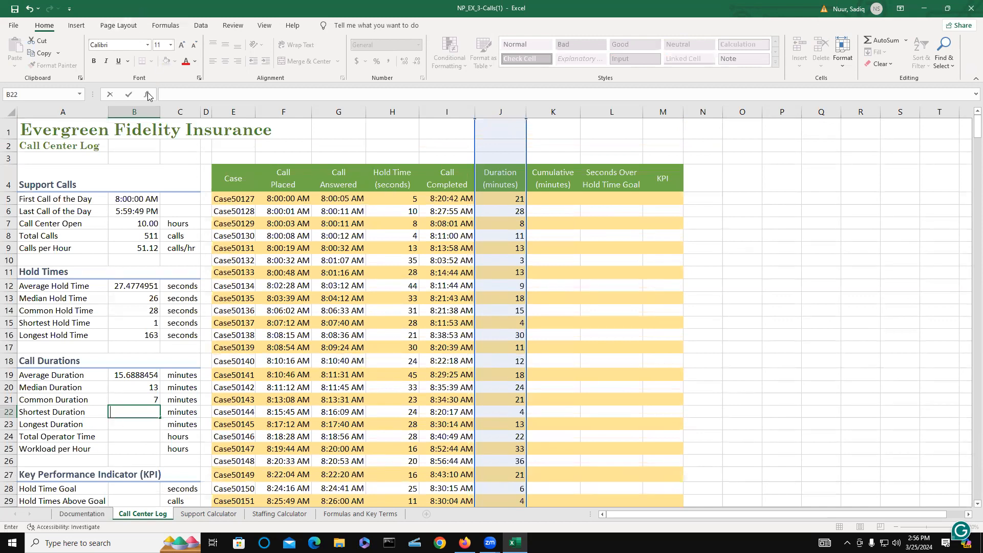
- Calculate the shortest call duration in B22 by inserting the Statistical function MIN with Number1 set to J:J
left_click(126, 425)
left_click(129, 411)
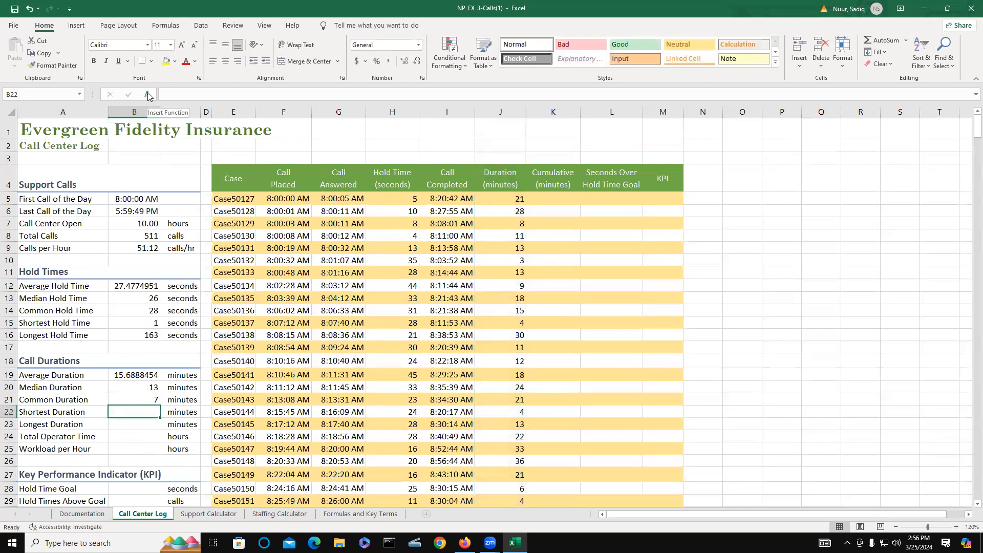
left_click(148, 96)
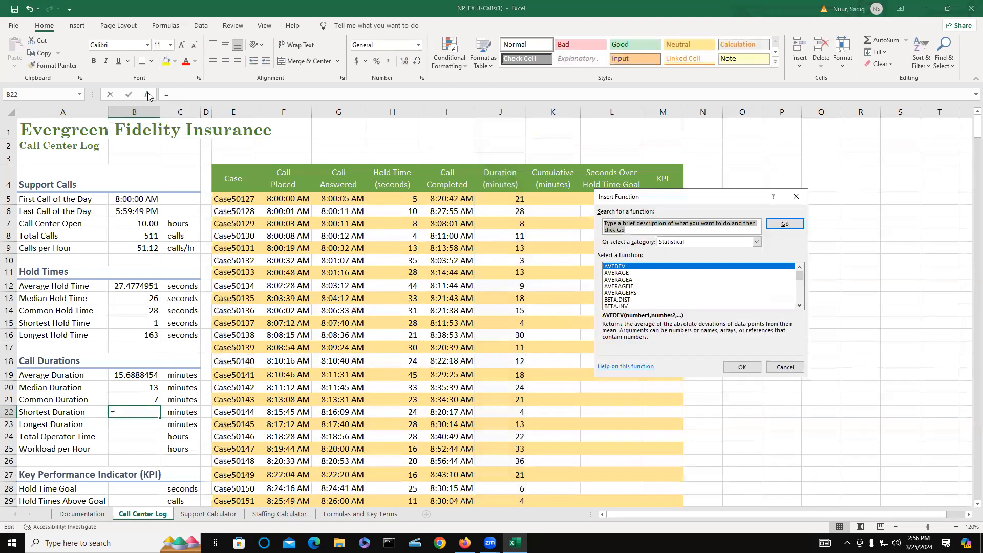
left_click(617, 287)
key("m")
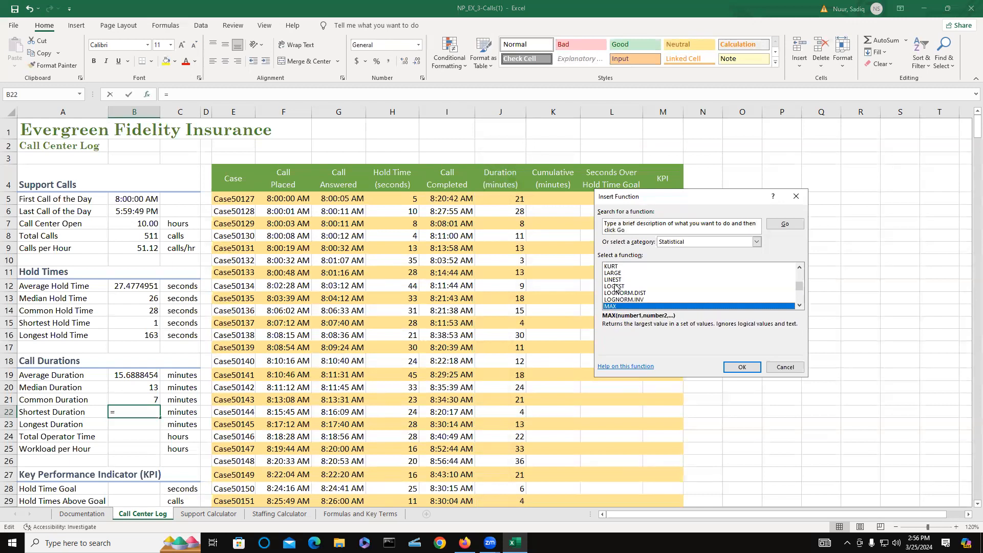
key("i")
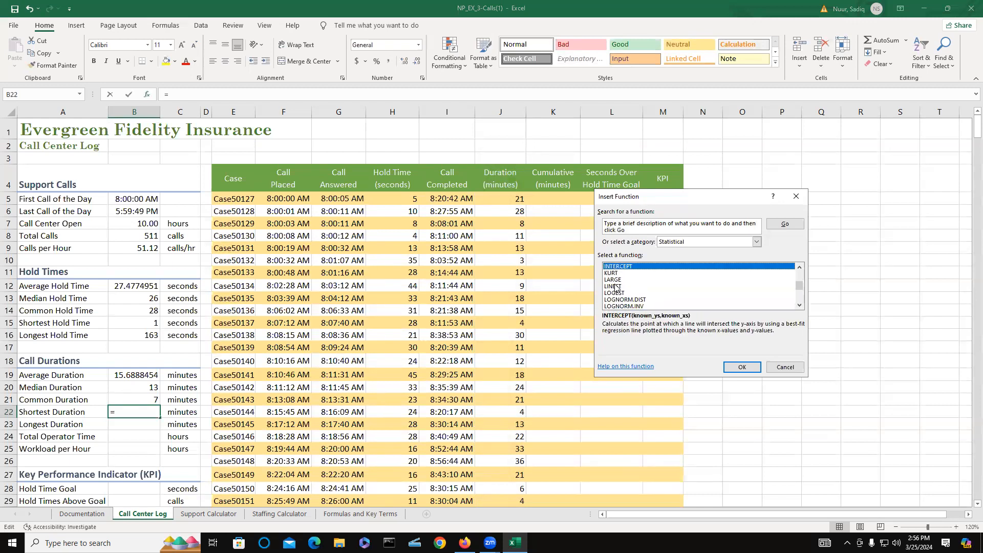
key("m")
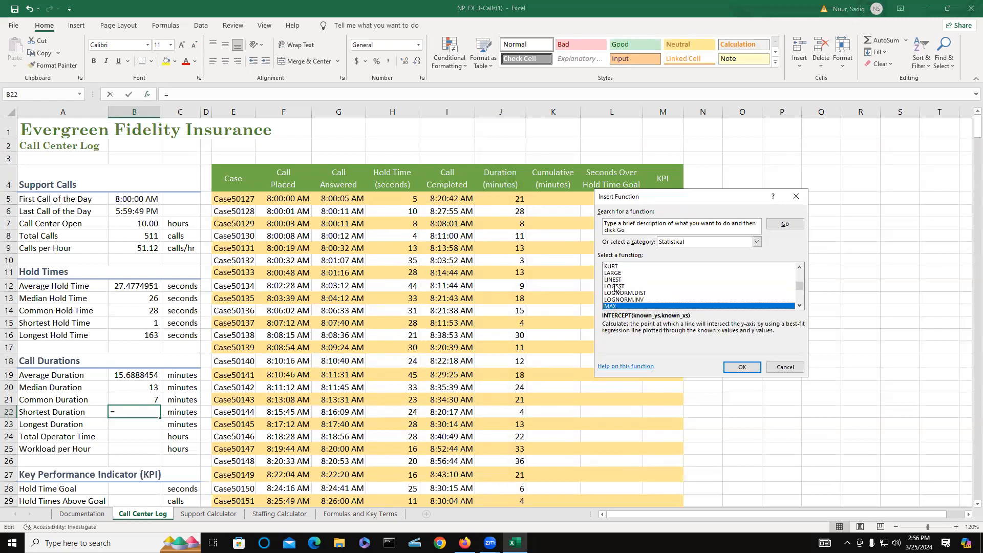
key("m")
key("m")
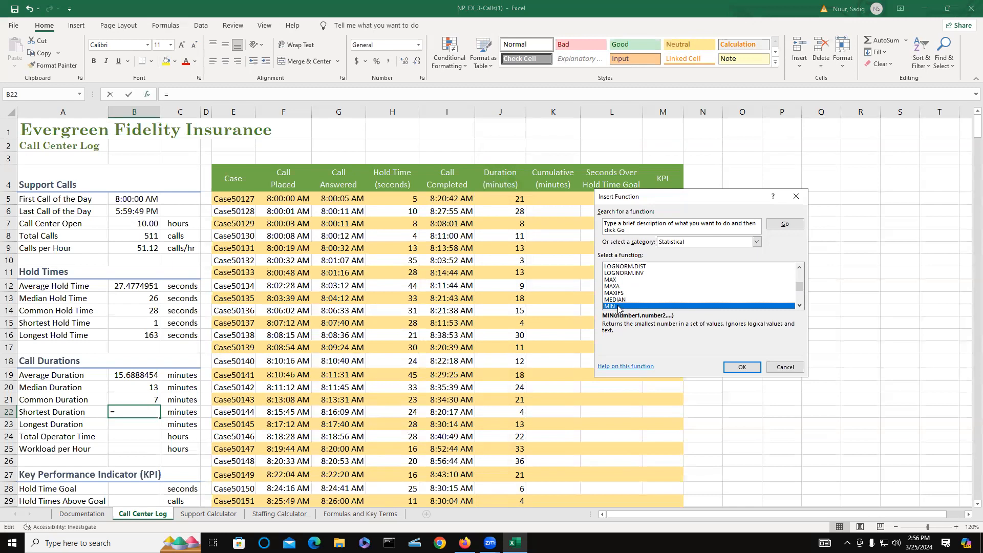
double_click(618, 307)
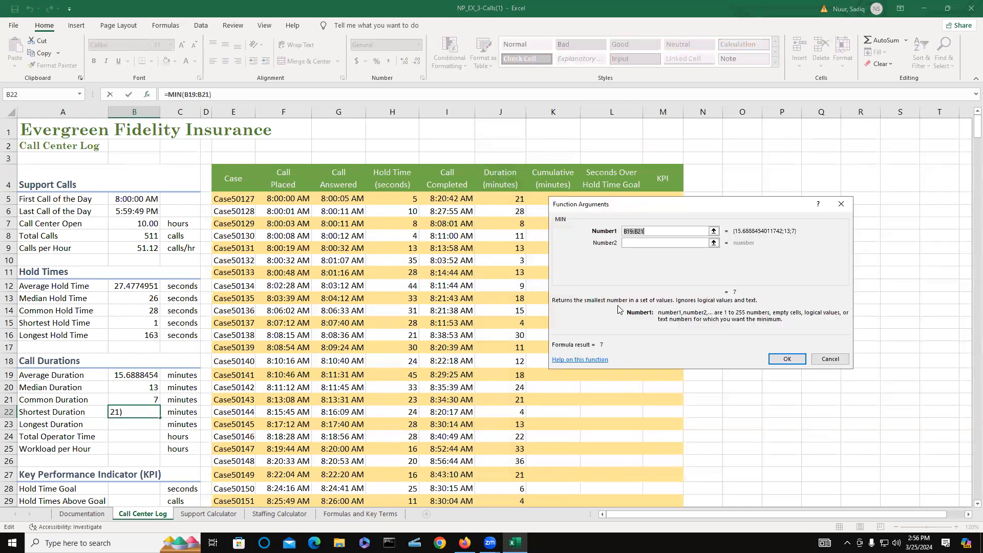
type("J:J")
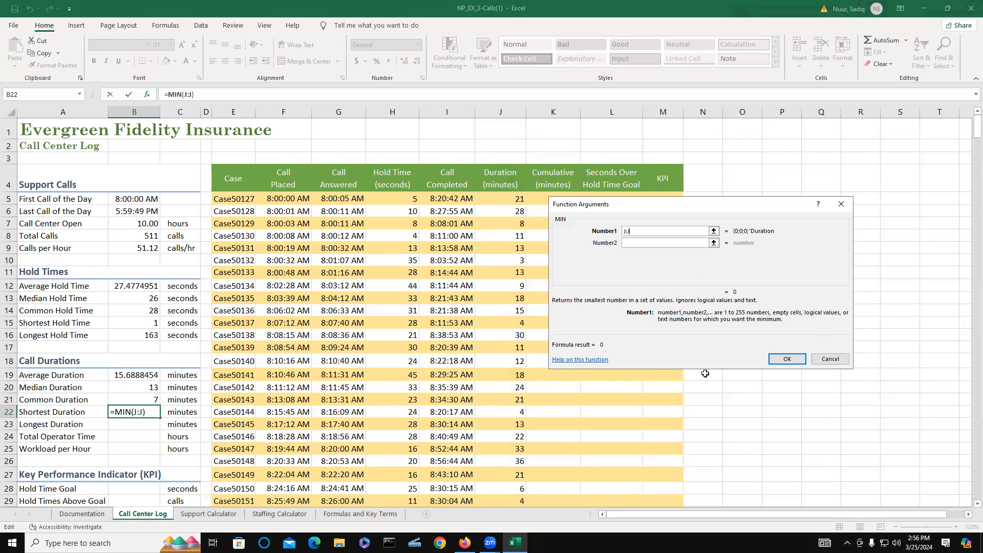
left_click(788, 360)
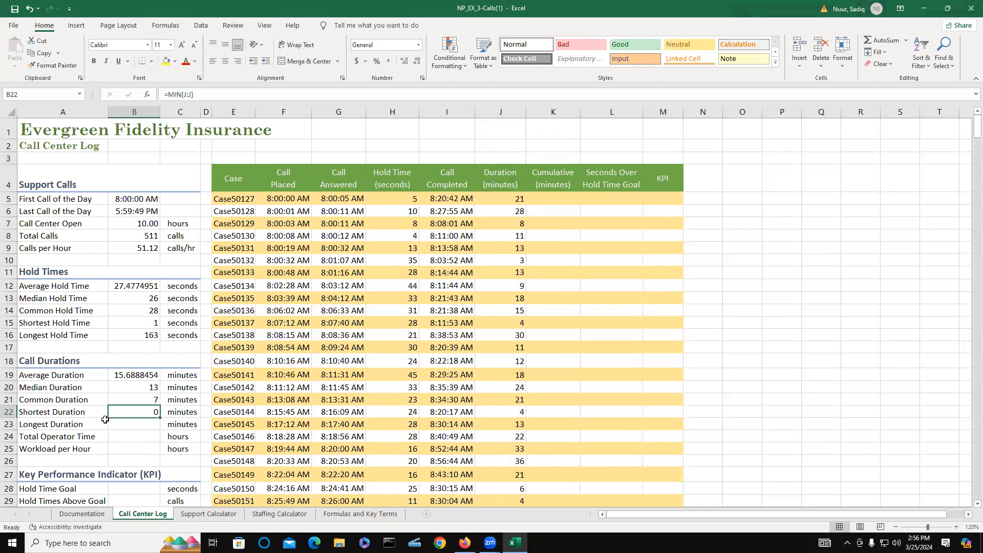
- Calculate the longest call duration in B23 with the formula =MAX(J:J)
left_click(138, 424)
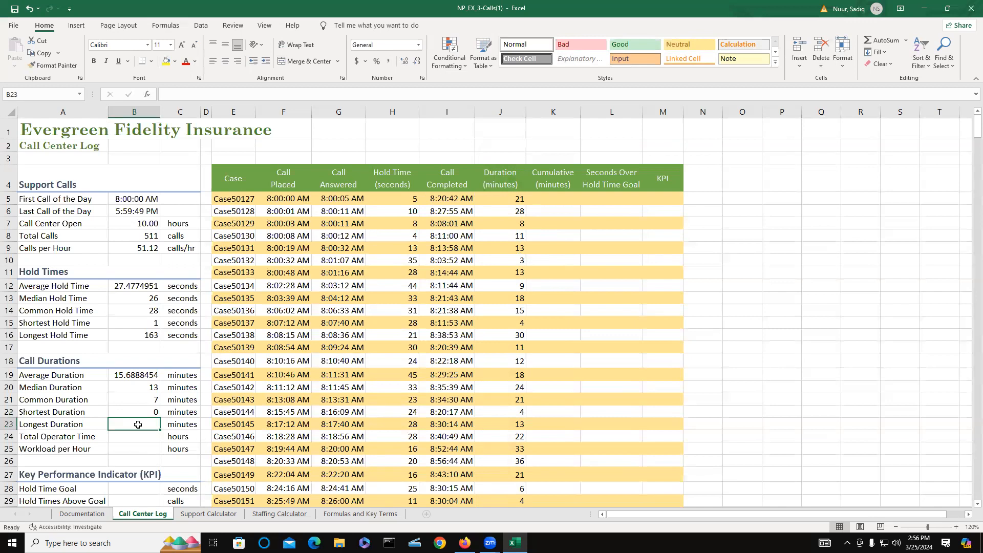
type("=")
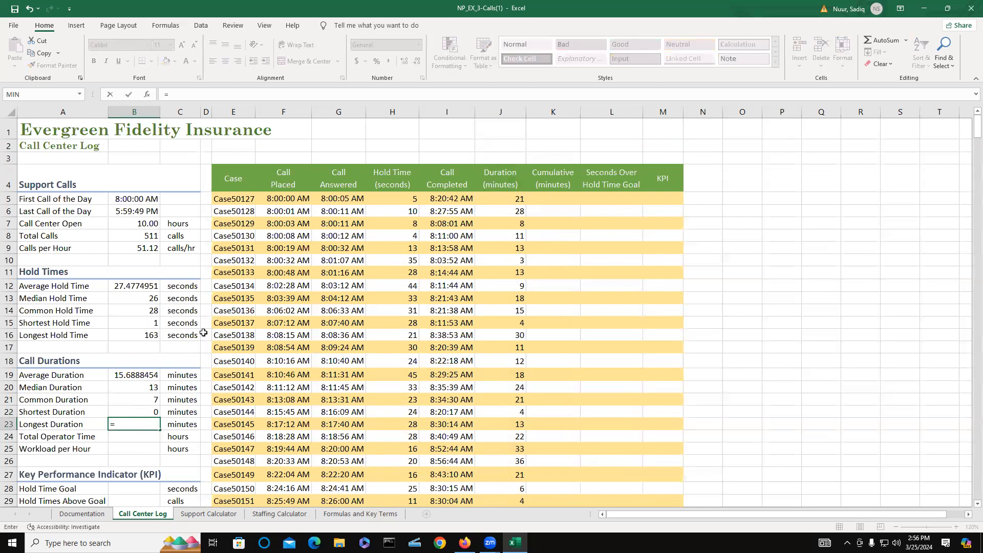
type("M")
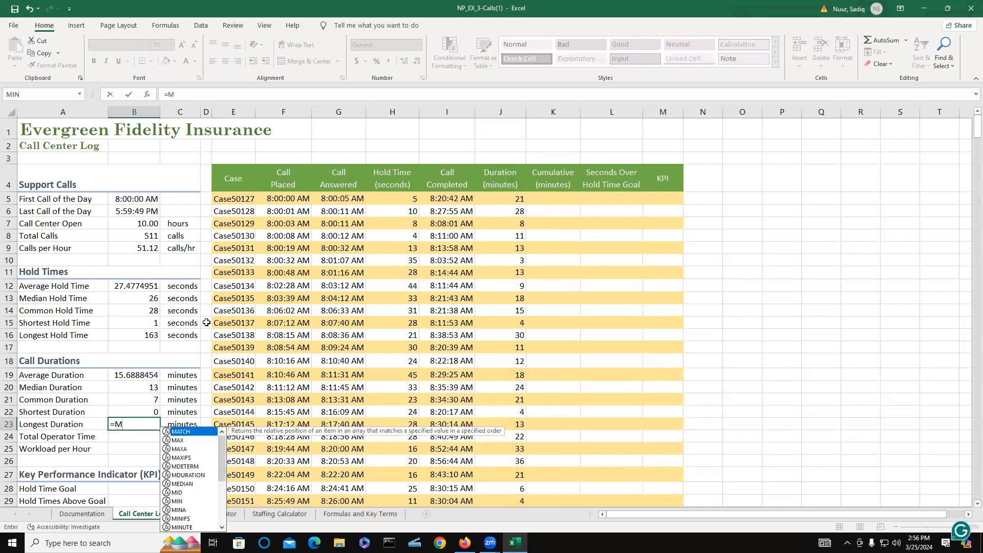
type("AX")
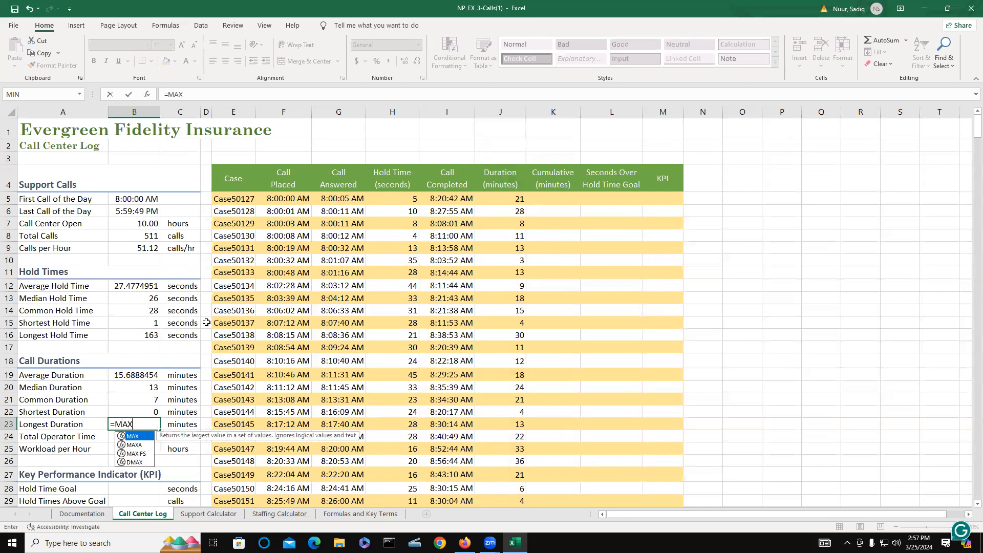
double_click(134, 437)
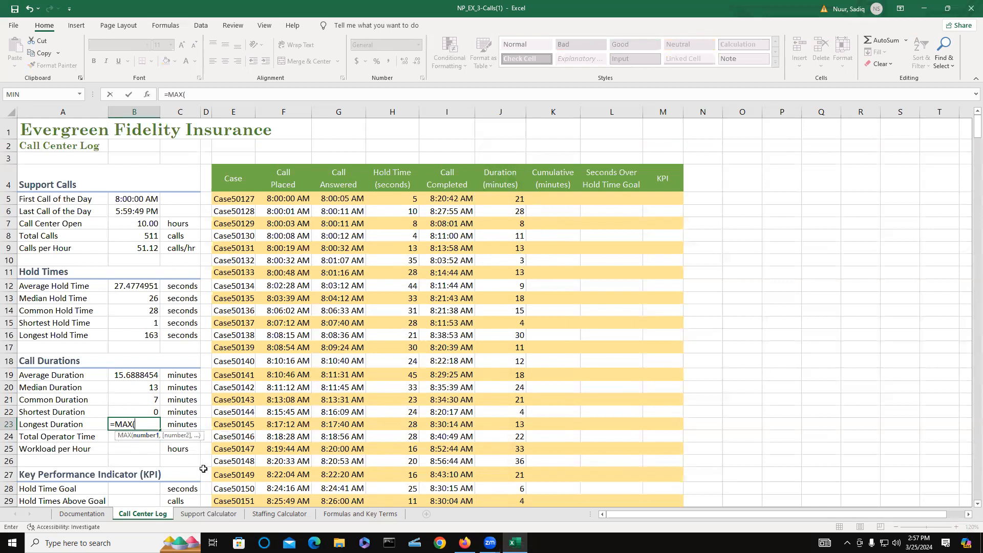
type("J")
type(";")
type(":")
type("J")
type(")")
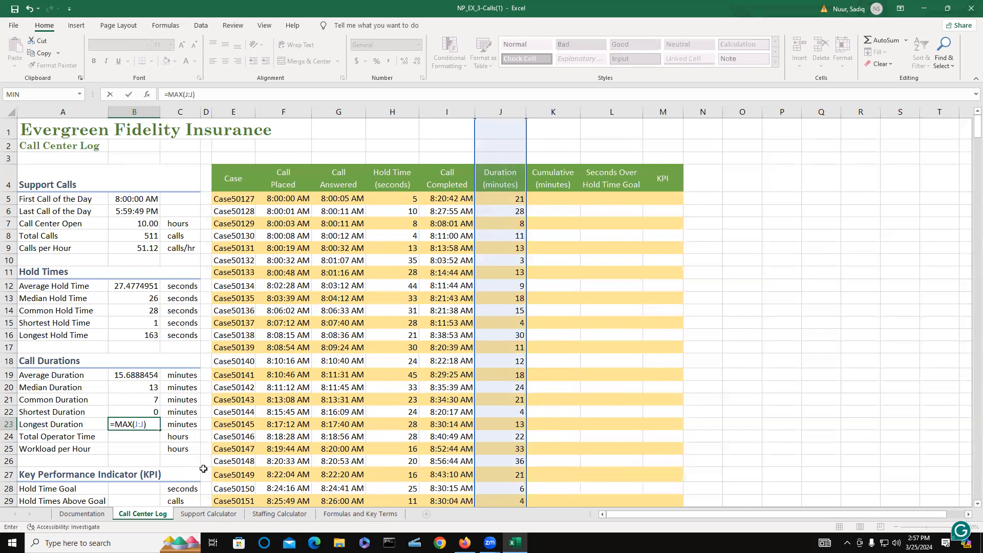
key("Return")
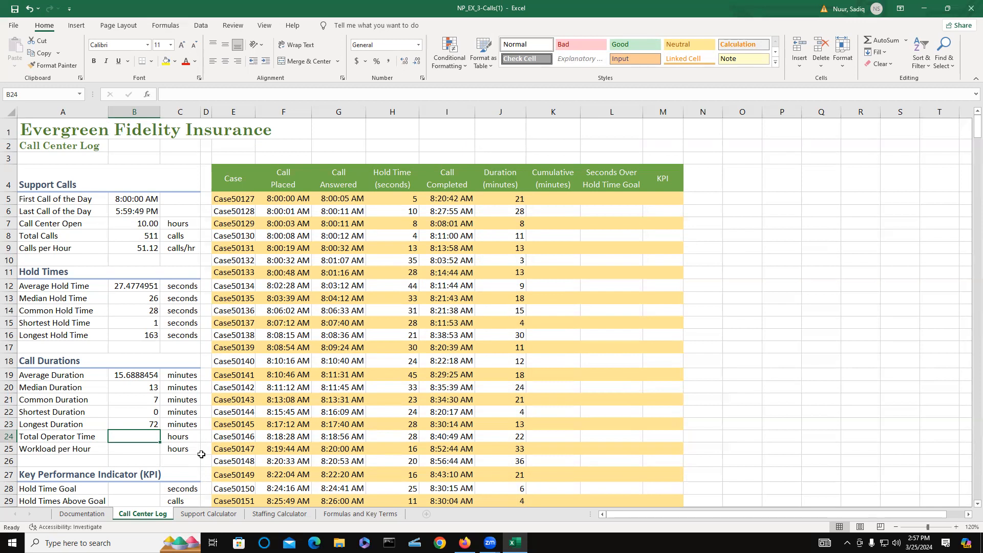
scroll(202, 453, "down", 1)
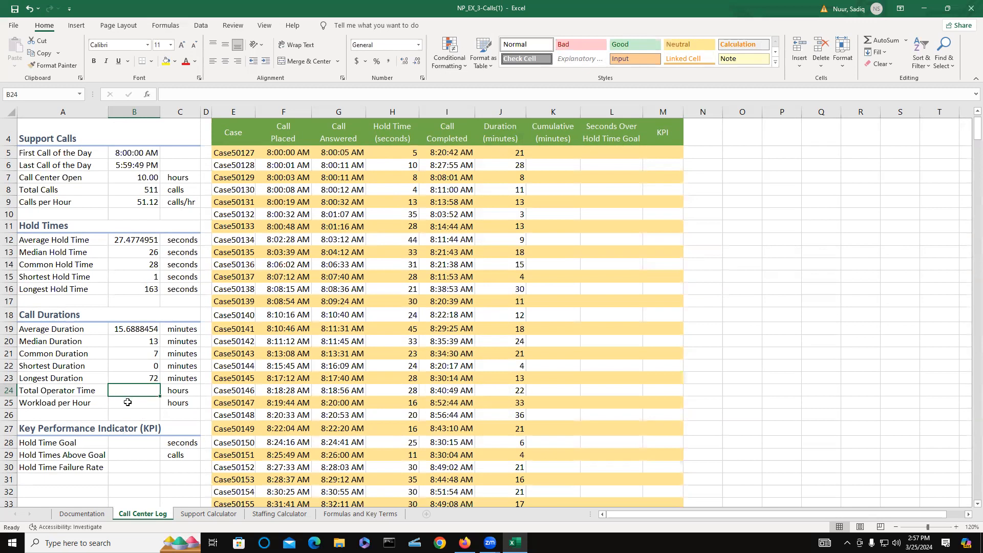
- Calculate the total operator time in hours in B24 with the formula =ROUND(SUM(J:J)/60,0)
type("=")
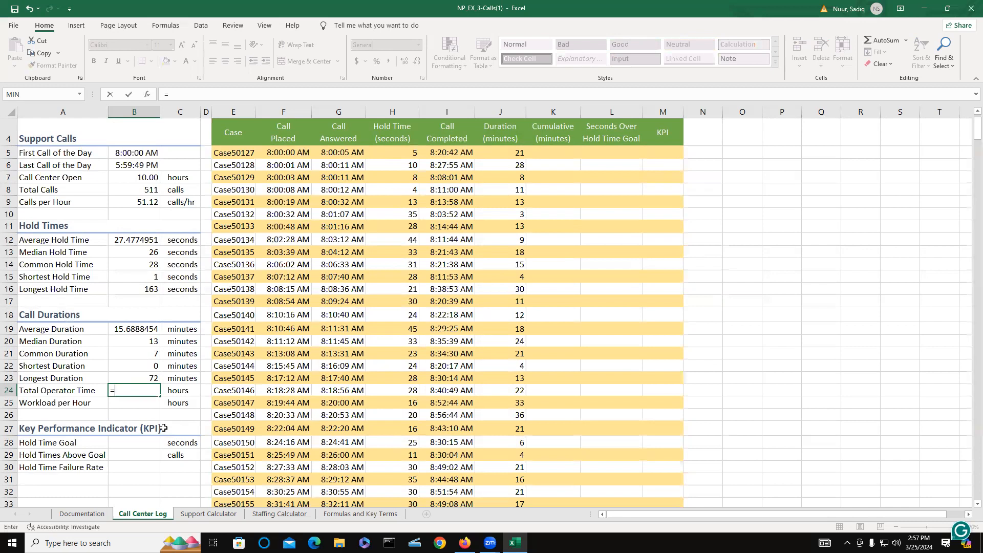
type("R")
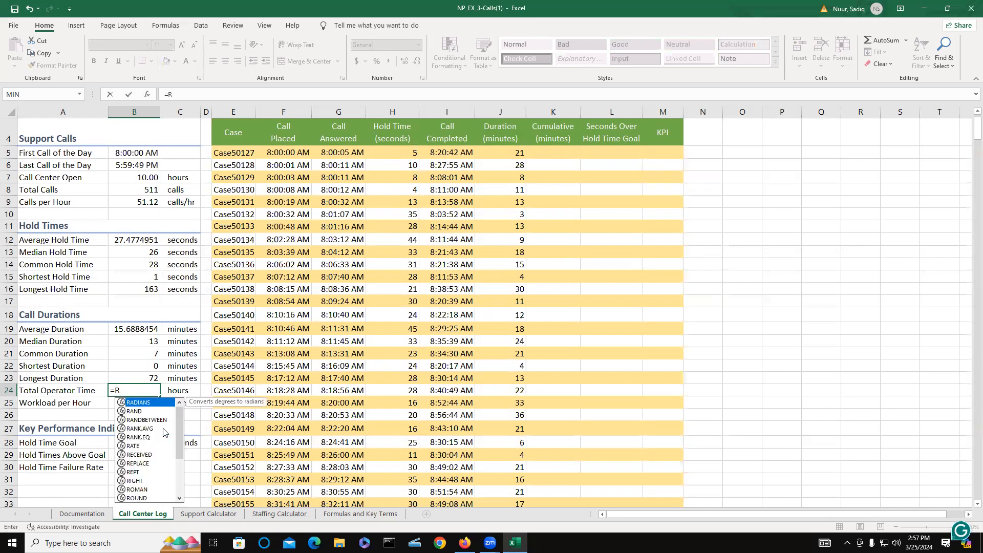
type("O")
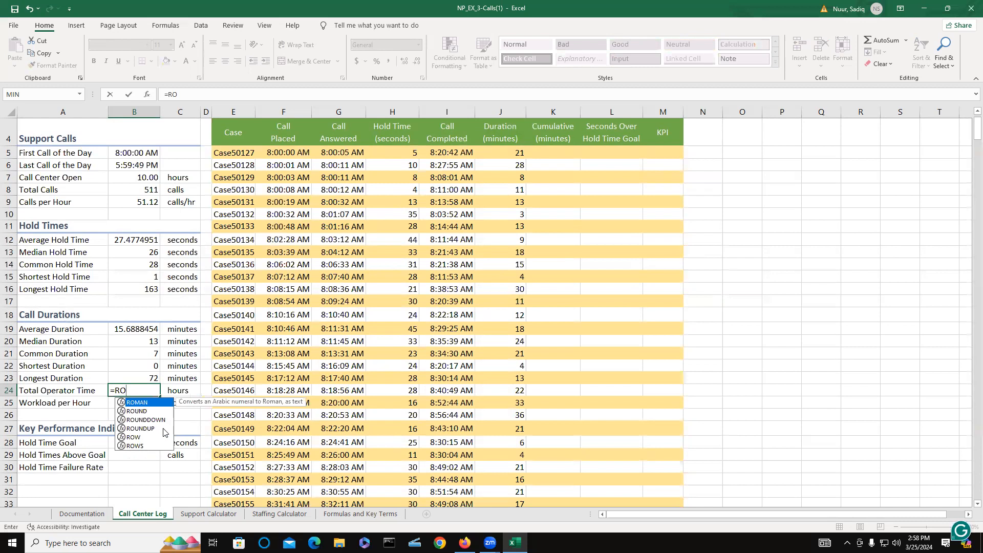
double_click(136, 412)
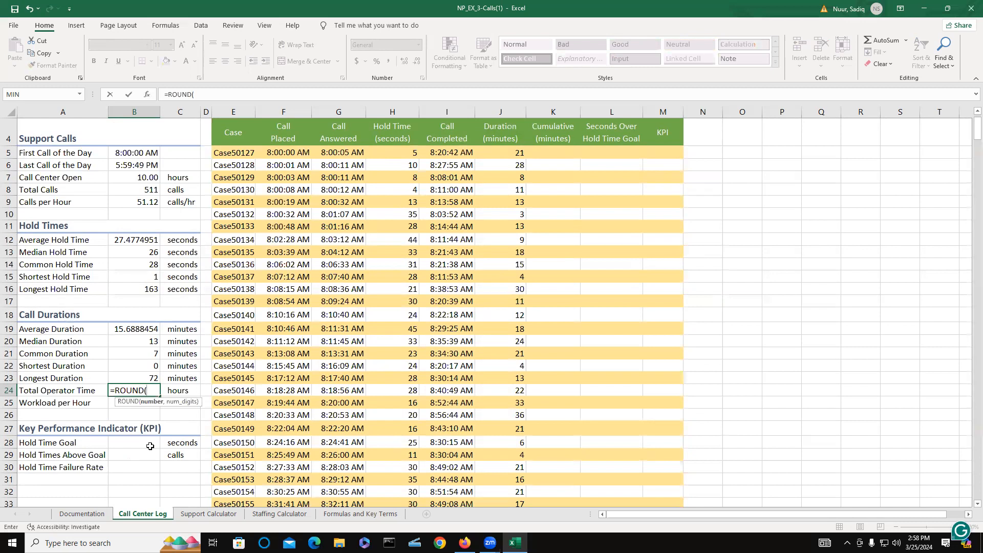
type("S")
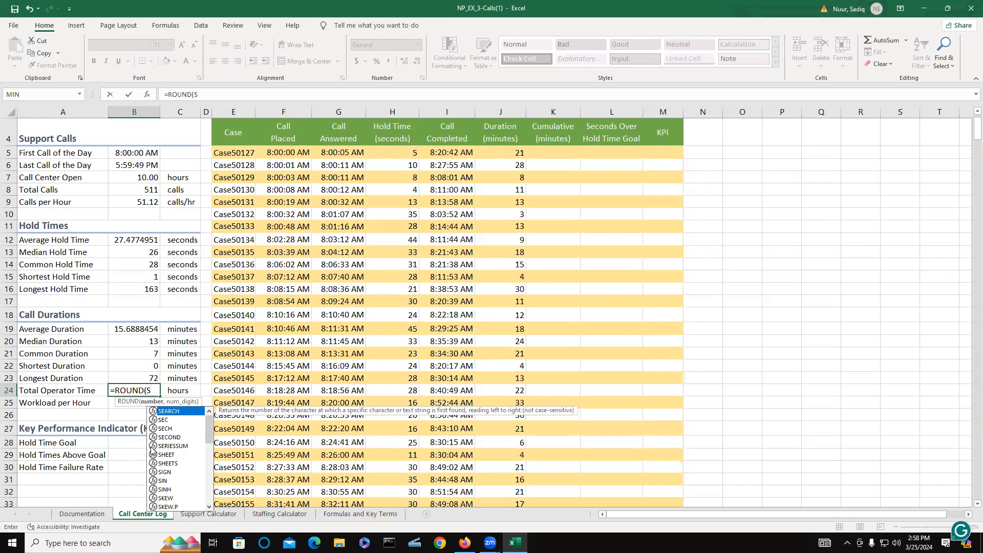
type("U")
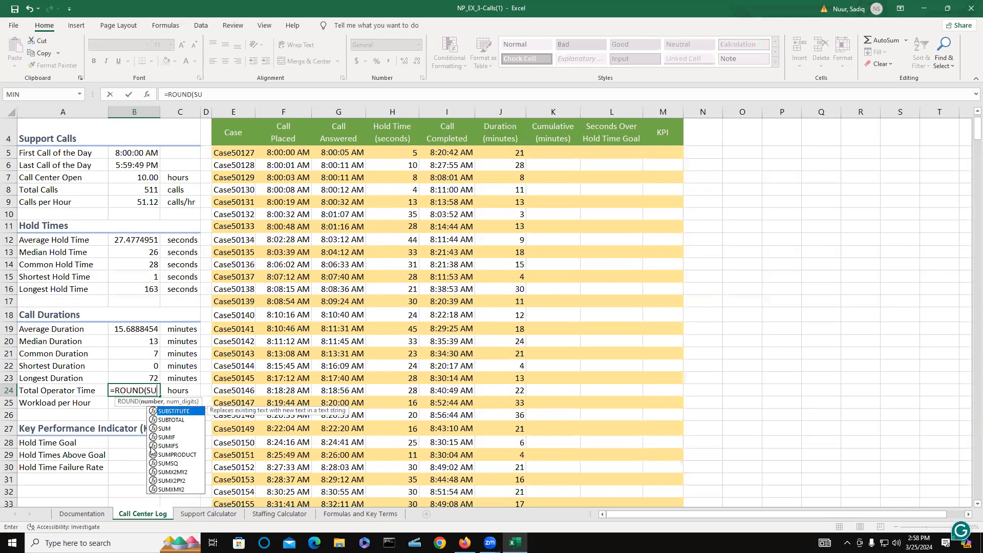
type("M")
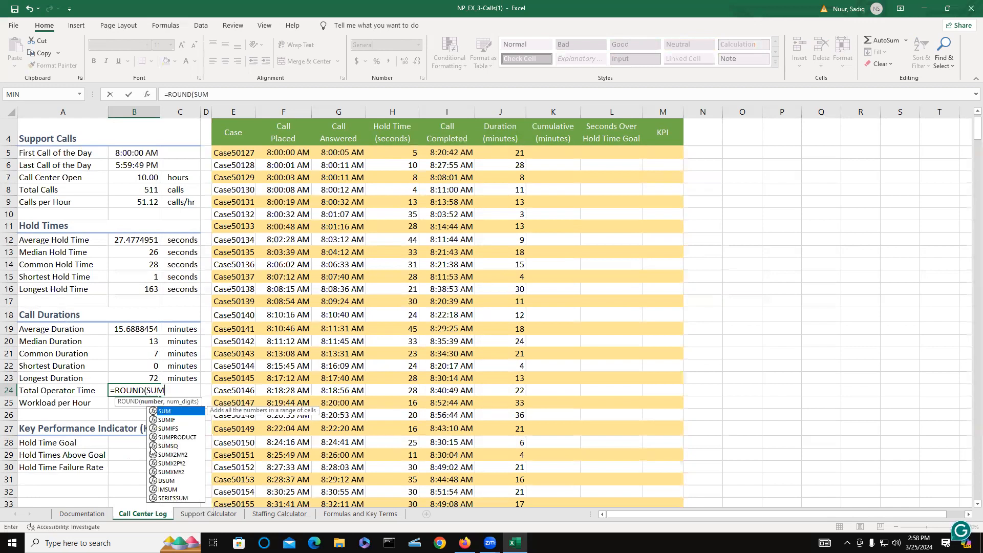
double_click(176, 412)
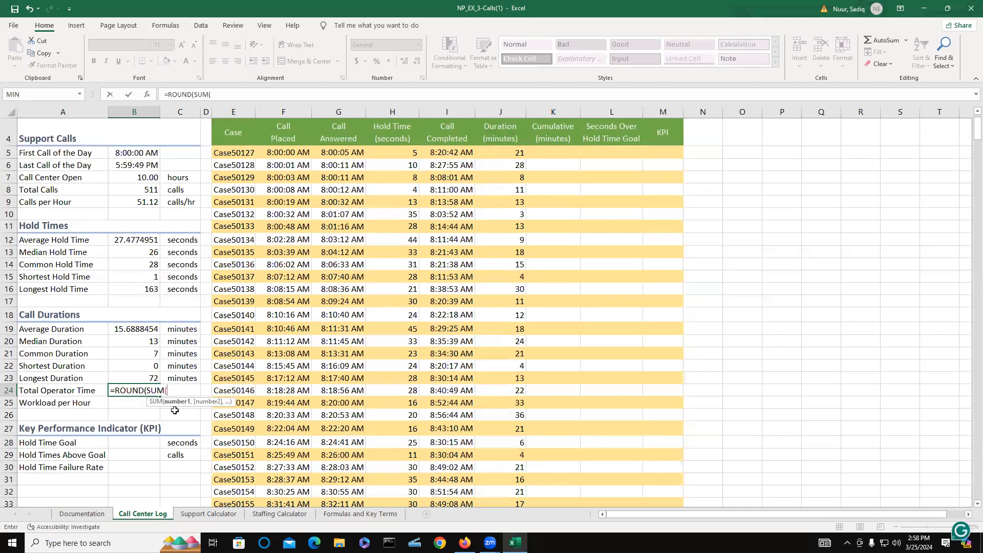
type("J:J")
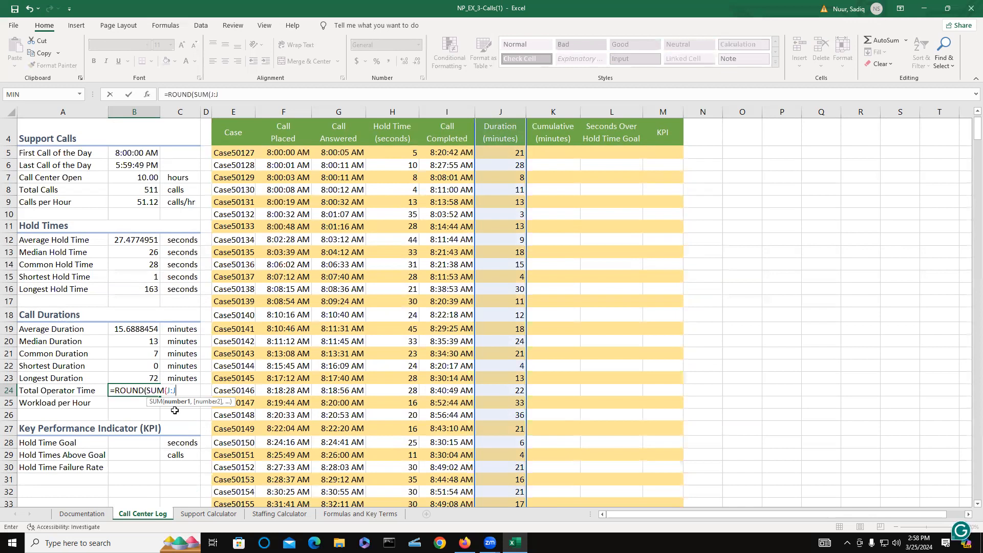
type(")/60")
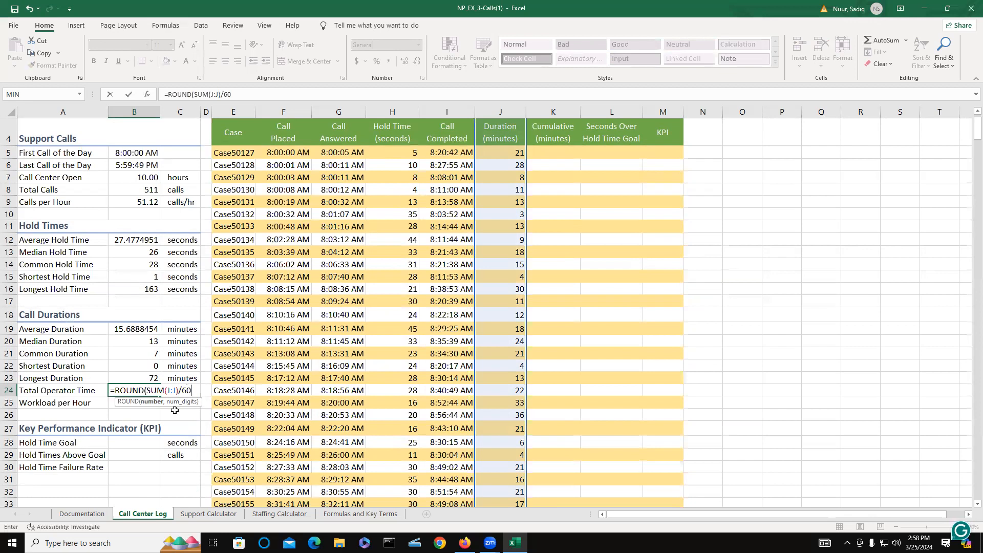
type(",0)")
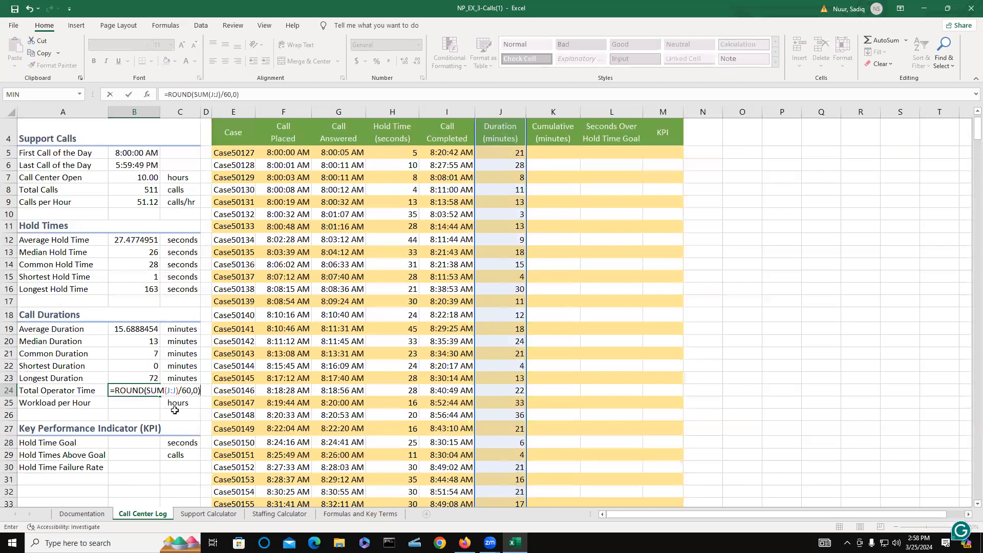
key("Return")
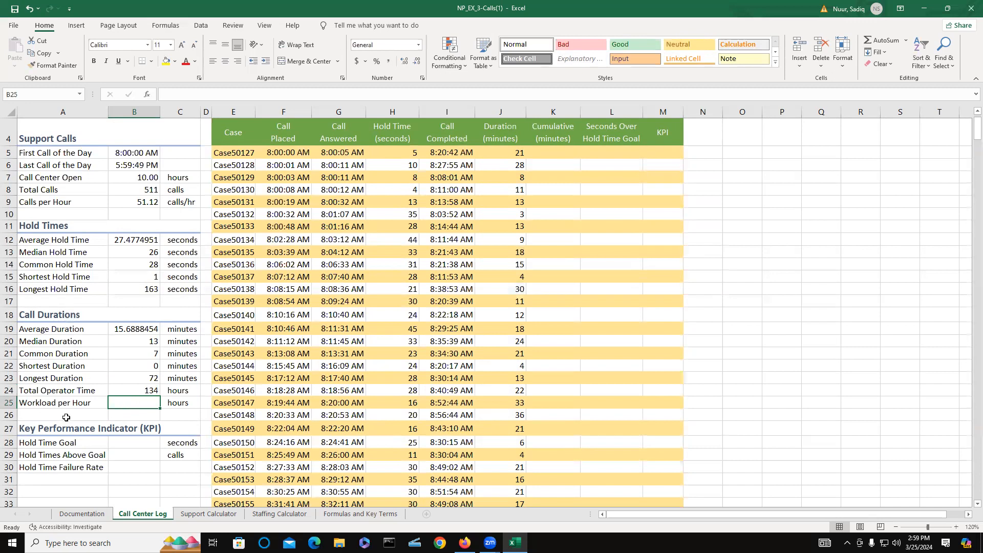
- Start the workload per hour formula in B25 with a ROUND function that divides the total operator time in B24, as =ROUND(B24/B
type("=R")
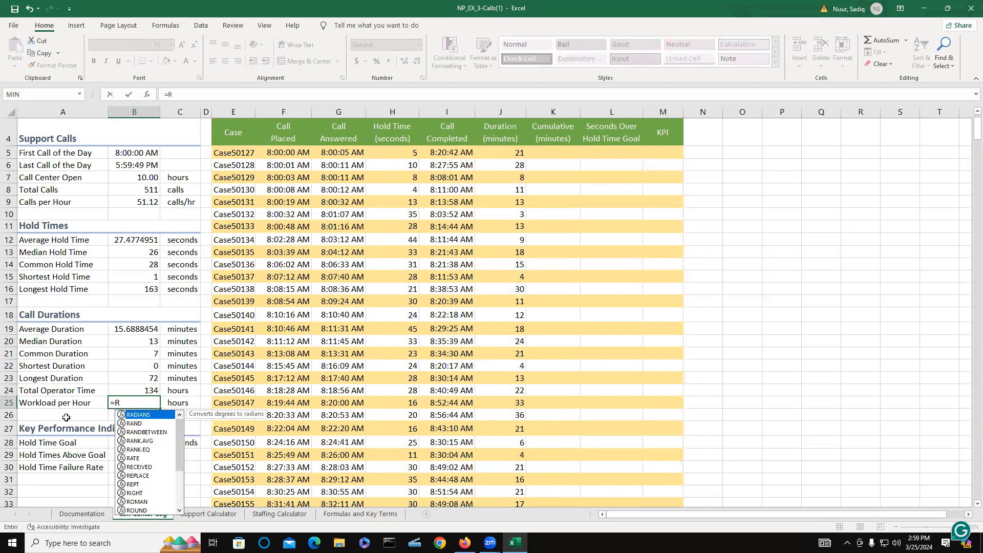
type("OU")
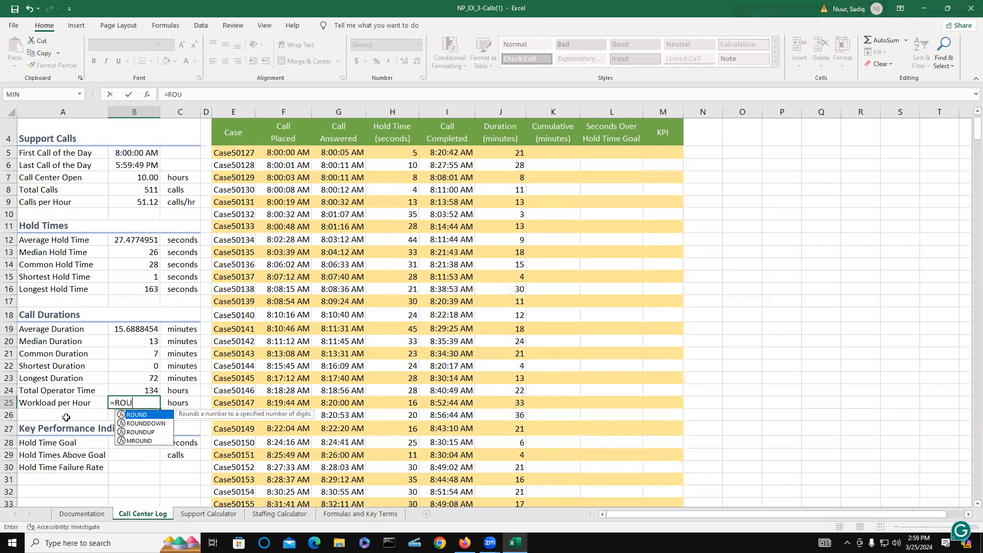
double_click(142, 416)
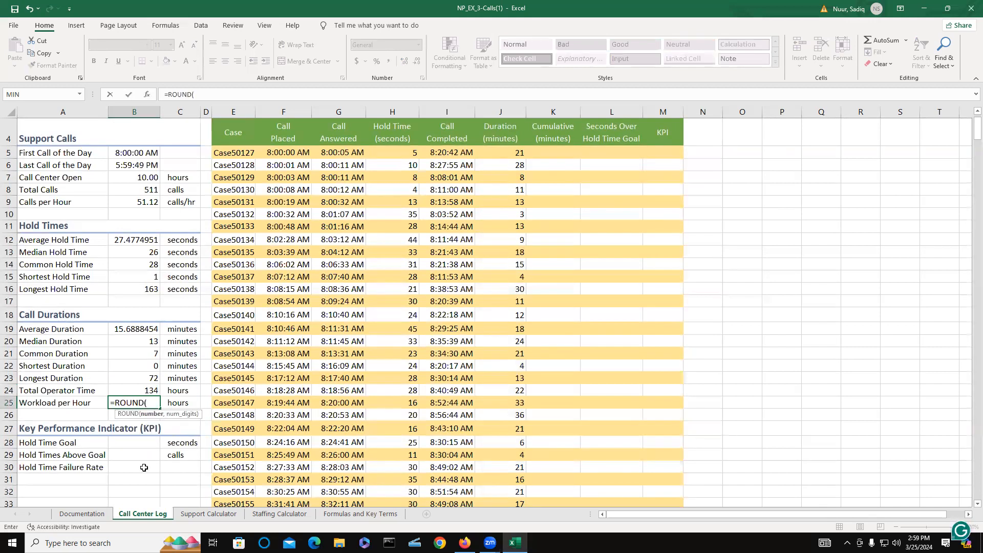
type("B")
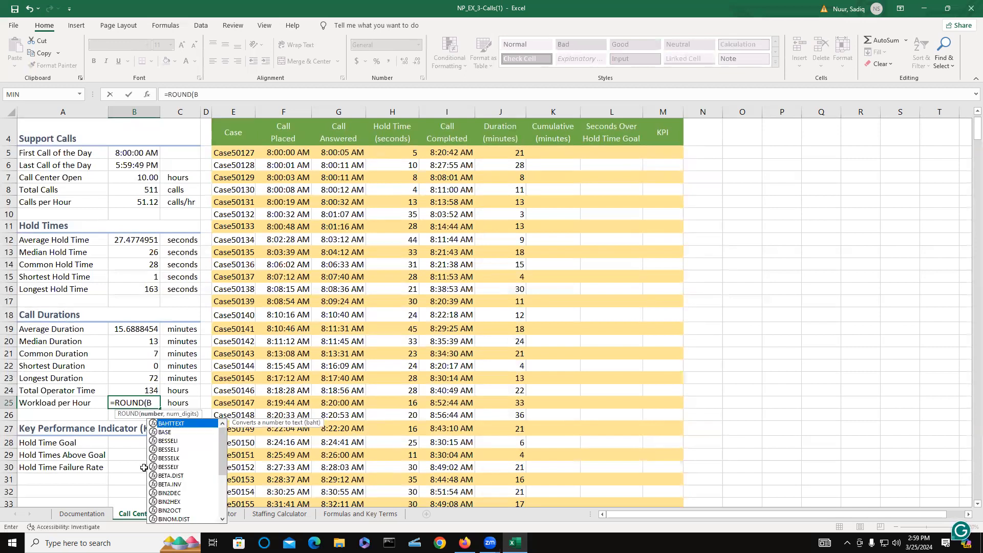
type("24")
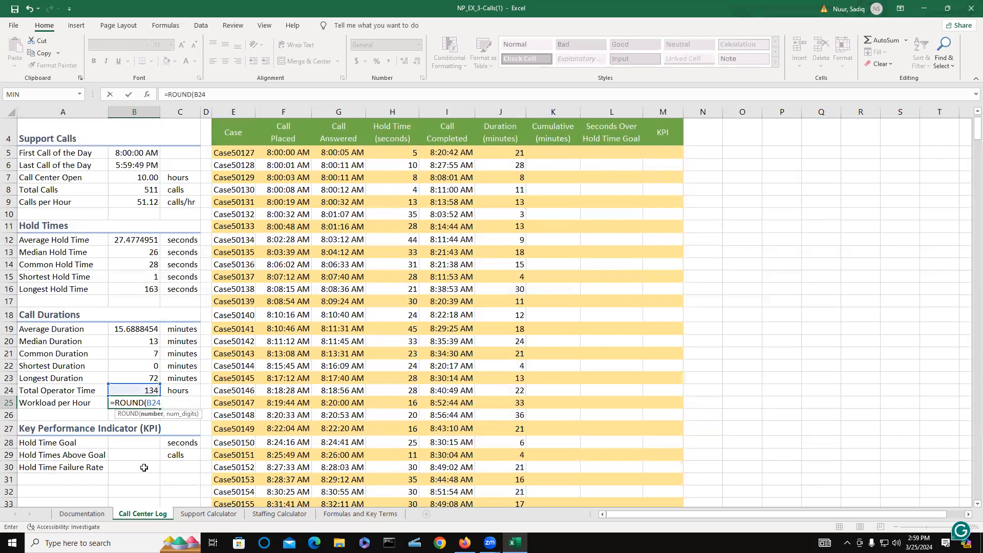
type("/B")
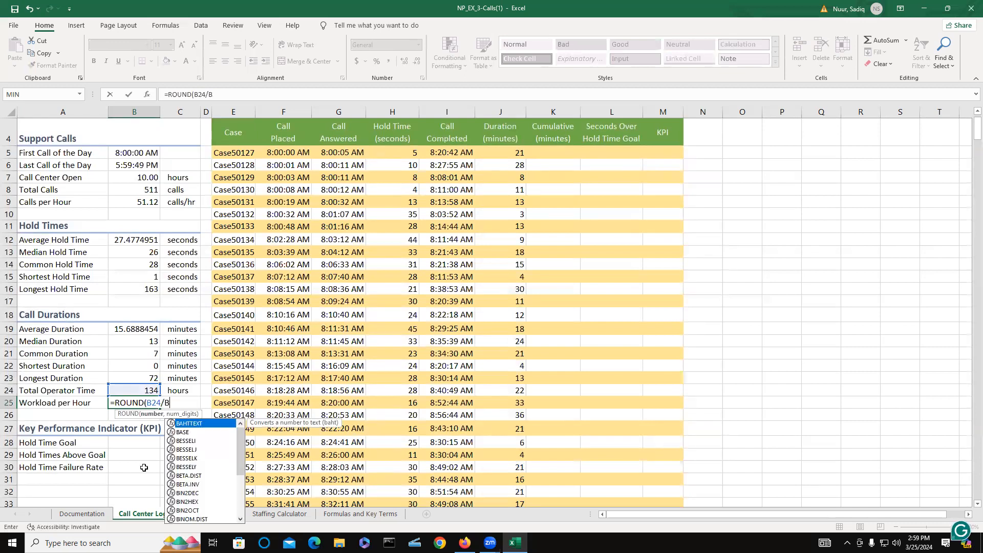
- Complete the Workload per Hour formula in B25 as =ROUND(B24/B7,1)
type("7")
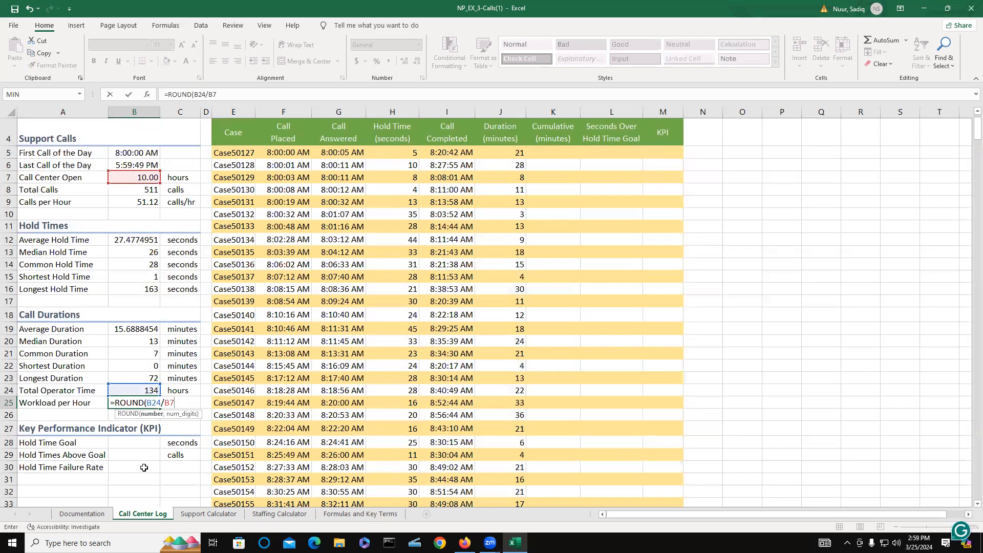
type(",1")
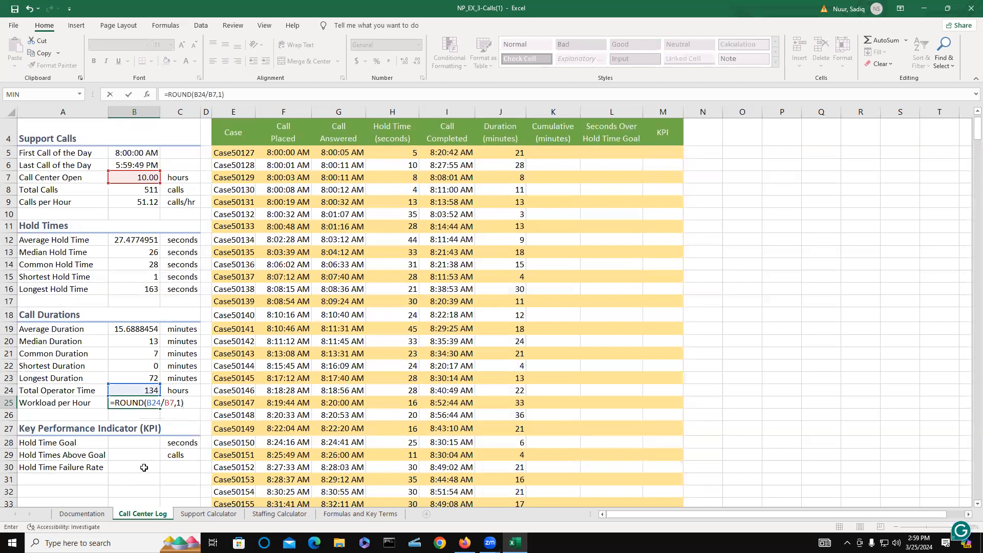
key("Return")
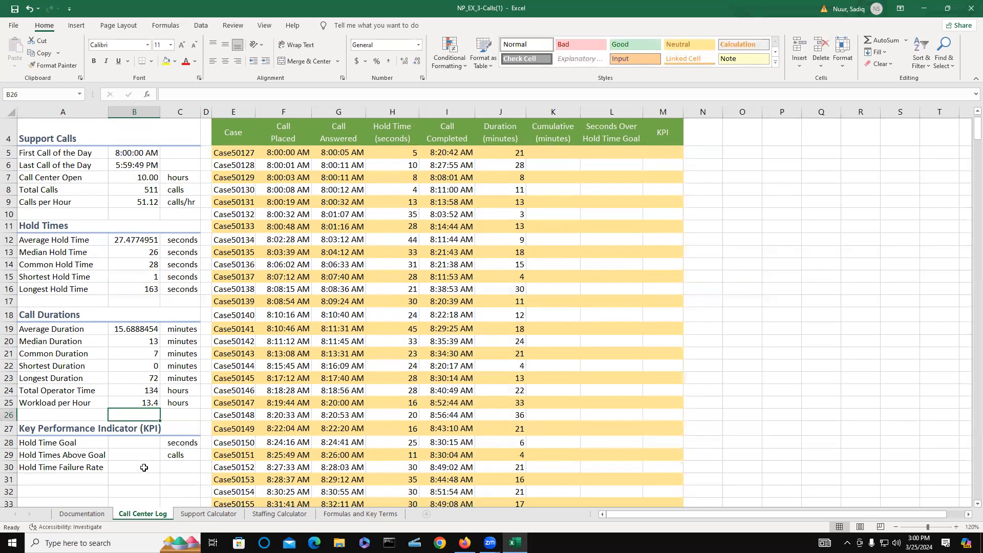
- Enter the current date in B4 of the Documentation sheet with the formula =TODAY()
left_click(84, 514)
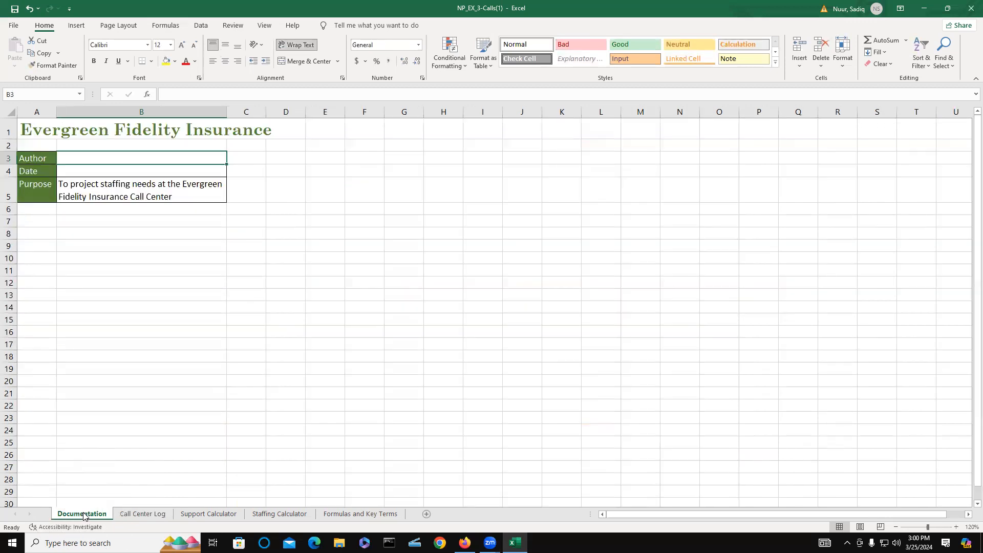
left_click(85, 172)
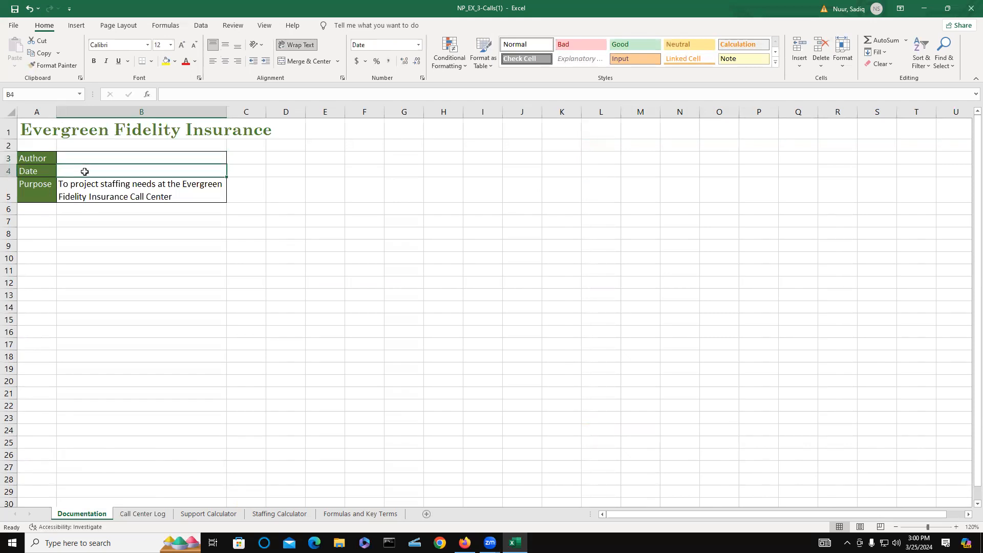
type("=")
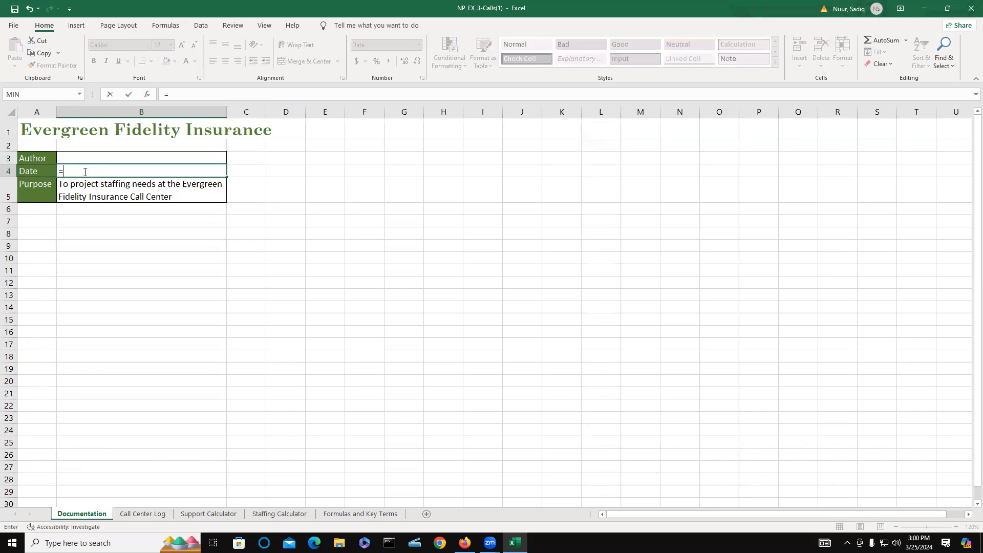
type("T")
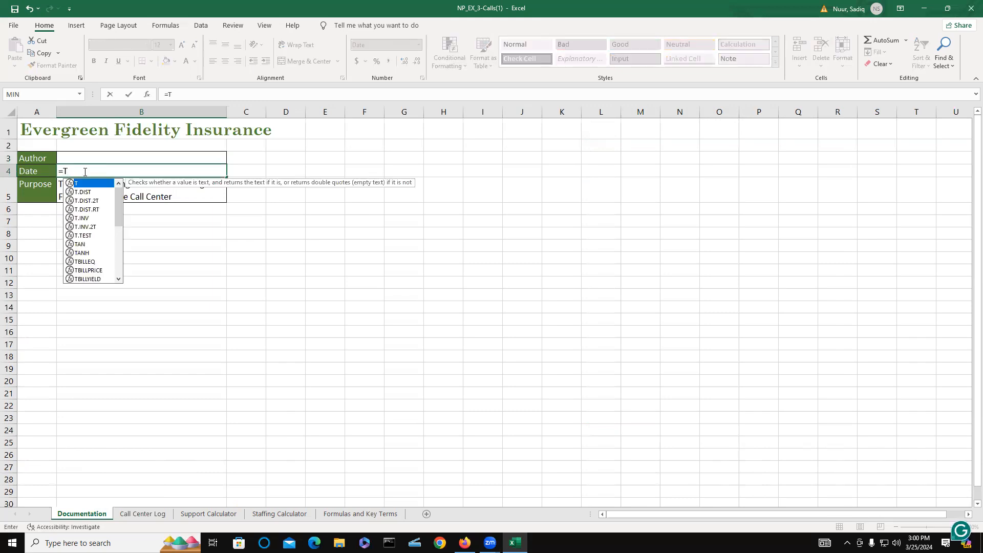
type("O")
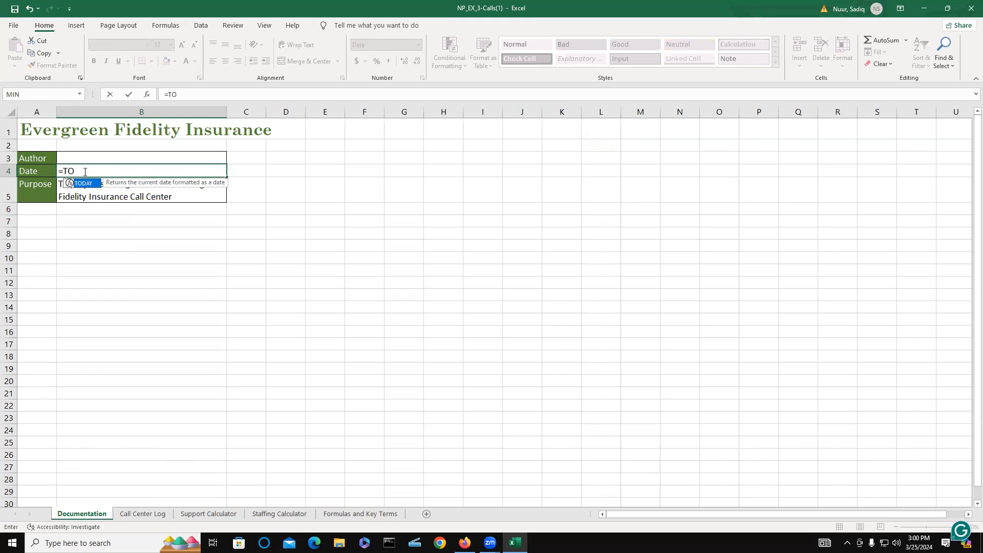
double_click(78, 184)
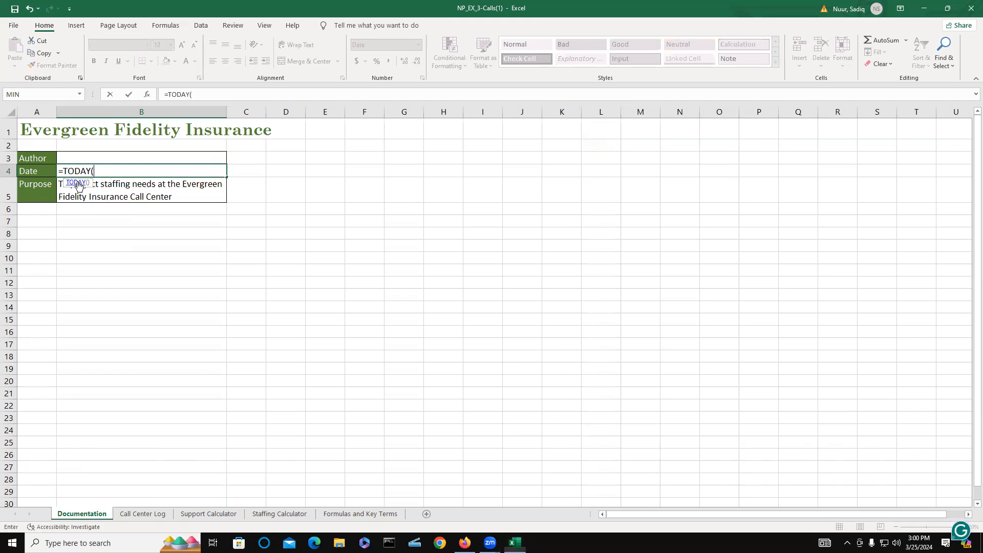
type(")")
key("Return")
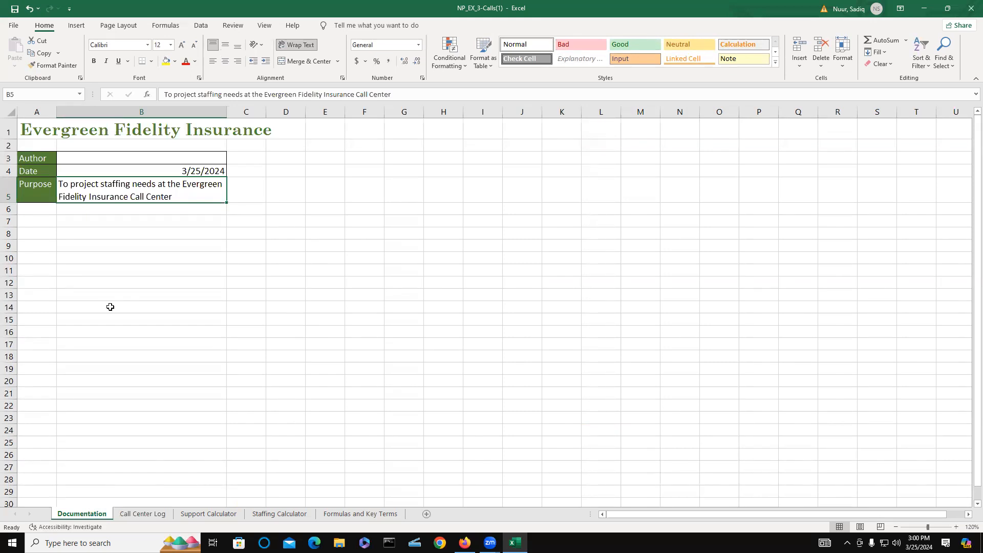
- Clear the Call Center Open formula in B7 of the Call Center Log sheet to demonstrate dependent errors
left_click(136, 514)
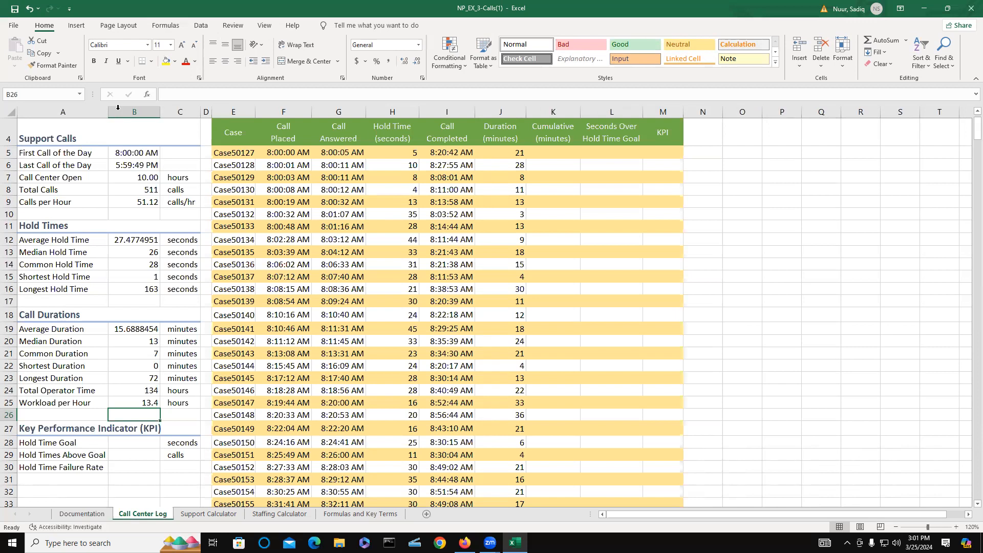
left_click(135, 178)
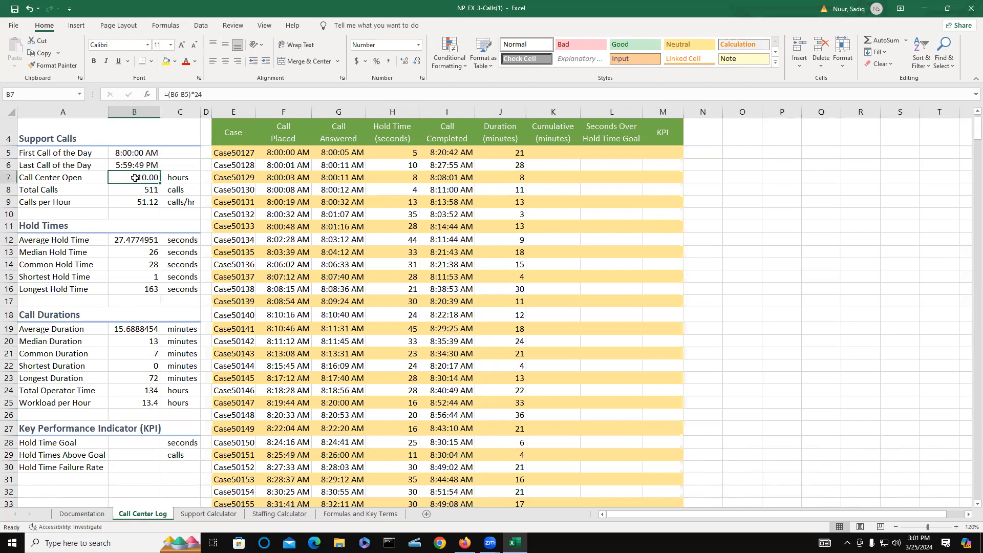
key("Delete")
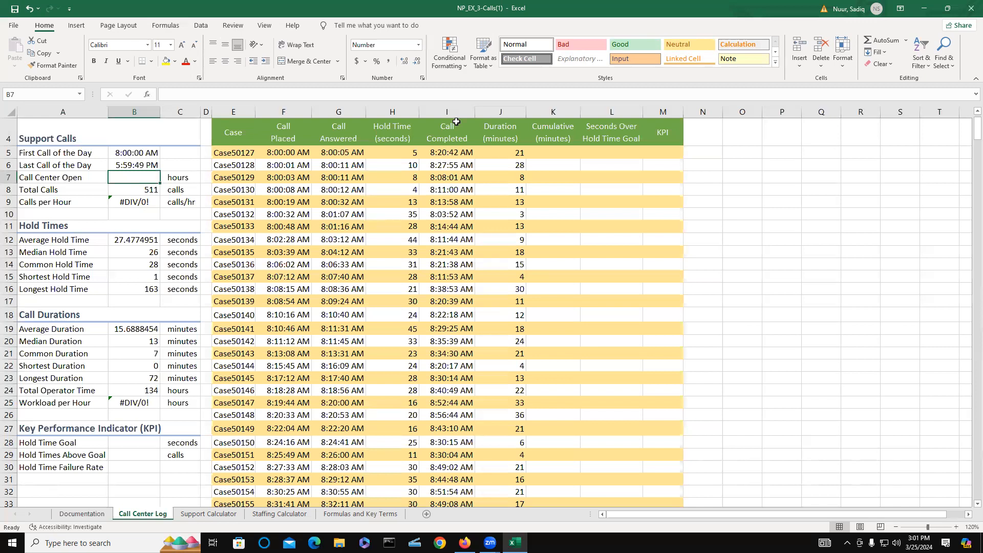
mouse_move(116, 201)
left_mouse_down()
mouse_move(156, 209)
mouse_move(159, 190)
mouse_move(115, 197)
left_mouse_up()
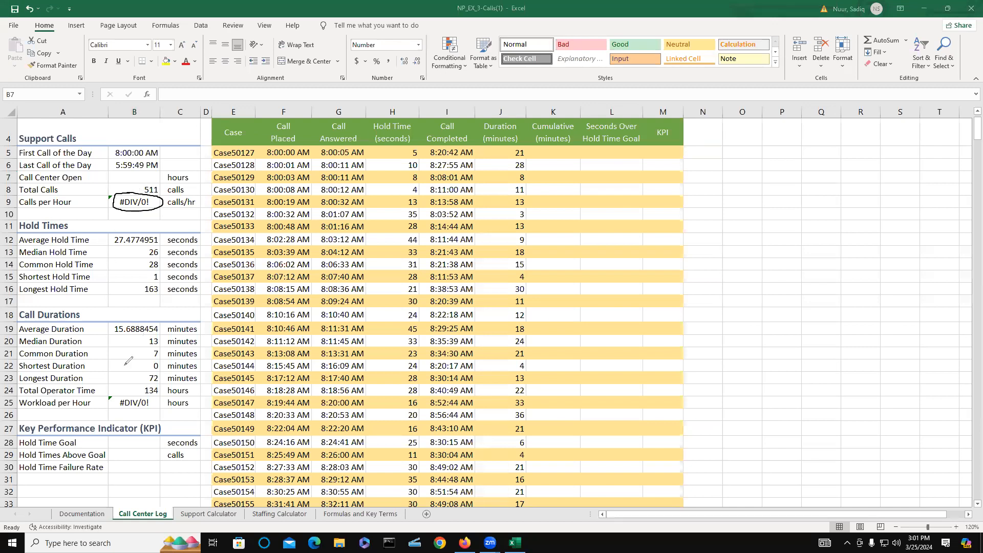
mouse_move(123, 395)
left_mouse_down()
mouse_move(110, 401)
mouse_move(163, 399)
mouse_move(146, 387)
mouse_move(119, 392)
left_mouse_up()
left_click(4, 341)
- Examine the error explanation and the error-checking options for the Calls per Hour cell B9
left_click(112, 200)
mouse_move(103, 204)
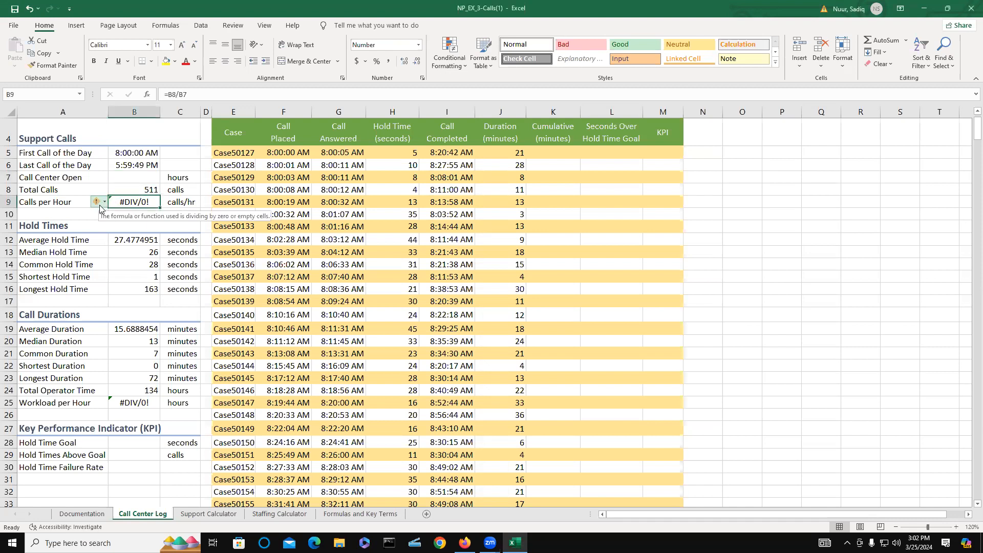
left_click(104, 203)
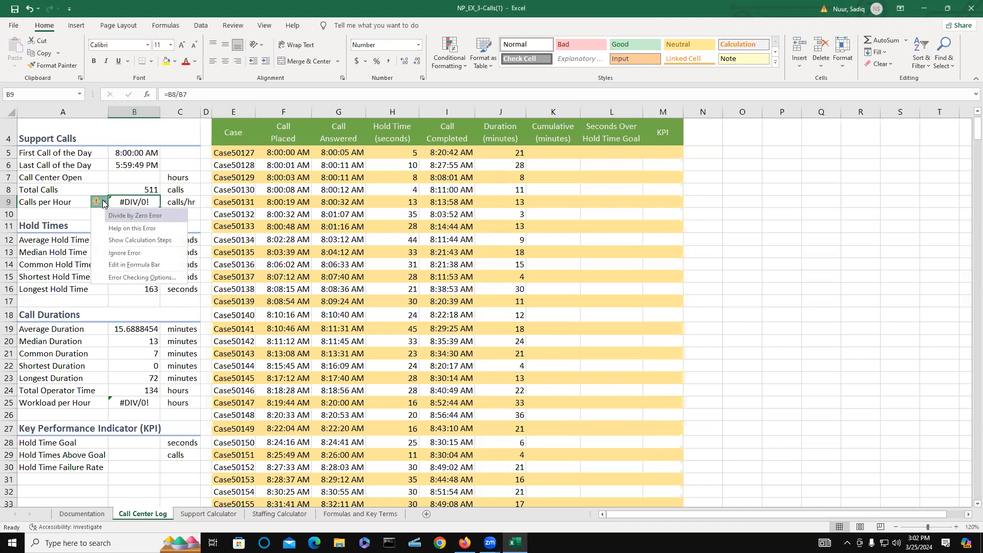
- Restore the formula =(B6-B5)*24 in the Call Center Open cell B7
left_click(133, 173)
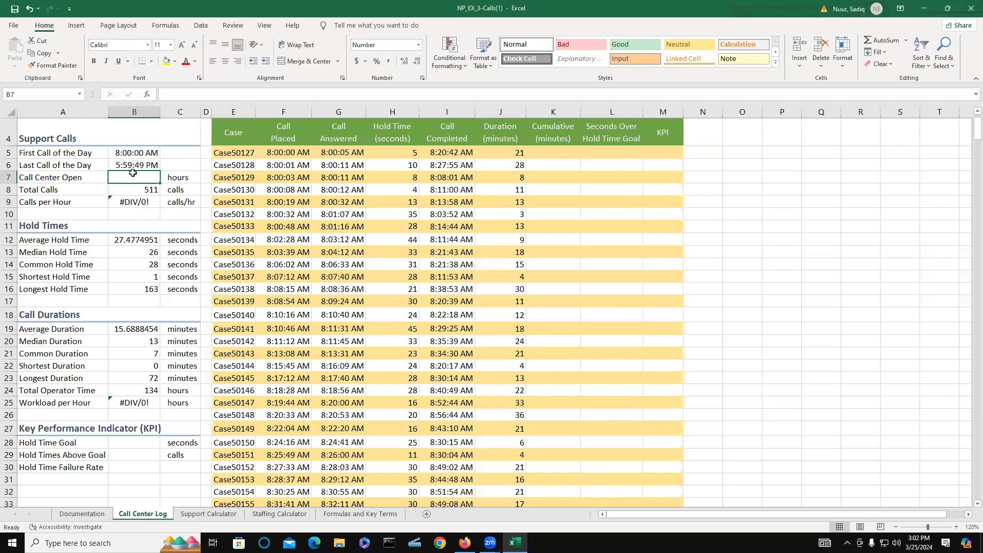
type("=(B6-B5)*24")
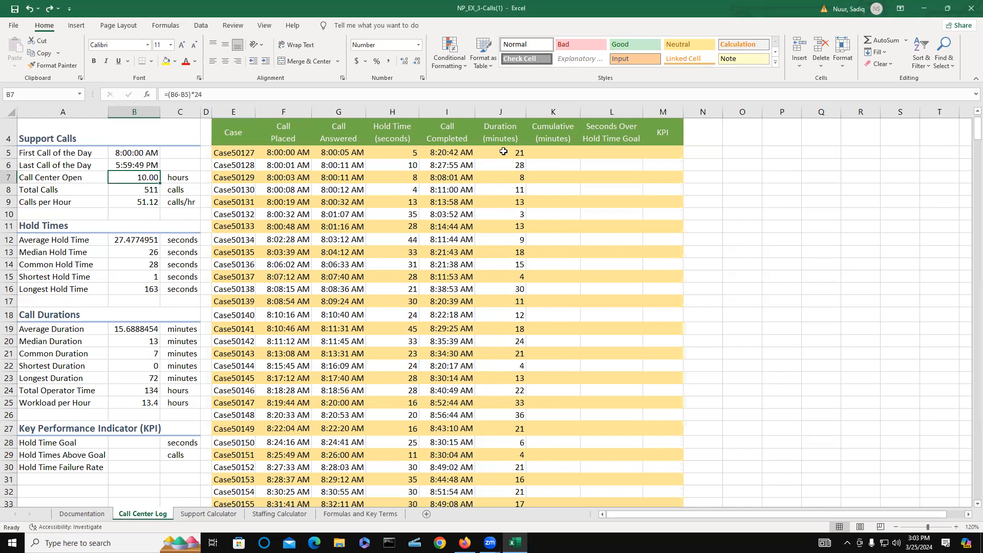
- Add a running total of the call durations J5:J515 to the Cumulative (minutes) column using Quick Analysis
left_click_drag(507, 152, 504, 245)
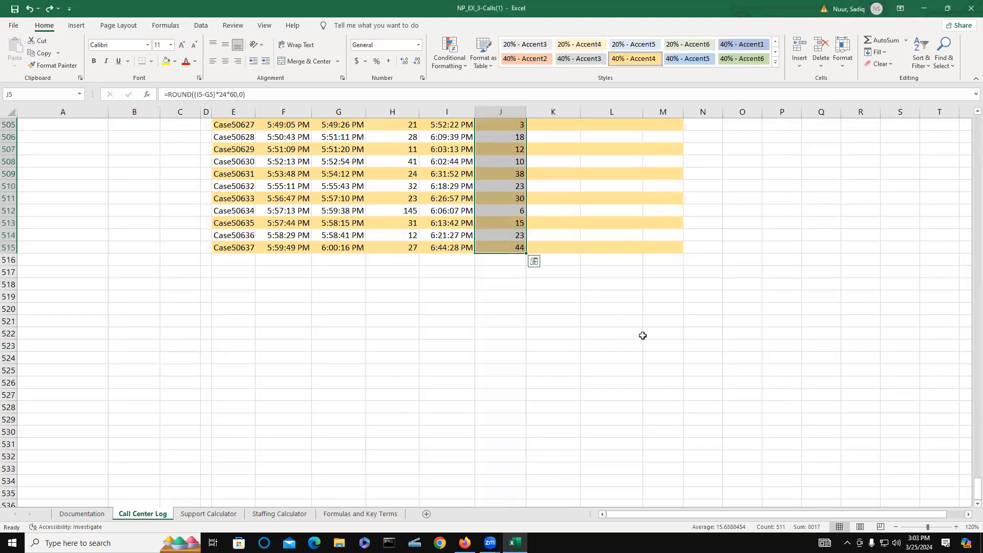
left_click(533, 263)
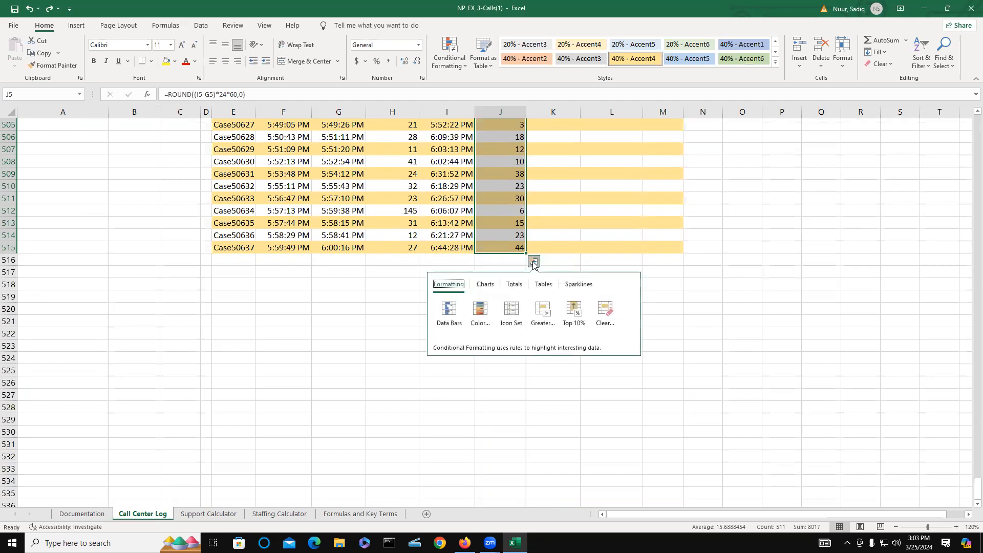
left_click(515, 286)
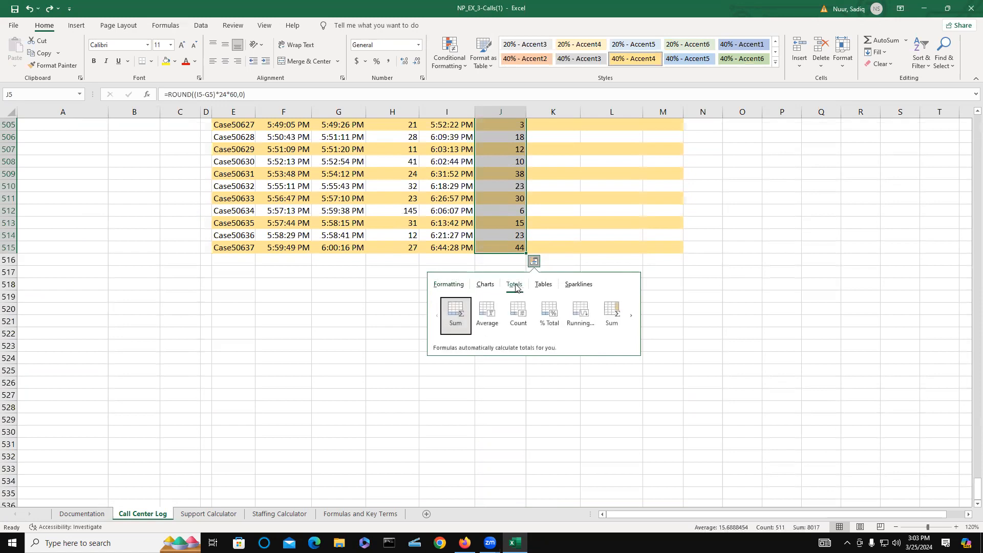
left_click(631, 316)
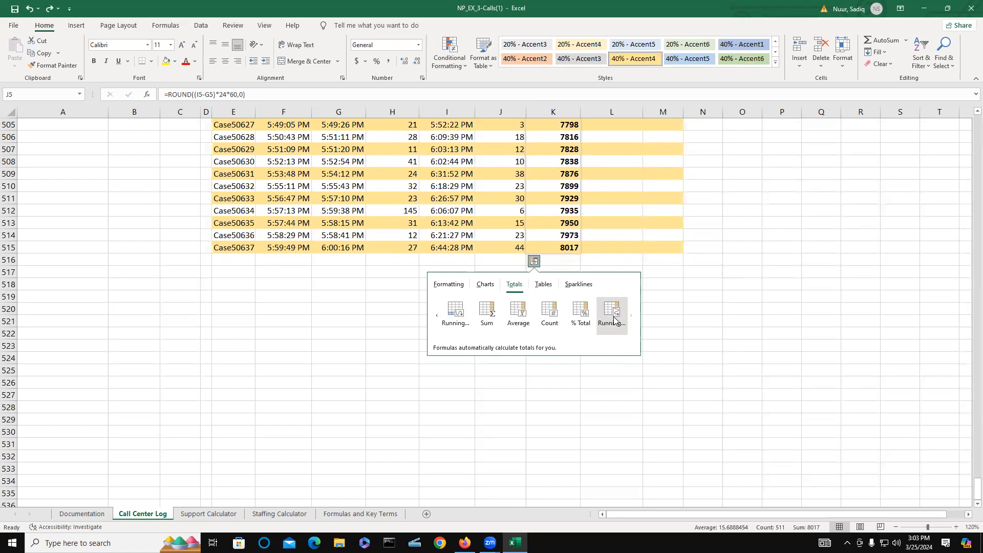
left_click(614, 320)
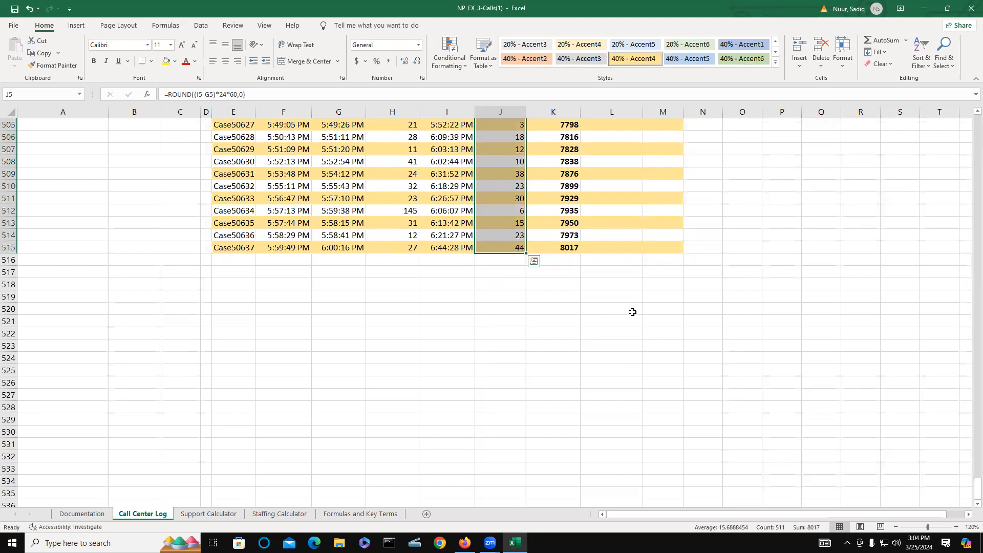
- Remove the bold formatting from the cumulative minutes in K5:K515
scroll(633, 312, "up", 6)
scroll(612, 287, "up", 11)
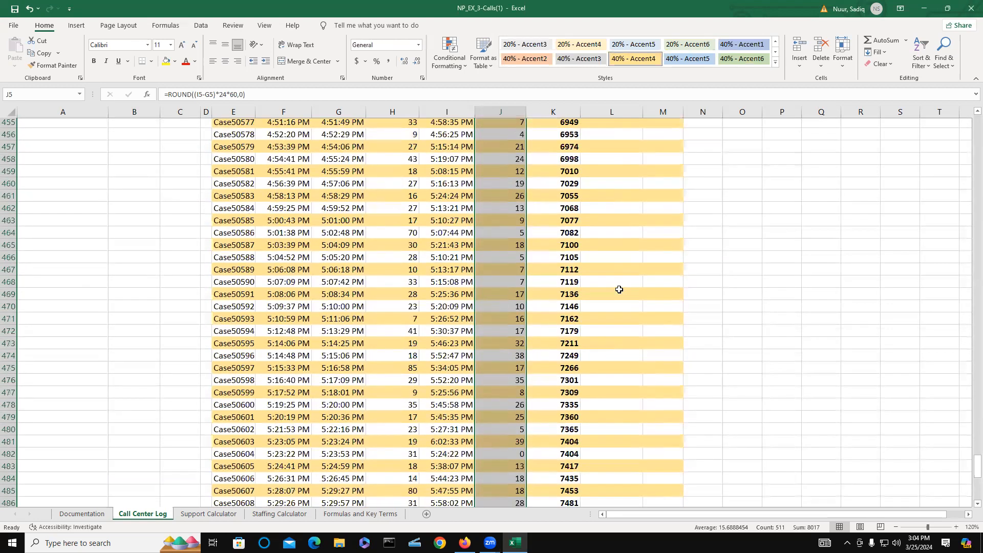
scroll(619, 290, "up", 5)
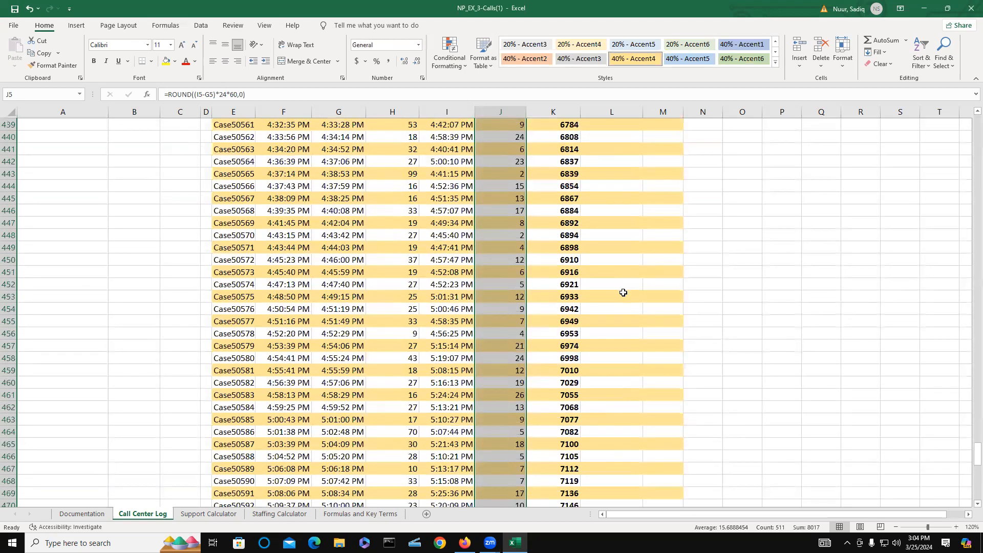
scroll(625, 293, "up", 1)
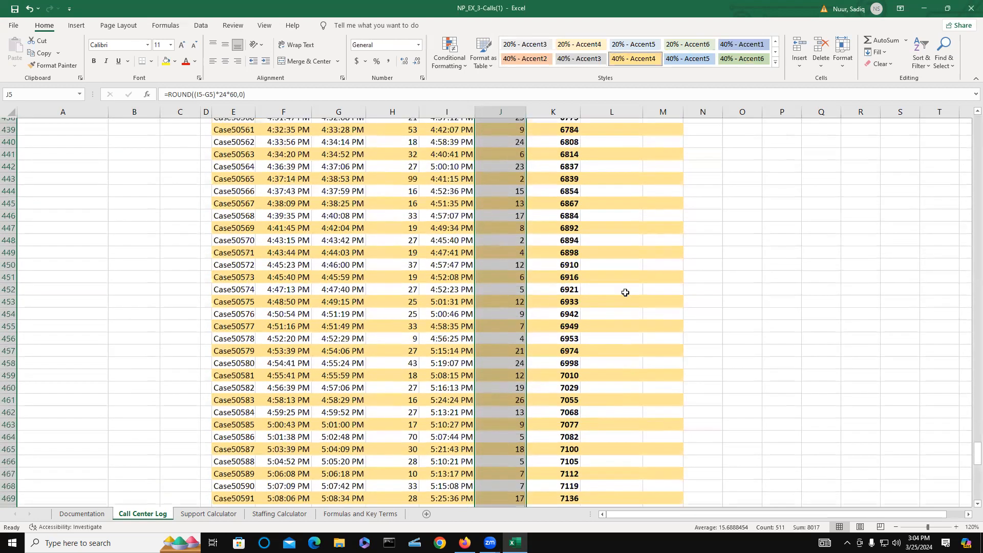
scroll(622, 287, "up", 9)
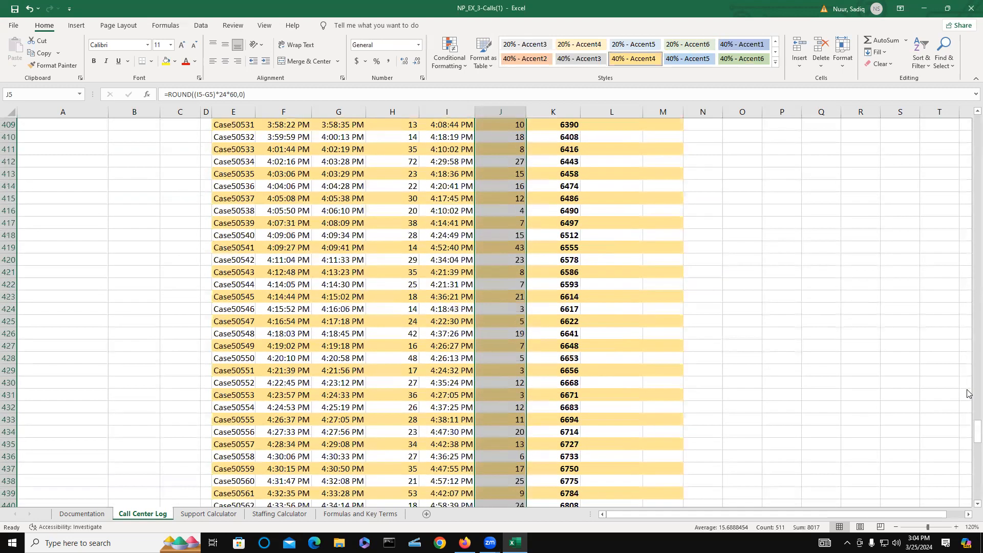
left_click_drag(967, 416, 968, 122)
left_click(559, 203)
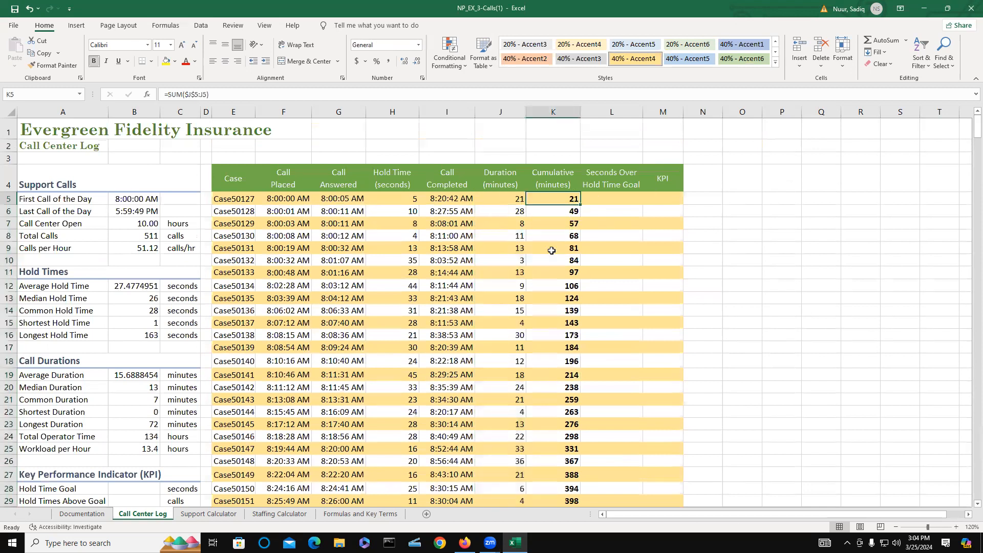
left_click_drag(549, 196, 566, 484)
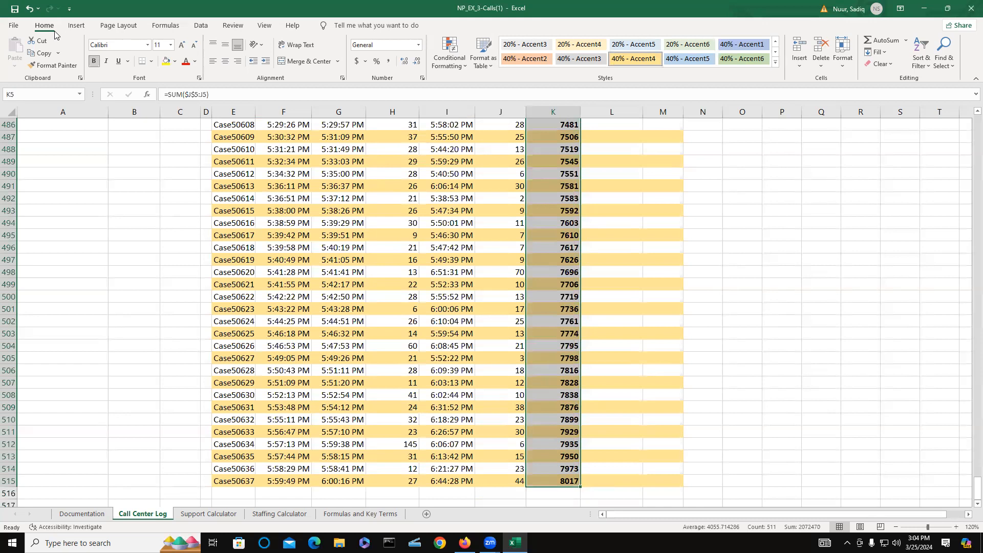
left_click(93, 59)
- Set the Hold Time Goal in B28 to 15 seconds
scroll(405, 211, "up", 20)
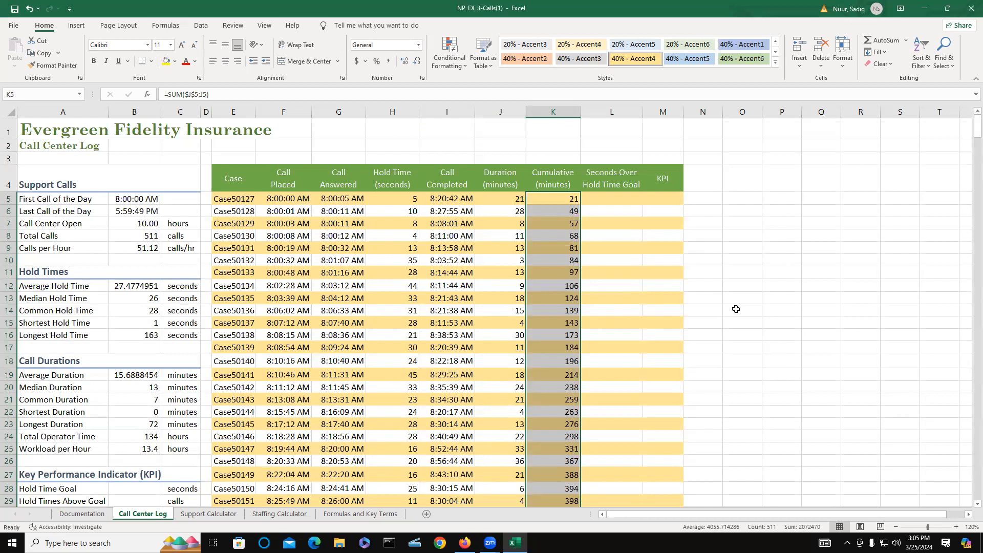
scroll(736, 309, "down", 1)
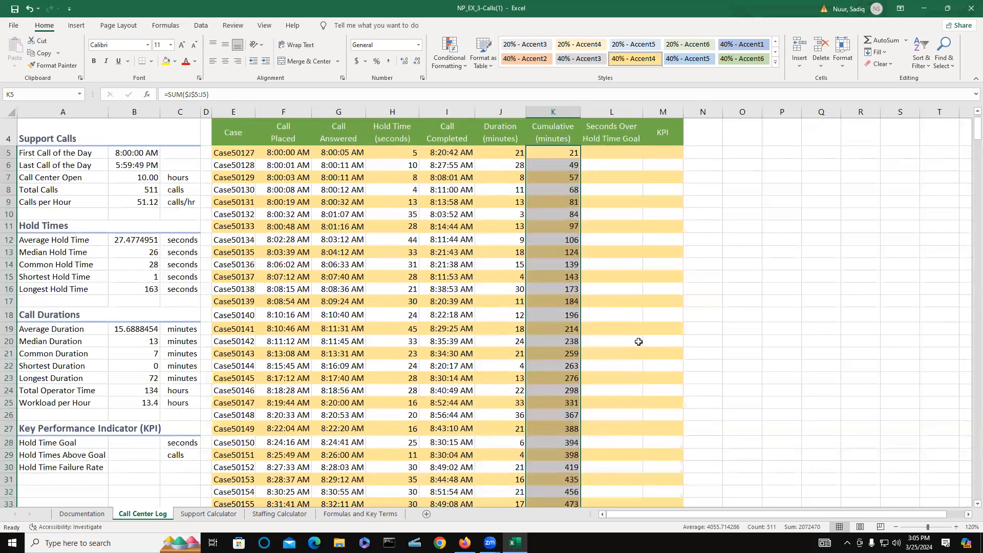
left_click(128, 443)
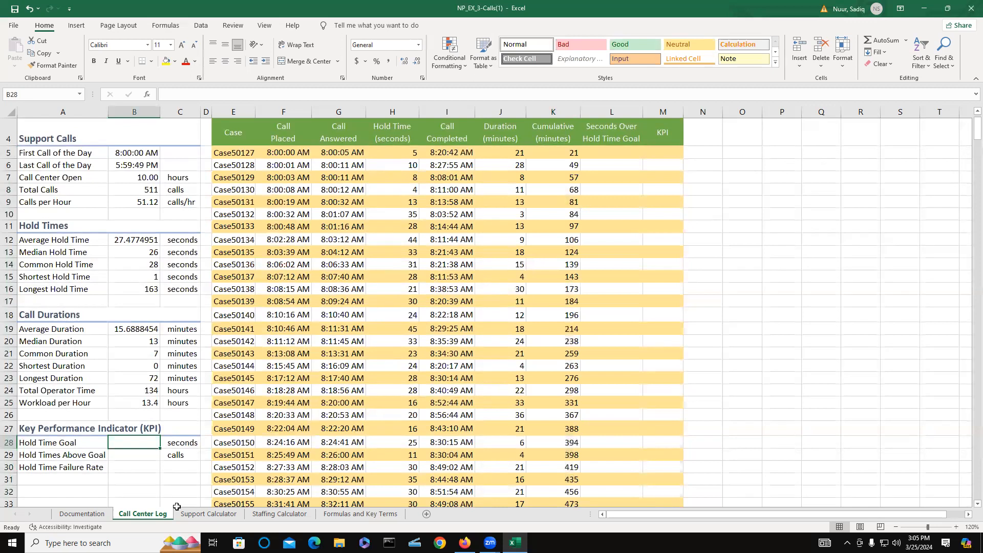
type("15")
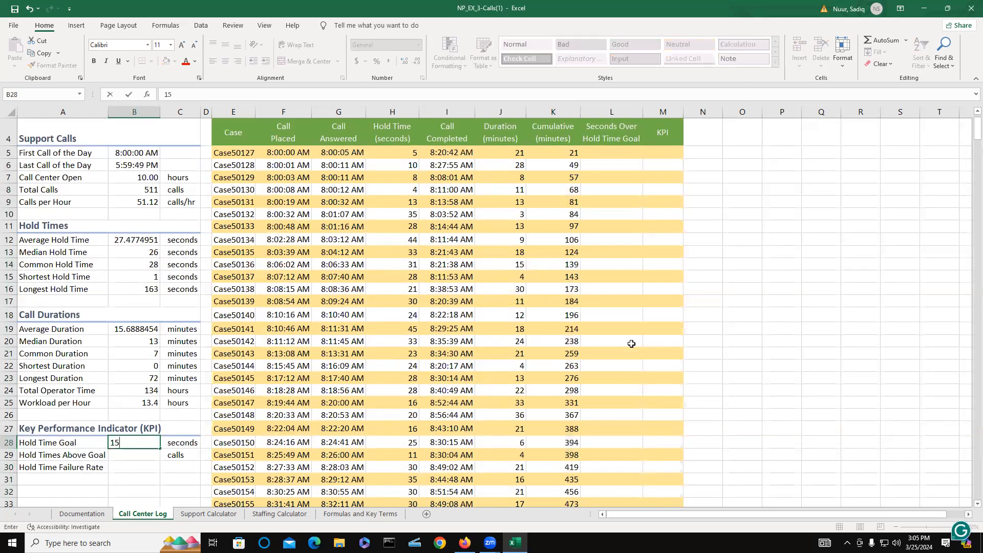
- Enter the formula =H5-B28 in the first Seconds Over Hold Time Goal cell, L5
left_click(618, 153)
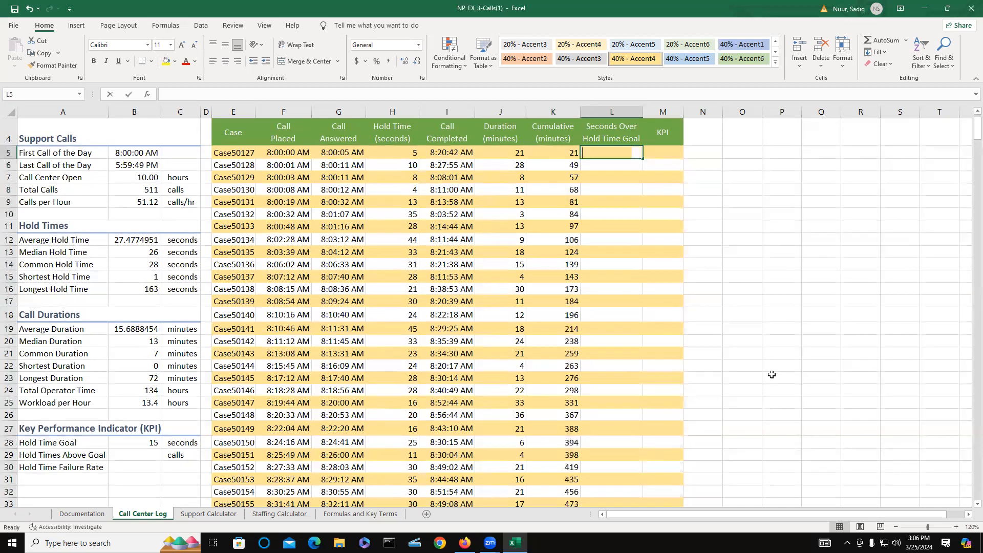
type("=")
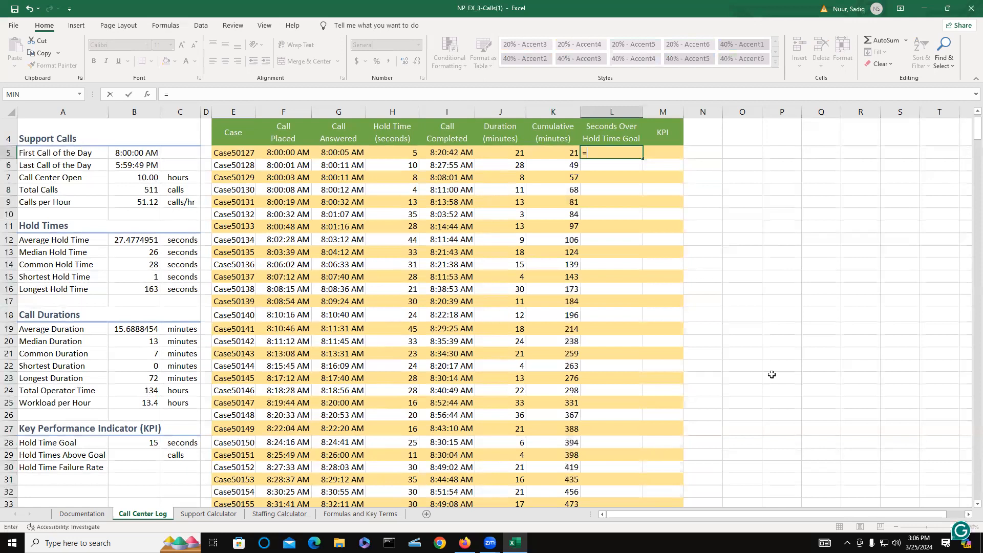
type("H")
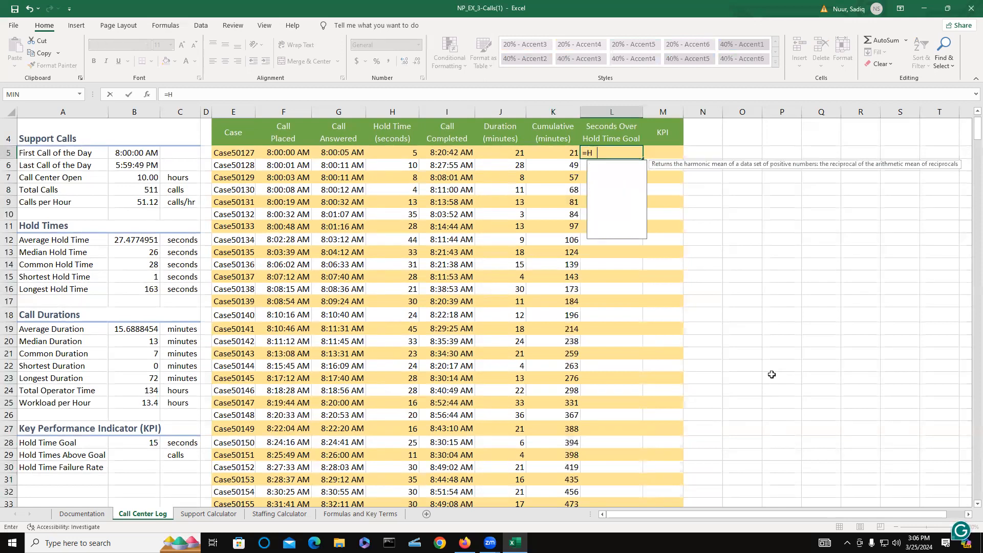
type("5-")
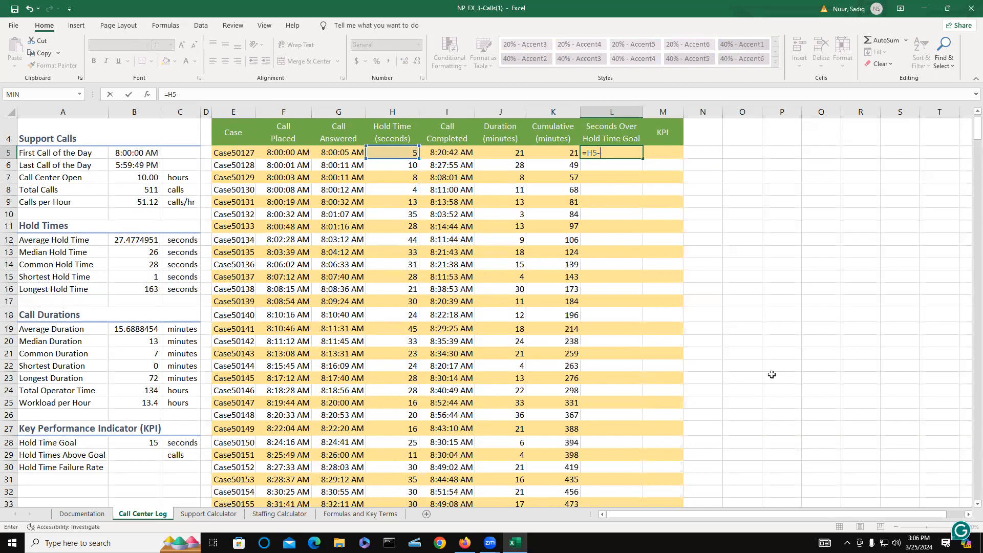
type("B28")
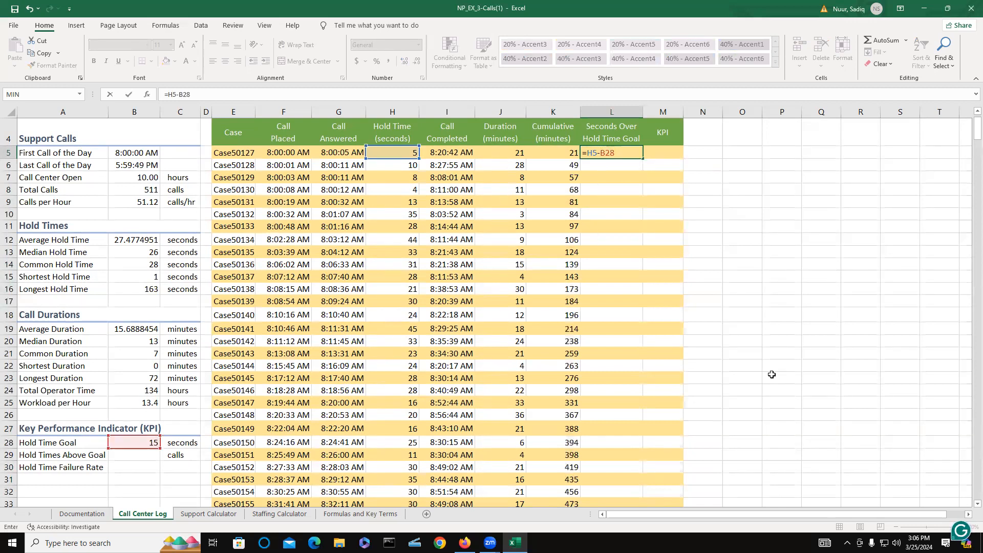
key("Return")
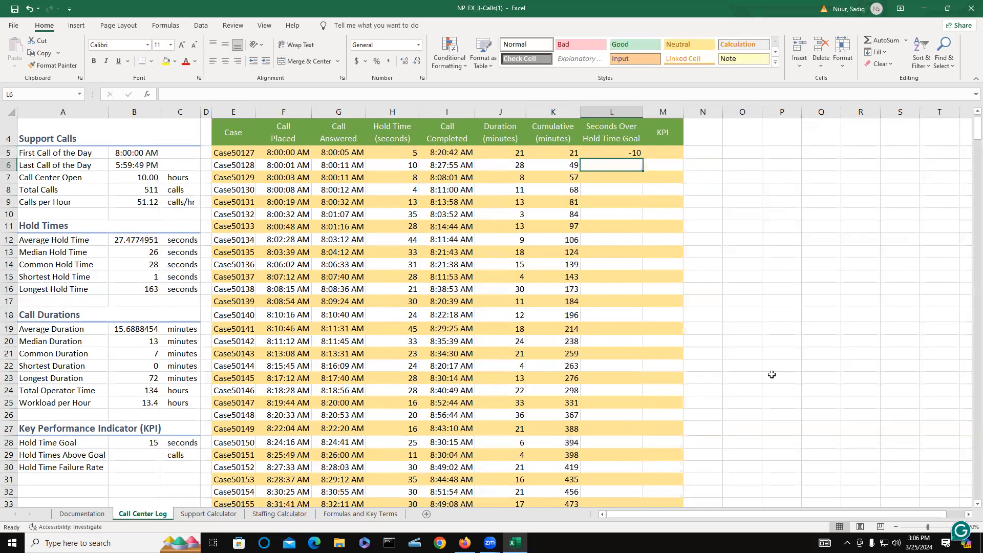
- Fill the L5 formula down to L9 and inspect the cell references in the copied formulas in L6 and L9
left_click(615, 148)
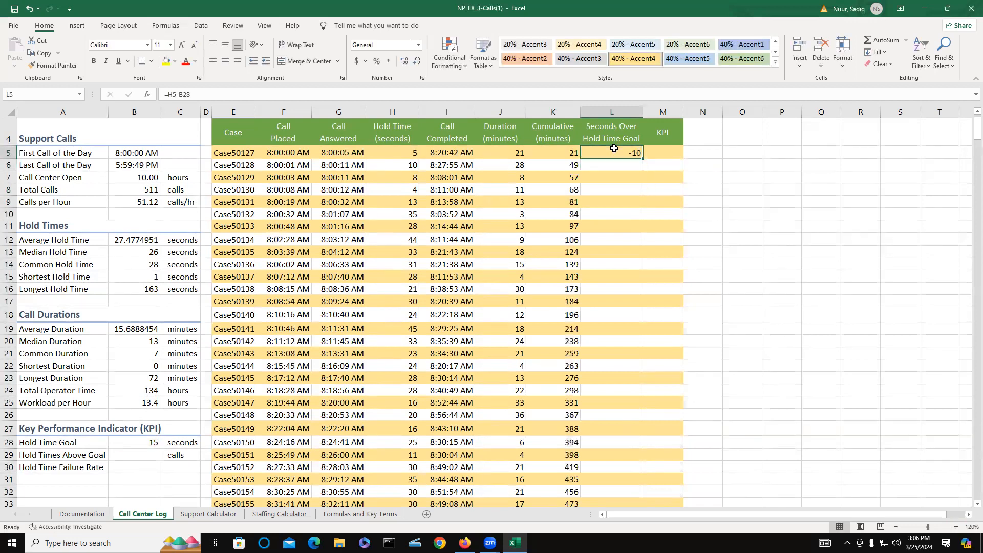
left_click_drag(642, 160, 642, 206)
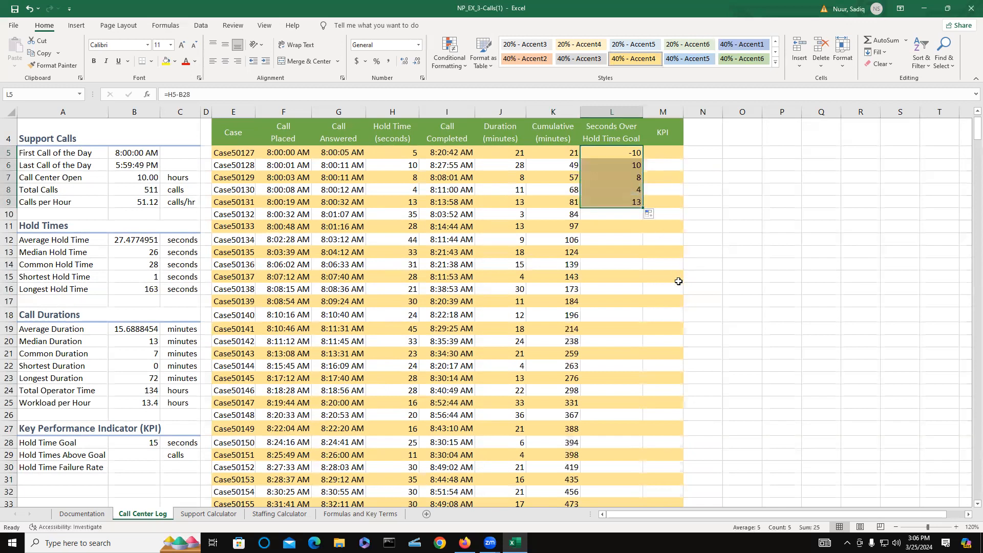
left_click(625, 162)
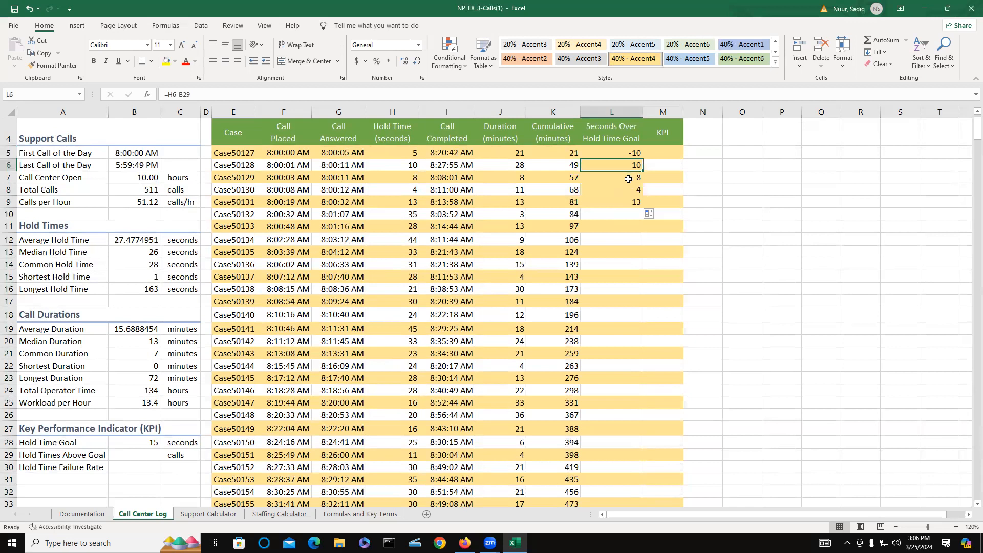
double_click(628, 165)
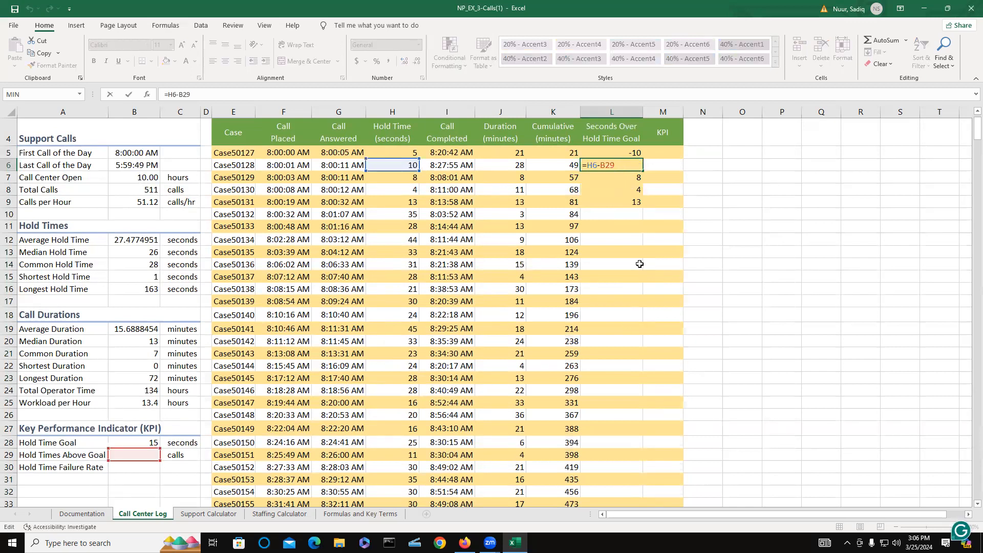
key("Return")
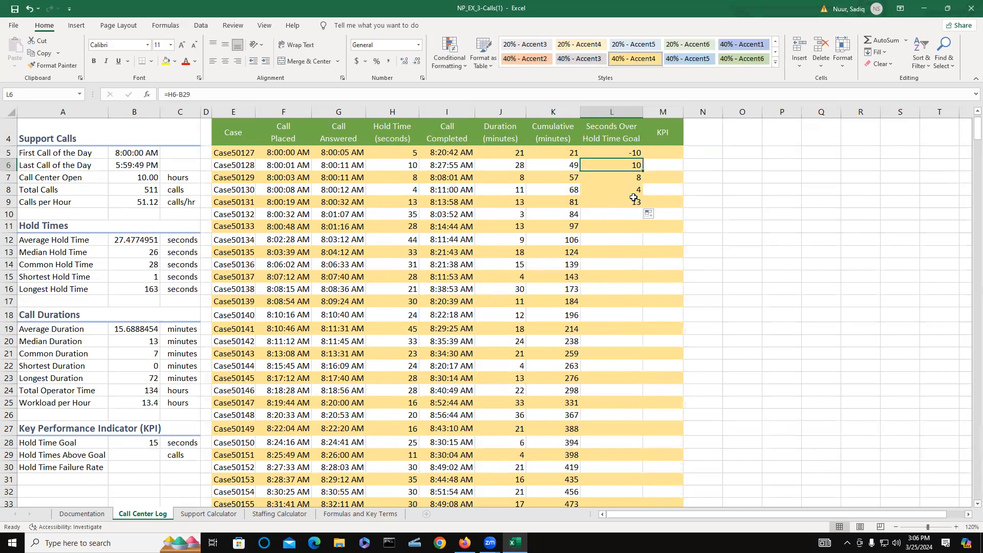
double_click(633, 202)
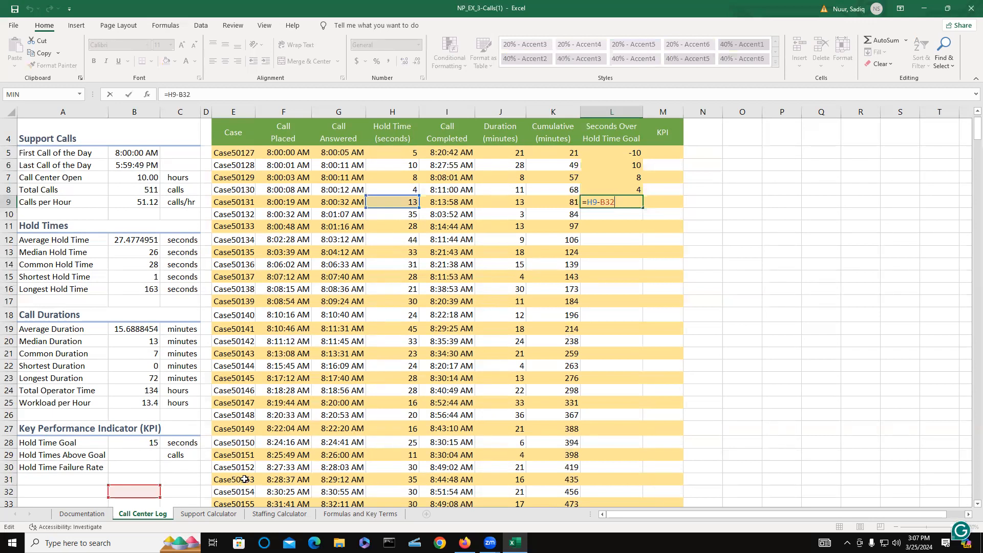
key("ctrl+Return")
- Undo the fill through L9 and the formula entry in L5
key("ctrl+z")
key("ctrl+z")
key("ctrl+z")
key("ctrl+z")
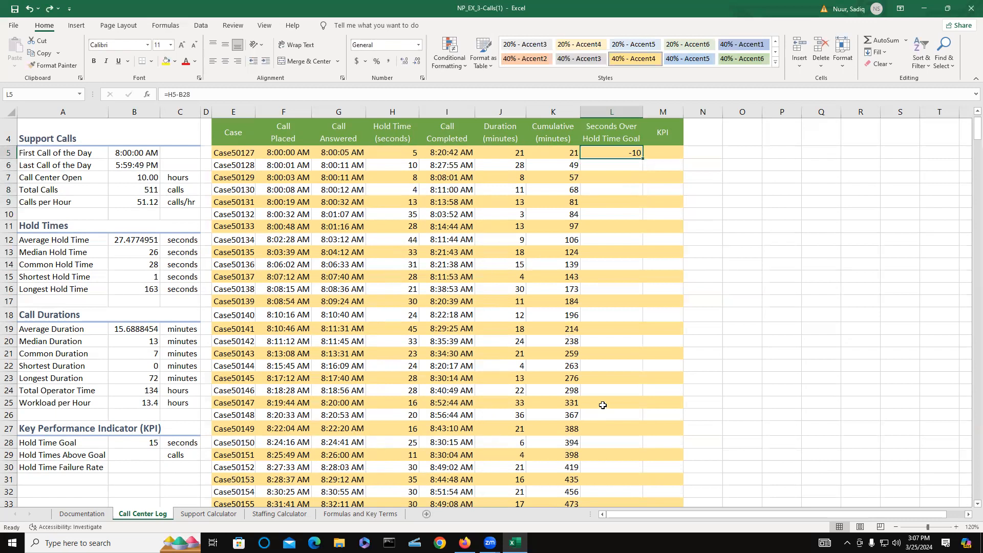
key("ctrl+z")
- Start the formula =H5-B28 in L5 to subtract the hold time goal from the call's hold time
type("=")
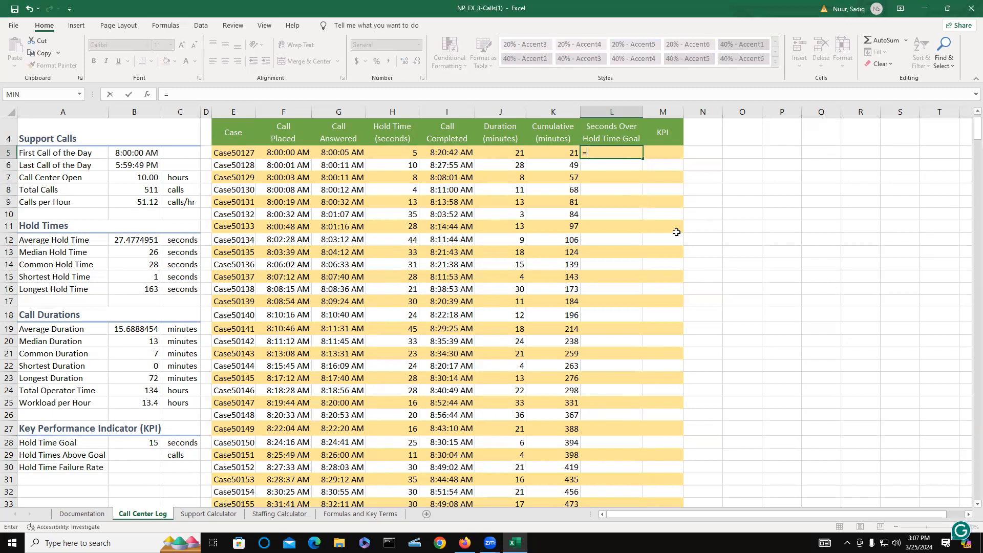
type("H5")
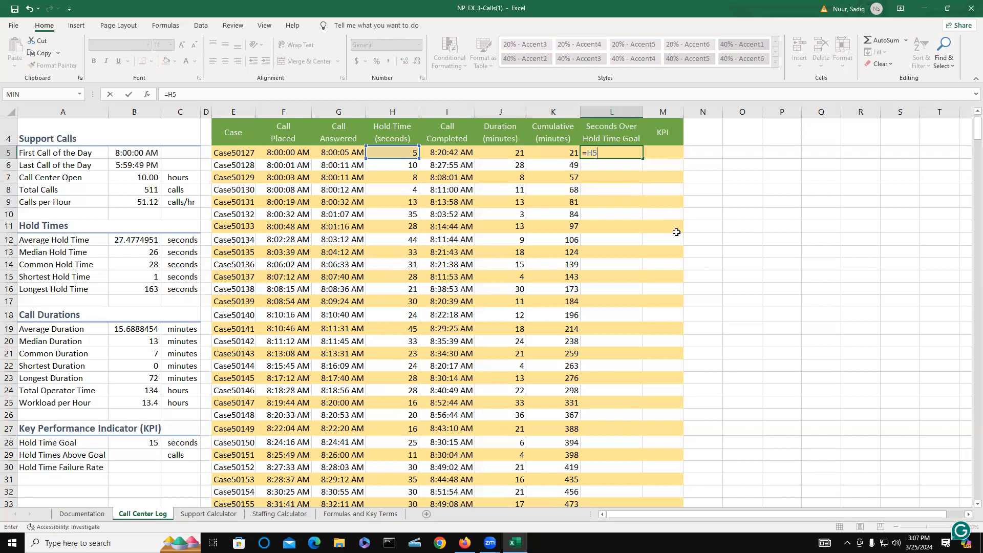
type("-B28")
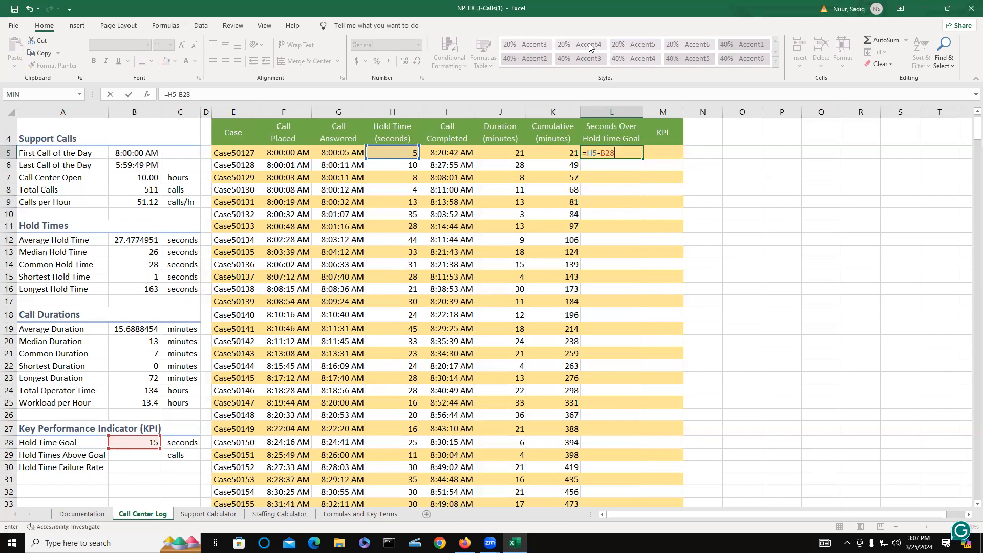
mouse_move(719, 218)
left_mouse_down()
mouse_move(769, 212)
mouse_move(734, 305)
left_mouse_up()
left_click_drag(704, 267, 788, 274)
left_click_drag(772, 234, 793, 300)
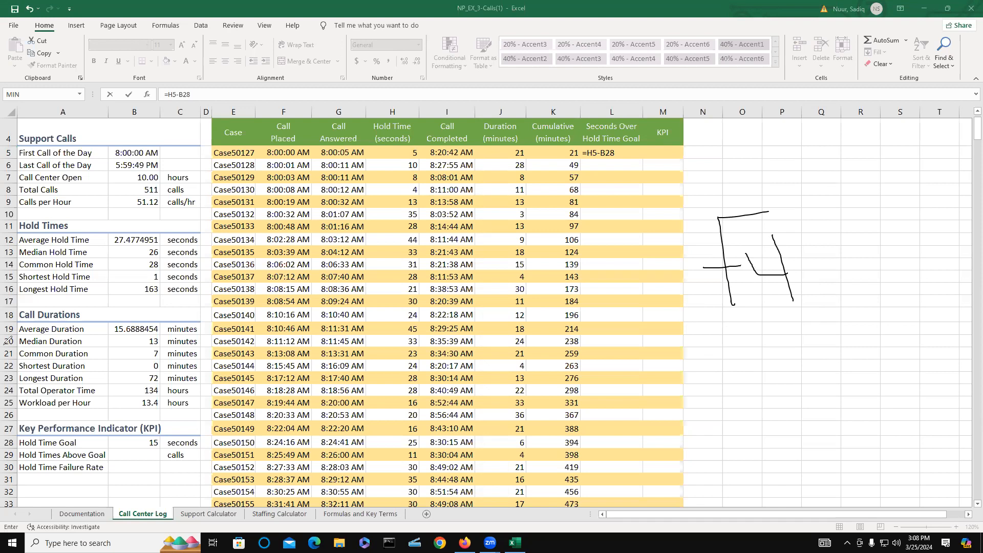
left_click(4, 115)
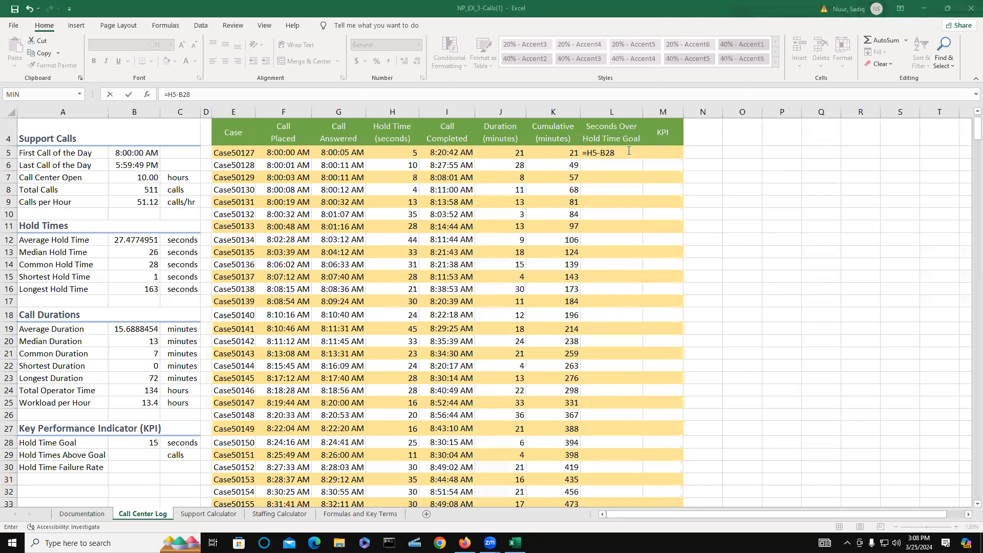
- Make the B28 reference absolute so the L5 formula reads =H5-$B$28, and commit it
left_click(601, 153)
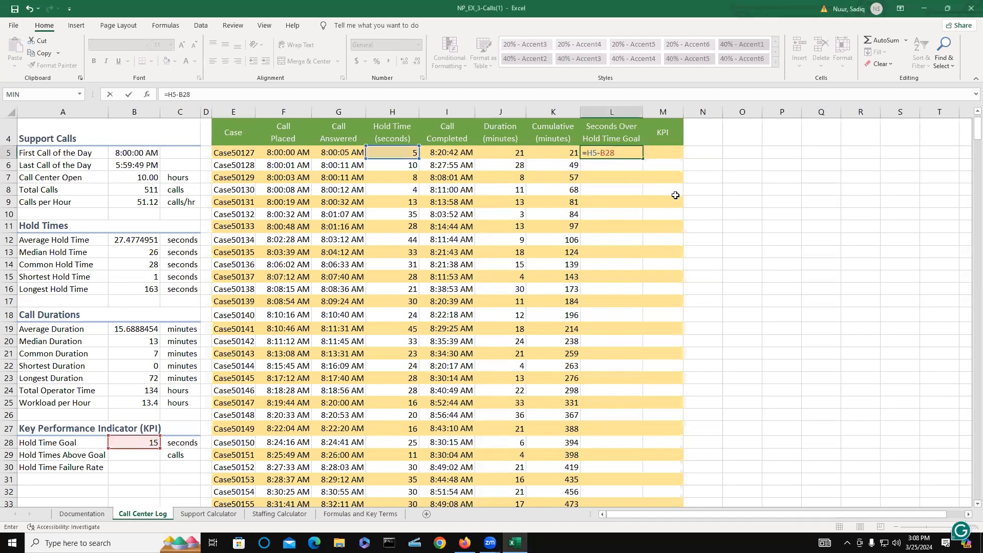
key("F4")
key("Return")
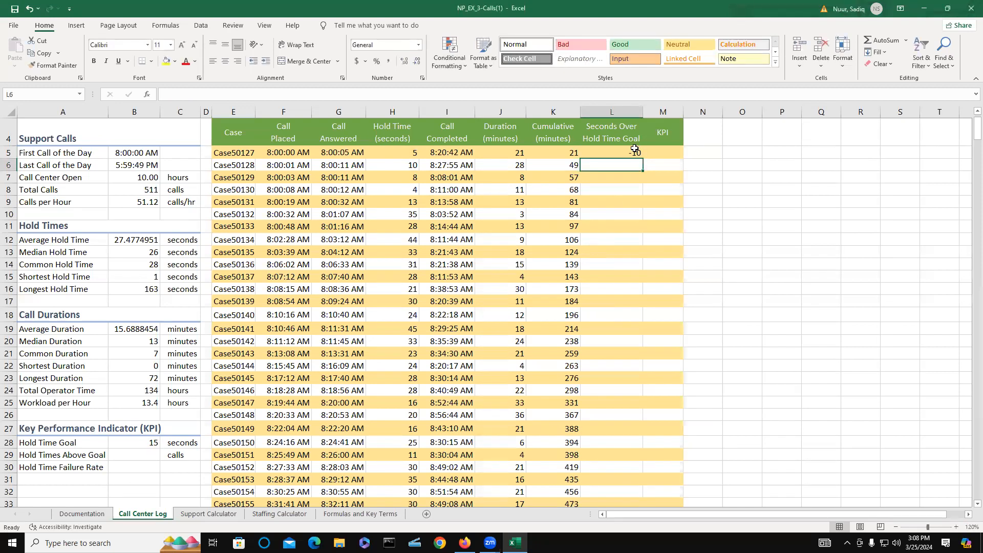
- Fill the L5 formula down through L515 without formatting, keeping the banded rows
left_click(633, 152)
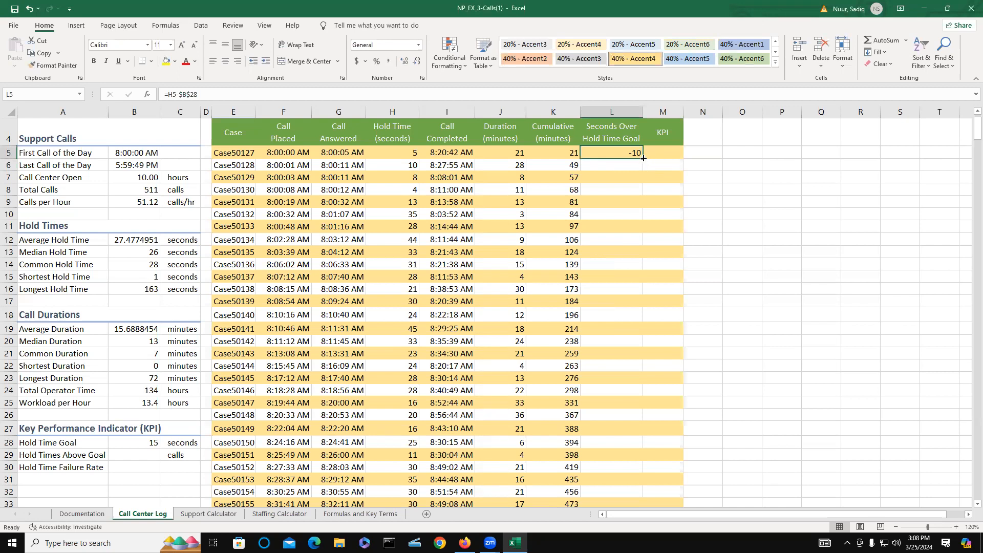
left_click_drag(643, 158, 740, 474)
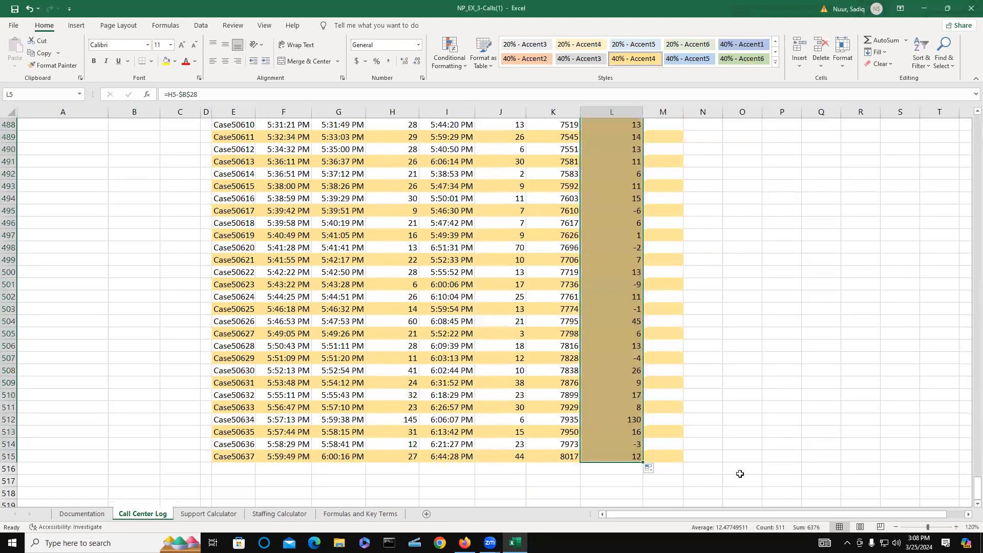
left_click(658, 470)
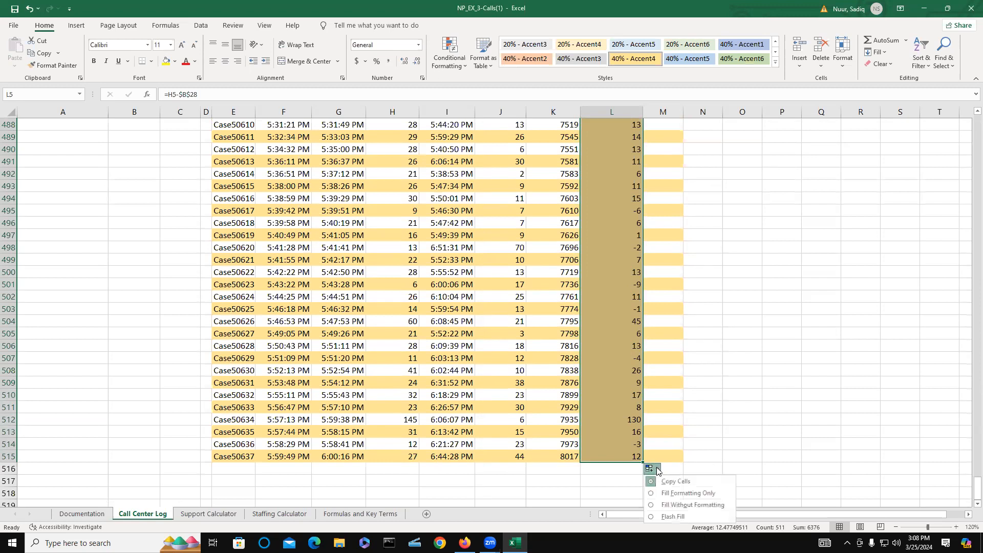
left_click(651, 506)
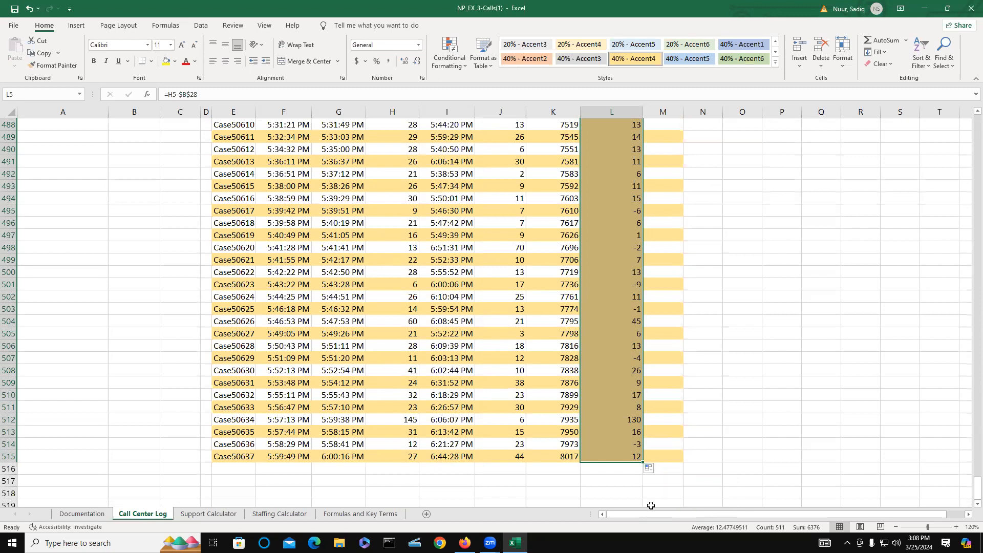
key("ctrl+BackSpace")
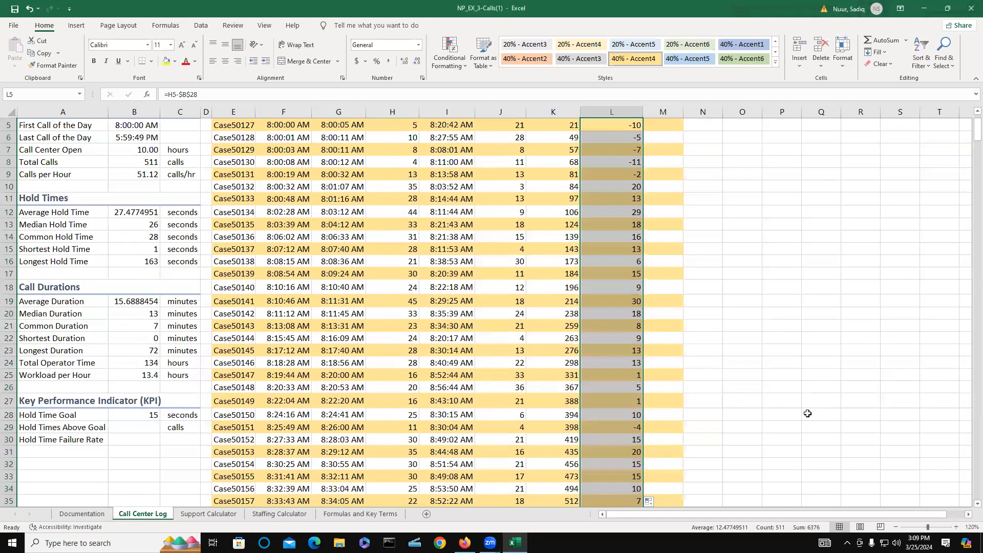
scroll(793, 397, "up", 2)
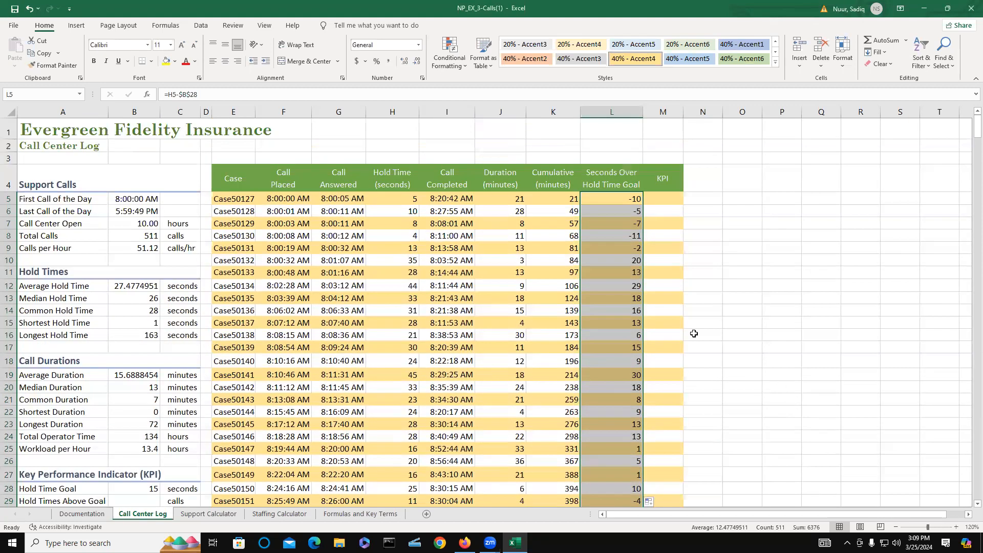
- Insert the IF function from the Logical category into the first KPI cell, M5
left_click(665, 199)
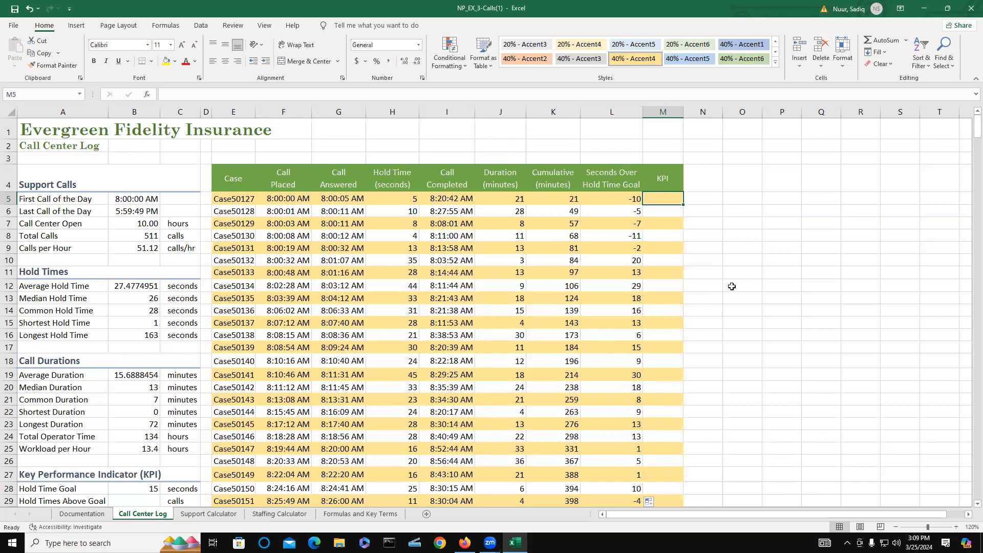
left_click(147, 96)
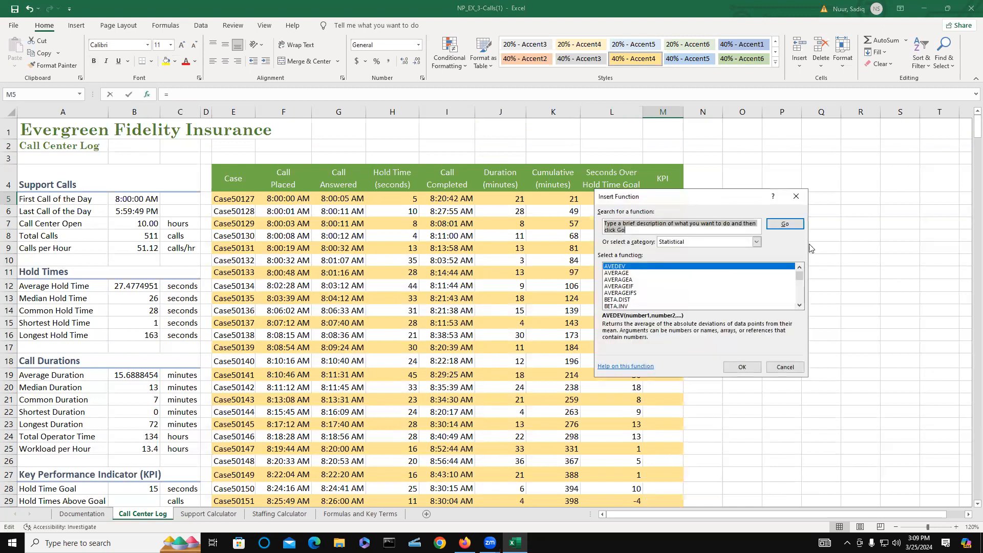
left_click(757, 242)
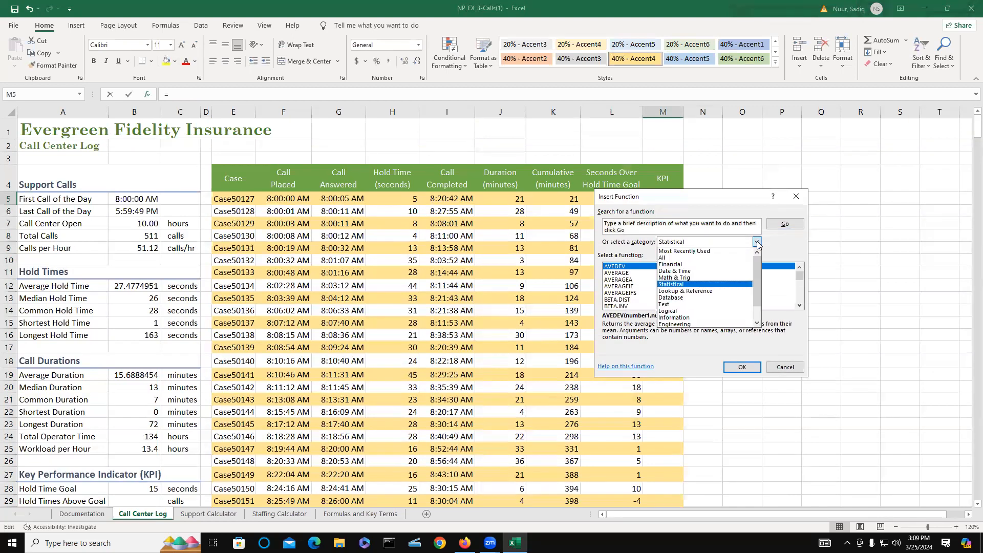
left_click(671, 311)
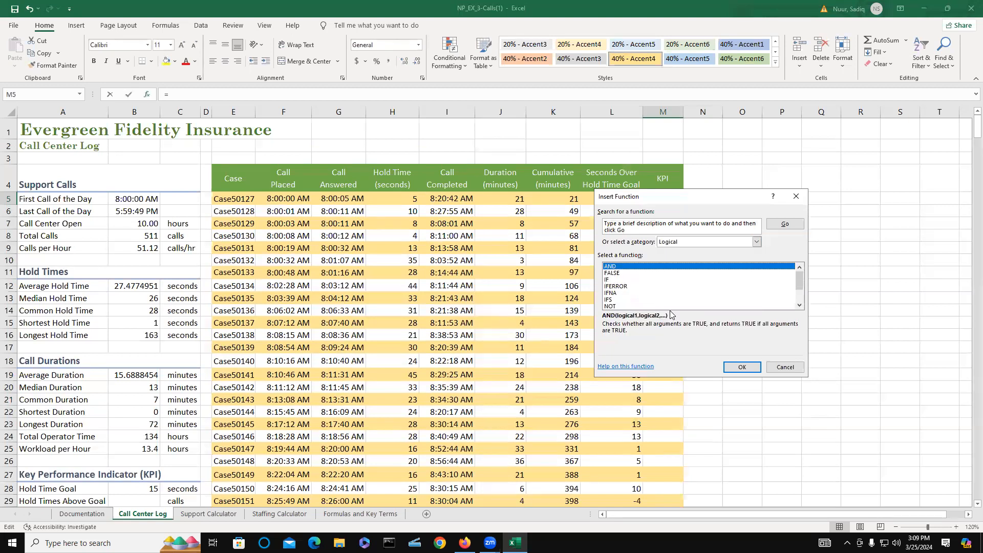
left_click(609, 280)
left_click(740, 368)
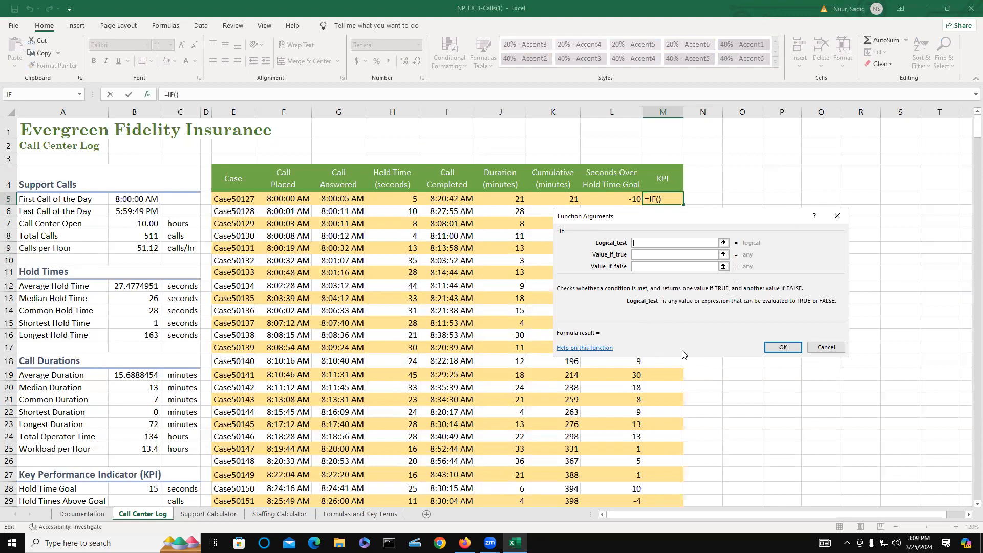
- Set the IF arguments to logical test L5>0, value if true 1 and value if false 0, and accept the formula
type("L5>0")
left_click(661, 257)
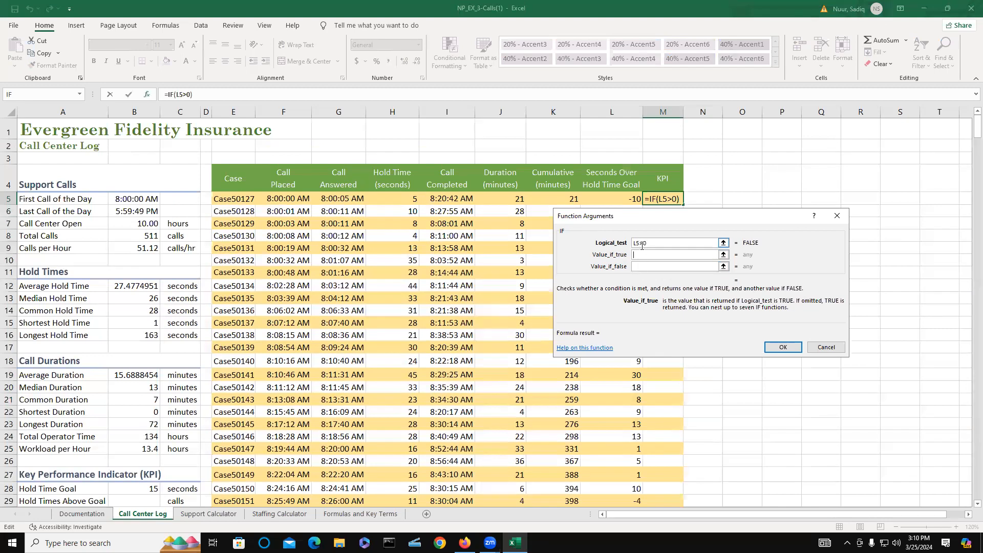
type("1")
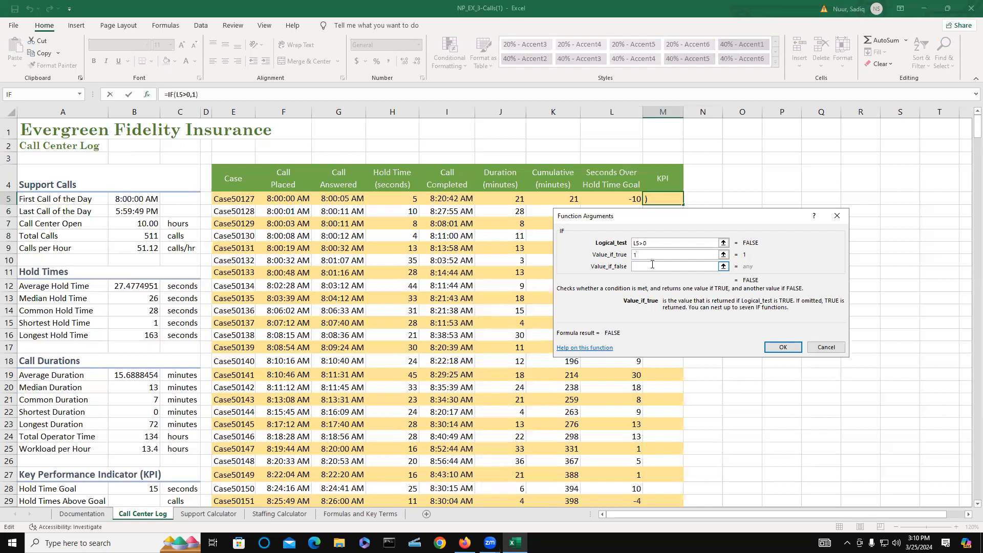
left_click(642, 267)
type("0")
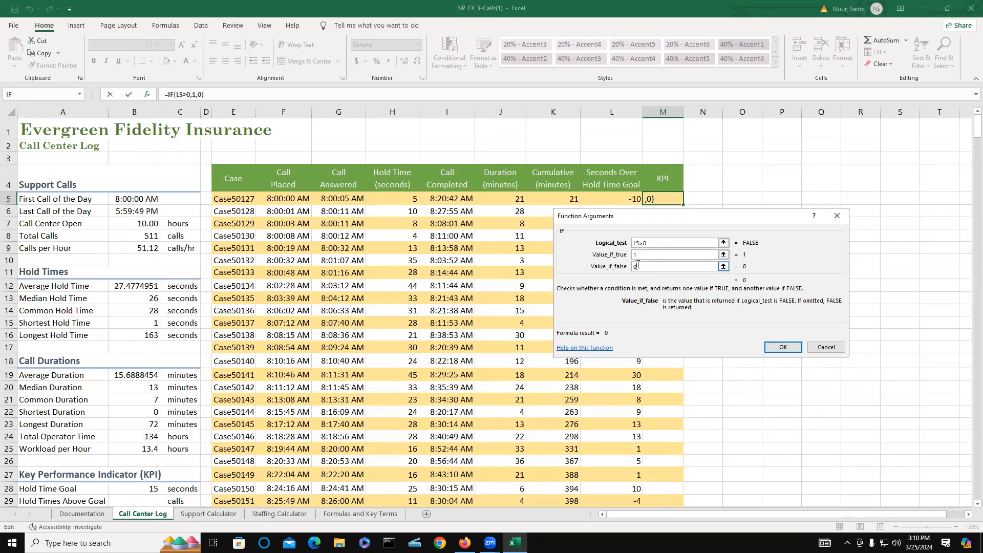
left_click(787, 346)
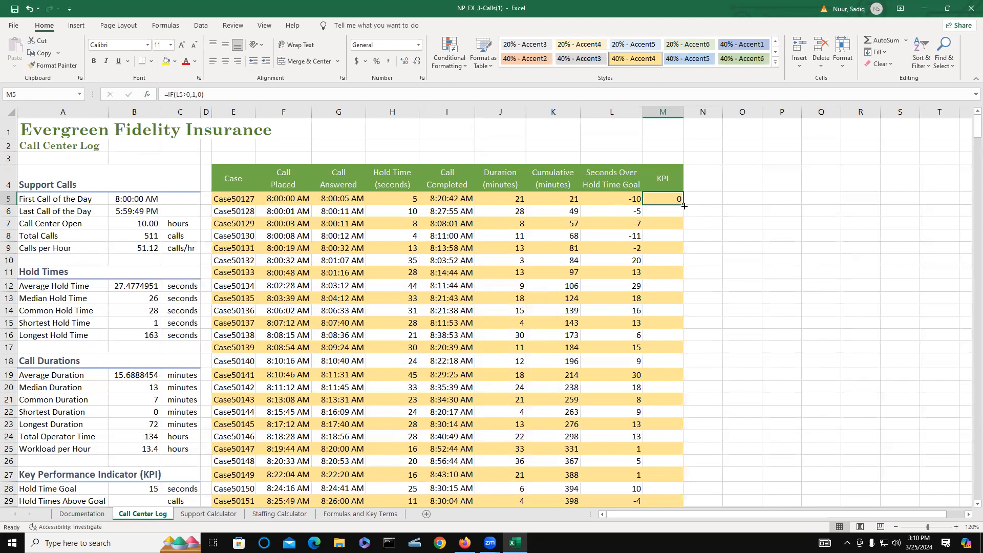
- Fill the M5 KPI formula down through M515 without formatting, and review the formula in M5
left_click_drag(683, 205, 667, 470)
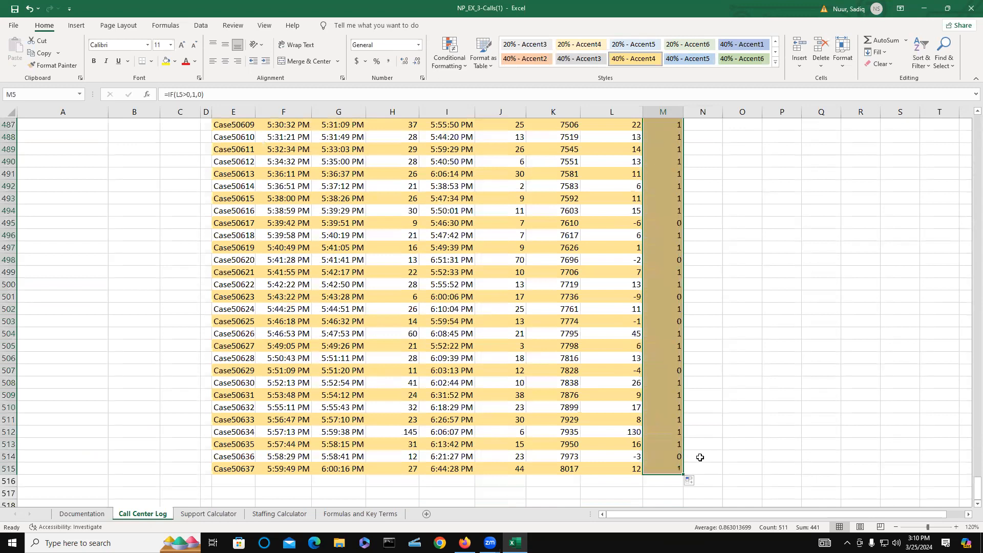
left_click(694, 484)
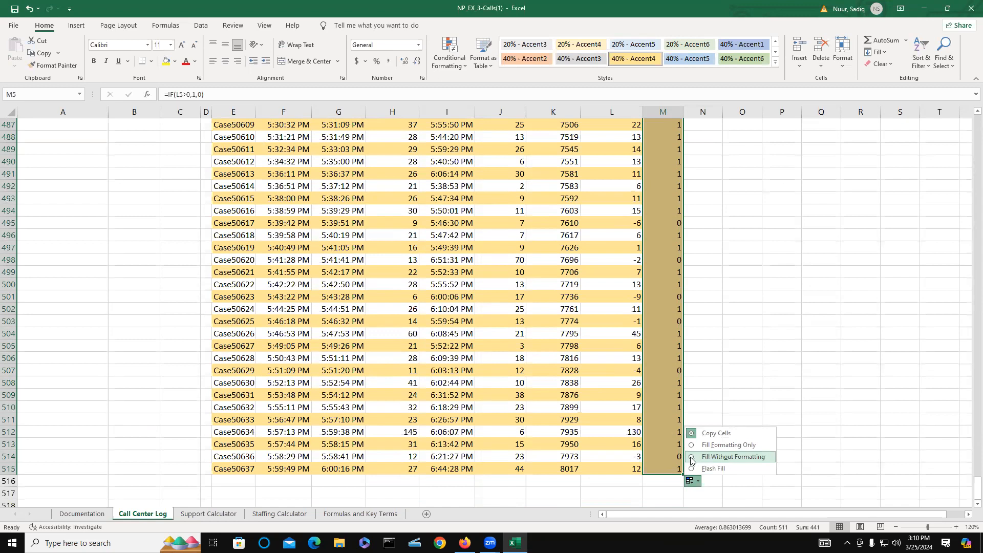
left_click(691, 458)
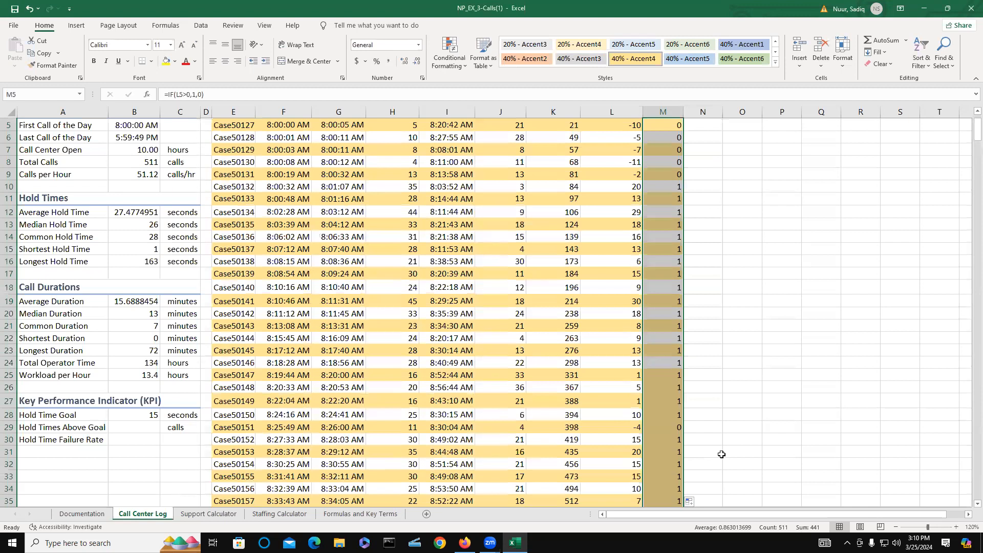
scroll(746, 438, "up", 2)
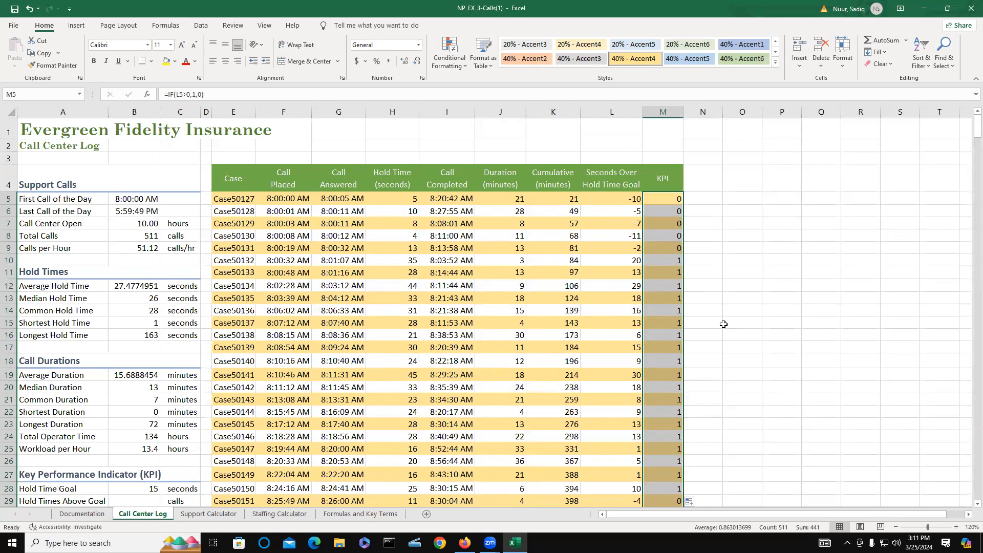
left_click(728, 288)
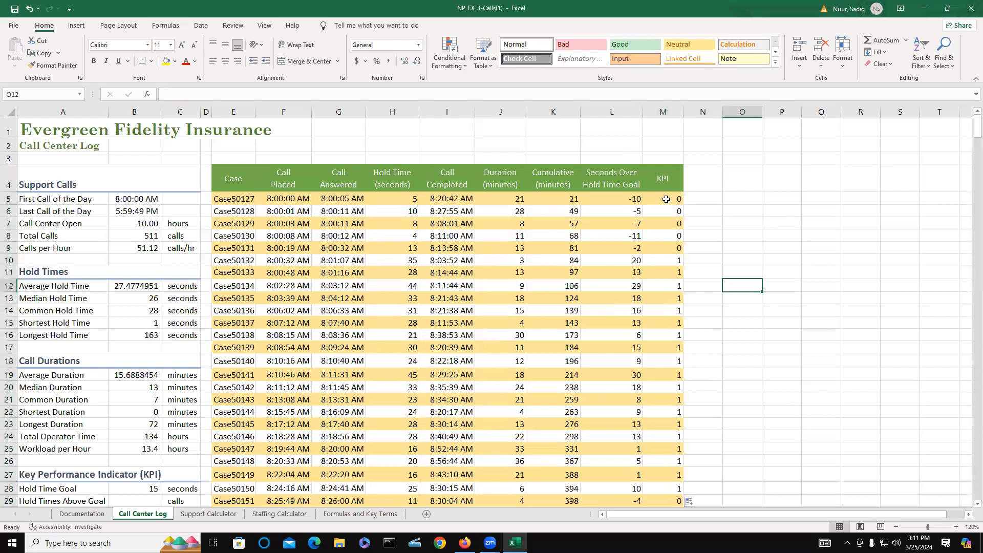
double_click(666, 199)
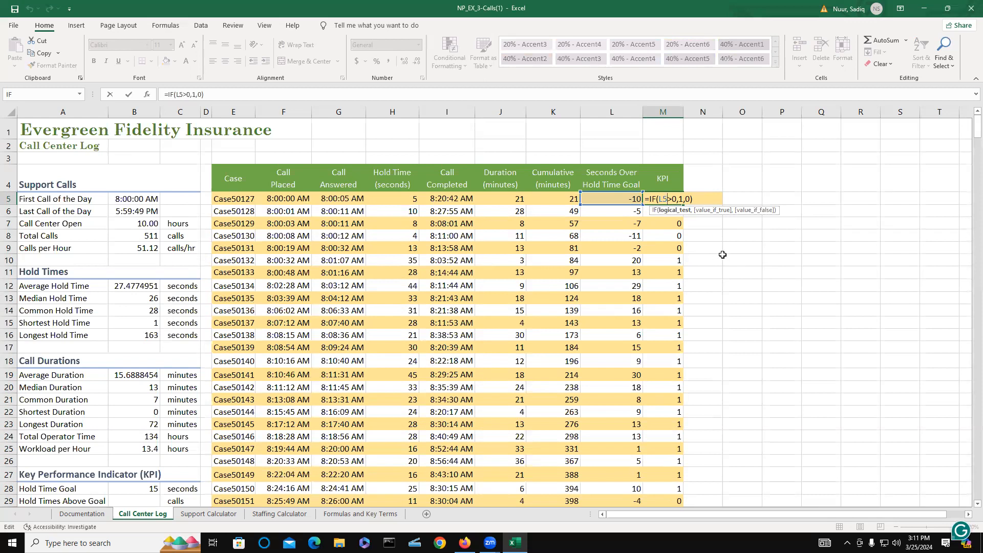
key("Return")
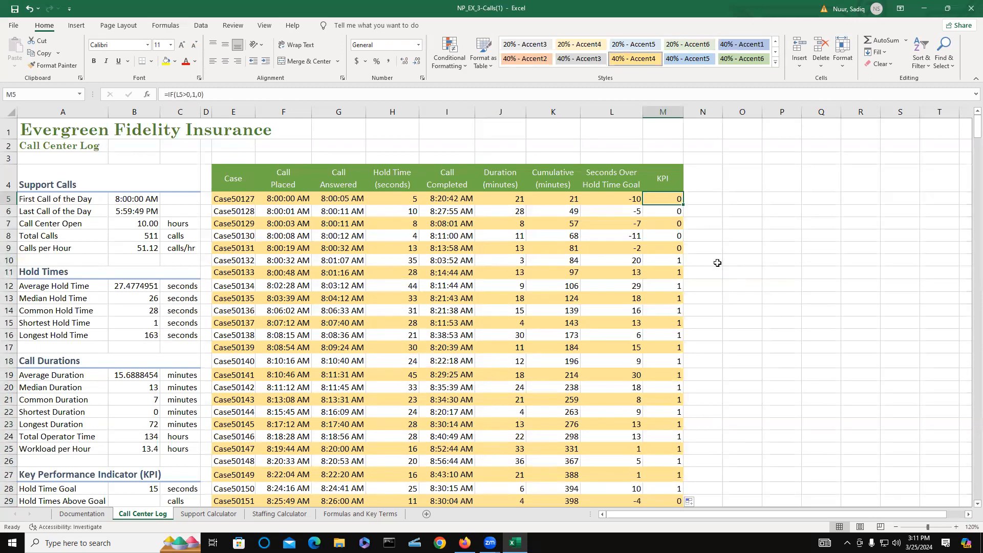
- Enter =SUM(M:M) in B29 to total the hold times above the goal
scroll(277, 278, "down", 3)
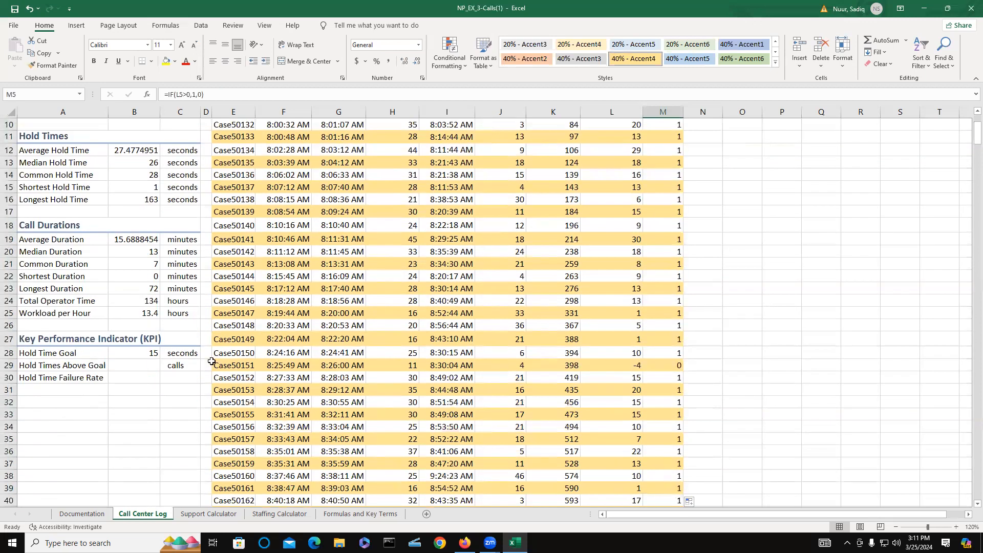
left_click(133, 365)
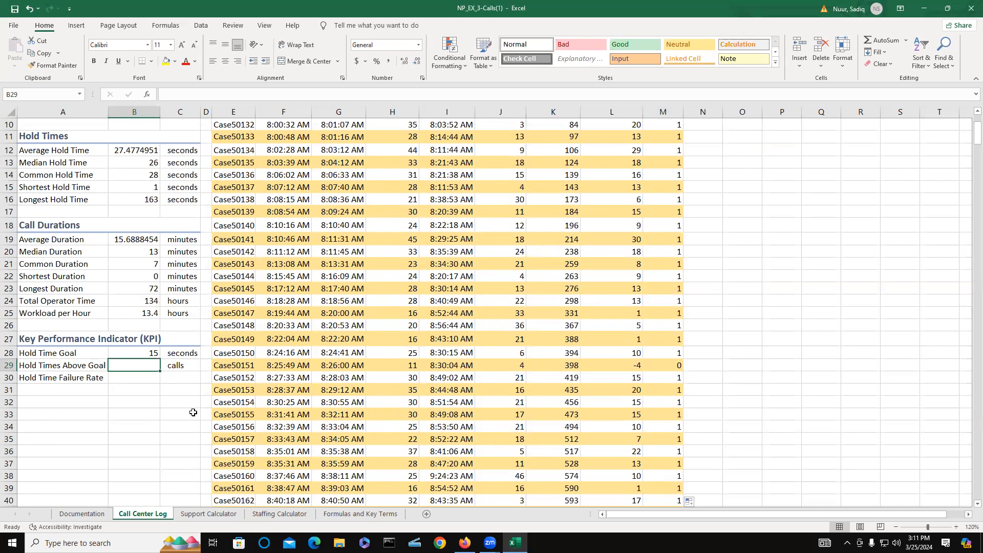
type("=")
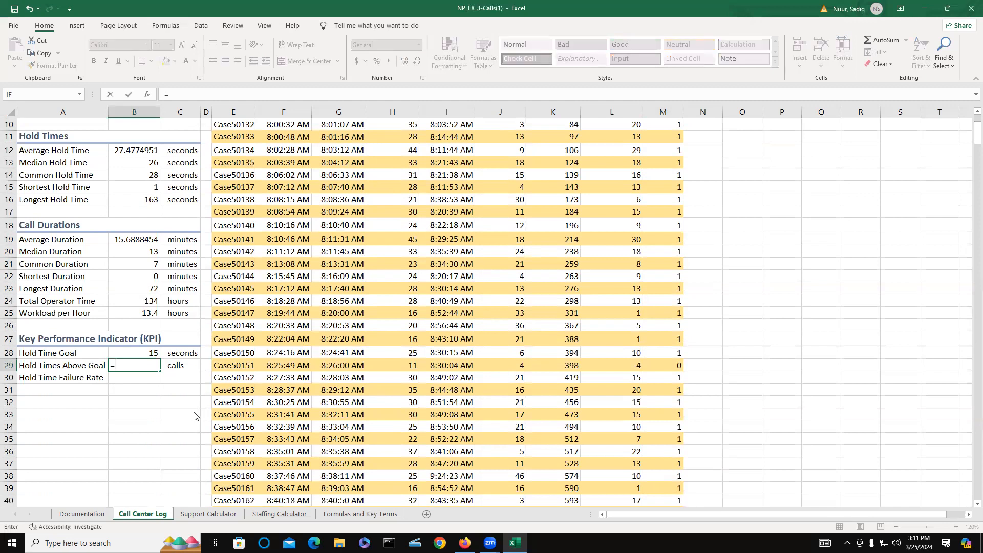
type("SUM")
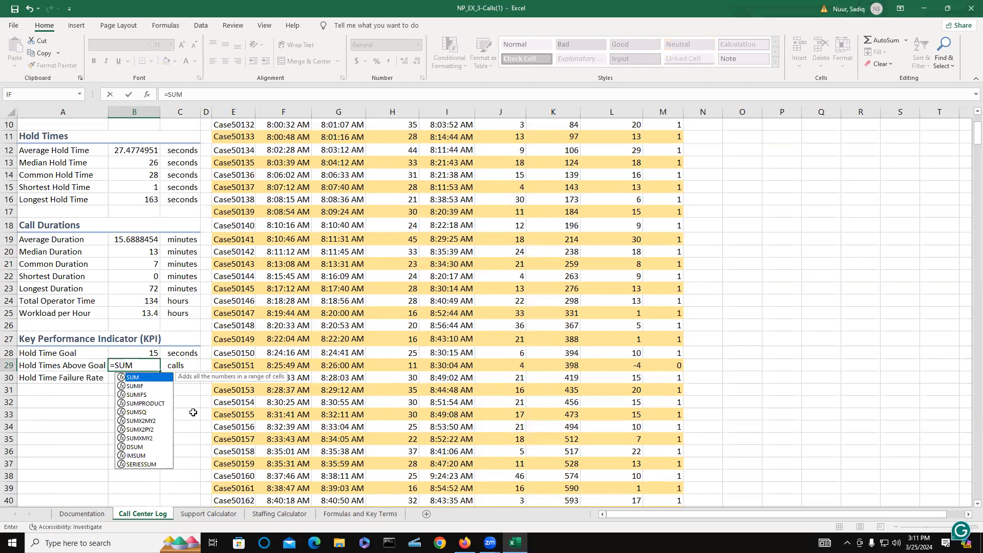
type("(")
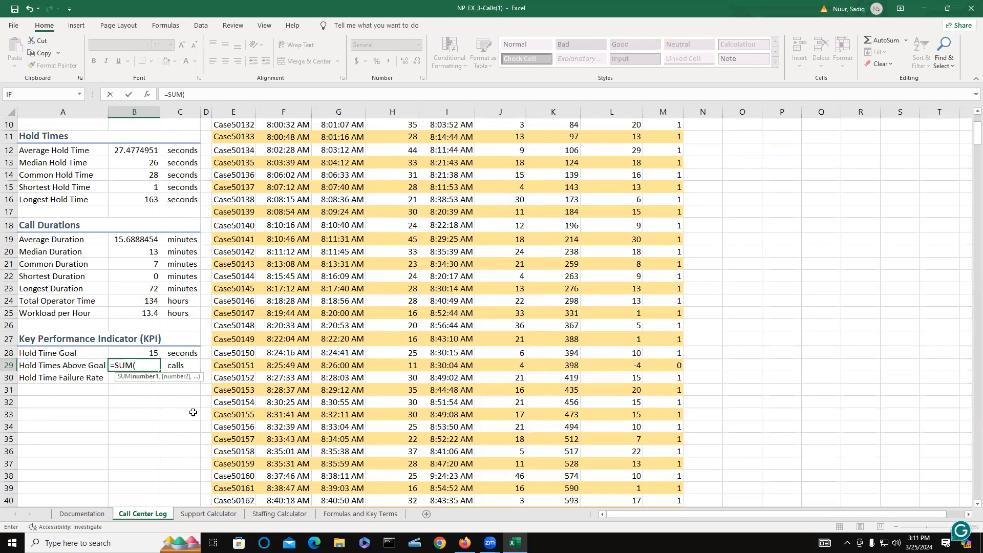
type("M:M")
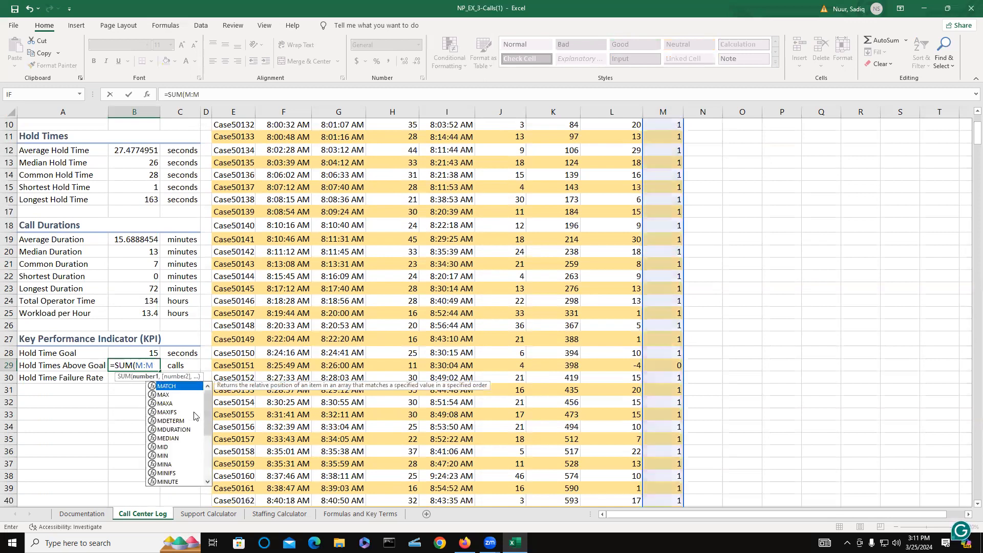
type(")")
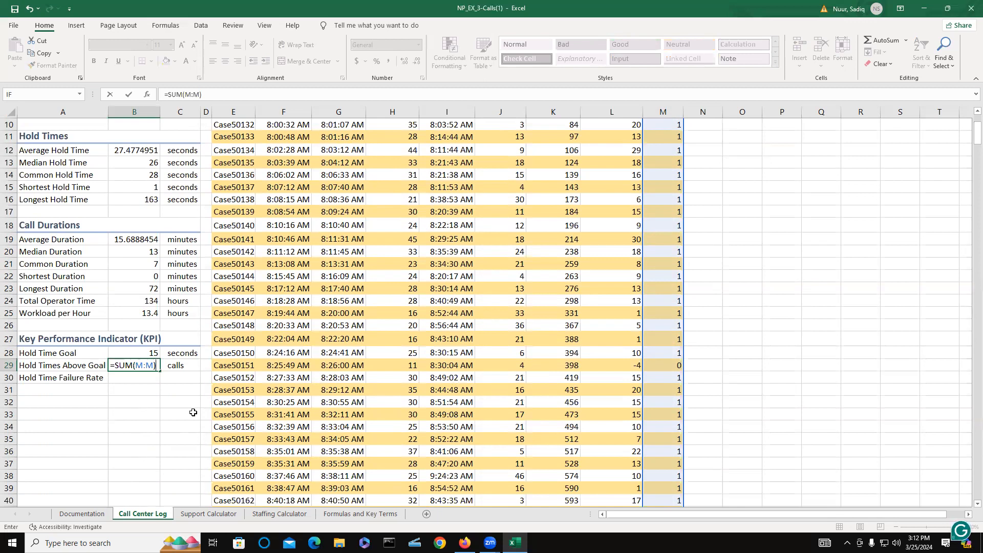
key("Return")
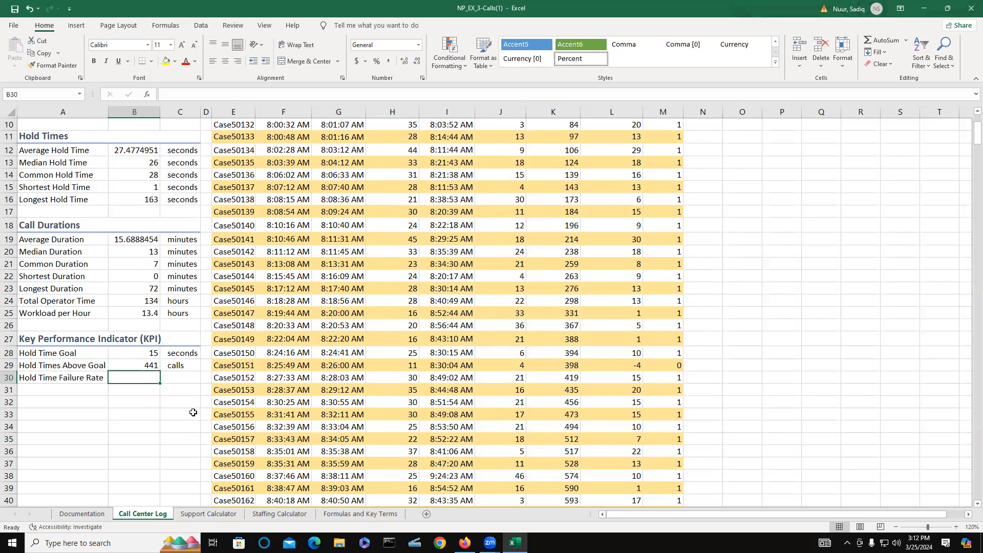
- Enter =B29/B8 in B30 to calculate the hold time failure rate
type("=B29")
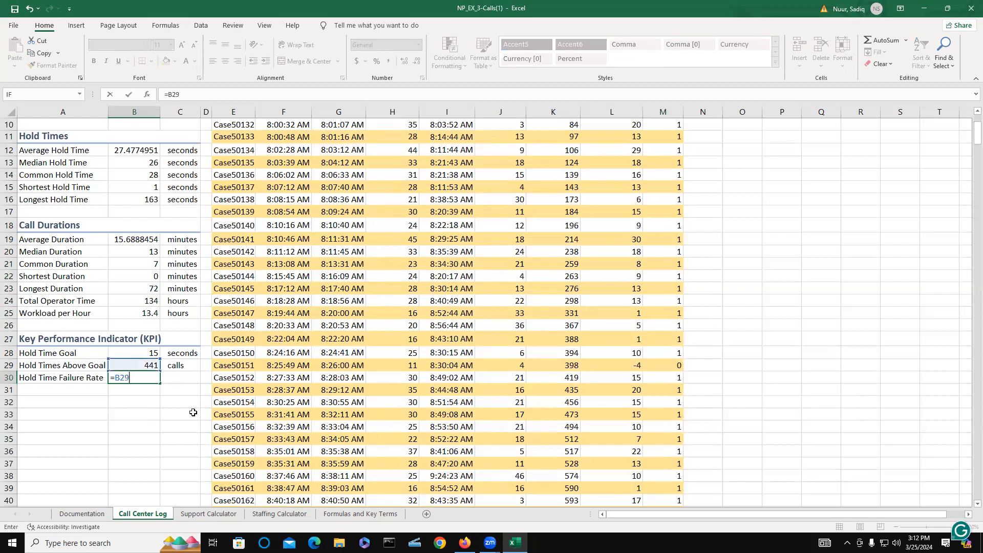
type("/B")
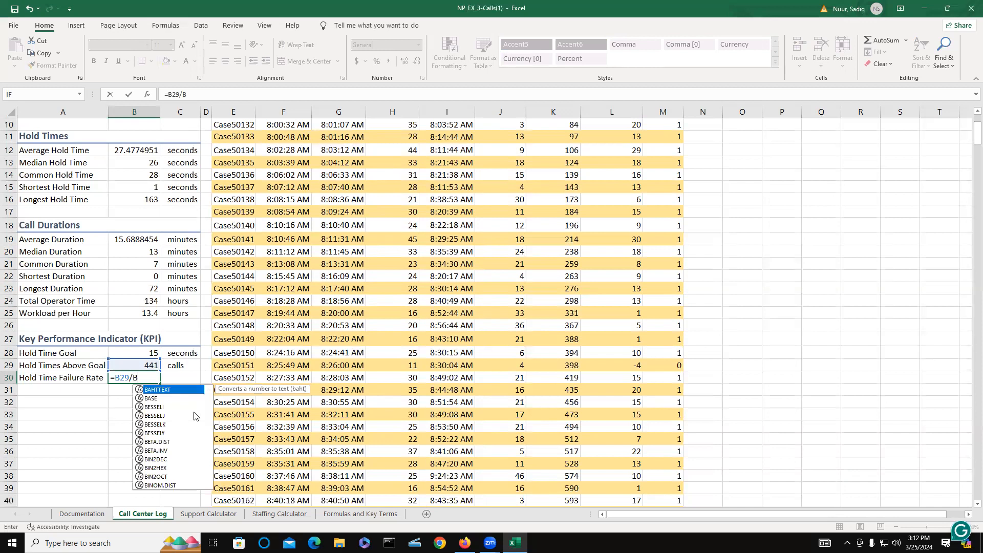
type("8")
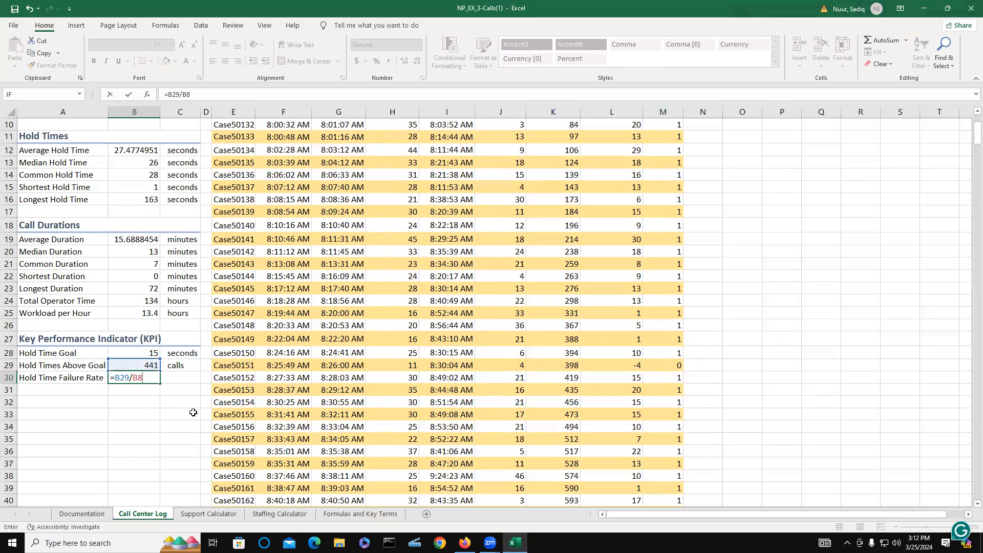
key("Return")
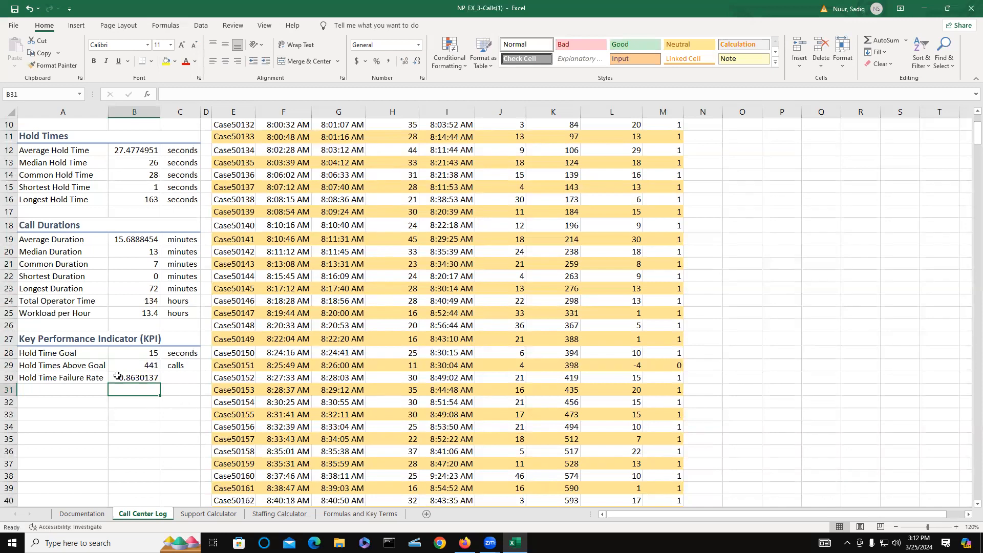
- Format the hold time failure rate in B30 as a percentage
left_click(137, 379)
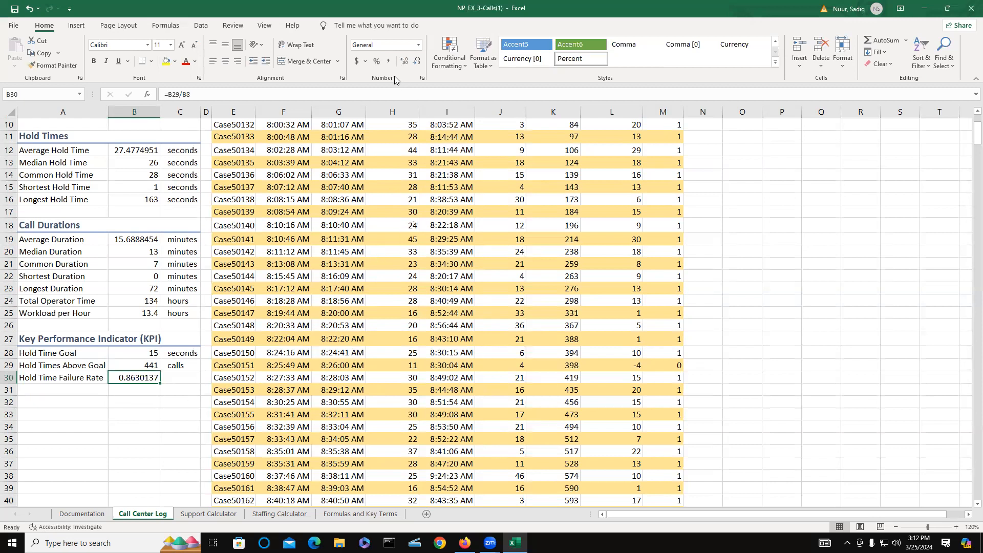
key("ctrl")
key("ctrl")
key("ctrl")
left_click(376, 62)
left_click(232, 470)
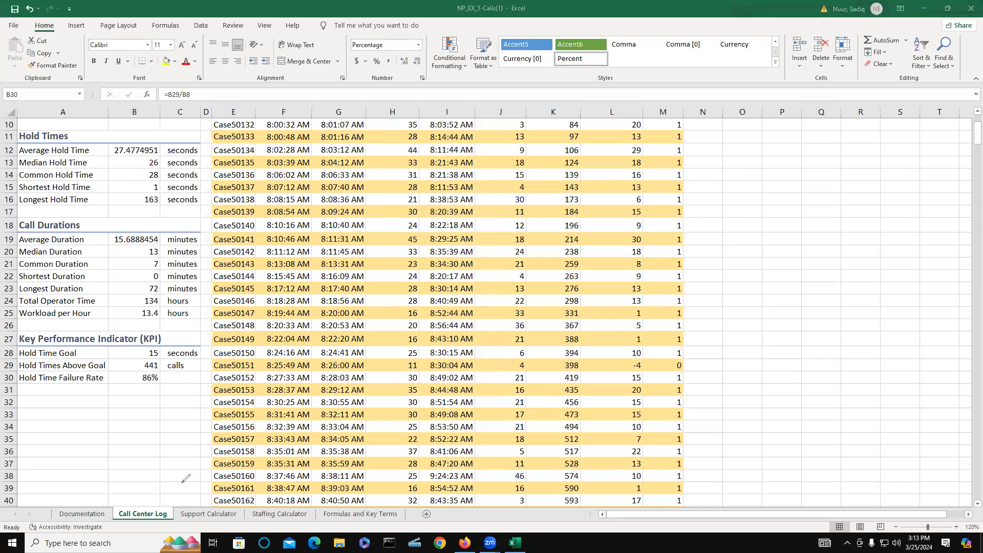
mouse_move(196, 499)
left_mouse_down()
mouse_move(175, 508)
mouse_move(209, 525)
mouse_move(252, 502)
mouse_move(187, 495)
left_mouse_up()
left_click(46, 335)
- Apply the Input cell style to B6:B9 on the Support Calculator sheet
left_click(203, 515)
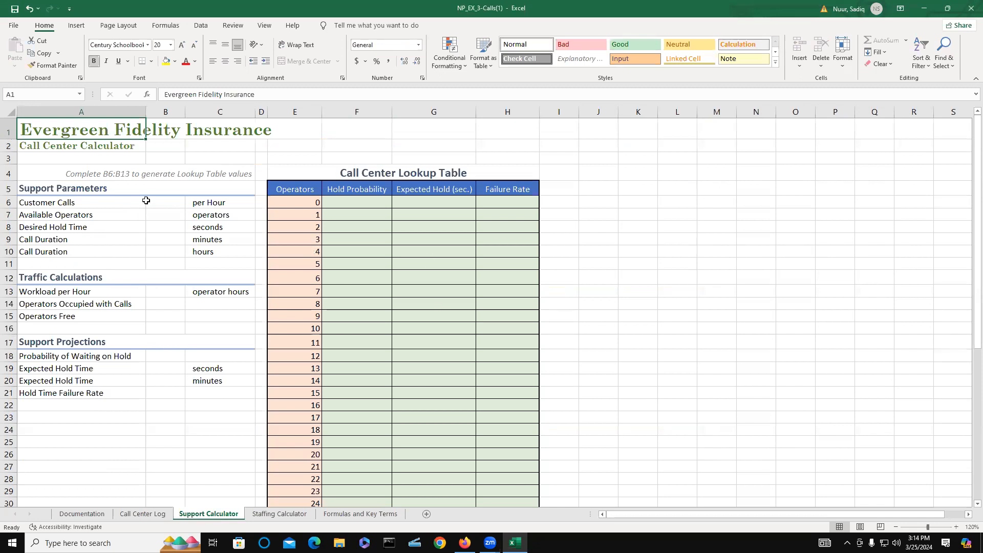
left_click(168, 200)
left_click_drag(169, 201, 165, 236)
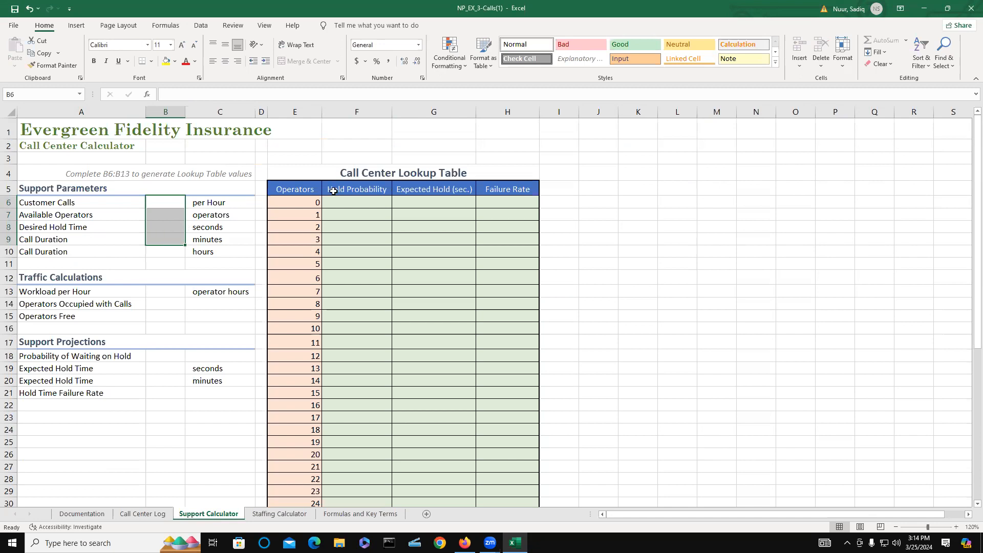
left_click(619, 78)
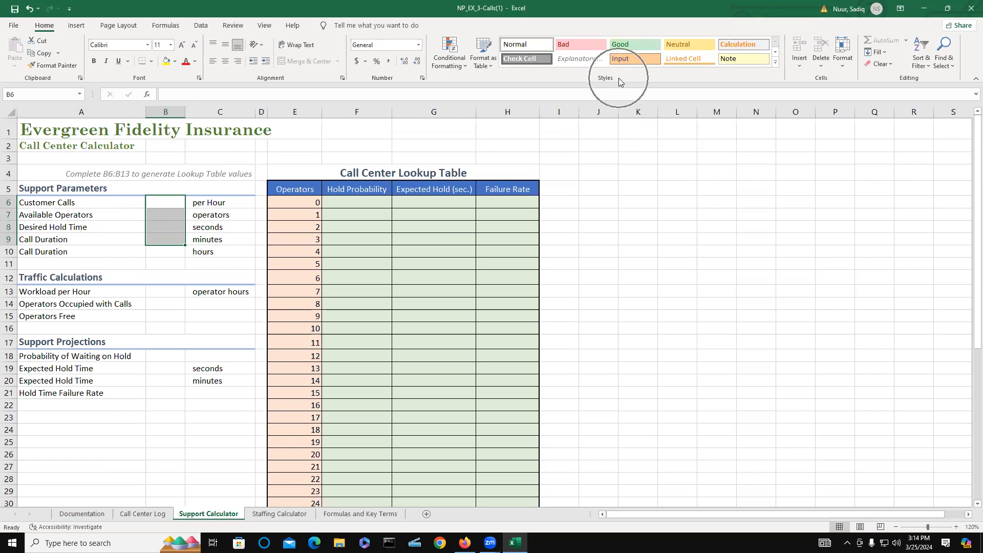
left_click(777, 65)
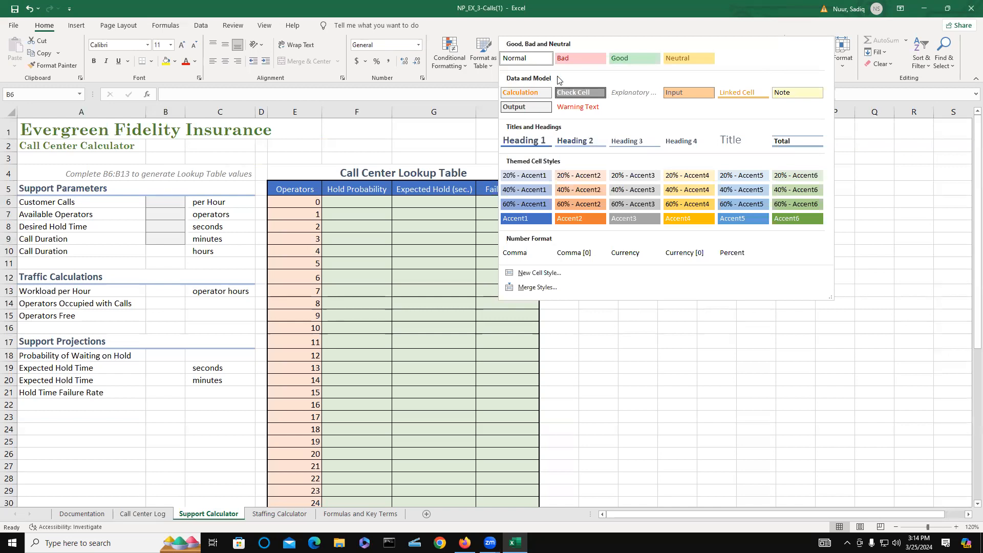
left_click(685, 92)
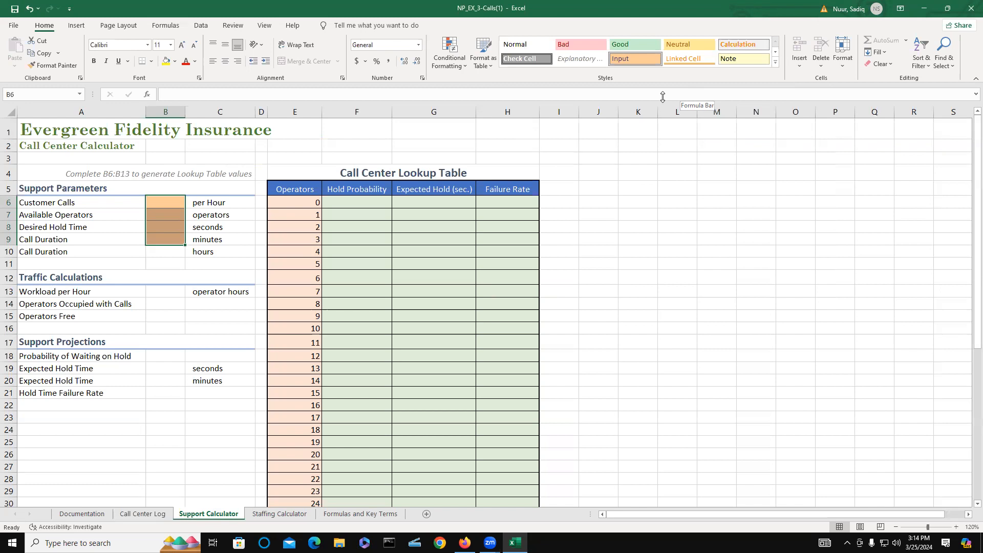
- Apply the Calculation cell style to the call duration in hours, B10, and to the traffic calculation cells B13:B15
left_click(162, 251)
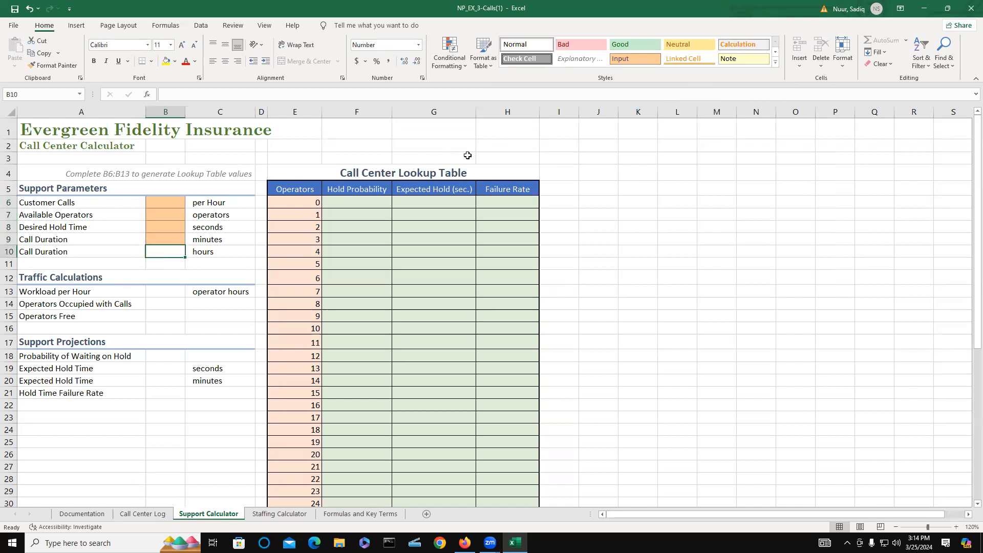
left_click(776, 65)
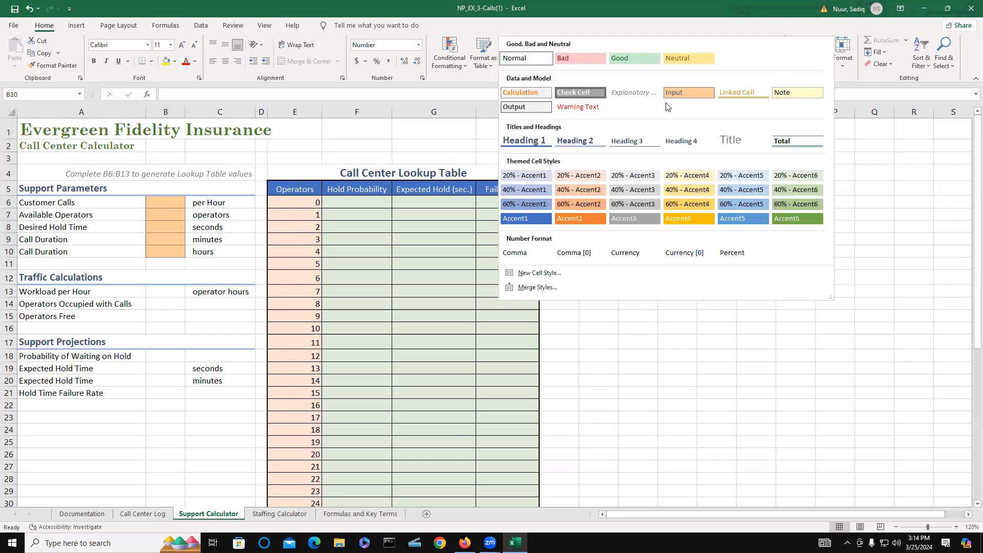
left_click(520, 93)
left_click(156, 292)
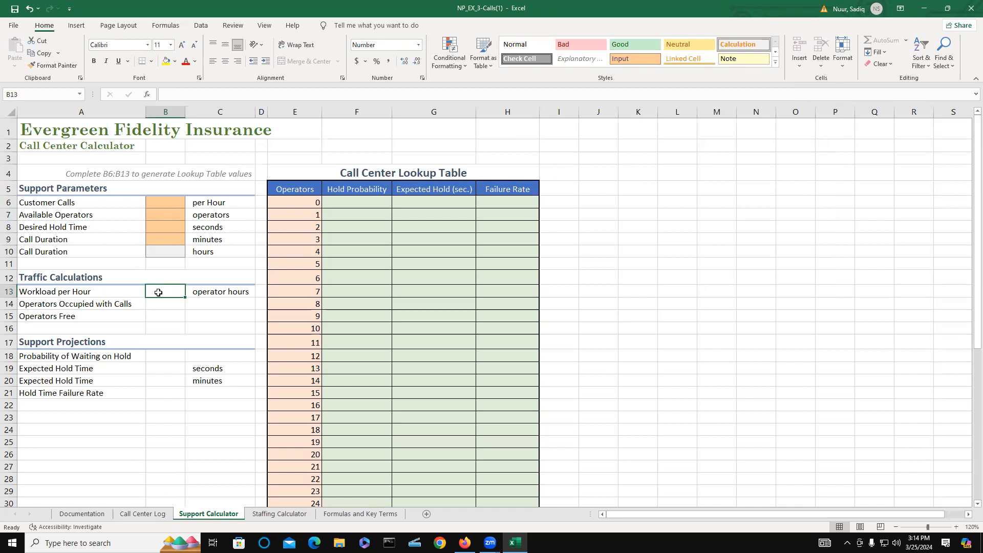
left_click_drag(160, 296, 167, 317)
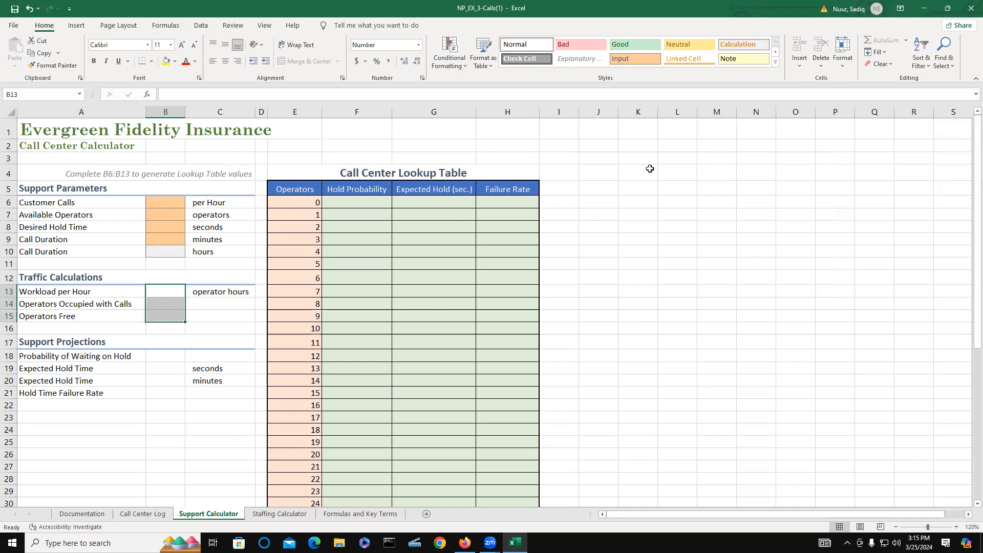
left_click(775, 62)
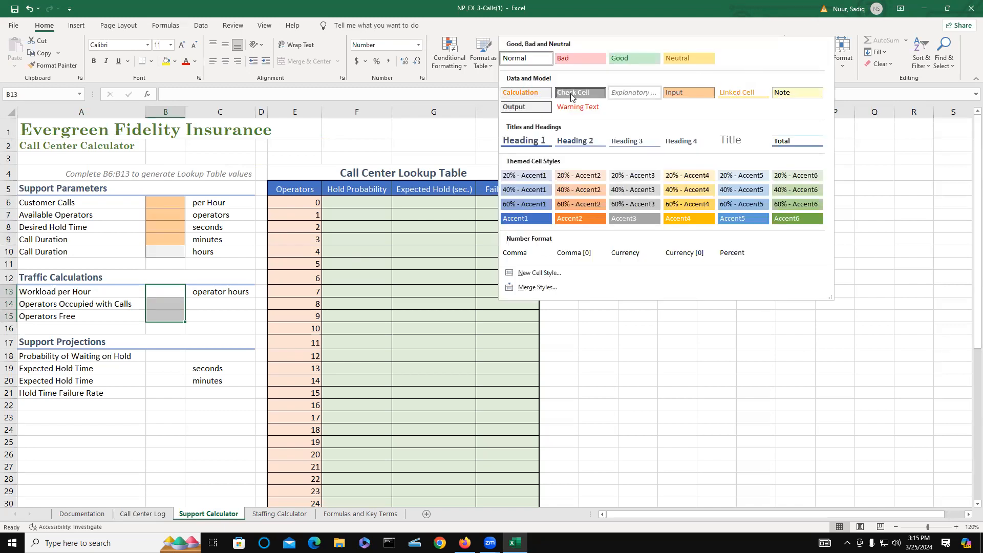
left_click(520, 93)
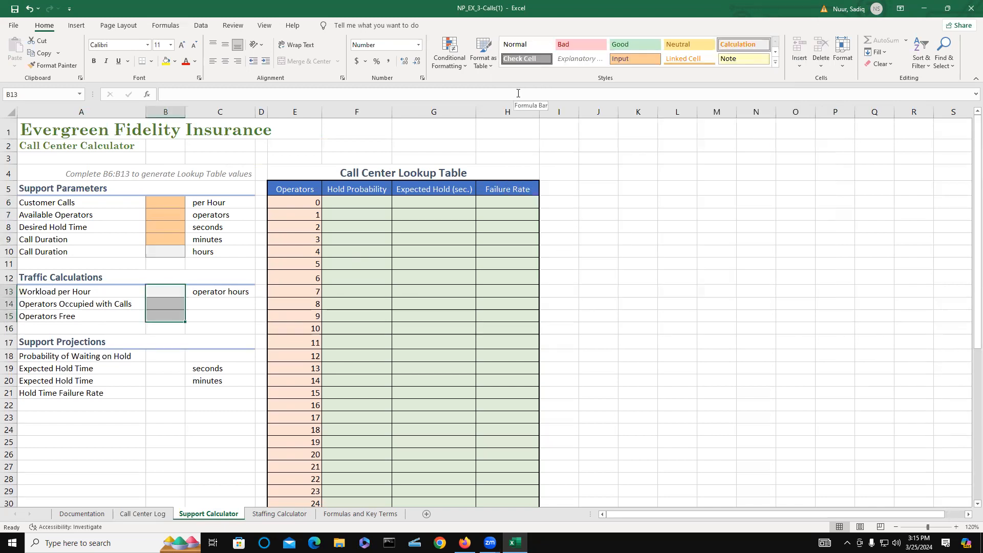
- Apply the Output cell style to the support projection cells B18:B21
left_click(159, 357)
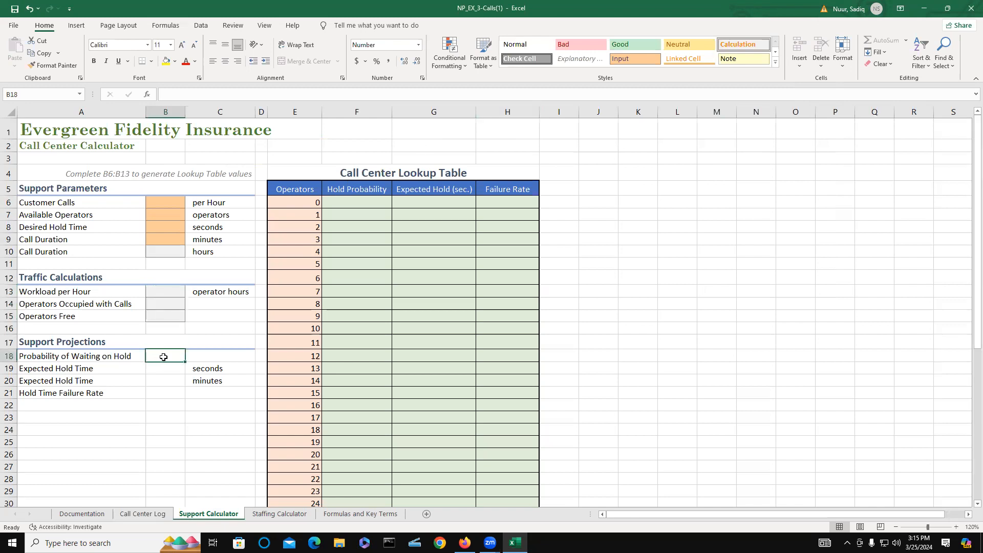
left_click_drag(166, 361, 160, 392)
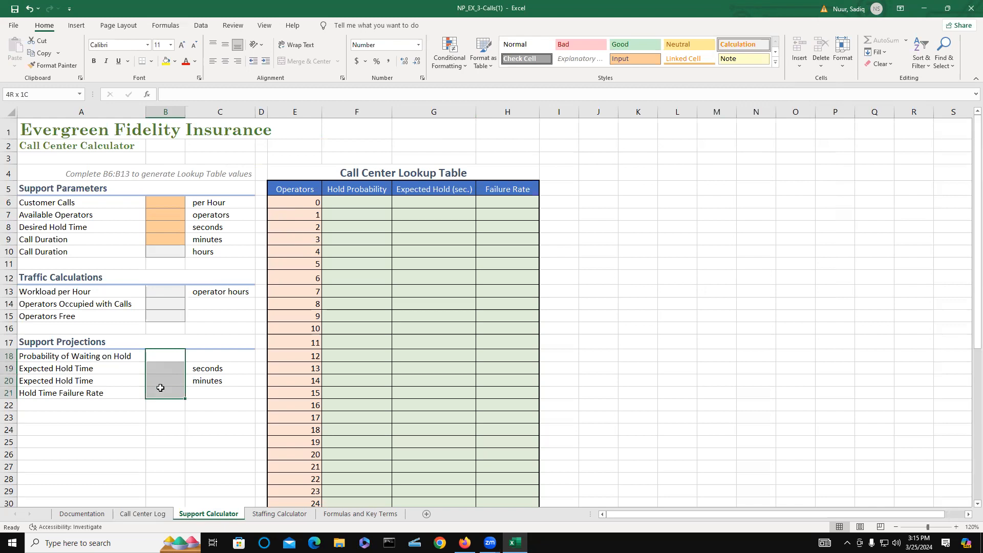
left_click(775, 64)
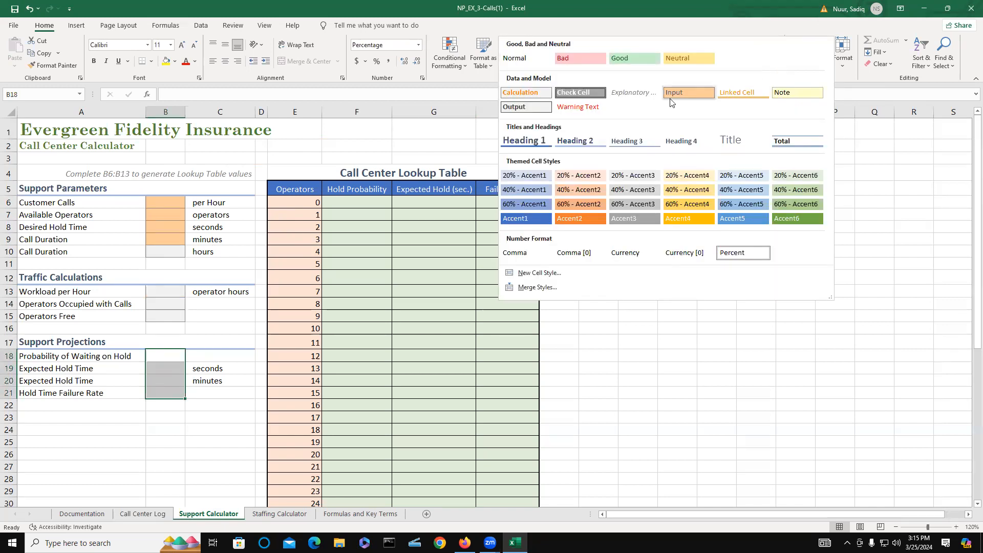
left_click(514, 107)
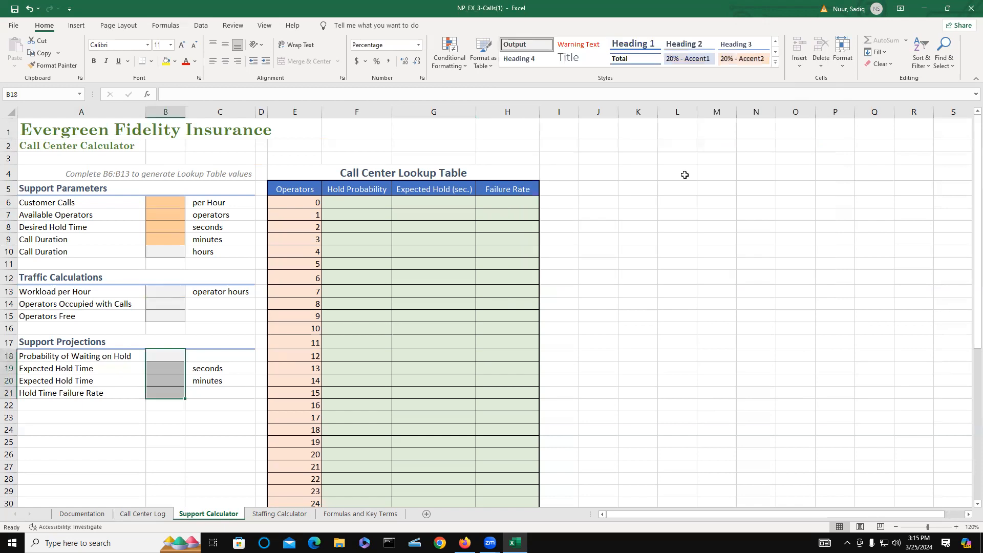
- Enter the support parameters in B6:B9: 50 customer calls, 14 available operators, 15 seconds desired hold time and 16 minutes call duration
left_click(169, 204)
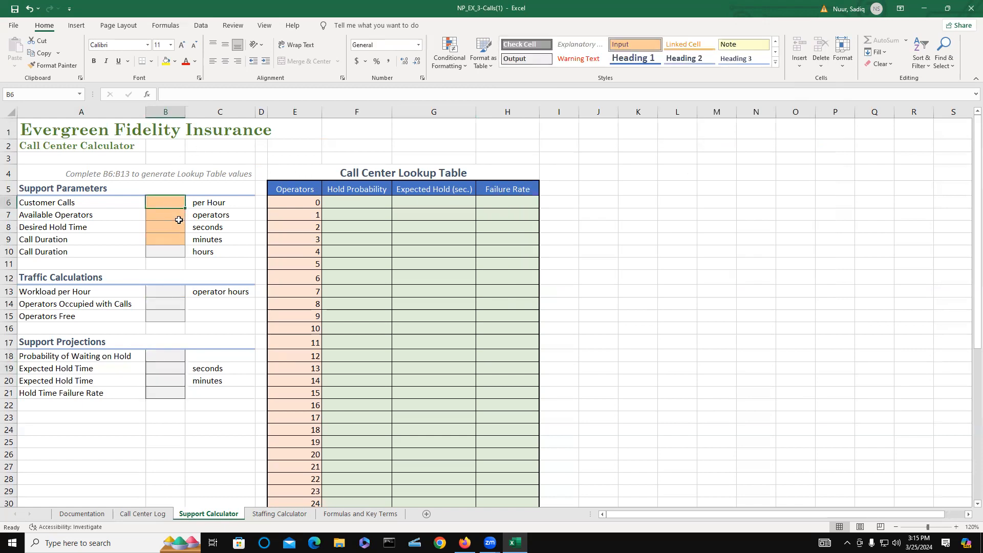
type("50")
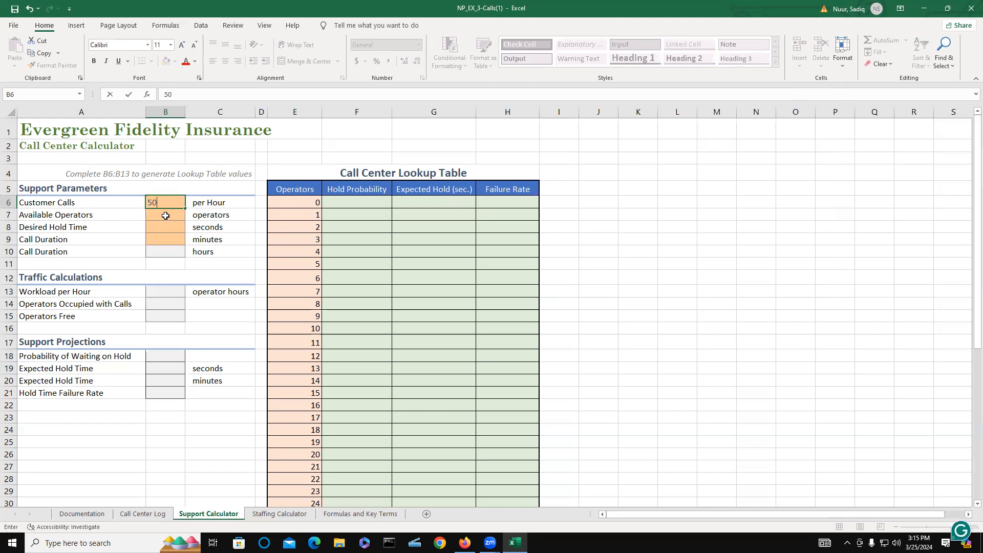
left_click(166, 216)
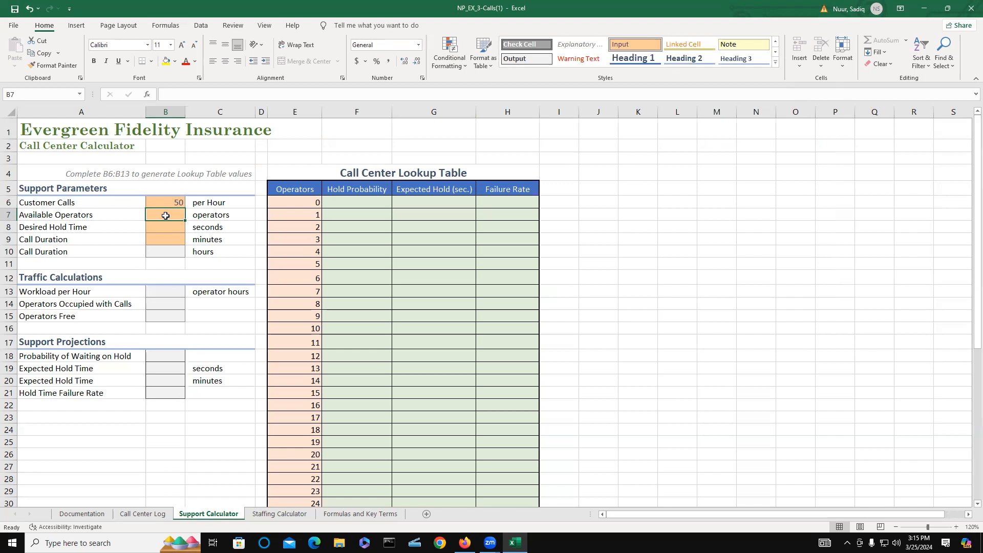
type("14")
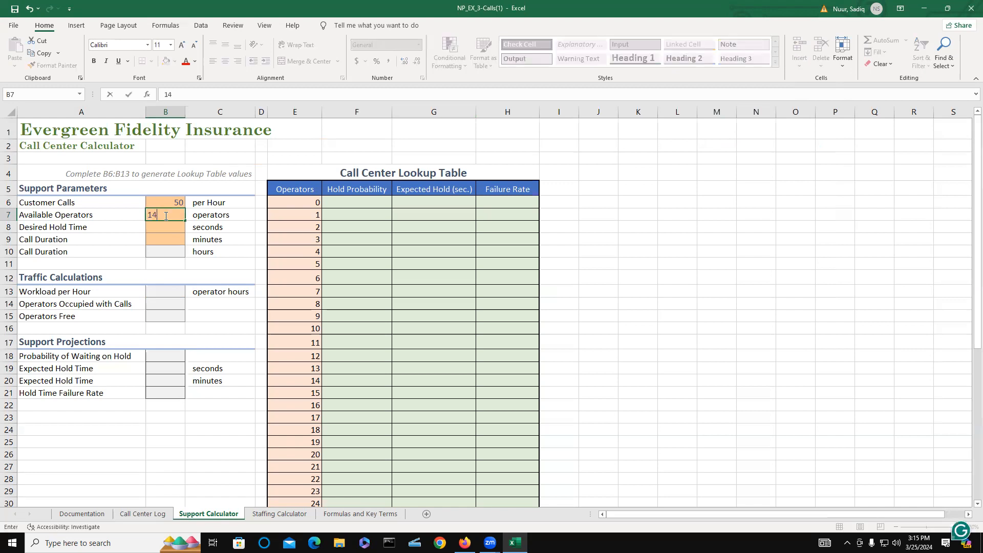
key("Return")
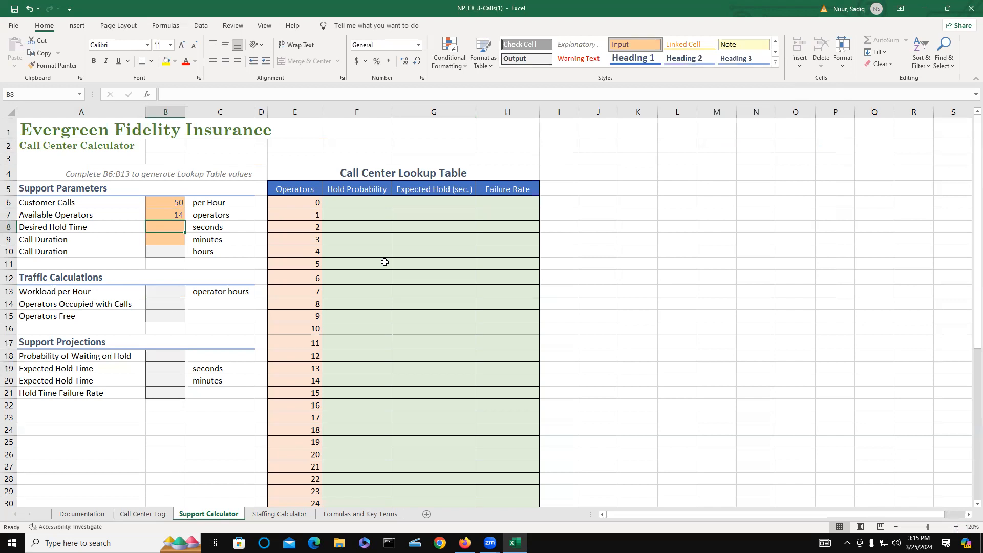
type("15")
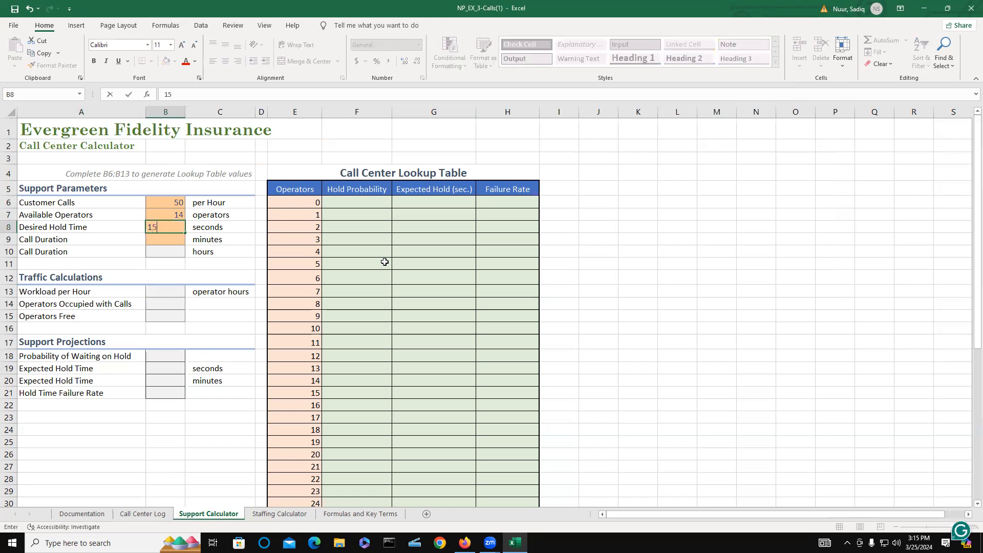
key("Return")
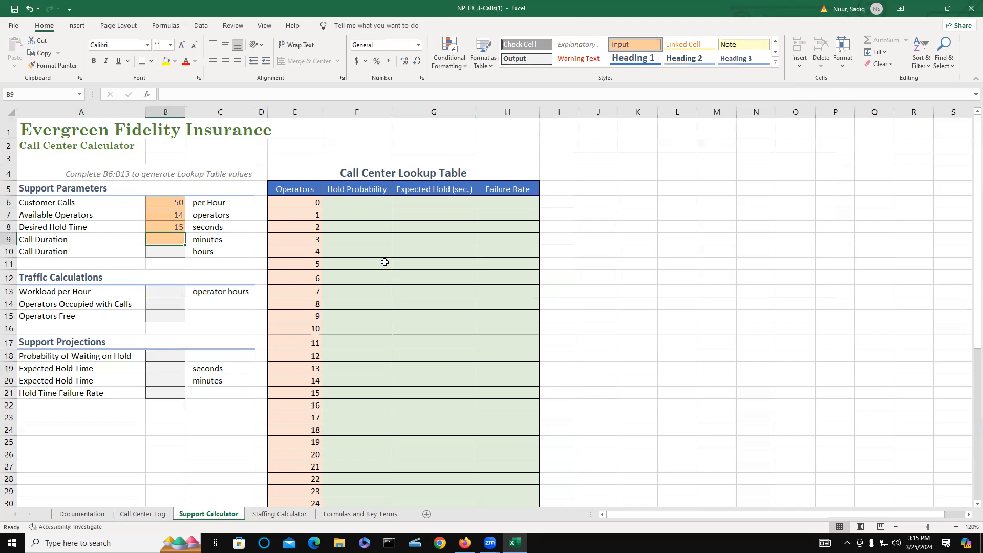
type("16")
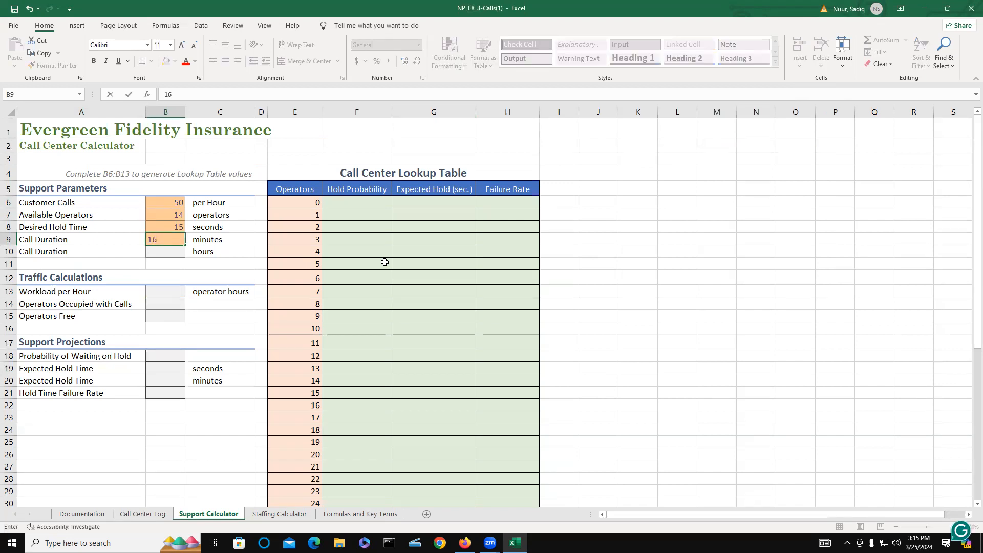
key("Return")
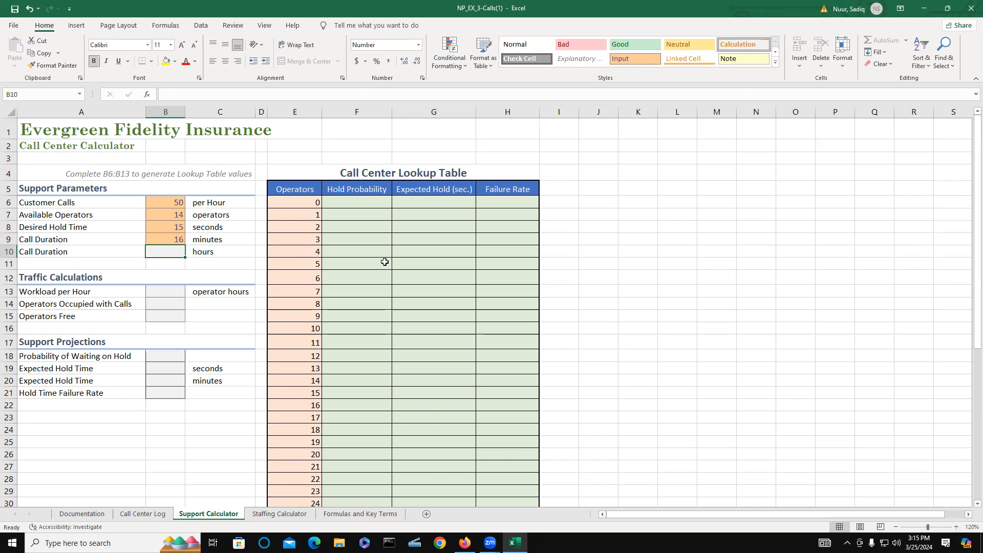
- Enter =B9/60 in B10 to convert the call duration to hours
type("=")
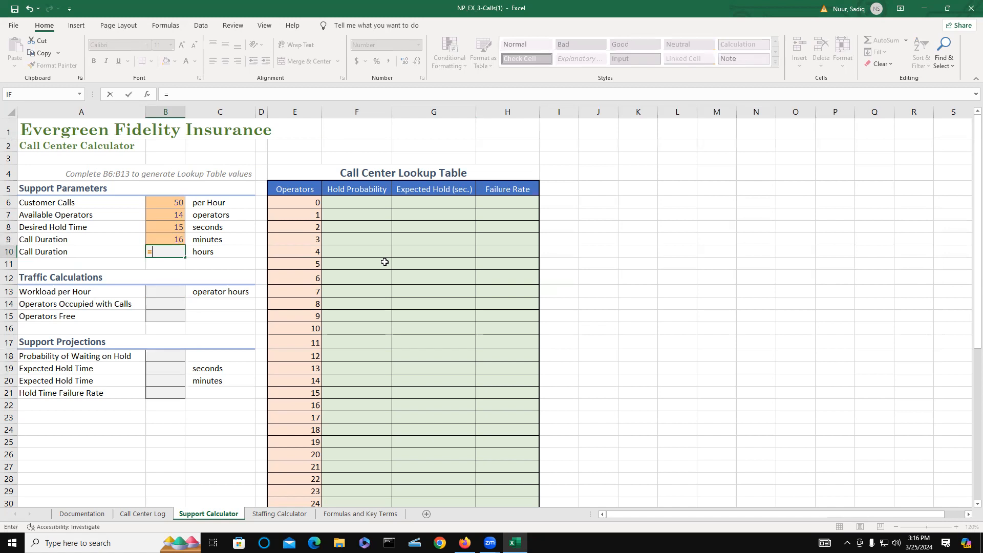
type("B9/")
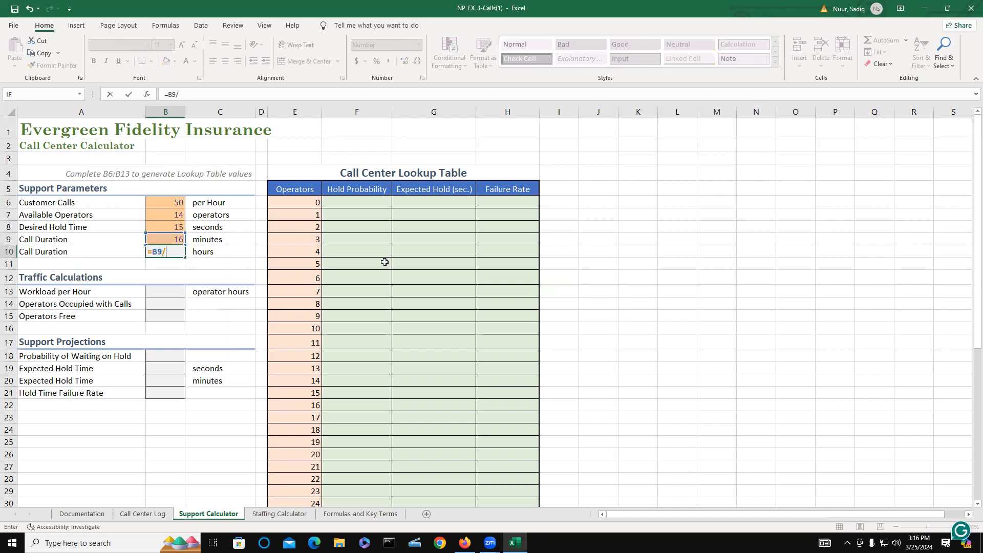
type("60")
key("Return")
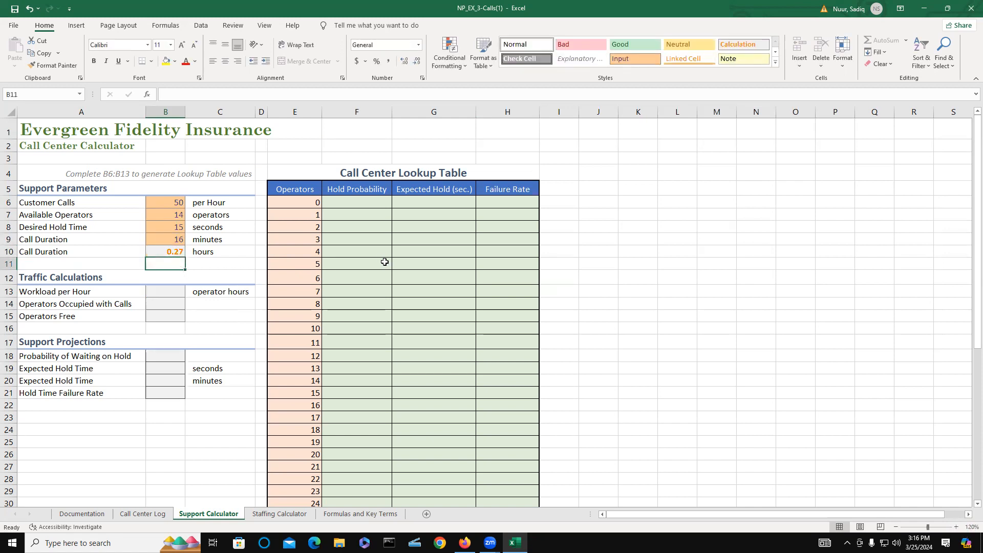
- Enter =B6*B10 in B13 to calculate the workload per hour
left_click(171, 293)
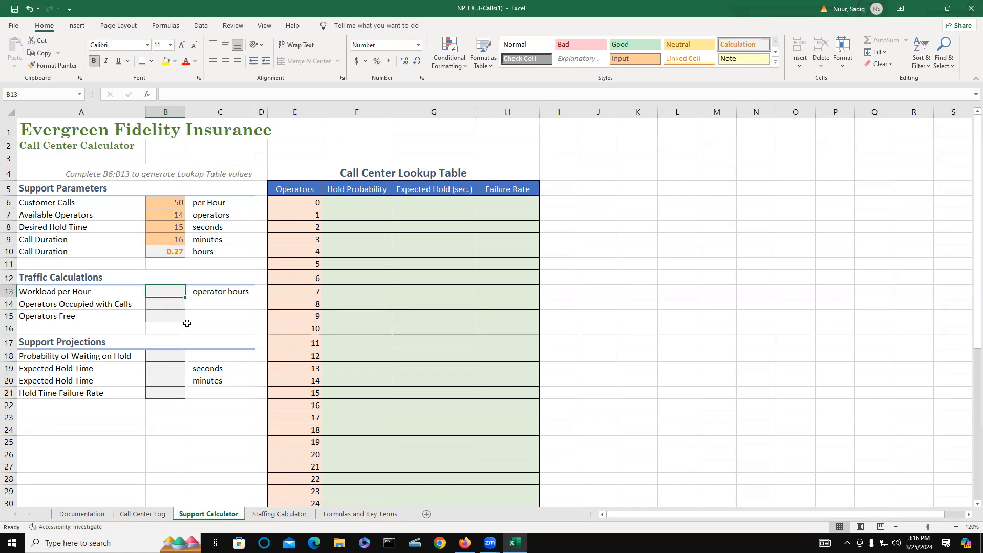
type("=")
type("B6")
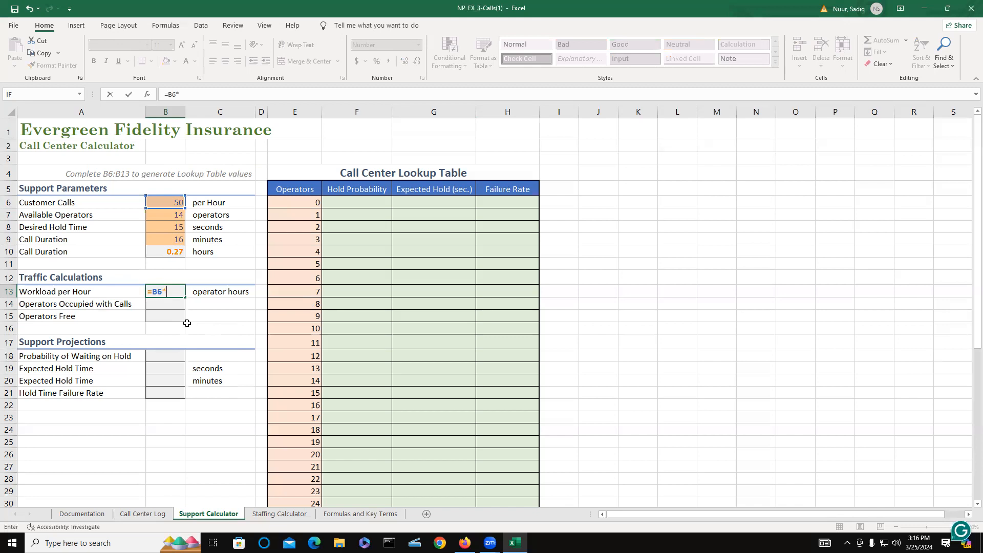
type("*B10")
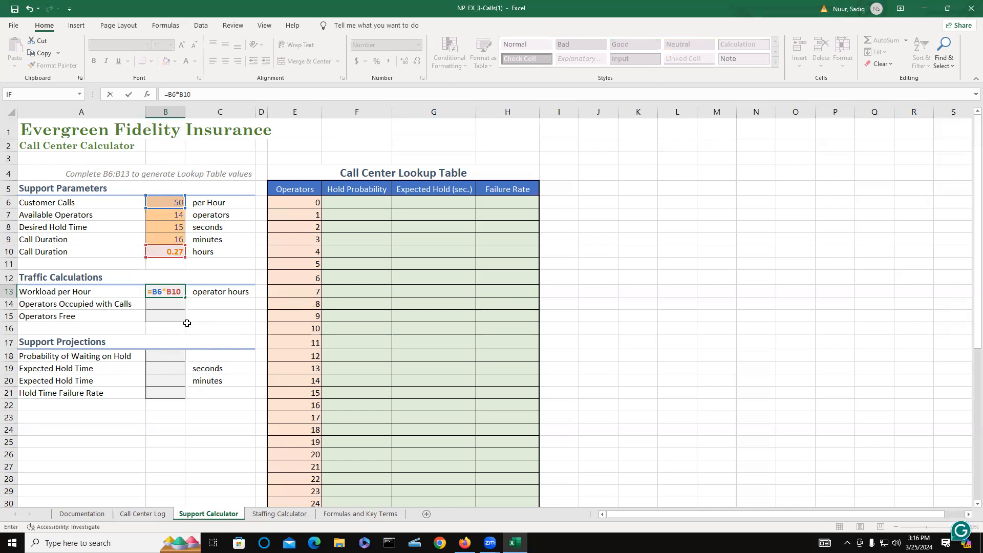
key("Return")
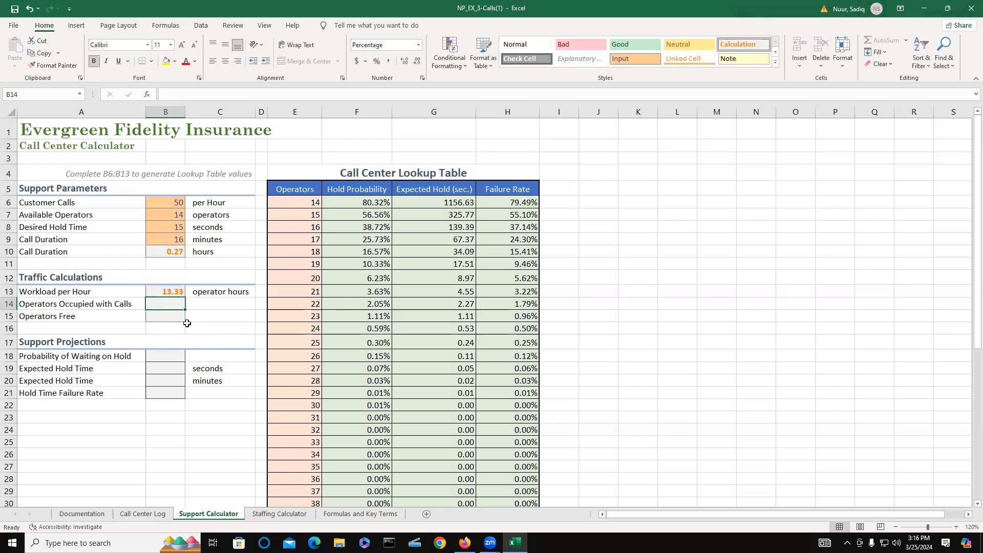
- Enter =B13/B7 in B14 to calculate the share of operators occupied with calls
type("=")
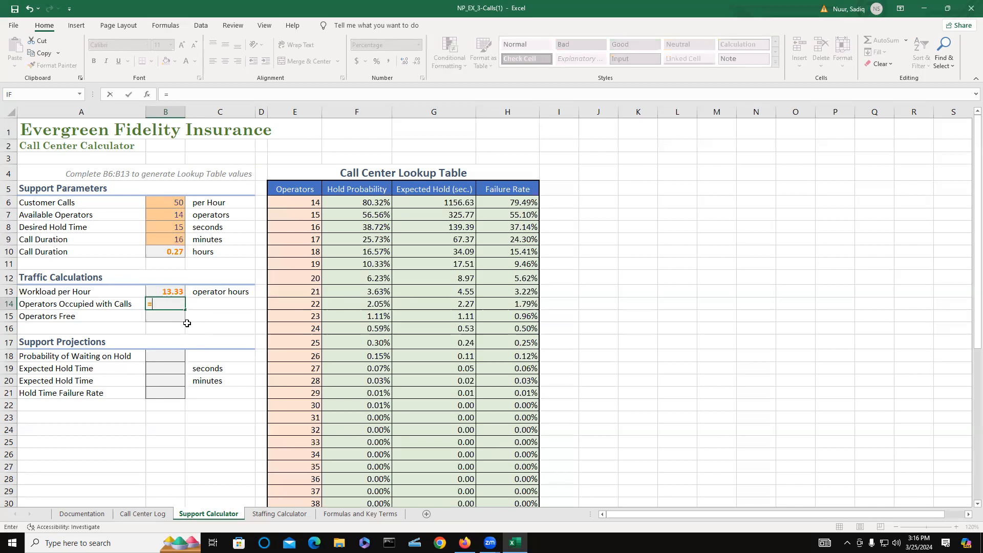
type("B1")
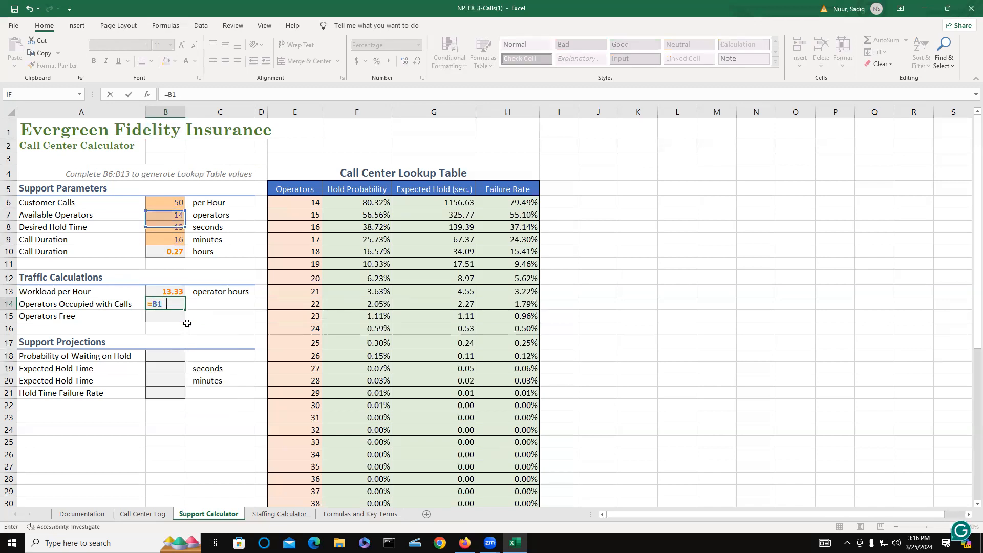
type("3/B")
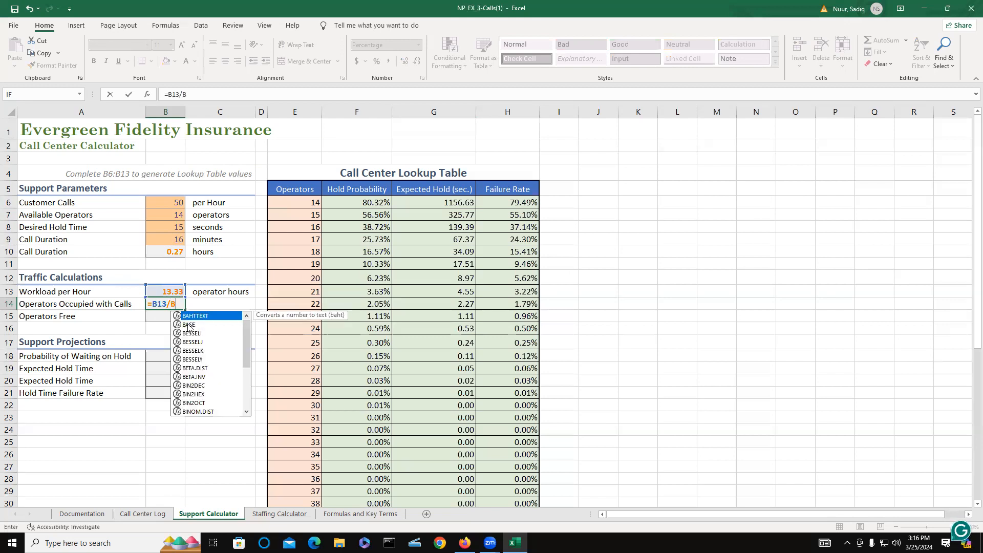
type("7")
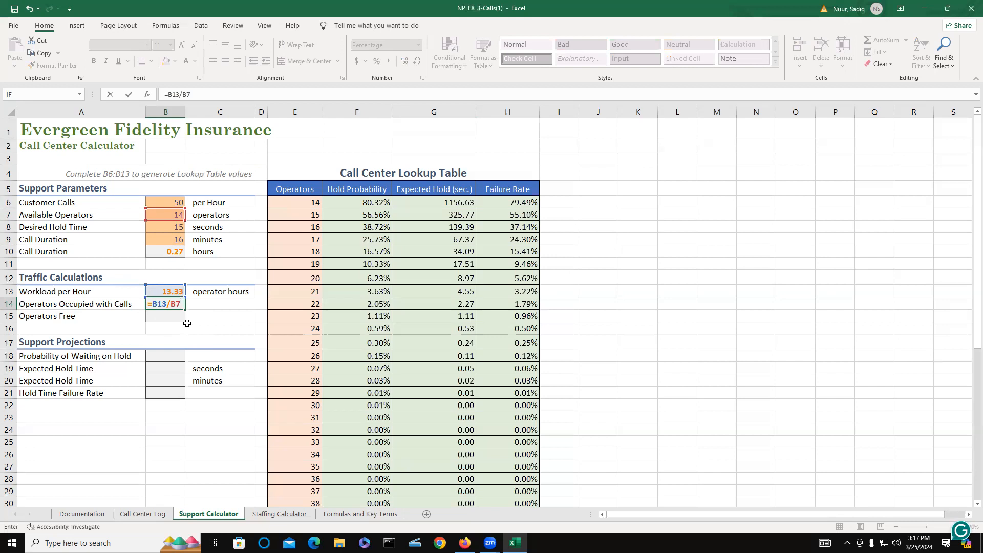
key("Return")
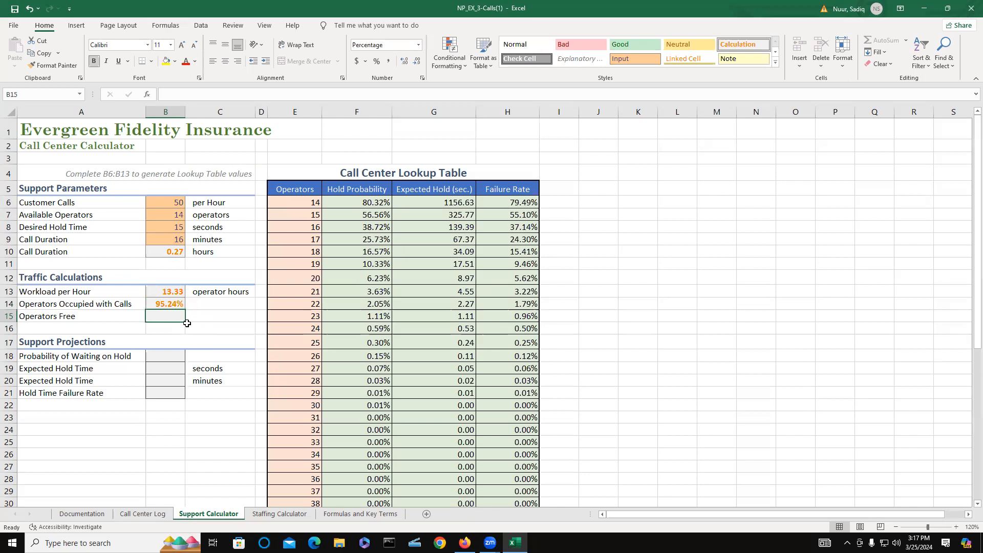
- Enter =1-B14 in B15 to calculate the share of operators free
type("=")
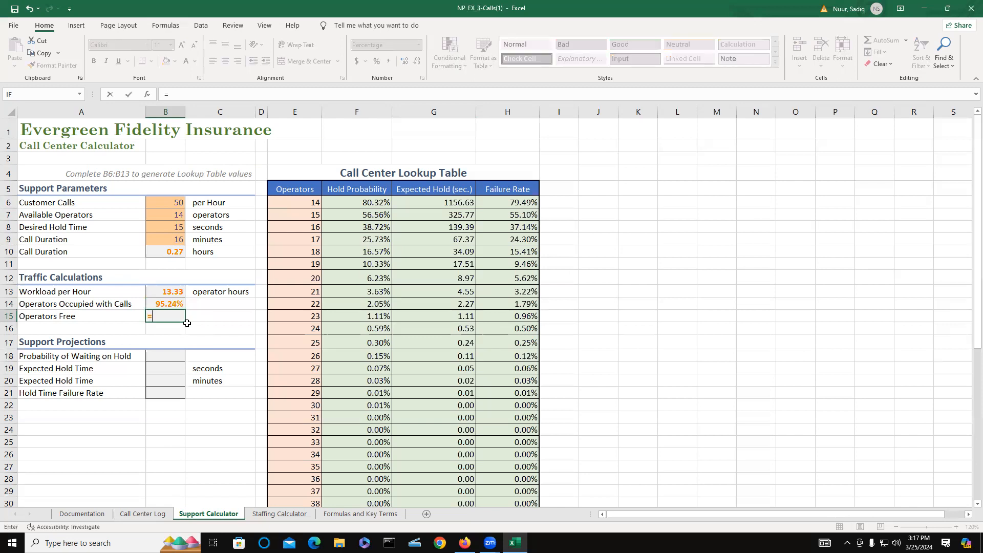
type("1-B")
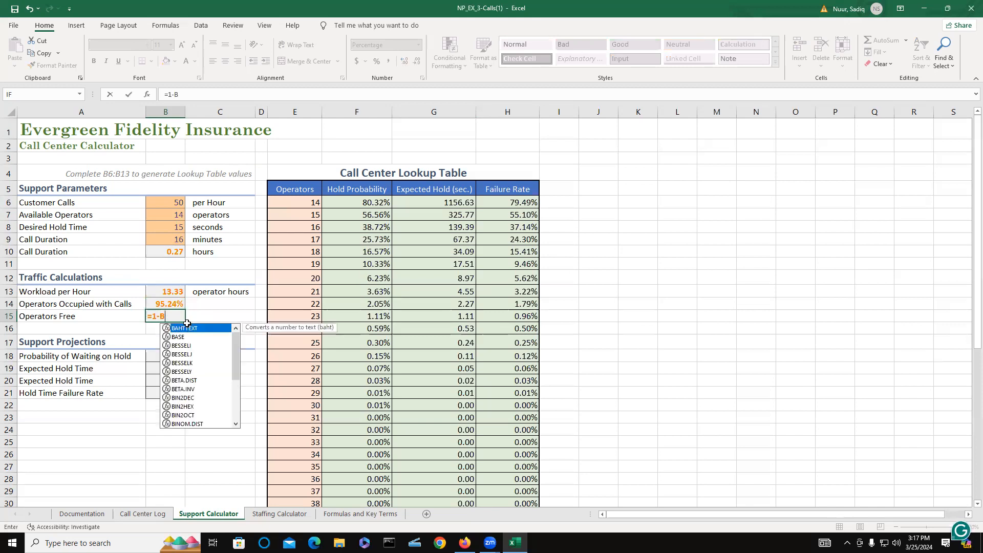
type("14")
key("Return")
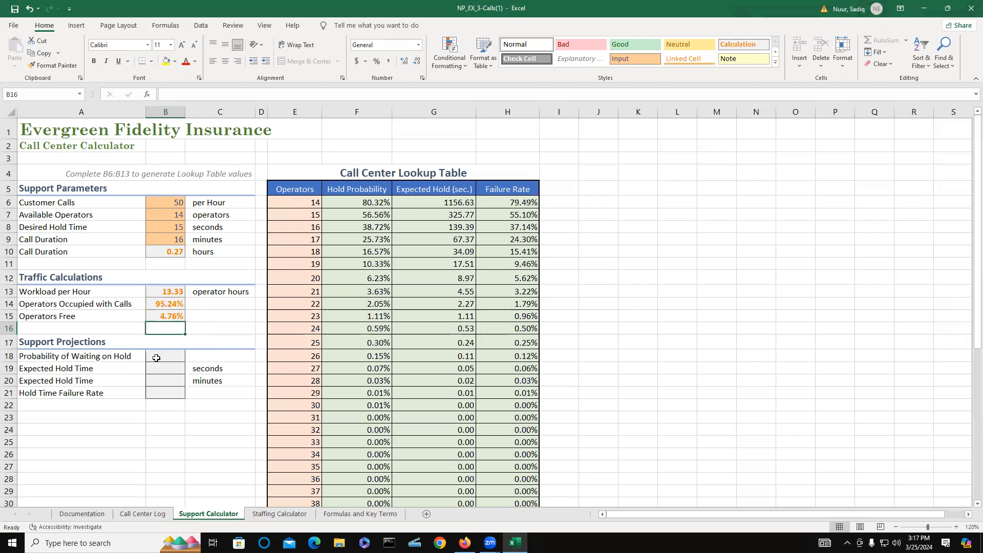
left_click(159, 356)
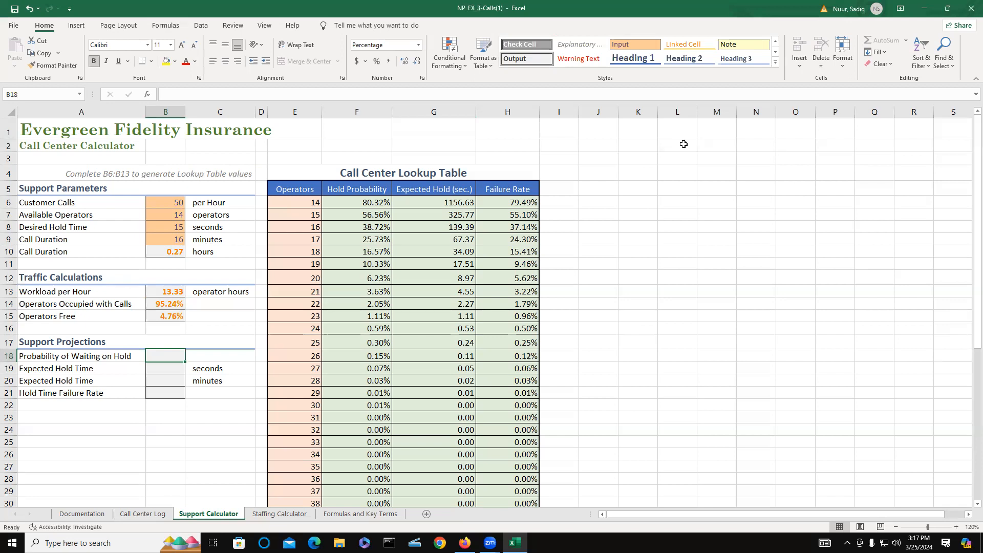
left_click(589, 45)
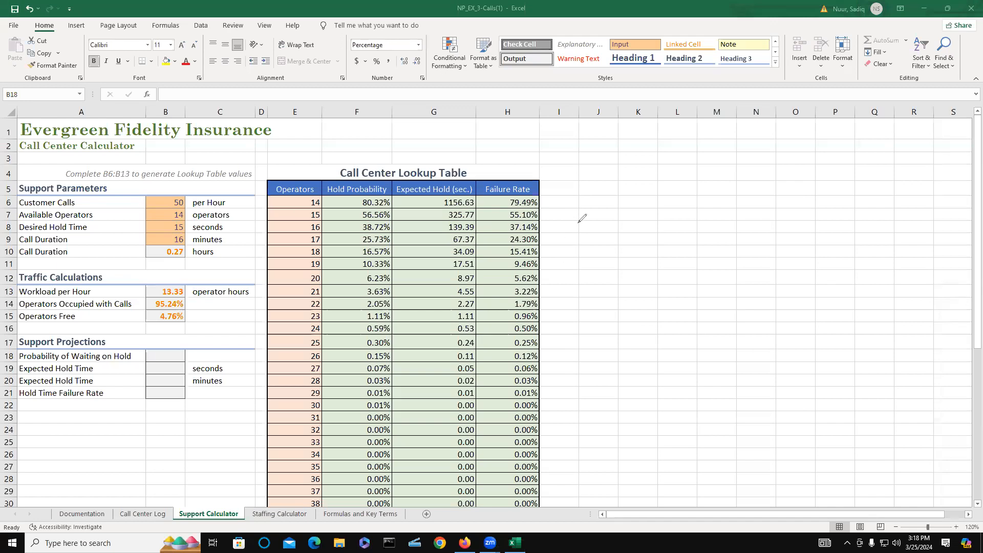
mouse_move(582, 272)
left_mouse_down()
mouse_move(603, 288)
mouse_move(616, 258)
mouse_move(680, 294)
mouse_move(702, 287)
mouse_move(691, 265)
mouse_move(730, 275)
left_mouse_up()
mouse_move(725, 242)
left_mouse_down()
mouse_move(745, 279)
mouse_move(771, 273)
mouse_move(786, 243)
mouse_move(809, 232)
mouse_move(811, 240)
left_mouse_up()
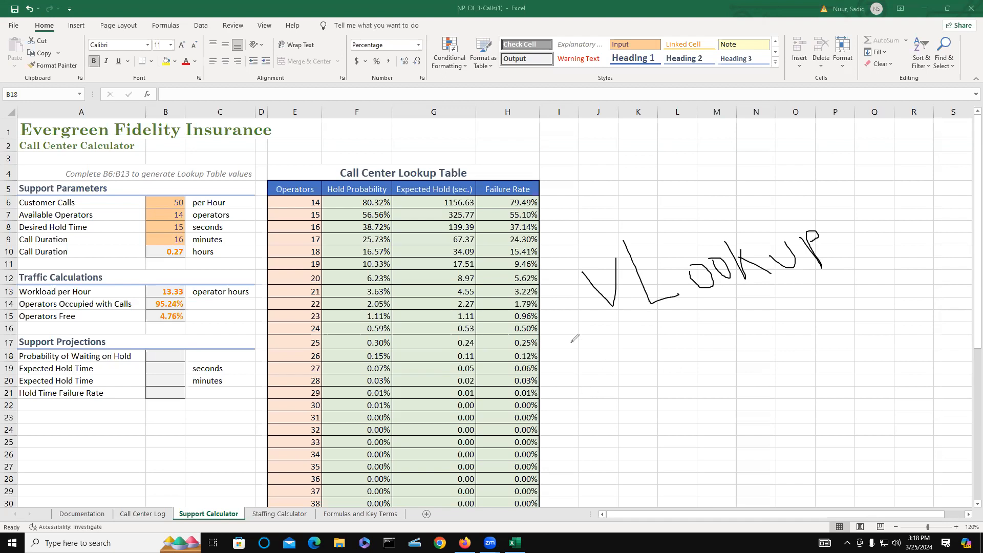
left_click_drag(561, 326, 557, 367)
left_click_drag(589, 422, 604, 433)
mouse_move(596, 385)
left_mouse_down()
mouse_move(608, 419)
mouse_move(625, 417)
mouse_move(647, 400)
mouse_move(713, 388)
mouse_move(728, 353)
mouse_move(740, 369)
mouse_move(775, 347)
mouse_move(795, 359)
left_mouse_up()
mouse_move(789, 309)
left_mouse_down()
mouse_move(805, 333)
mouse_move(827, 324)
mouse_move(843, 293)
mouse_move(861, 306)
mouse_move(873, 260)
mouse_move(900, 268)
mouse_move(912, 245)
mouse_move(931, 238)
mouse_move(961, 251)
mouse_move(954, 267)
left_mouse_up()
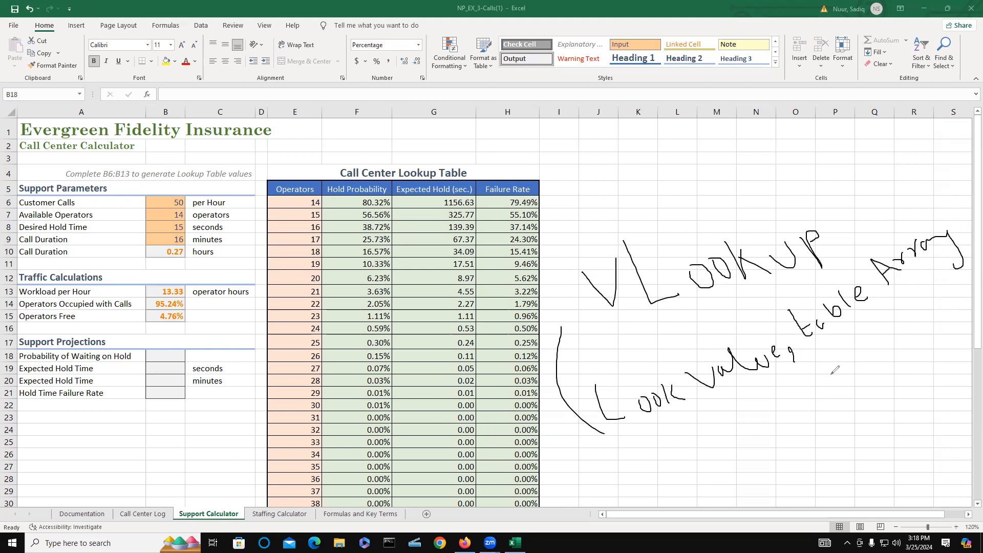
left_click_drag(965, 224, 963, 235)
mouse_move(794, 394)
left_mouse_down()
mouse_move(818, 401)
mouse_move(829, 388)
mouse_move(854, 388)
mouse_move(874, 365)
mouse_move(876, 340)
mouse_move(887, 353)
mouse_move(944, 331)
mouse_move(918, 331)
mouse_move(916, 339)
left_mouse_up()
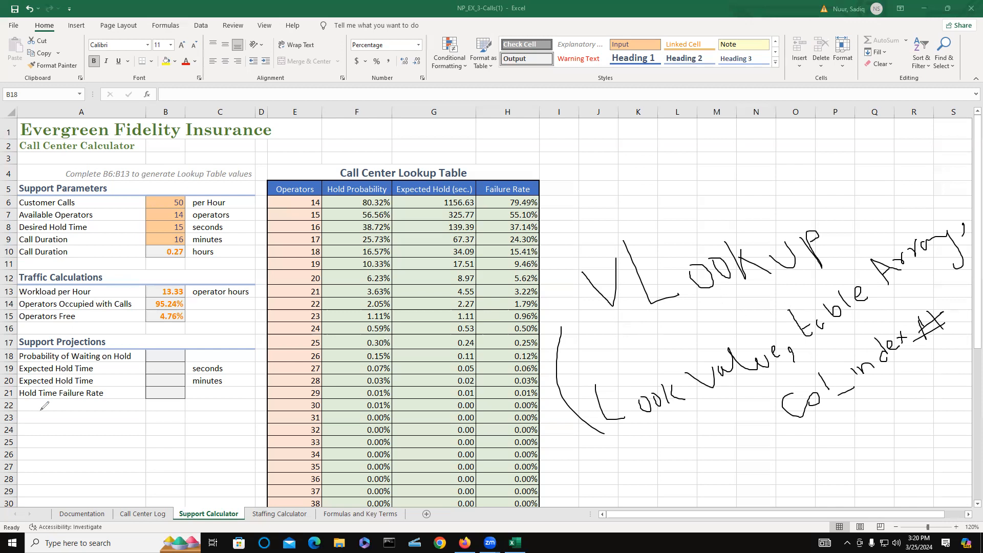
left_click(55, 332)
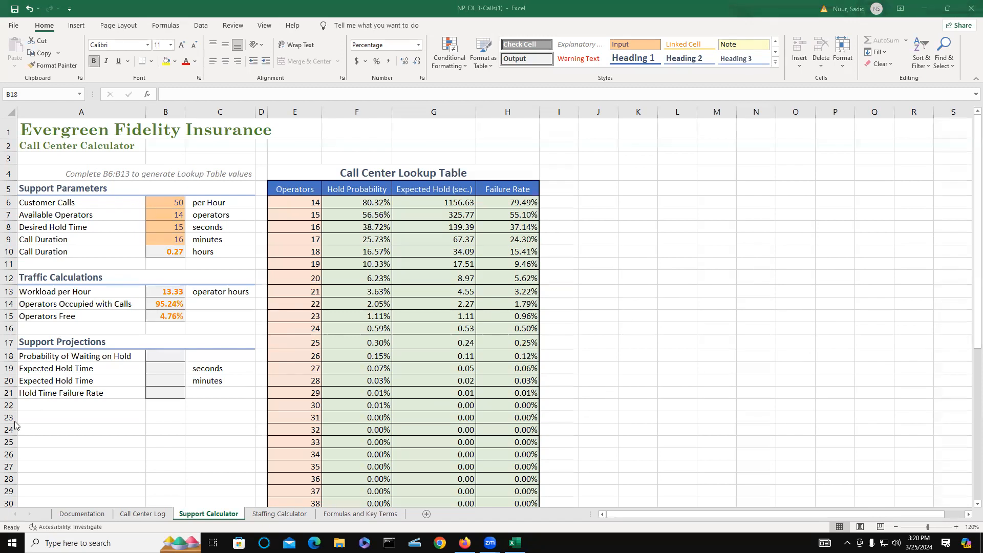
- Insert a VLOOKUP function in B18 for the probability of waiting on hold, with $B$7 as the lookup value
left_click(167, 356)
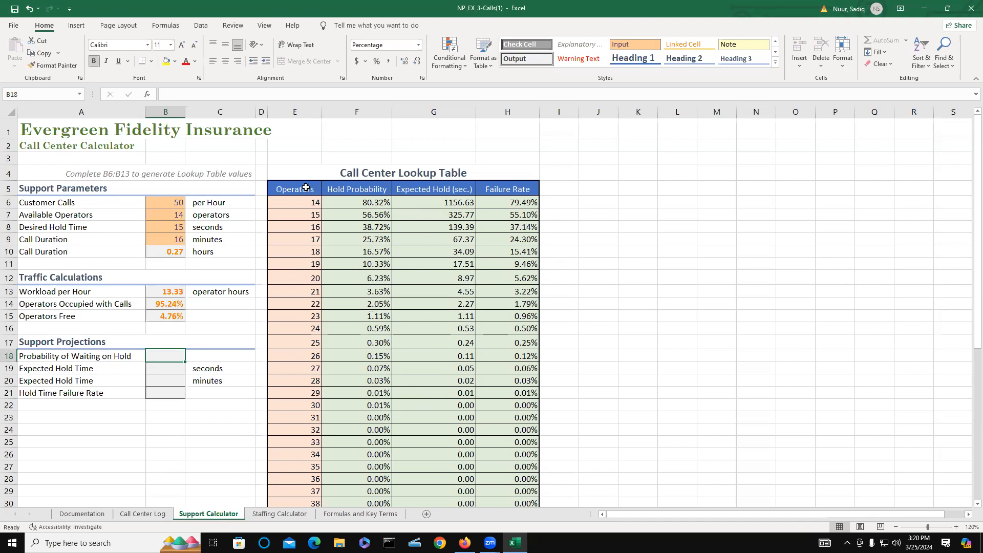
scroll(679, 361, "down", 3)
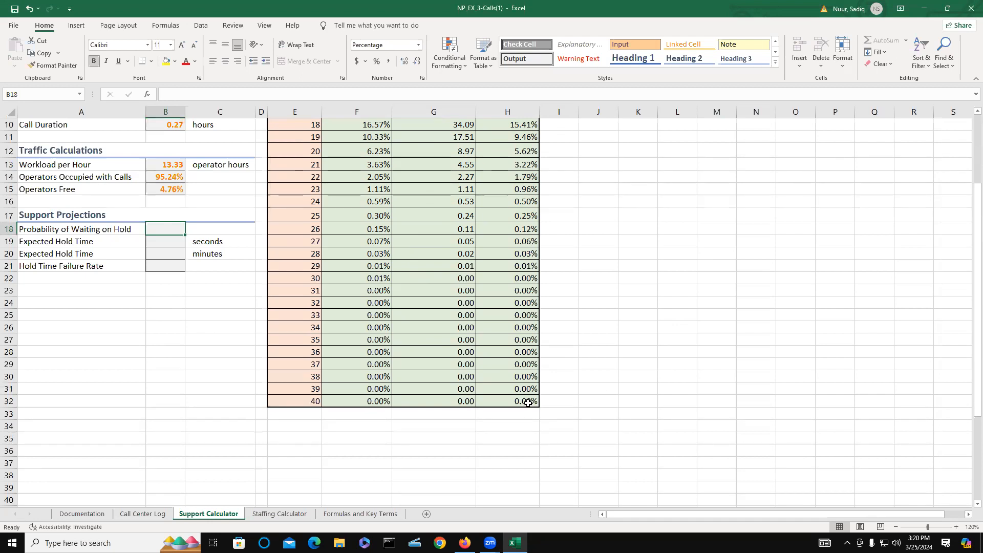
scroll(599, 404, "up", 3)
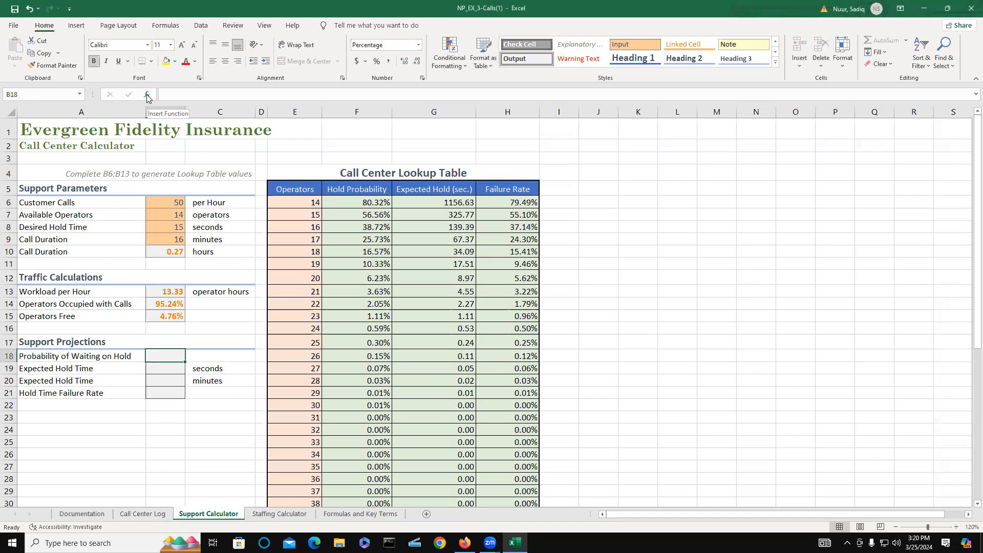
left_click(166, 26)
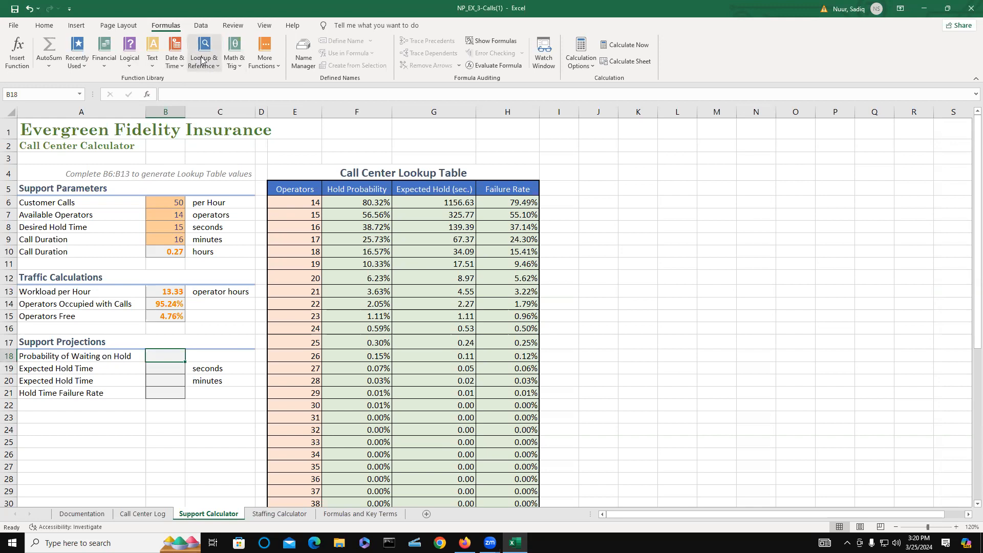
left_click(219, 66)
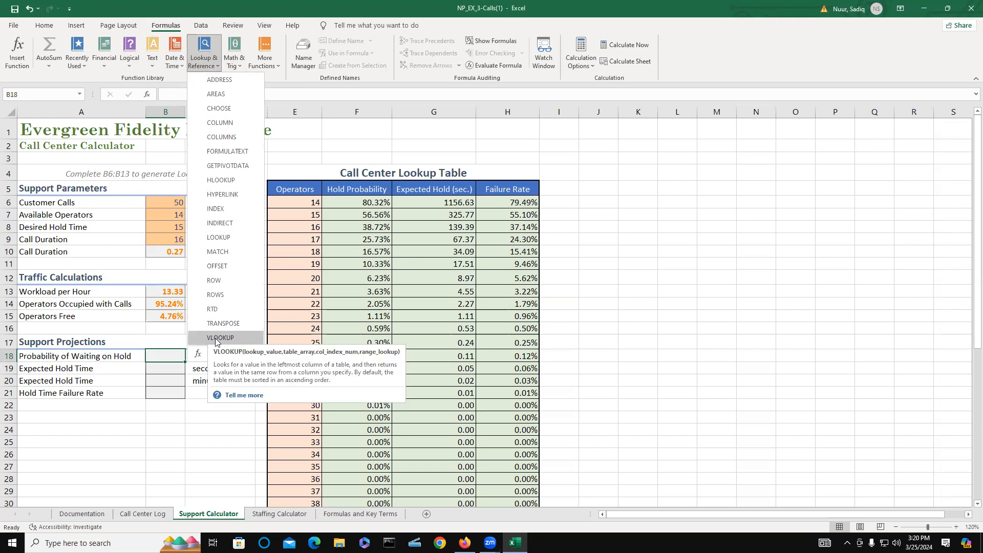
left_click(221, 338)
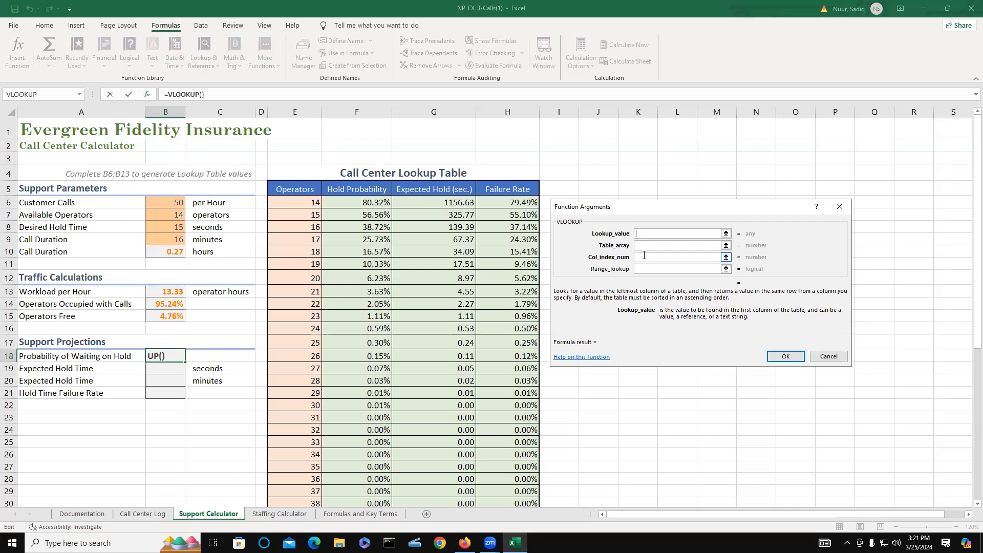
type("B7")
key("F4")
- Complete the VLOOKUP in B18 with table array $E$5:$H$32, column index 2 and range lookup FALSE
left_click(647, 246)
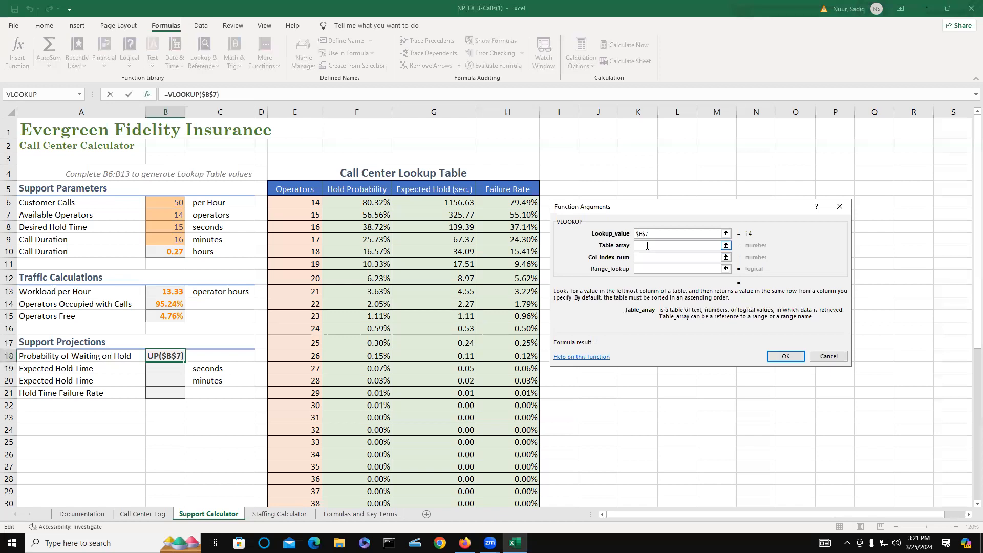
type("E5")
key("F4")
type(":H32")
key("F4")
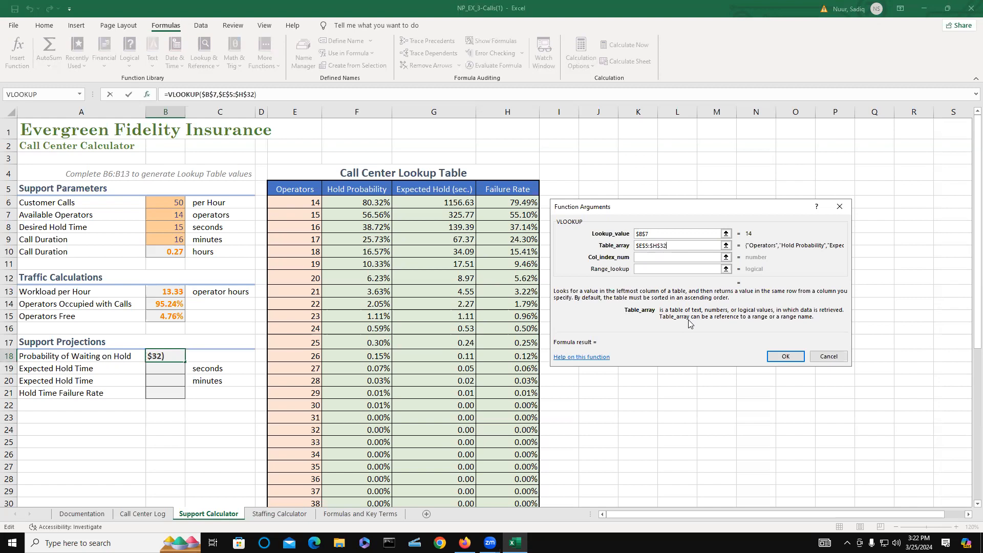
left_click(652, 257)
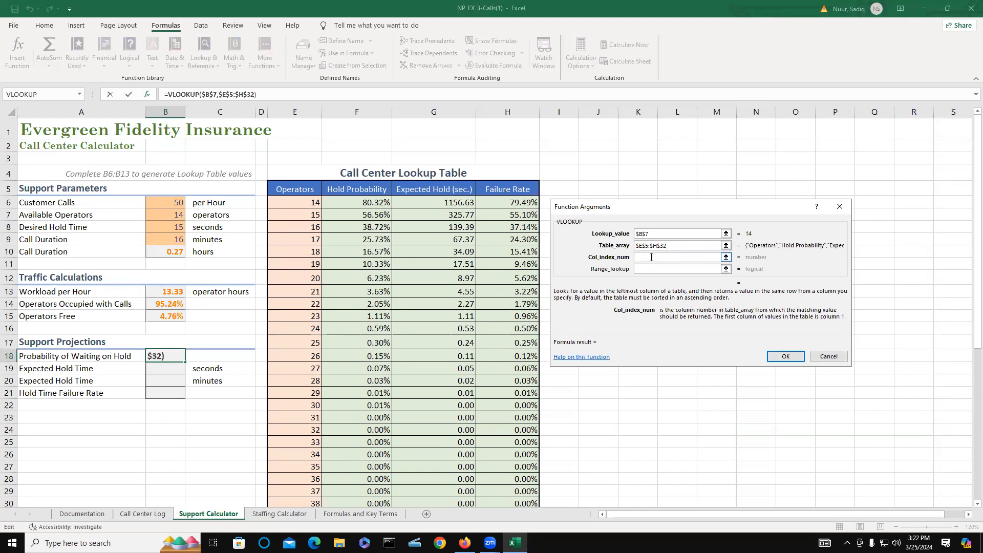
type("2")
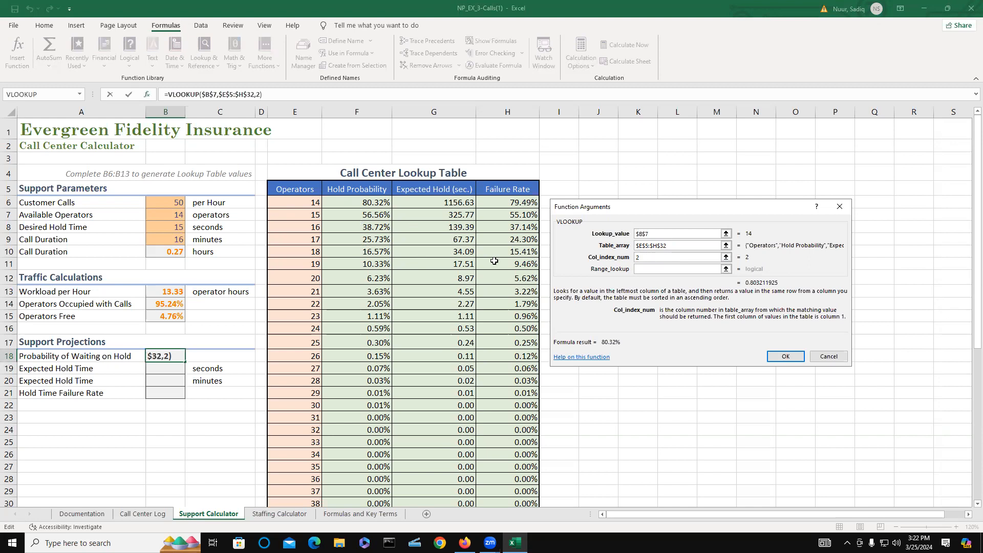
left_click(649, 270)
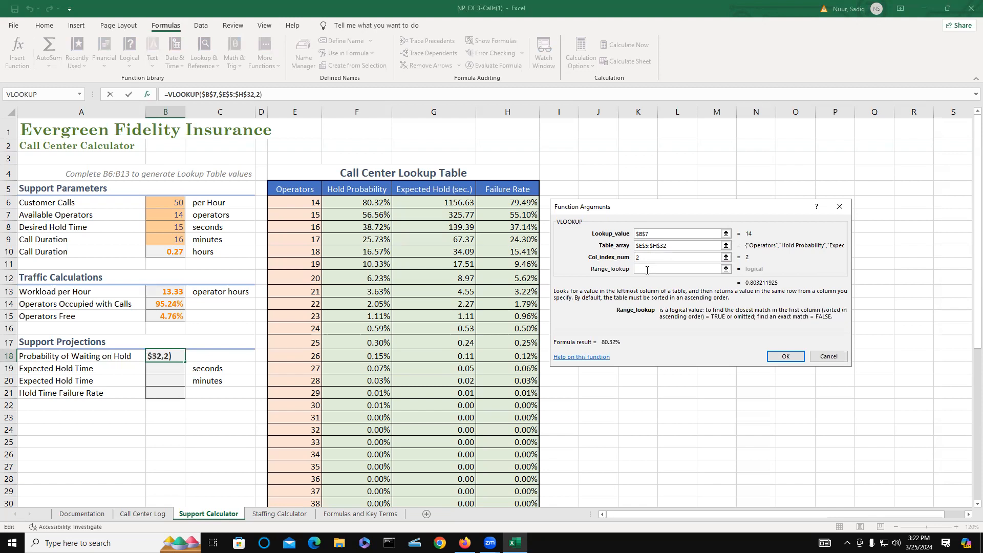
type("FALSE")
left_click(789, 357)
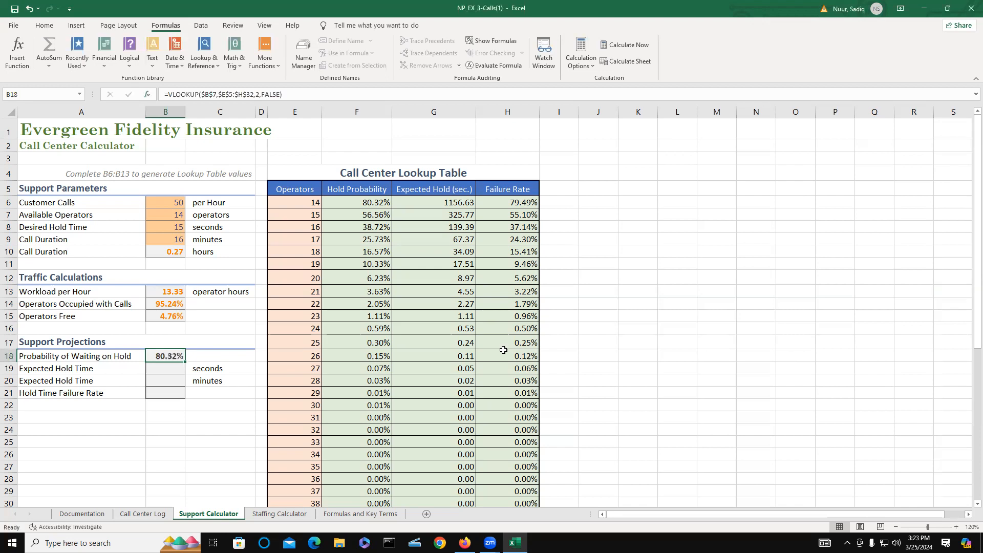
- Begin a VLOOKUP formula in B19 for the expected hold time in seconds, using $B$7 as the lookup value
left_click(168, 368)
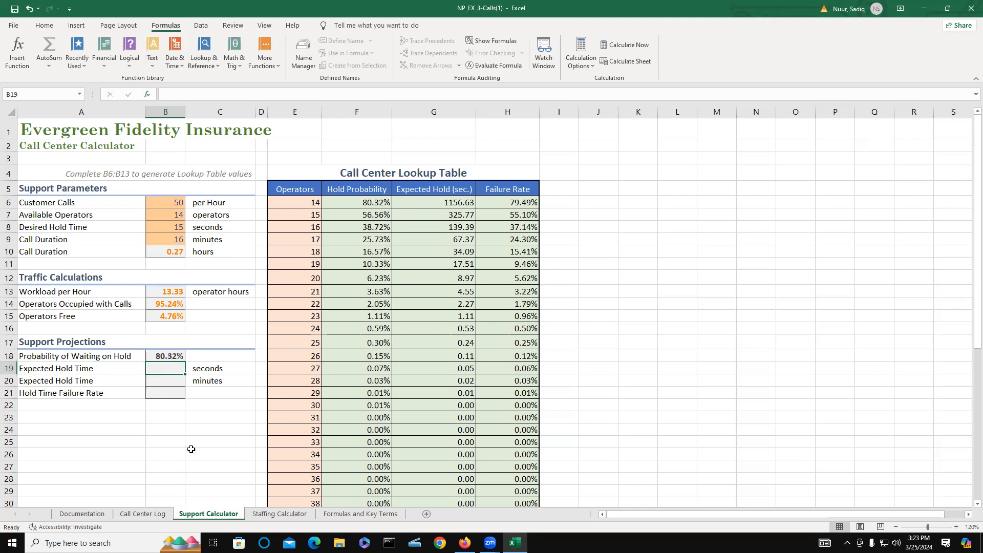
type("=V")
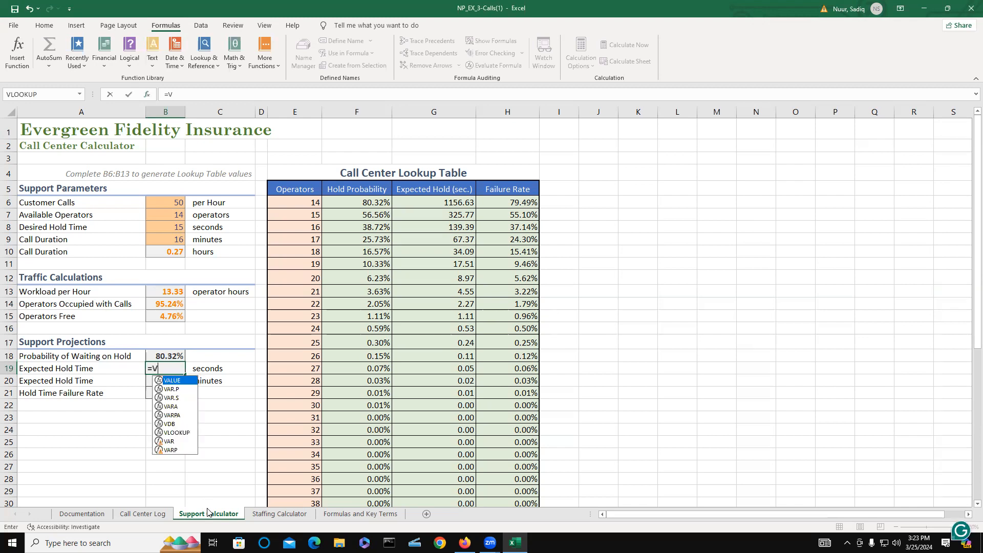
type("L")
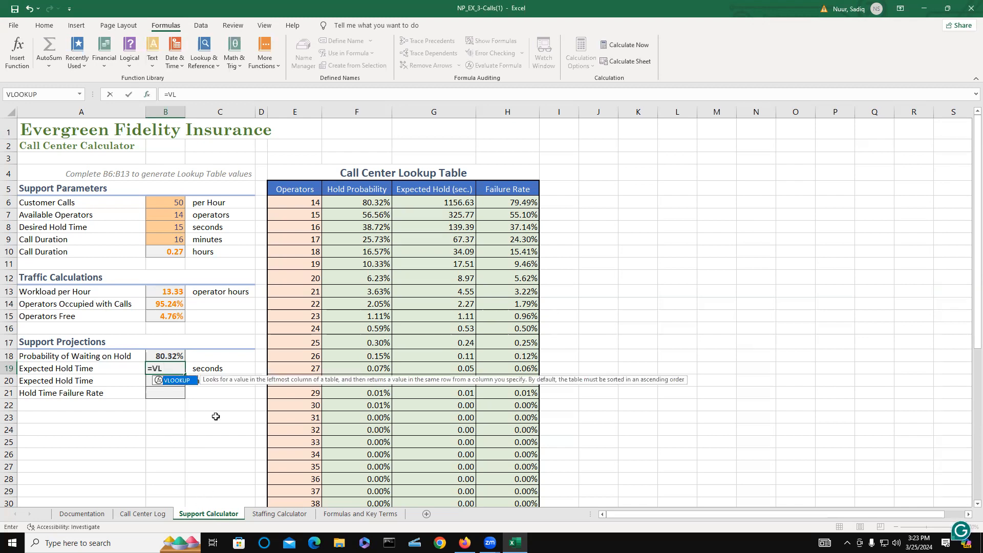
double_click(173, 379)
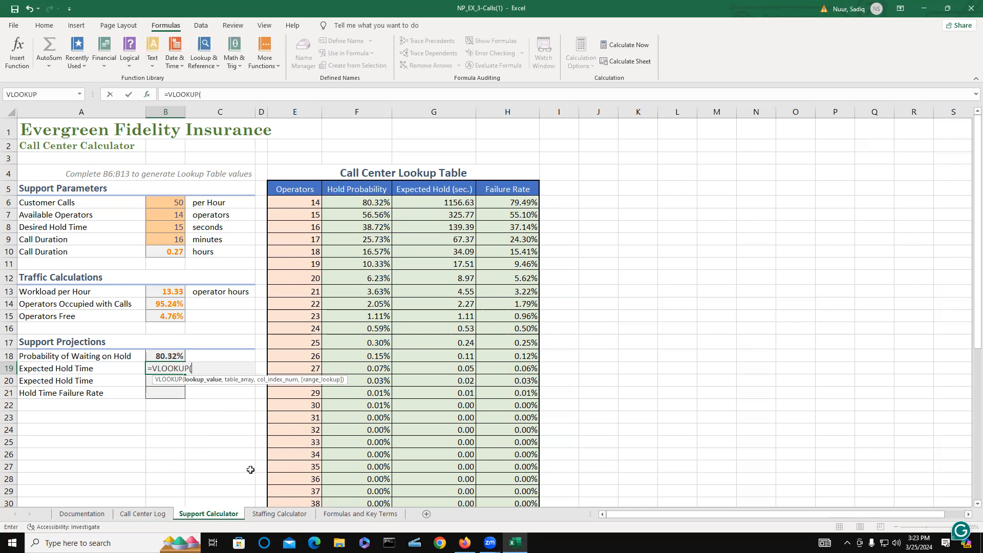
type("B7")
key("F4")
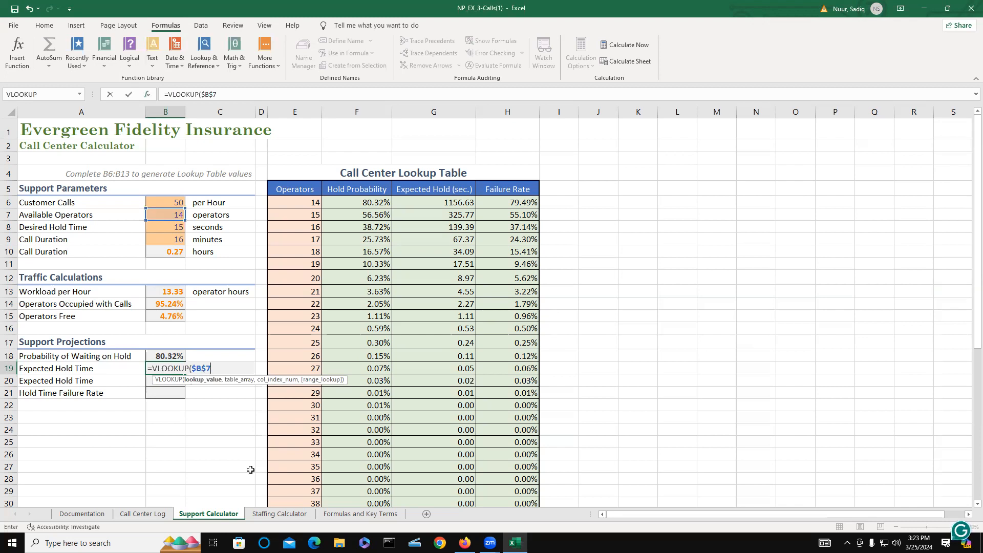
type(",")
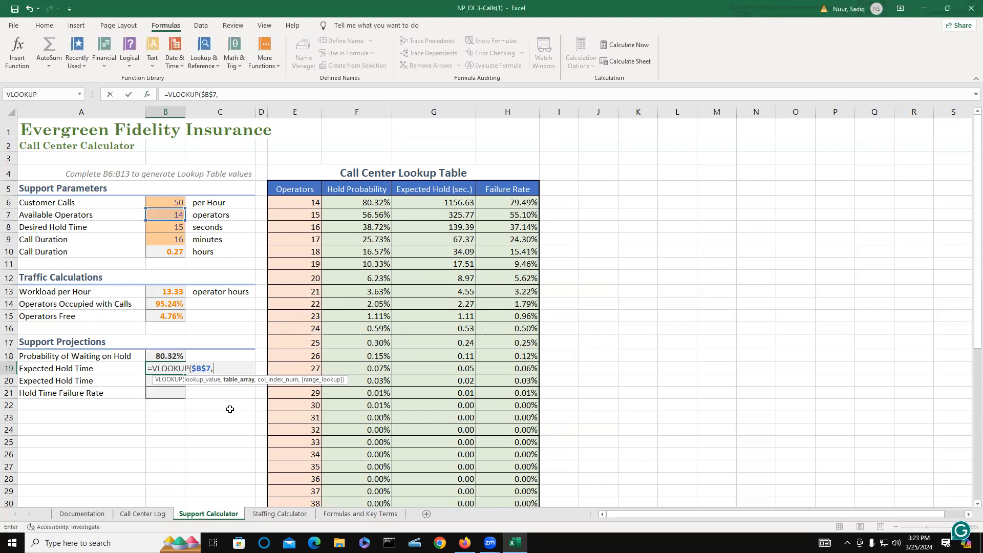
- Add the absolute range $E$5:$H$32 as the table array of the VLOOKUP in B19
type("E5")
key("F4")
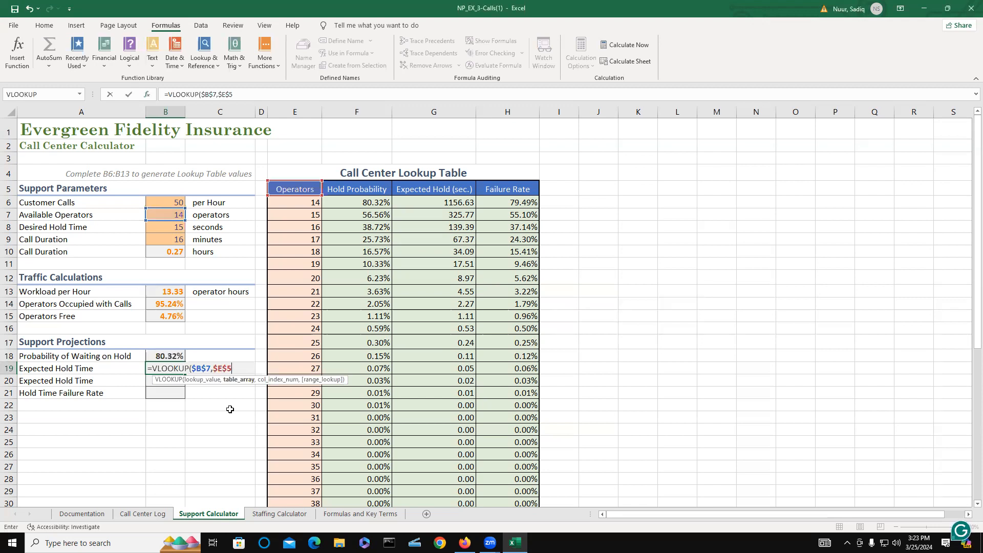
type(":H")
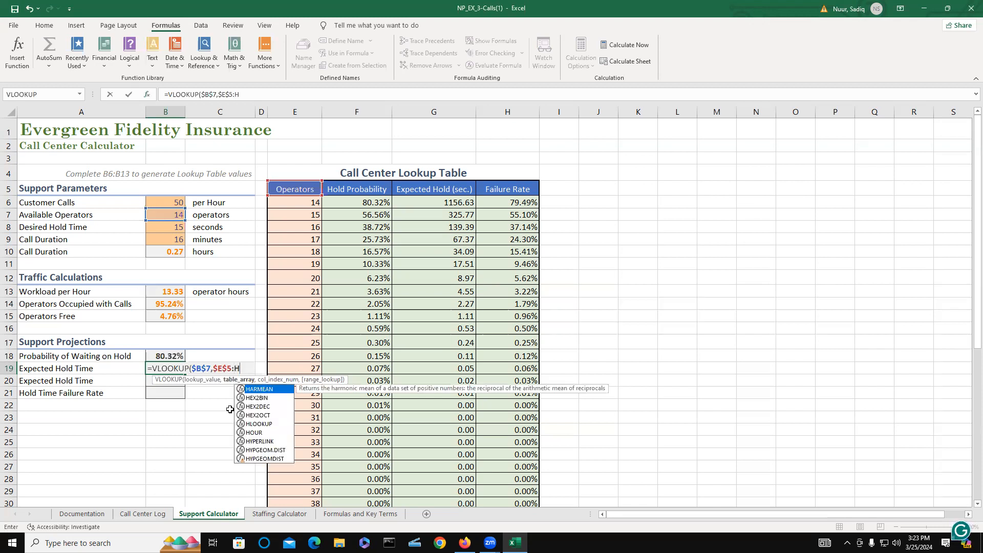
type("32")
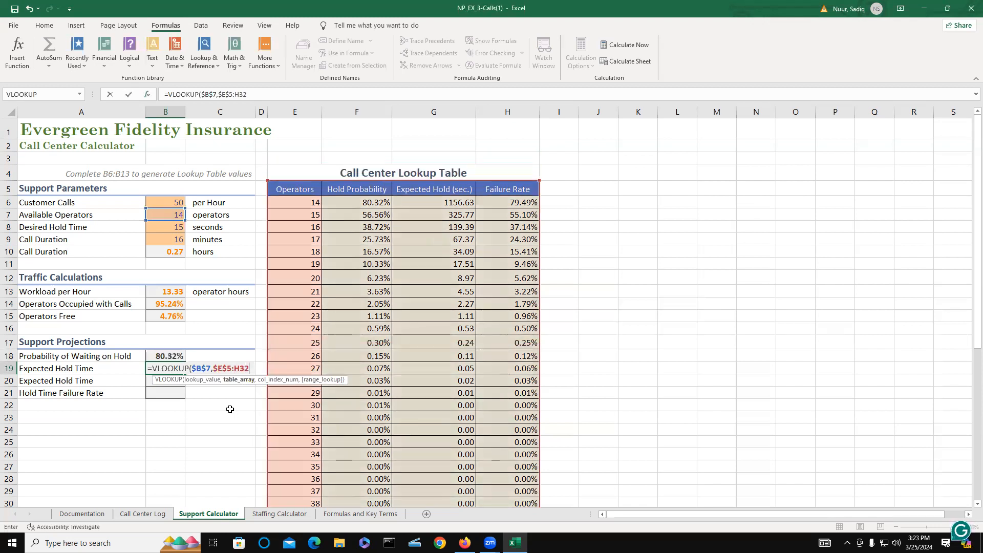
key("F4")
type(",")
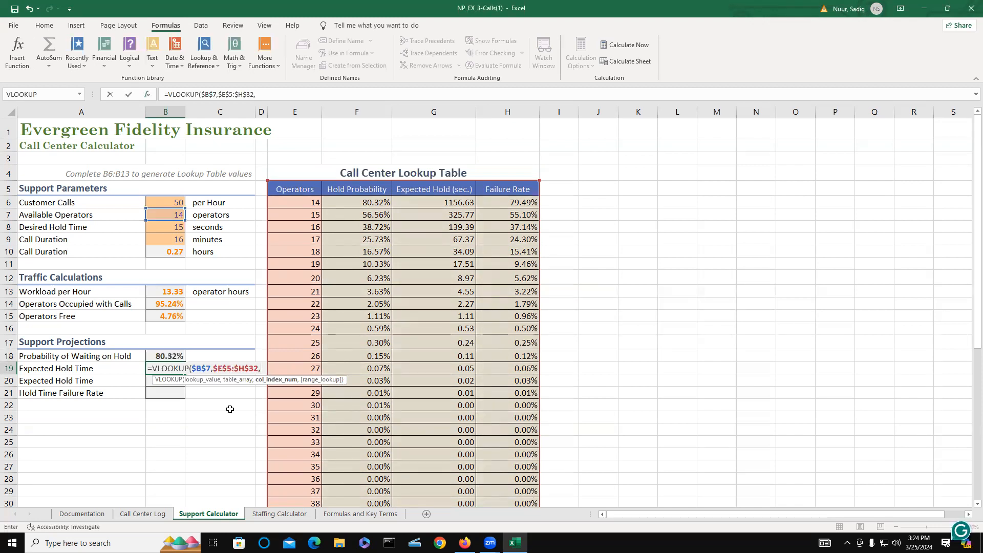
- Finish the VLOOKUP in B19 with column index 3 and FALSE for an exact match
type("3")
type(",")
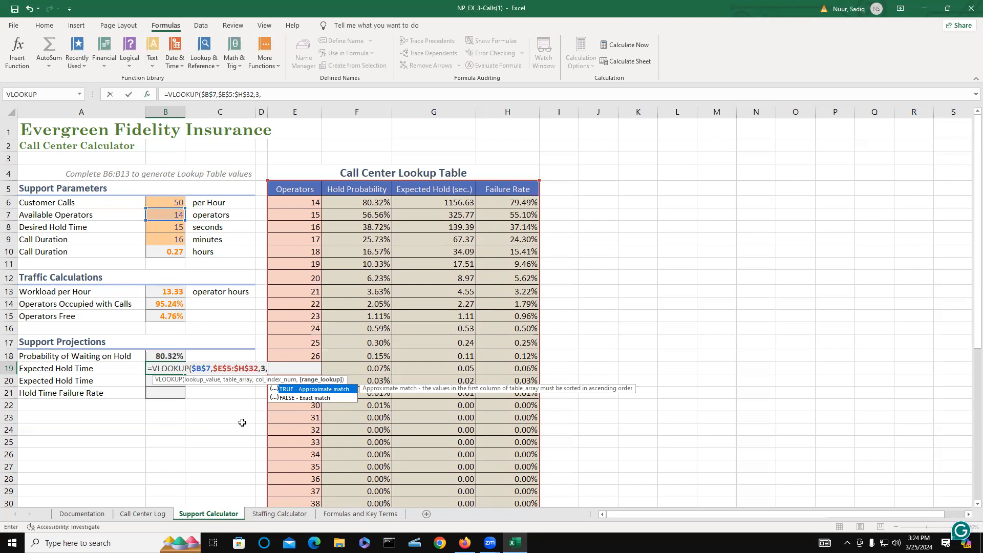
type("F")
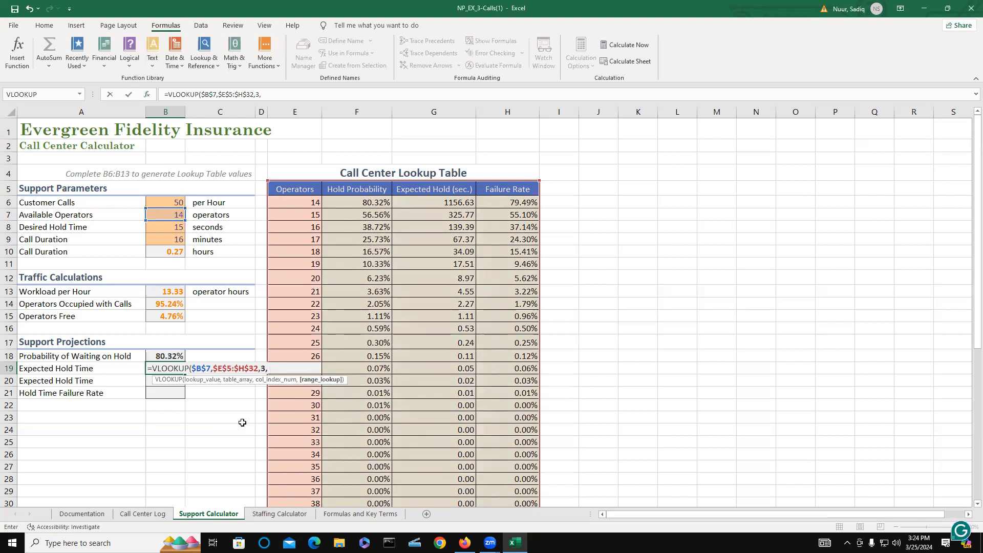
type("A")
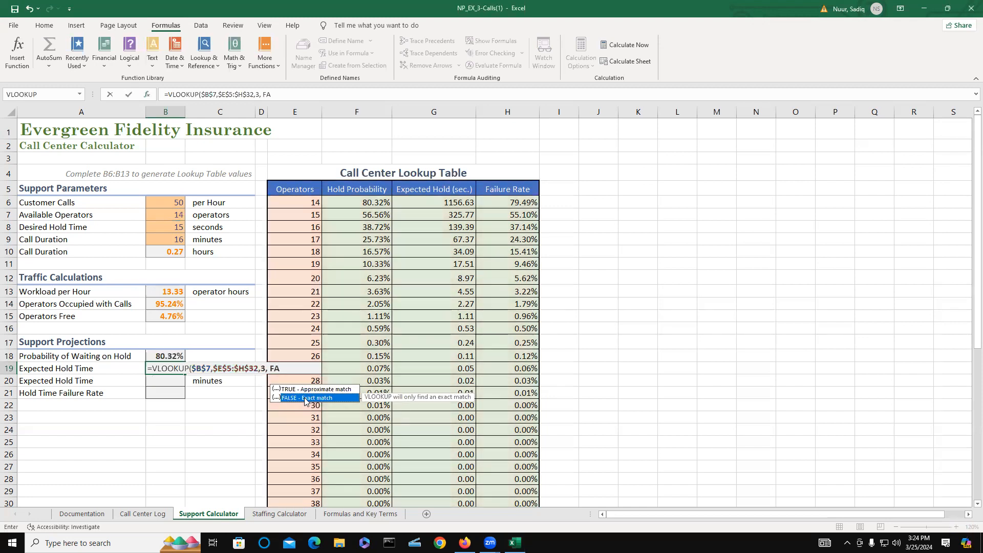
double_click(304, 397)
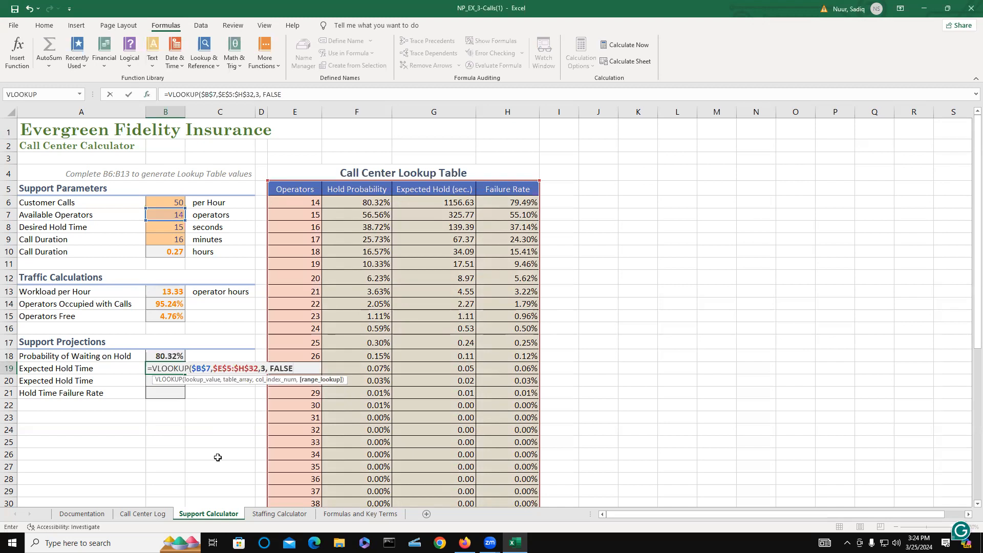
type(")")
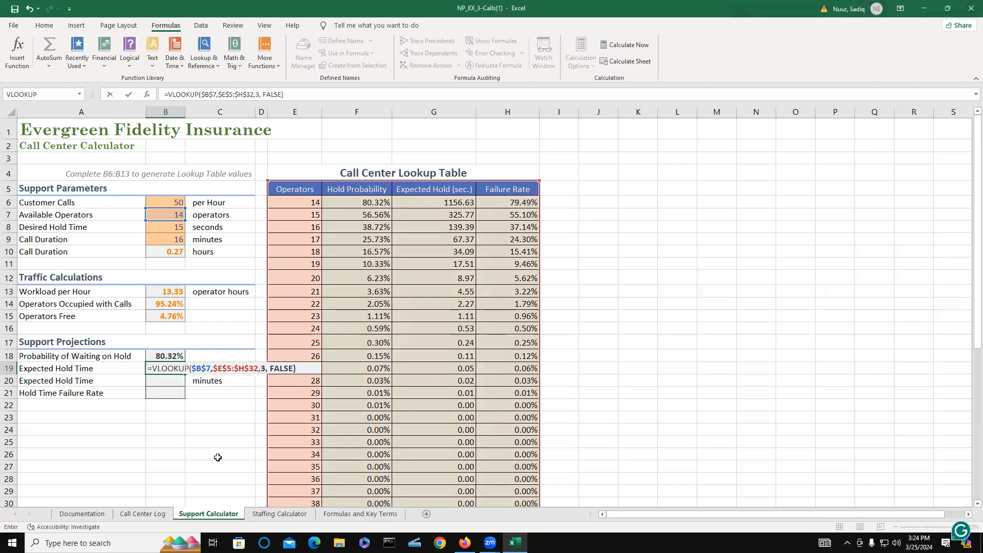
key("Return")
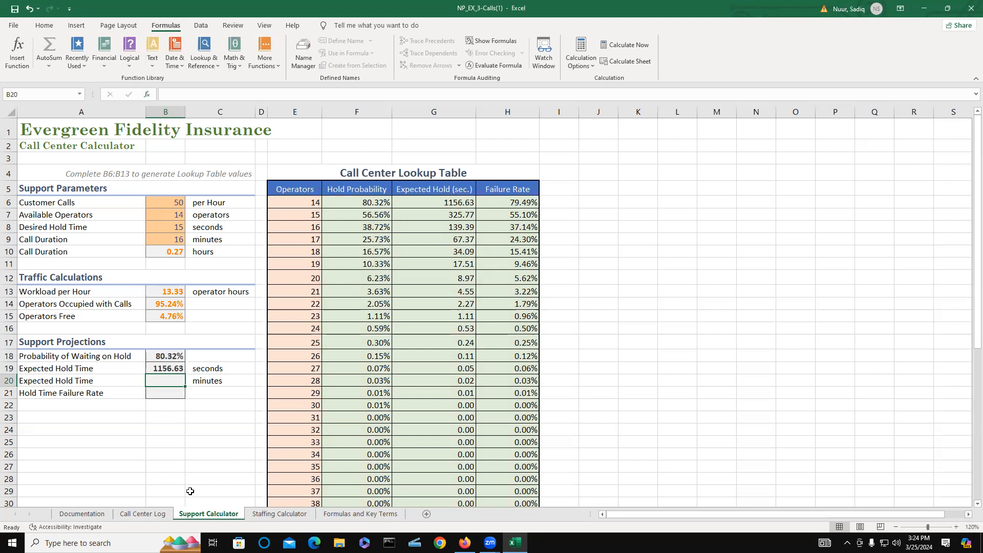
- Enter =B19/60 in B20 to convert the expected hold time to minutes
type("=")
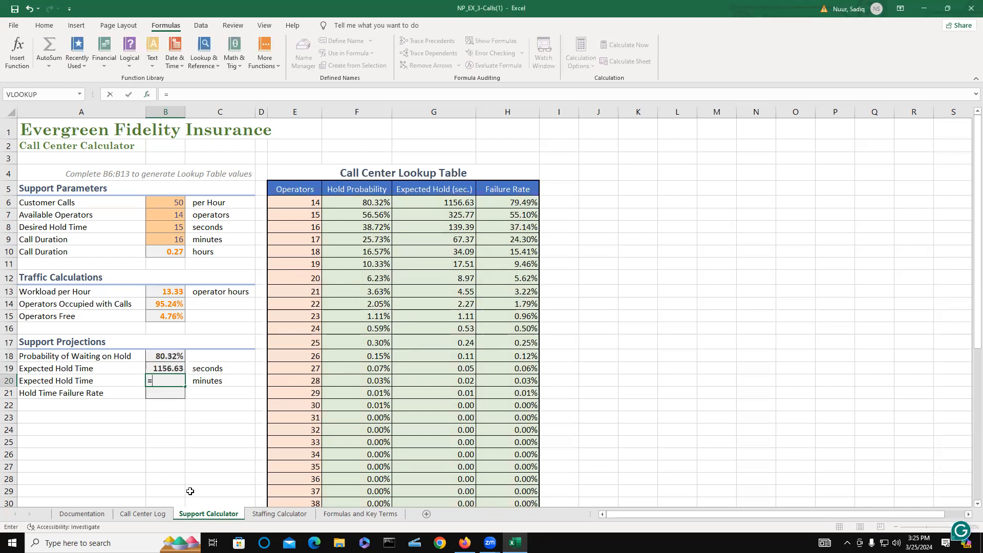
type("B19")
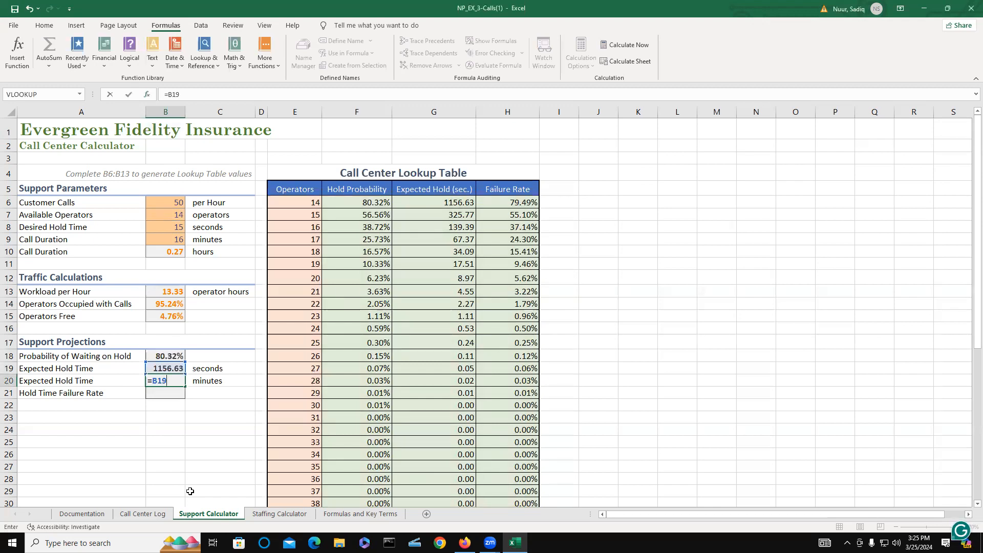
type("/60")
key("Return")
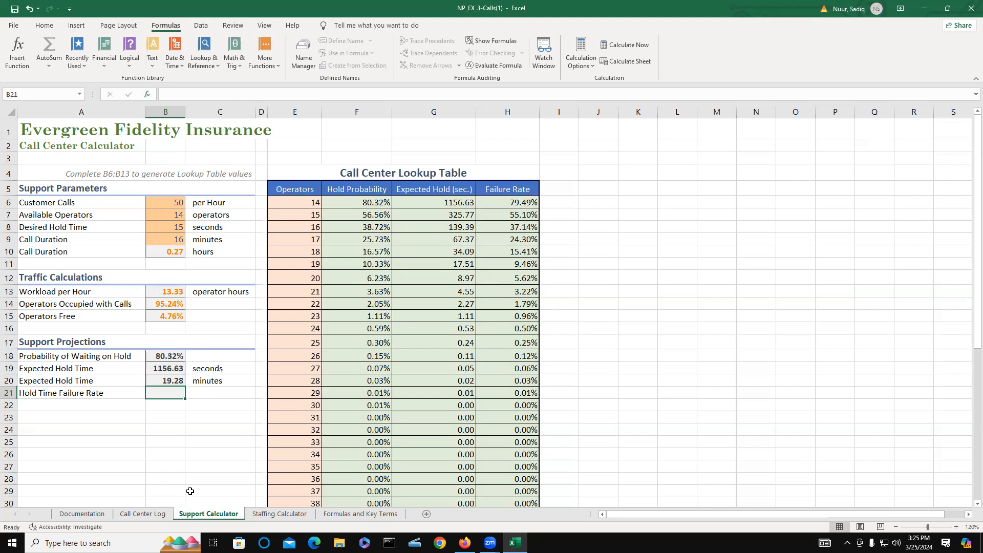
- Begin a VLOOKUP formula in B21 for the hold time failure rate, using $B$7 as the lookup value
type("=")
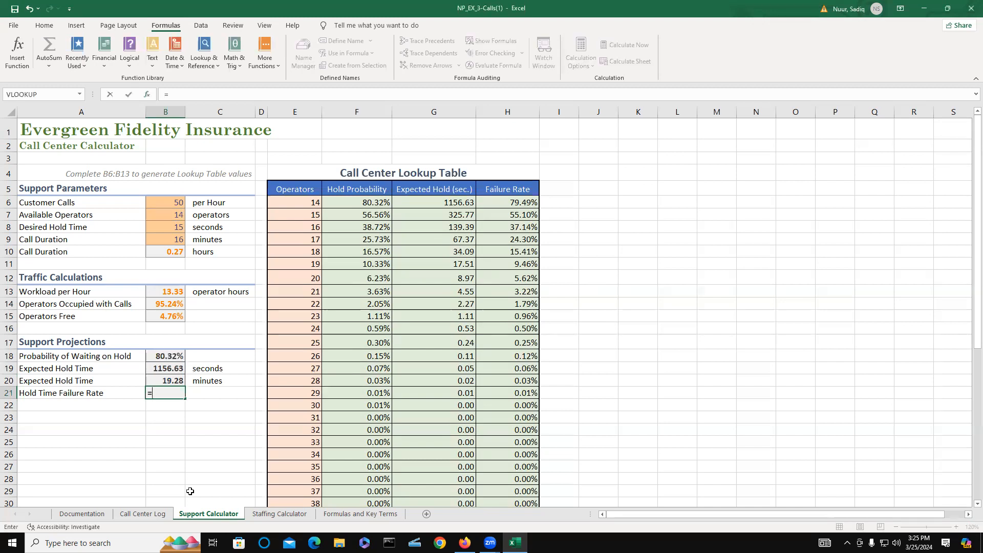
type("VL")
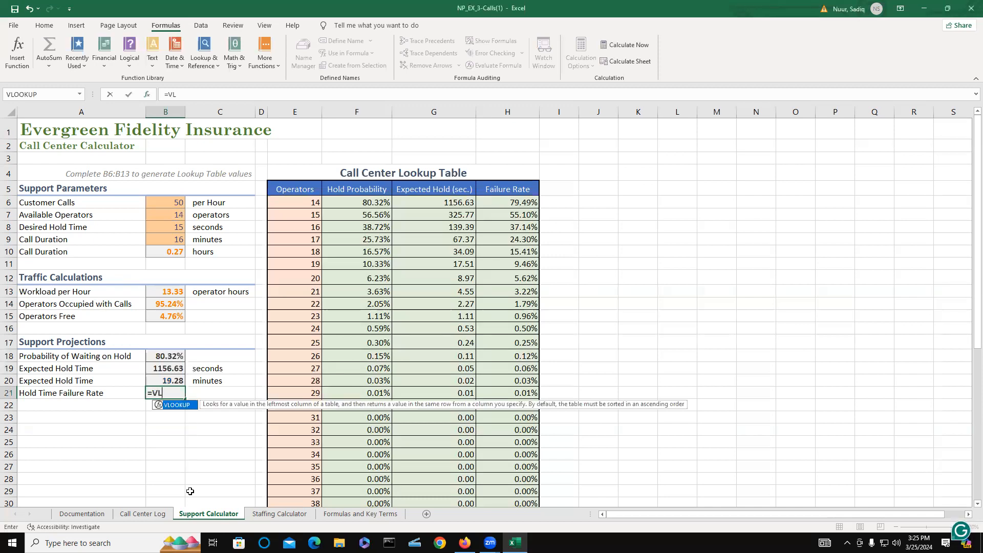
double_click(172, 406)
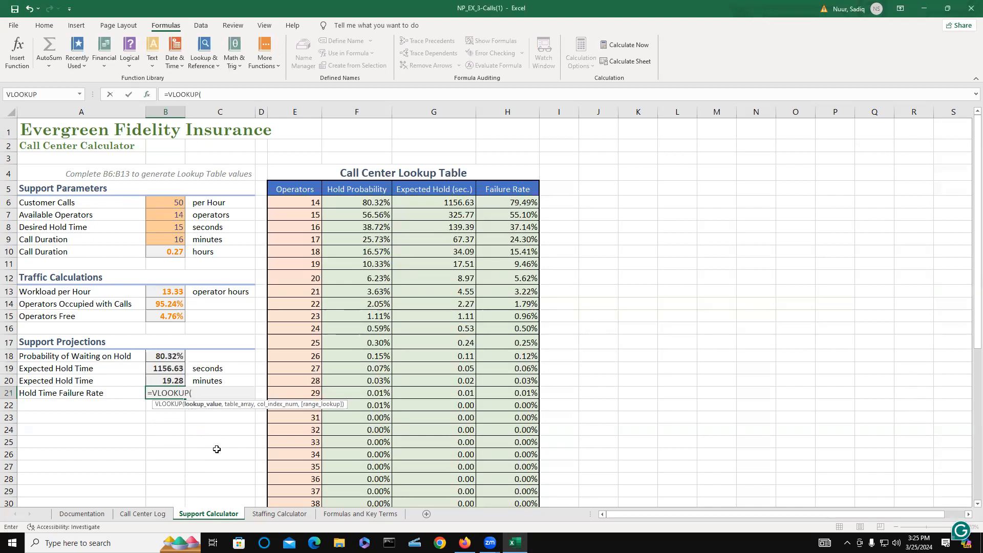
type("B7")
key("F4")
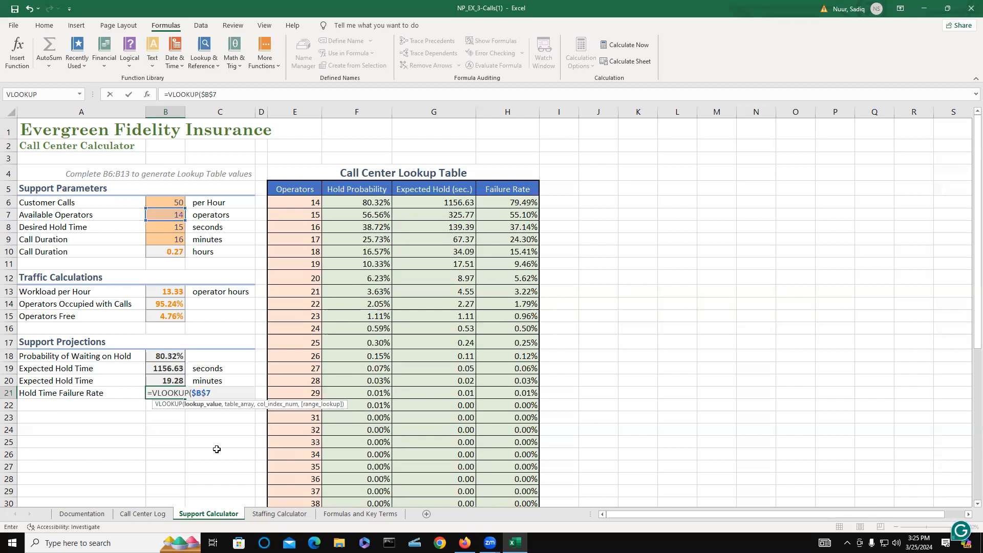
- Add the absolute range $E$5:$H$32 as the table array of the VLOOKUP in B21
type(",E5")
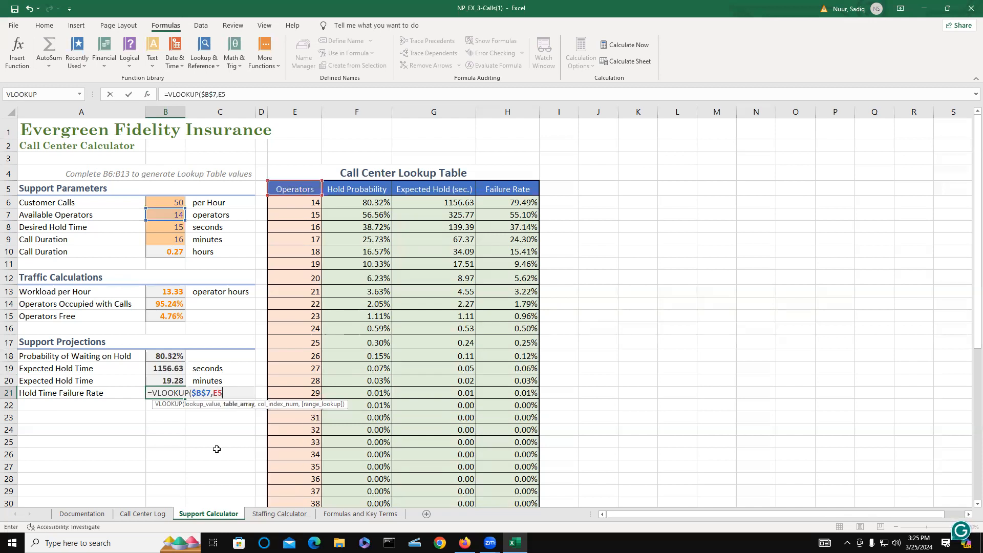
key("F4")
type(":H")
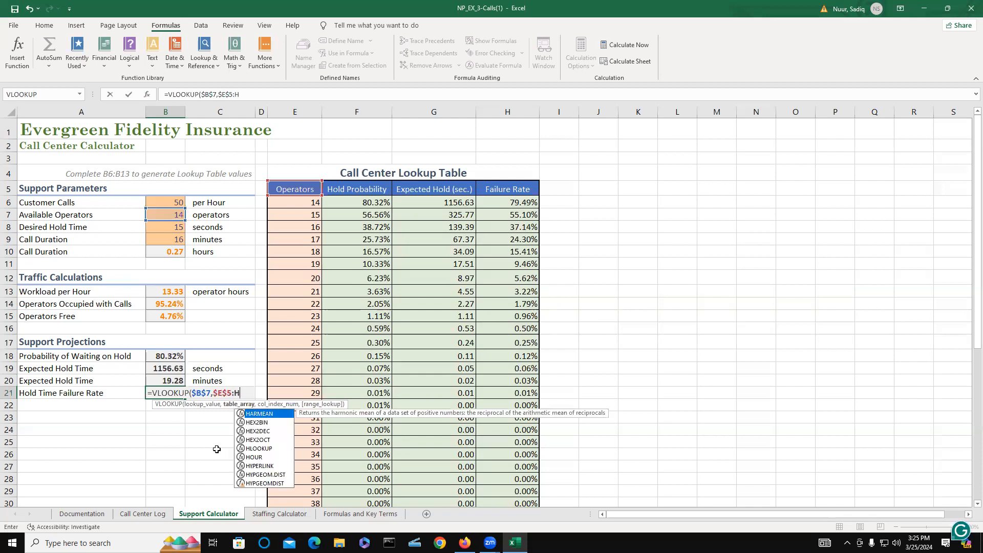
type("32")
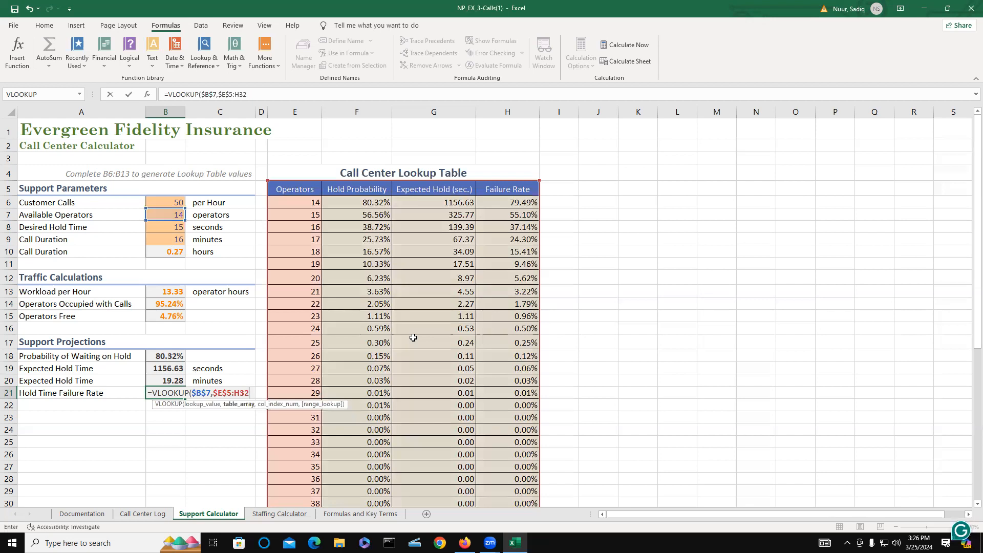
key("F4")
- Finish the VLOOKUP in B21 with column index 4 and FALSE for an exact match
type(",4")
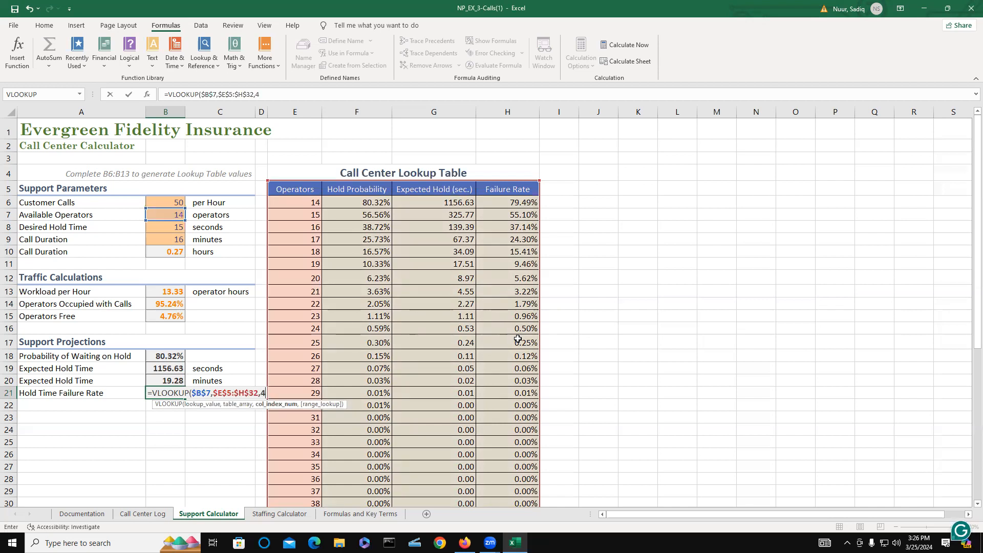
type(",")
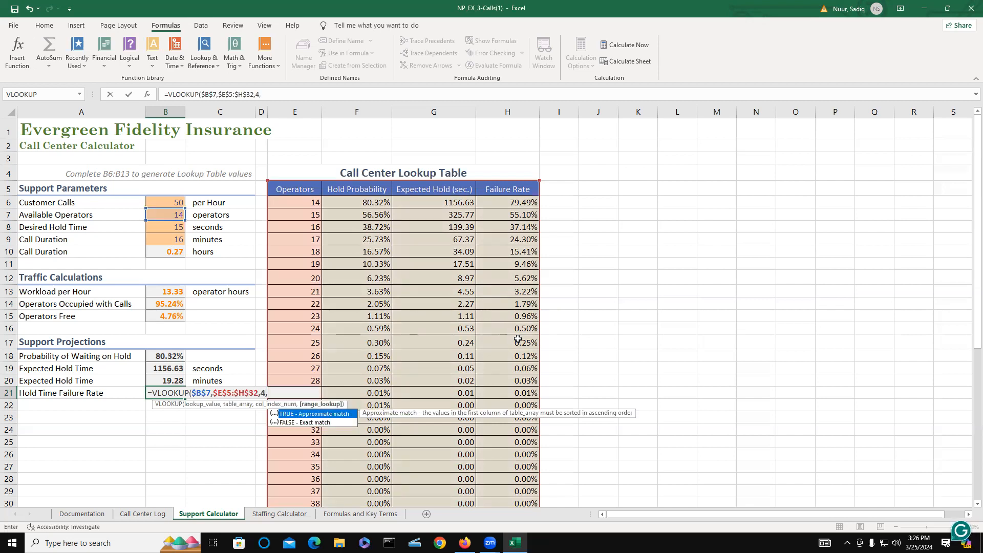
double_click(297, 423)
type(")")
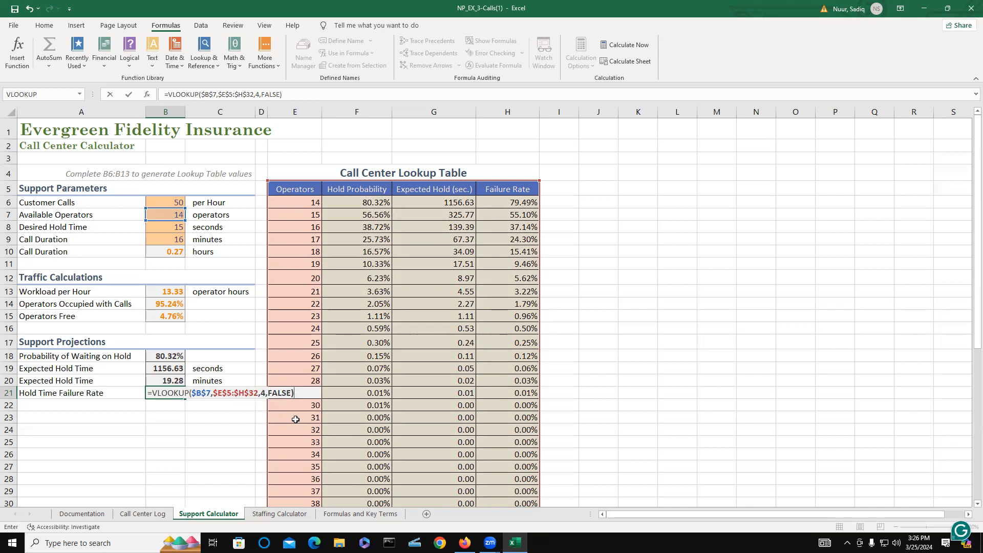
key("Return")
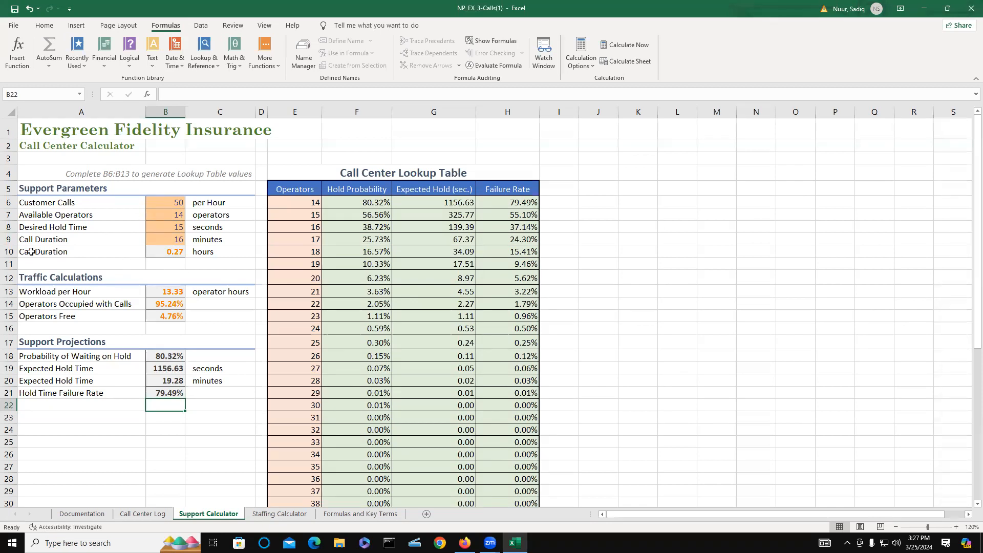
- Try a call duration of 11 minutes in B9 and set it back to 16 minutes
left_click(170, 241)
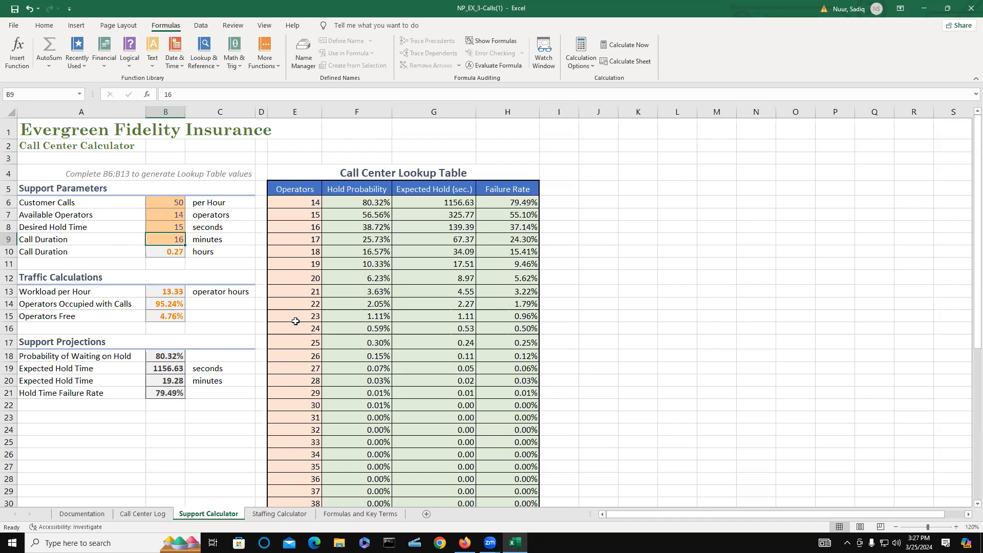
type("11")
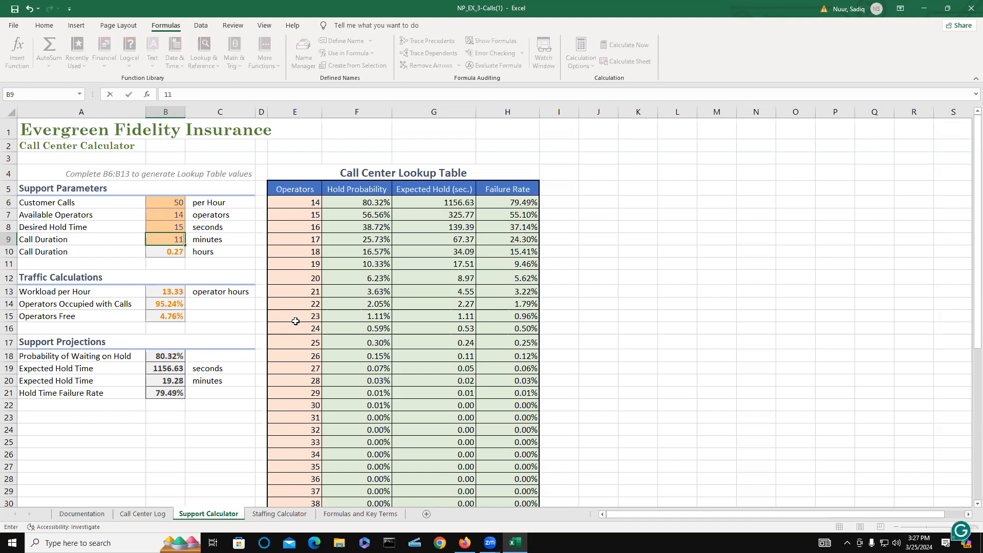
key("Return")
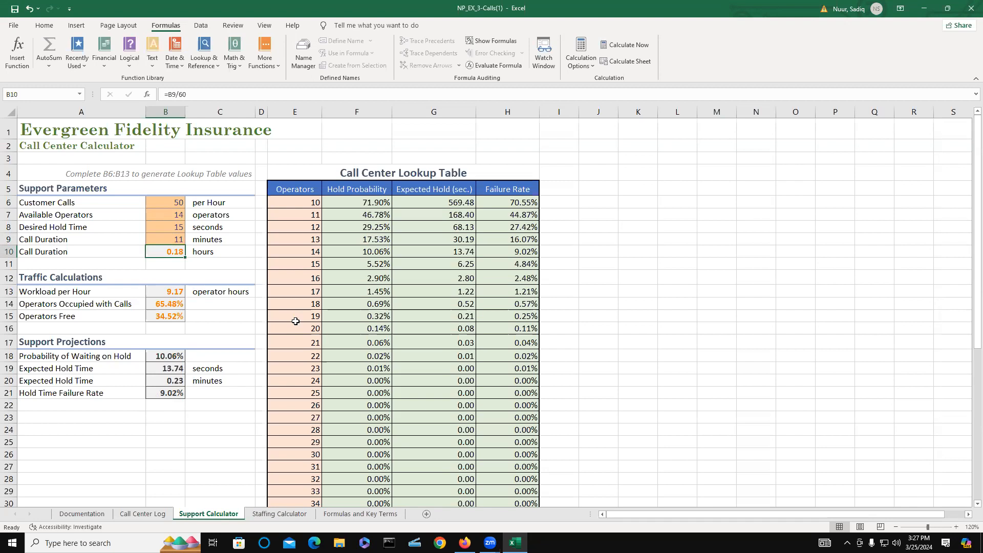
key("Up")
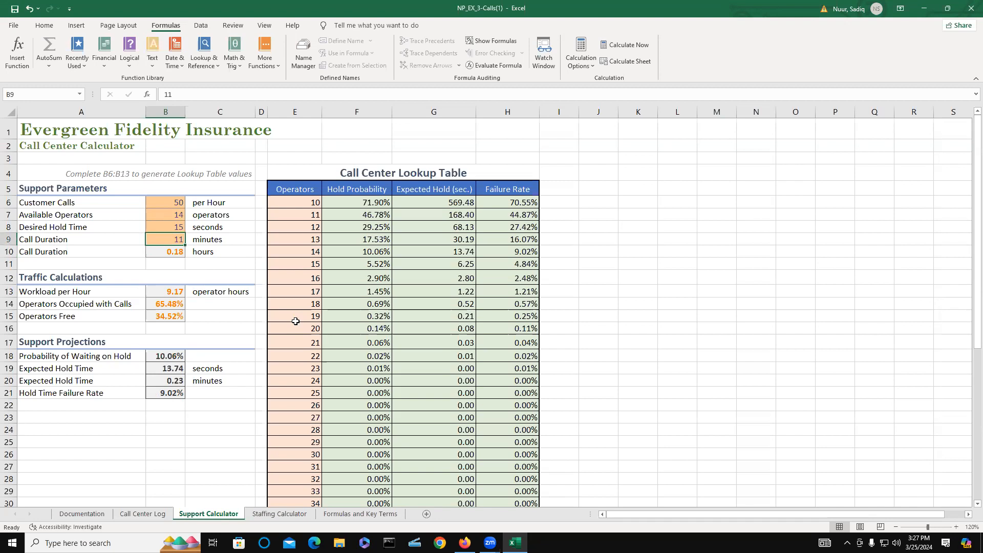
type("1")
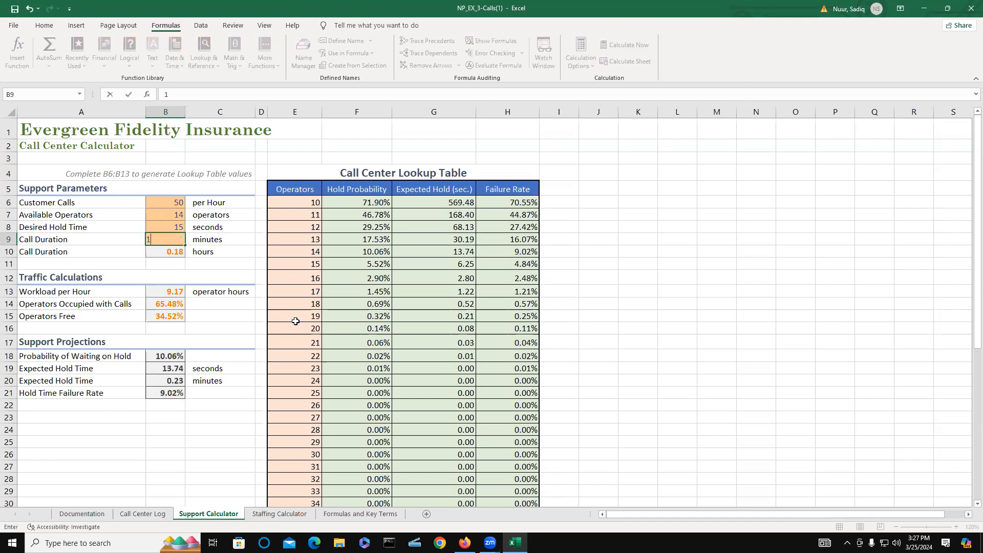
type("6")
key("Return")
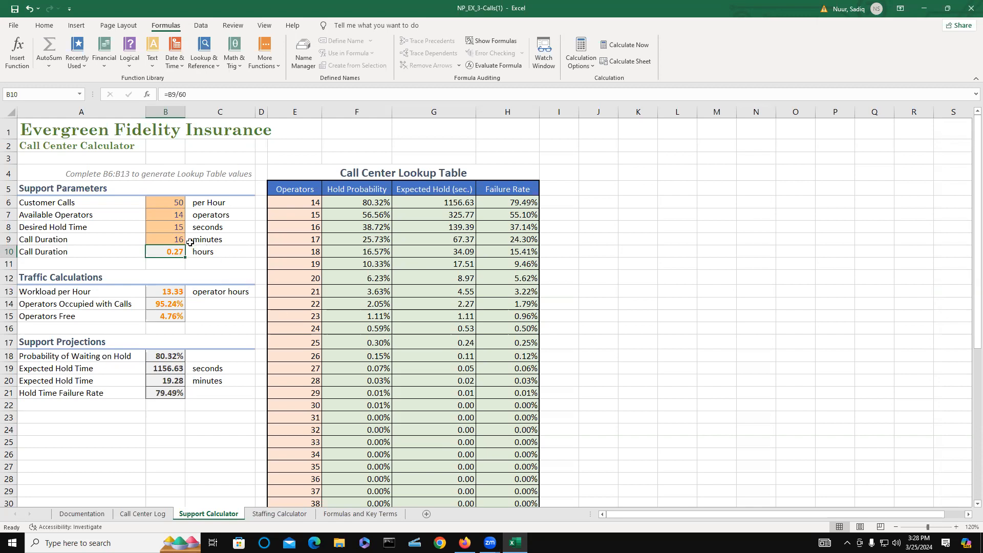
- Set the available operators in B7 to 25
left_click(167, 215)
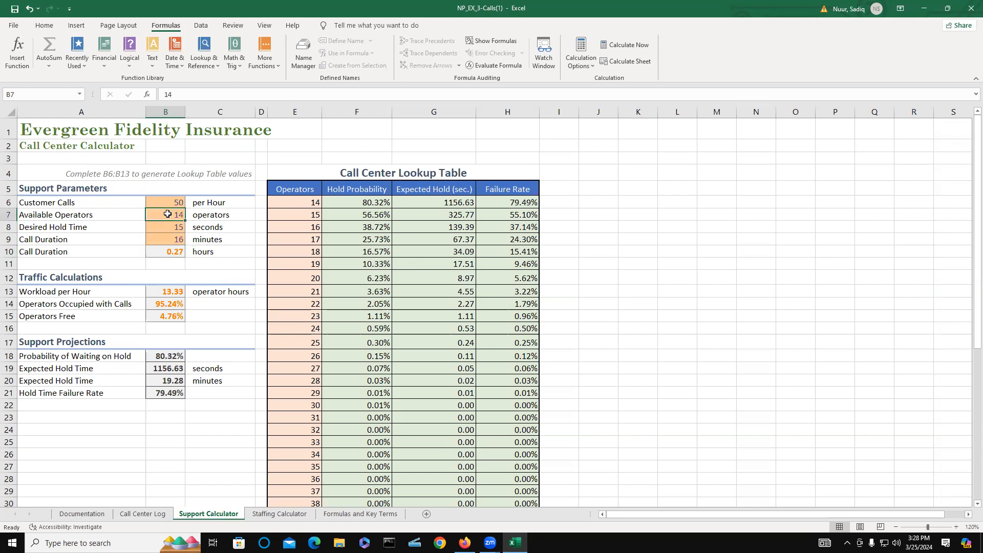
type("25")
key("Return")
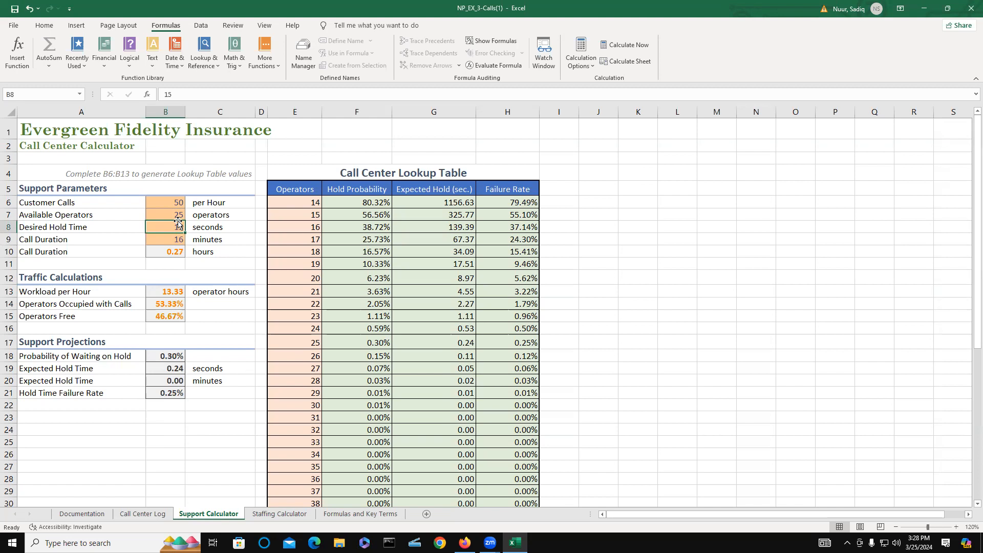
left_click(163, 215)
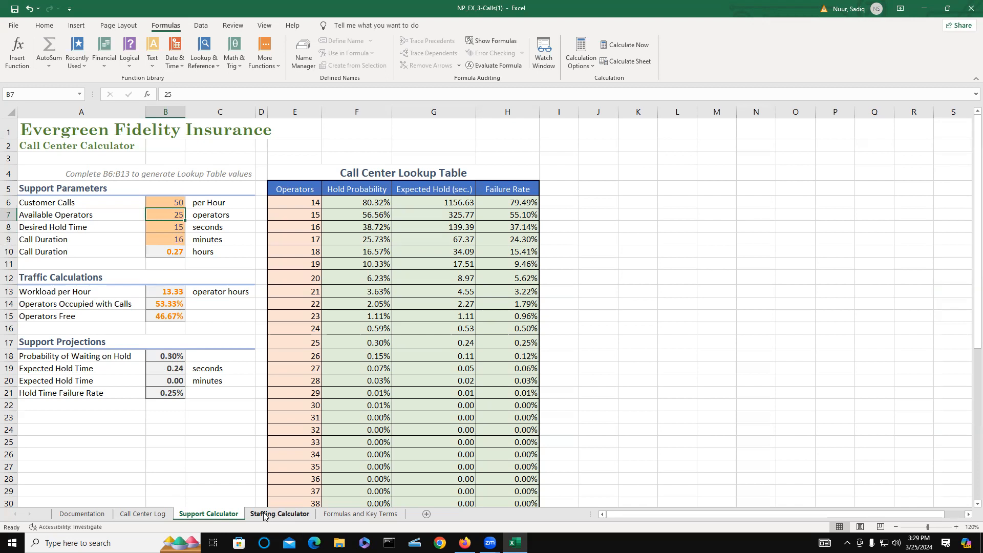
- On the Staffing Calculator sheet, enter =B5*B6-B7 in B9 to calculate the working days less holidays
key("ctrl")
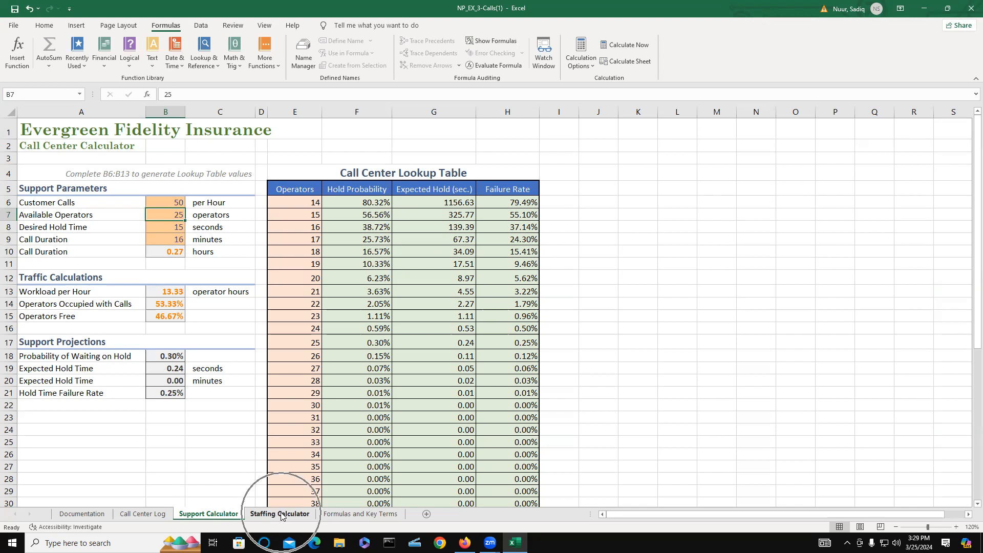
left_click(281, 514)
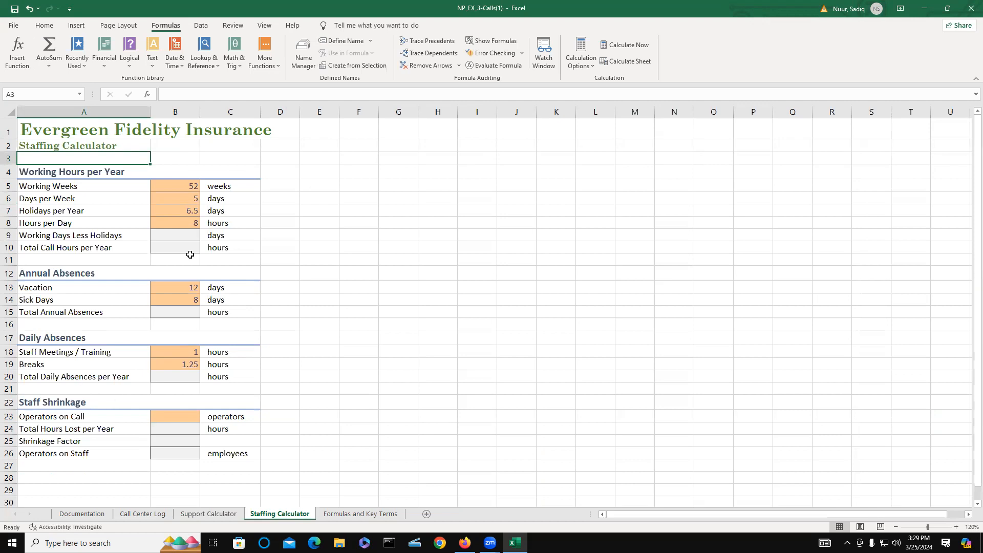
left_click(183, 236)
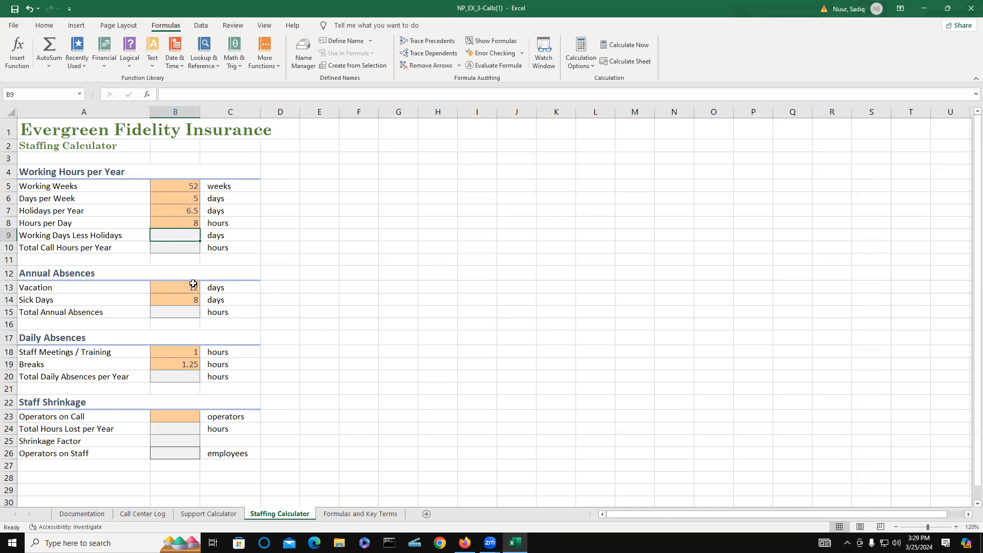
type("=B5*")
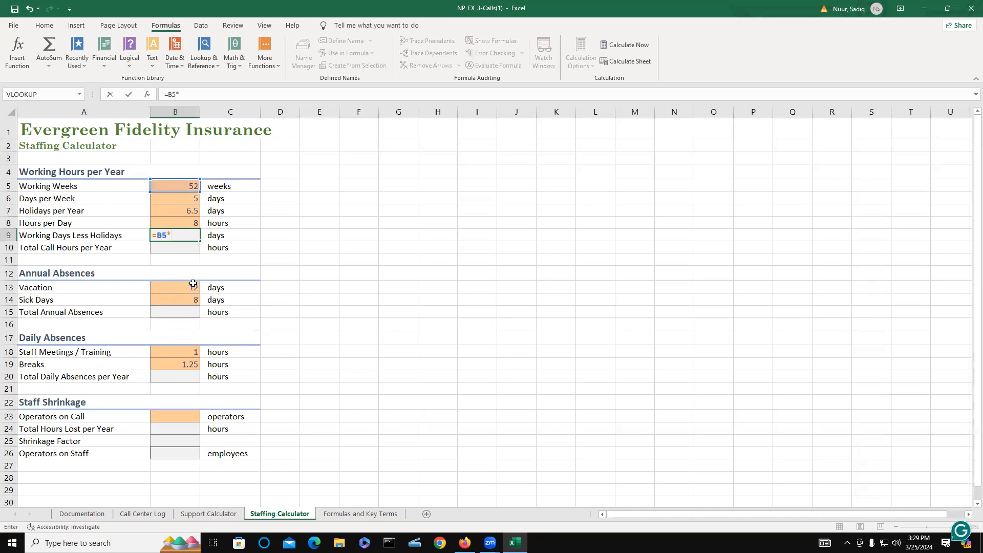
type("B")
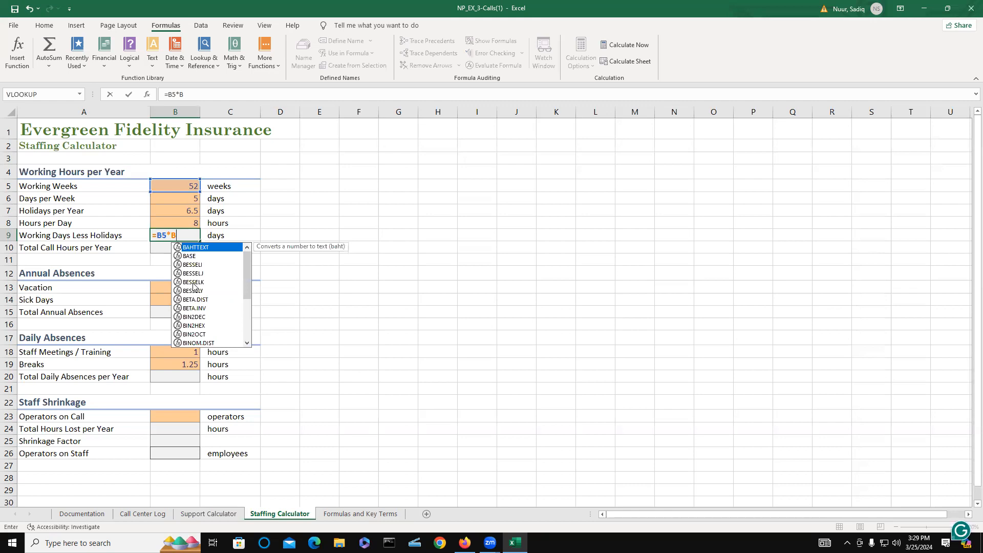
type("6-")
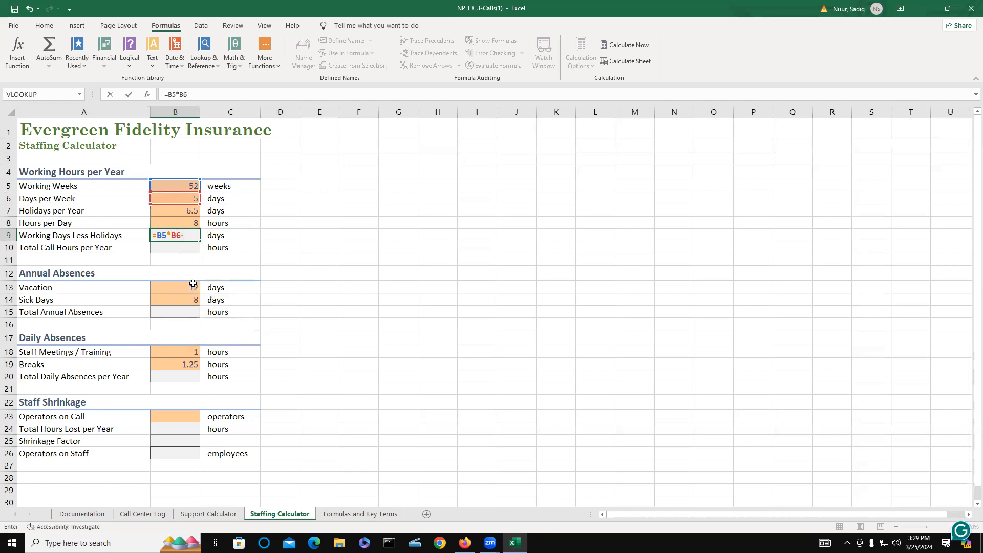
type("B7")
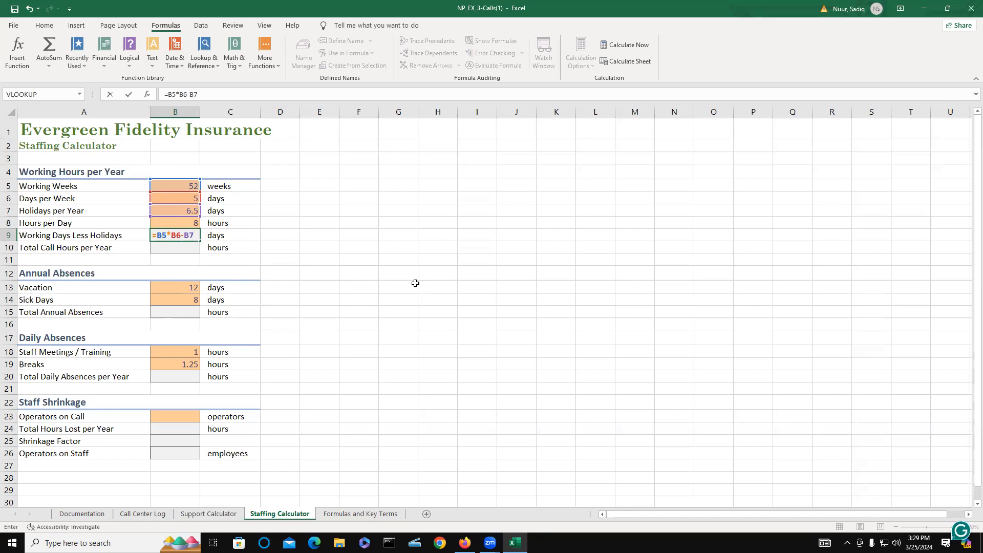
key("Return")
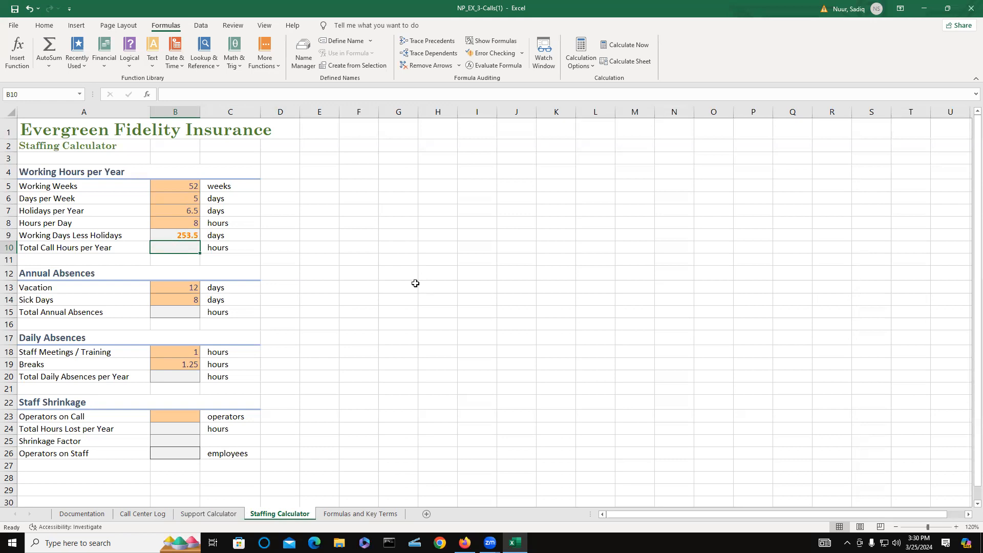
- Enter =B9*B8 in B10 to calculate the total call hours per year
type("=B99")
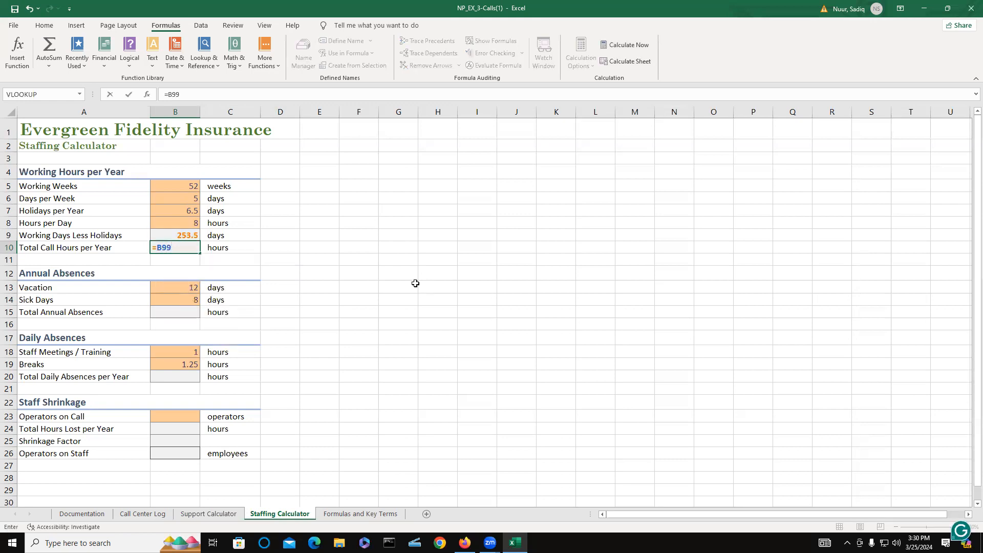
key("BackSpace")
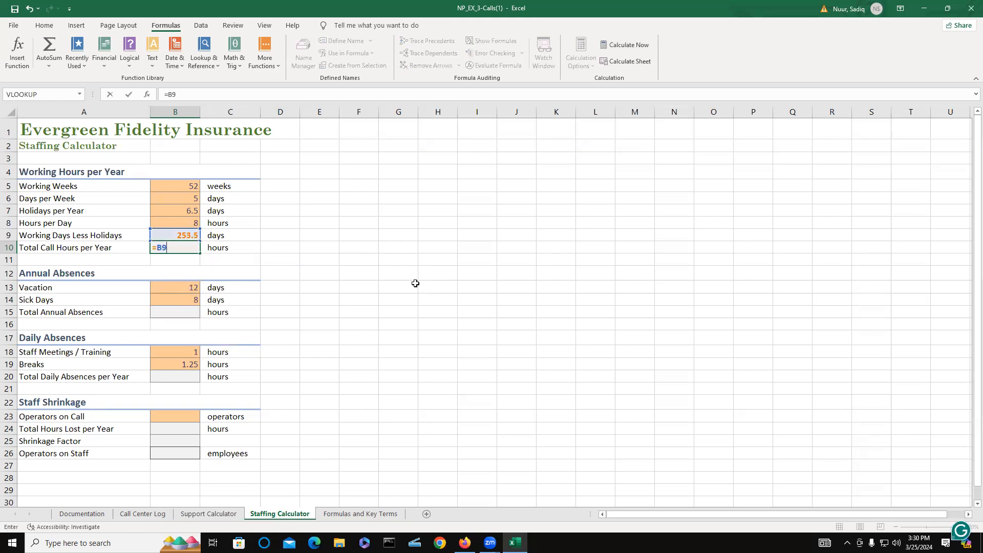
type("*B8")
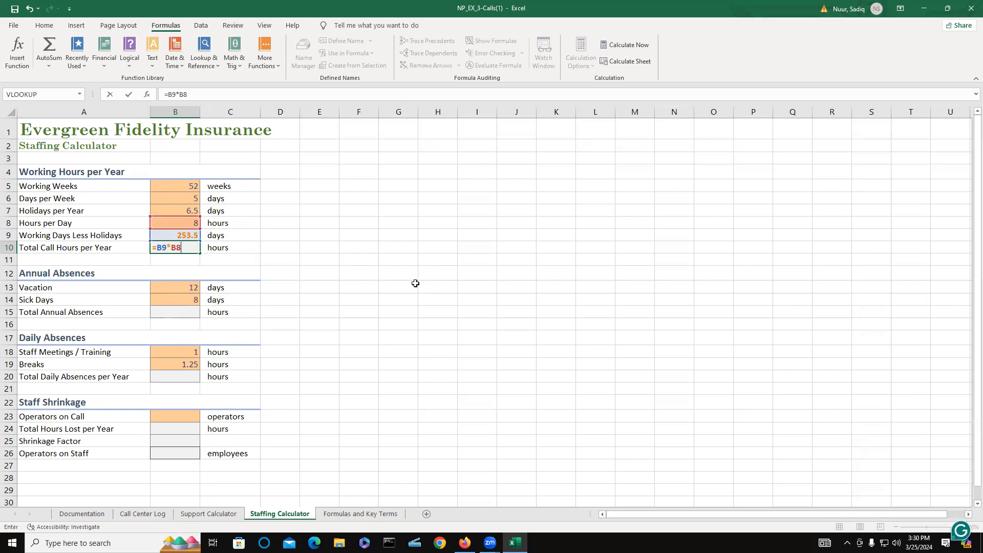
key("Return")
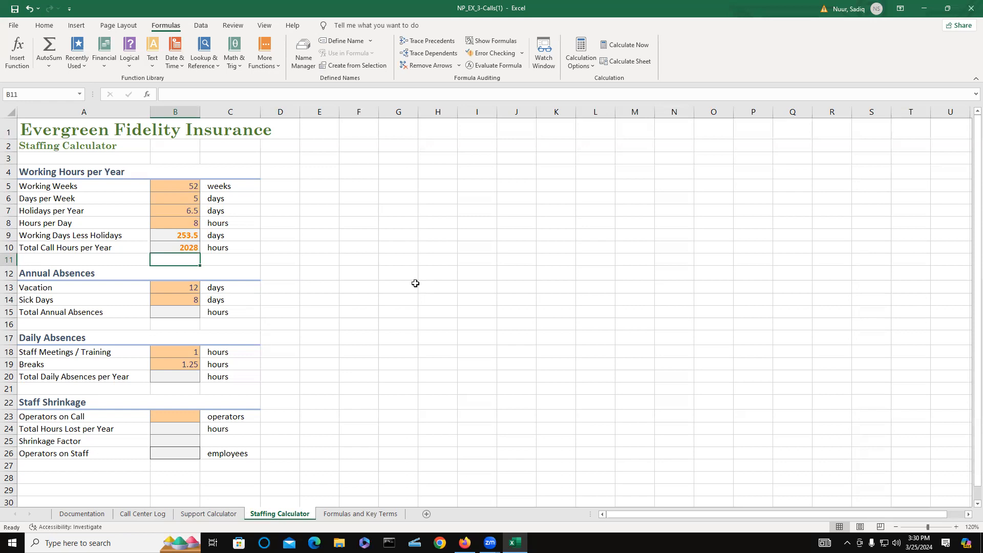
- Enter =(B13+B14)*B8 in B15 to calculate the total annual absences in hours
left_click(161, 311)
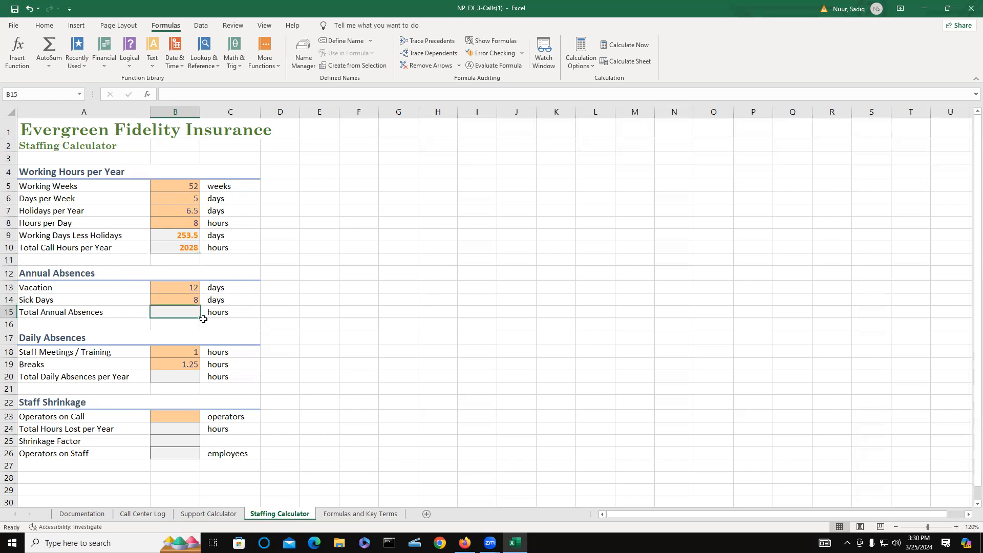
type("=")
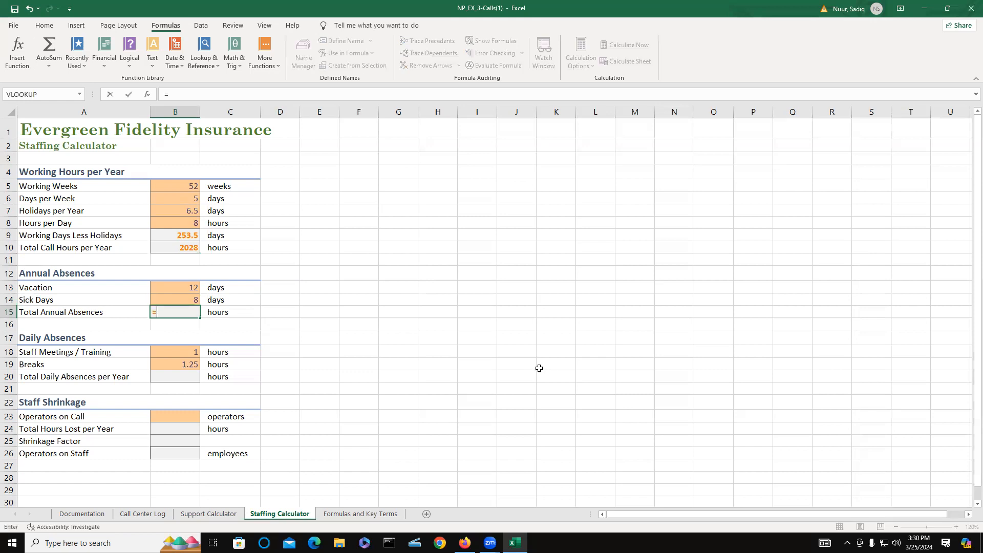
type("(")
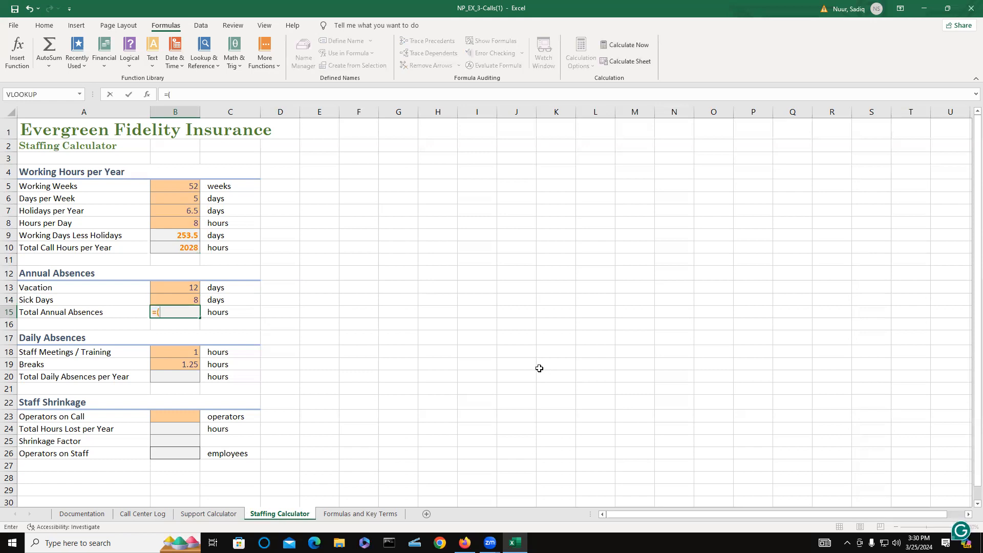
type("B13")
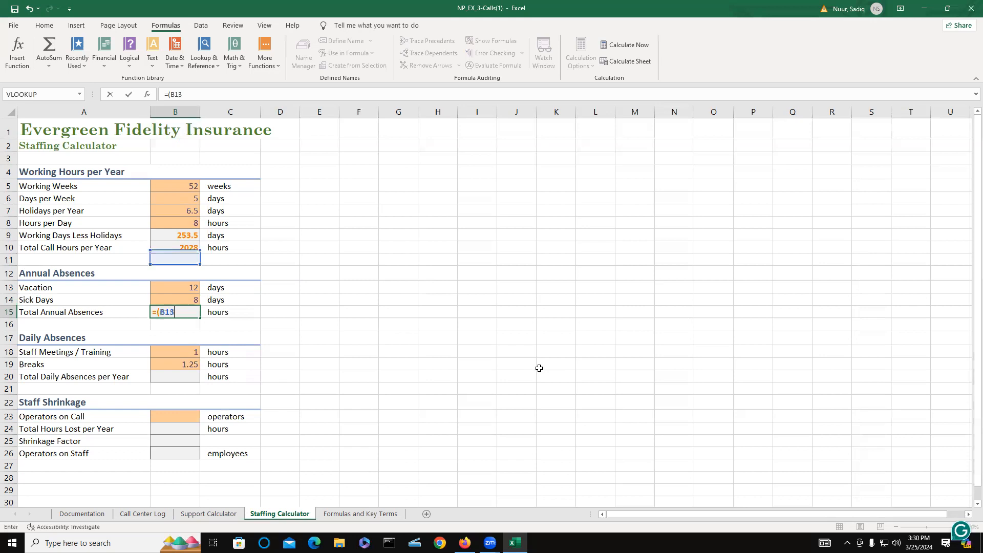
type("+B14")
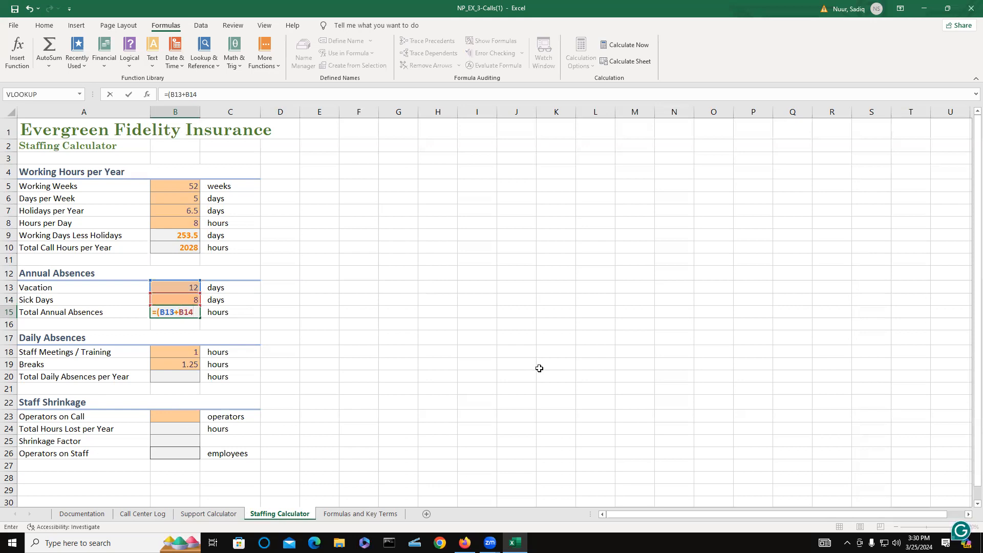
type(")*")
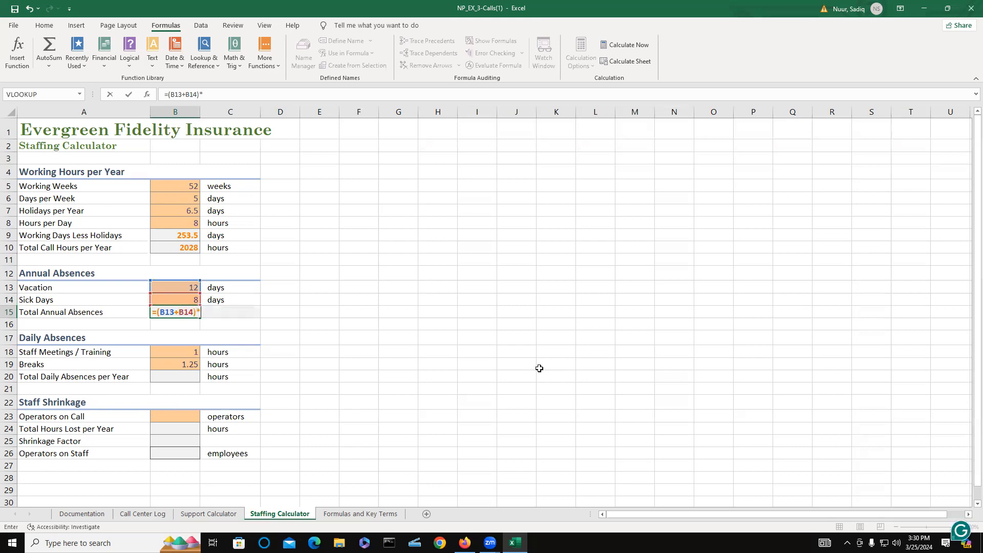
type("B8")
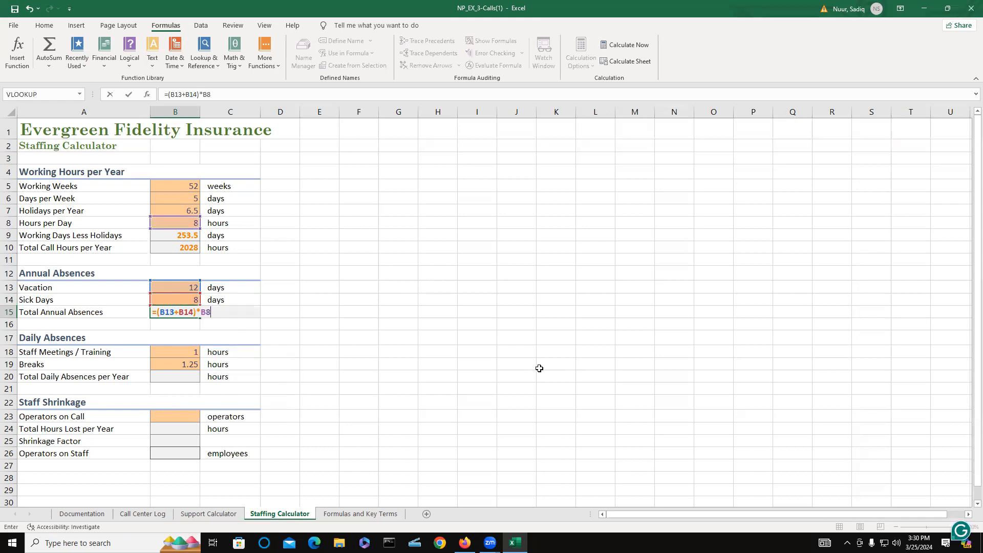
key("Return")
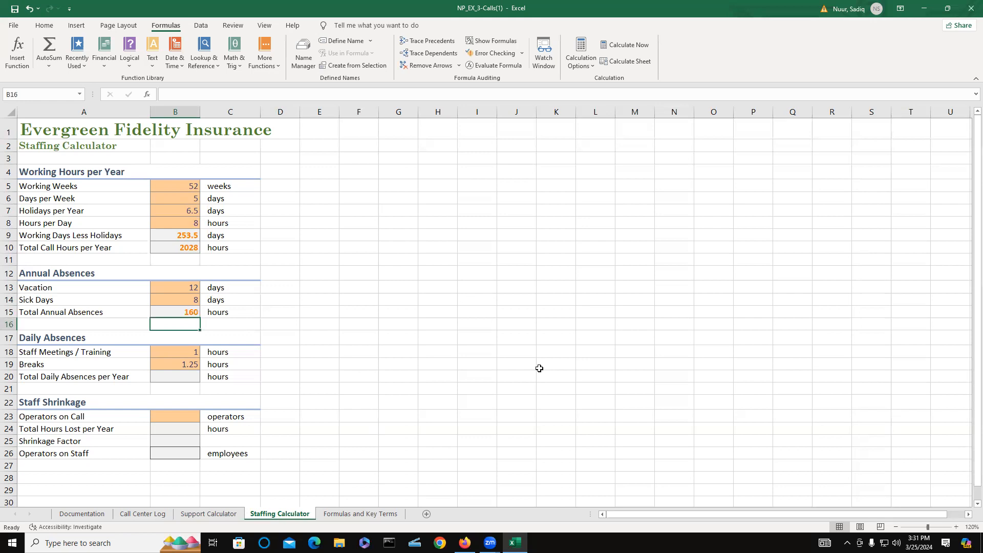
- Enter =B9*(B18+B19) in B20 to calculate the total daily absences per year
left_click(175, 377)
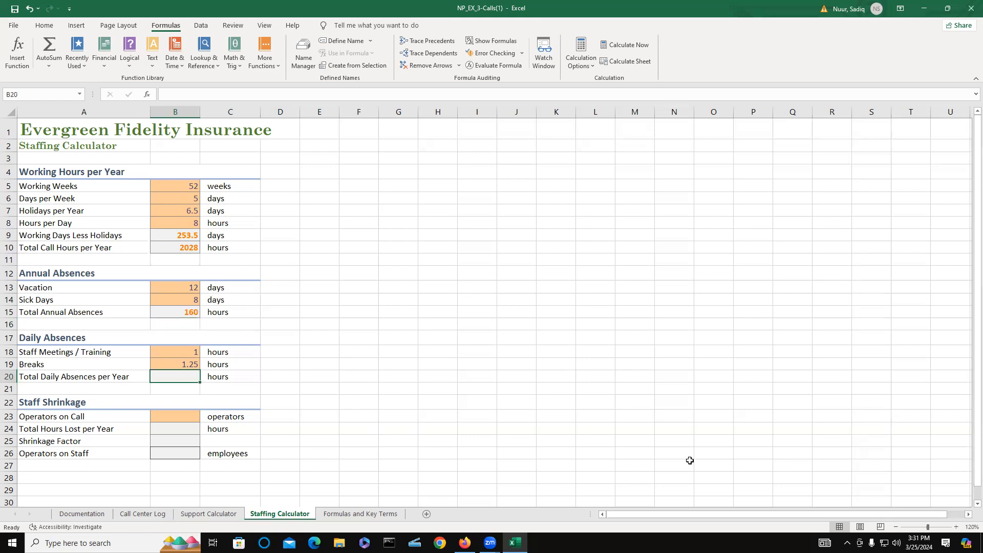
type("=B9")
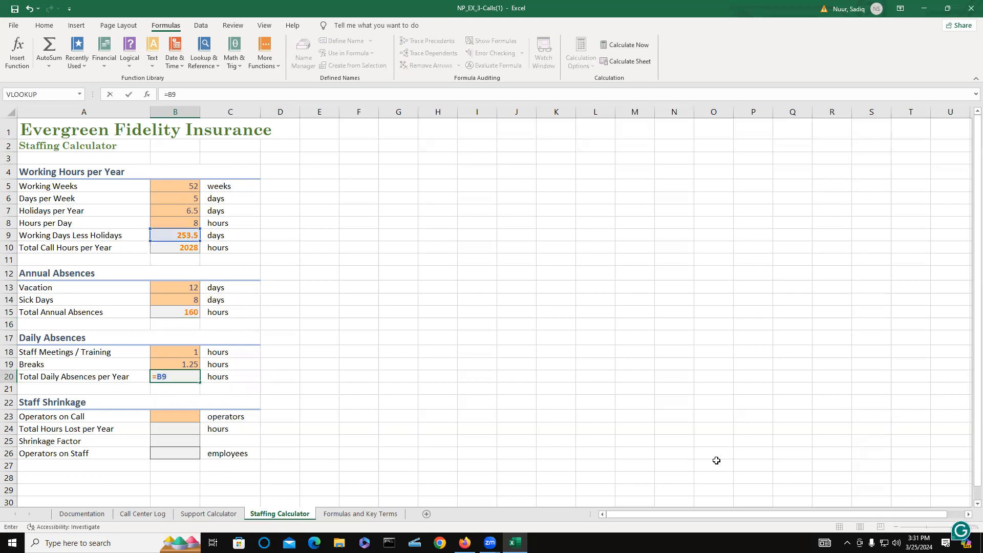
type("*(B18+")
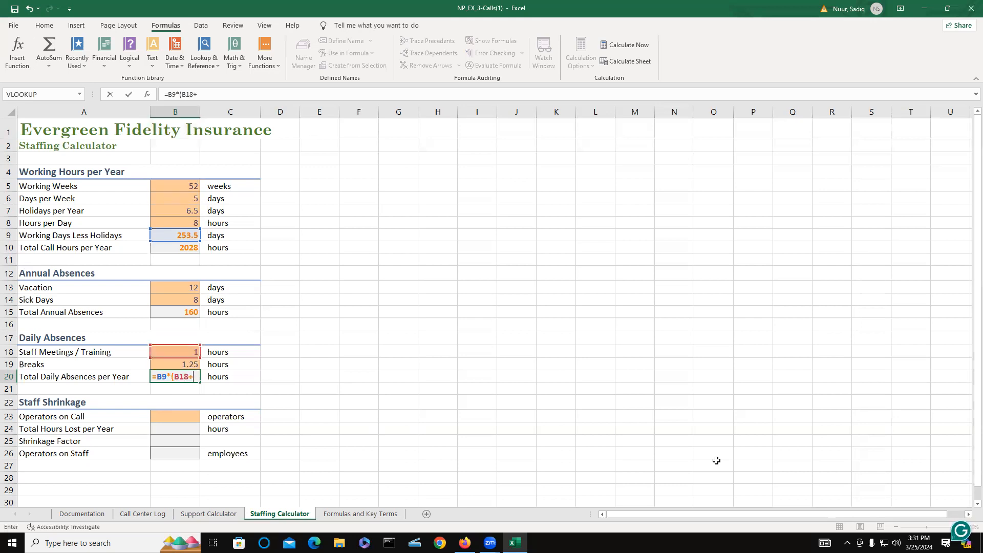
type("B1")
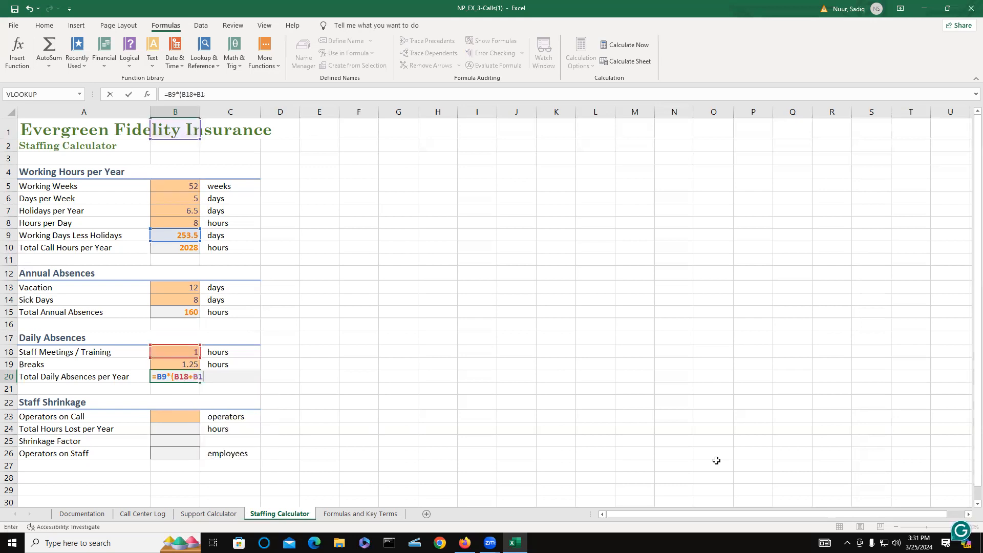
type("9)")
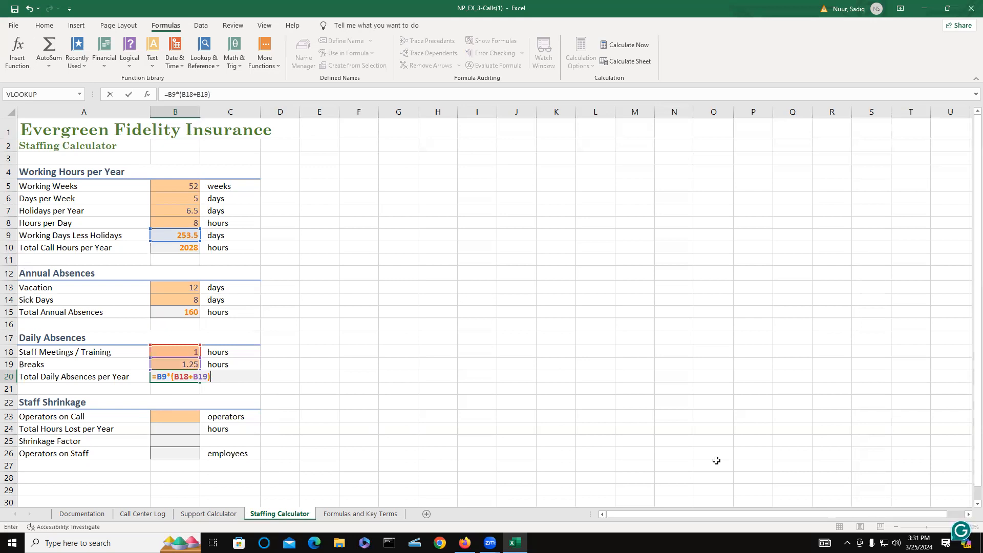
key("Return")
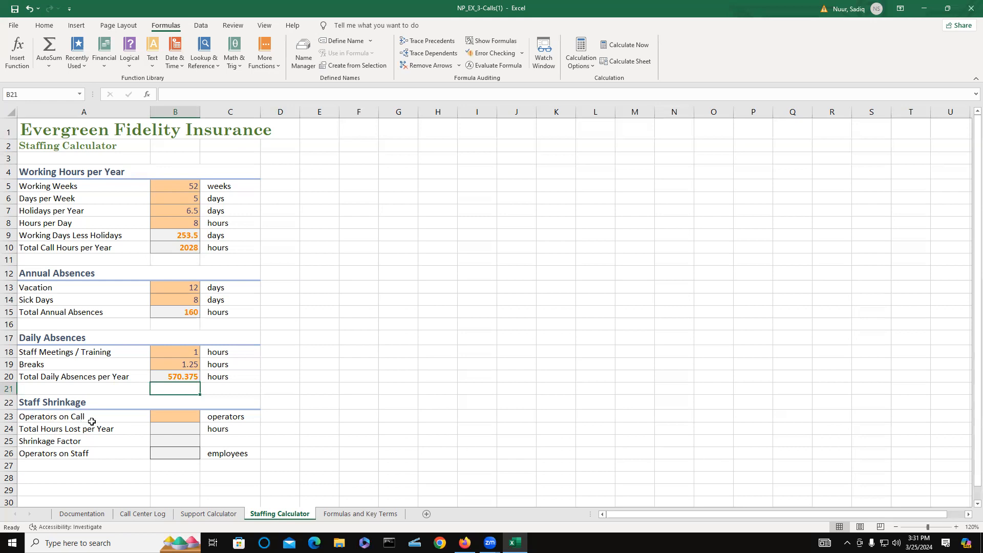
- Set the number of operators on call in B23 to 25
left_click(182, 412)
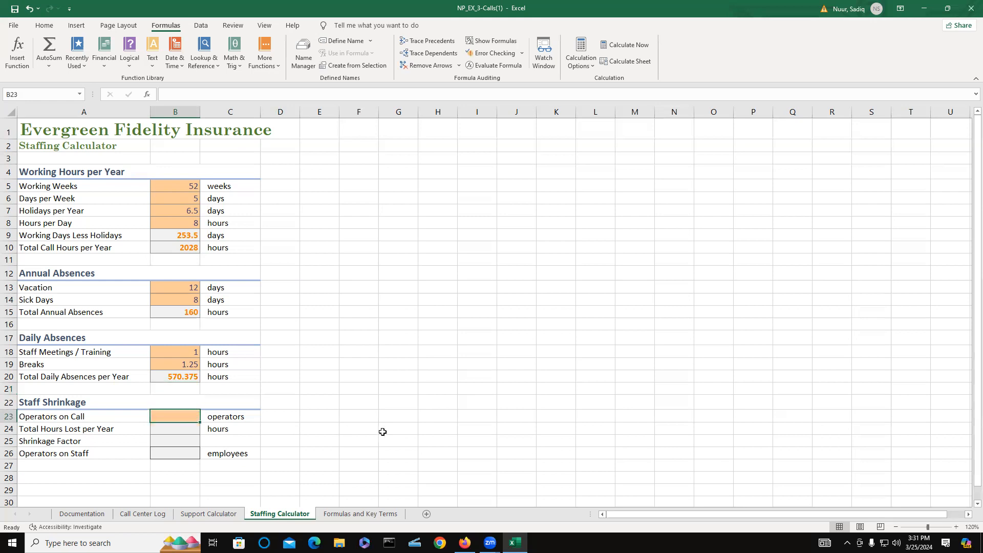
type("23")
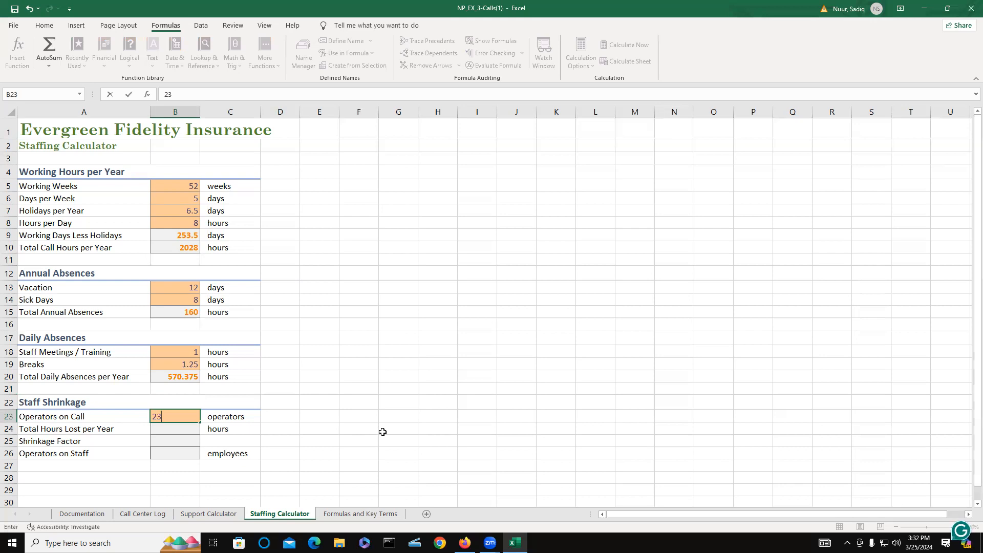
key("BackSpace")
type("5")
key("Return")
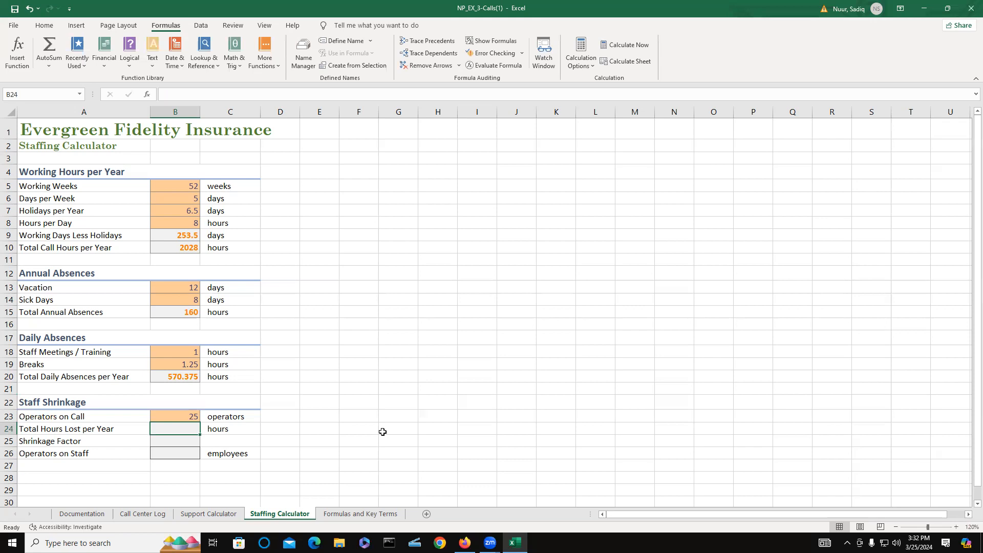
- Enter =B15+B20 in B24 to calculate the total hours lost per year
type("=")
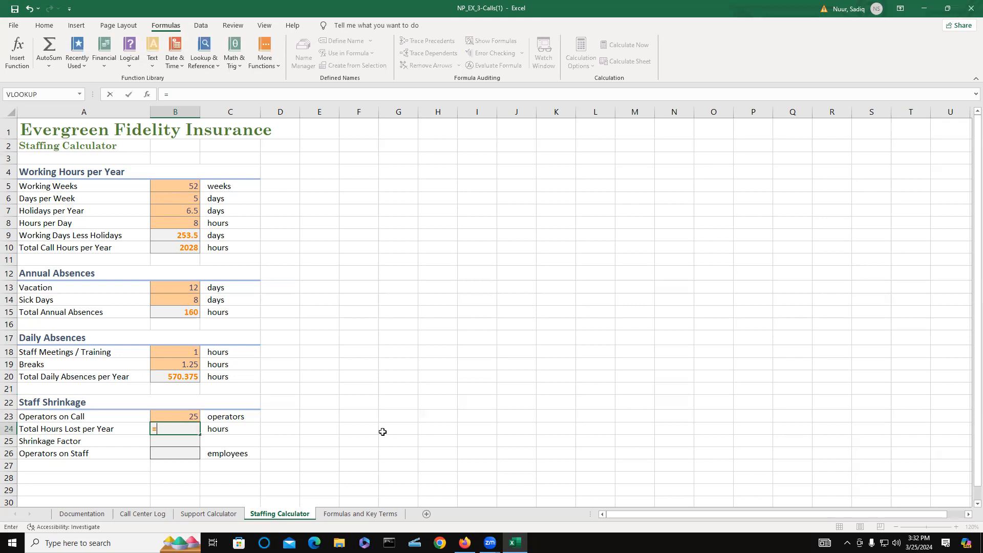
type("B")
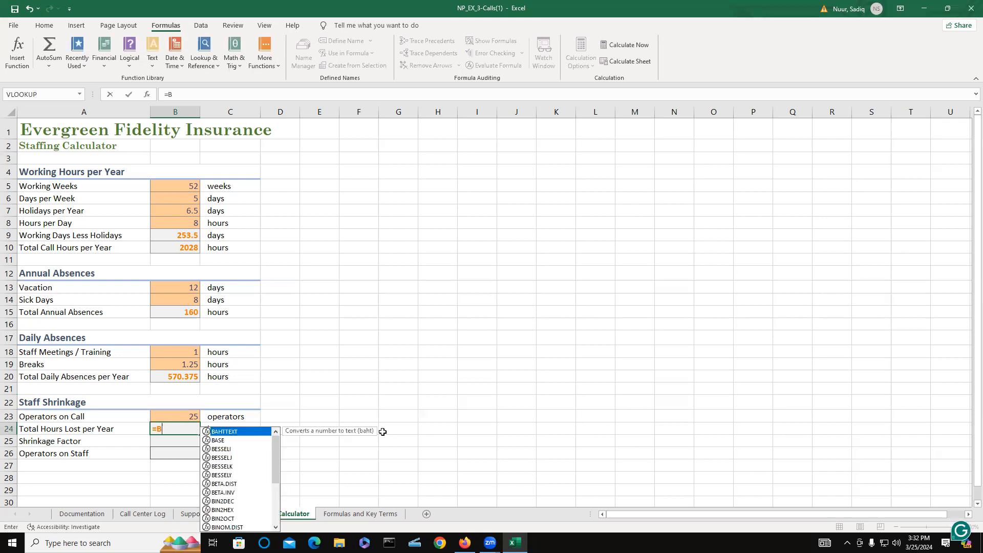
type("15")
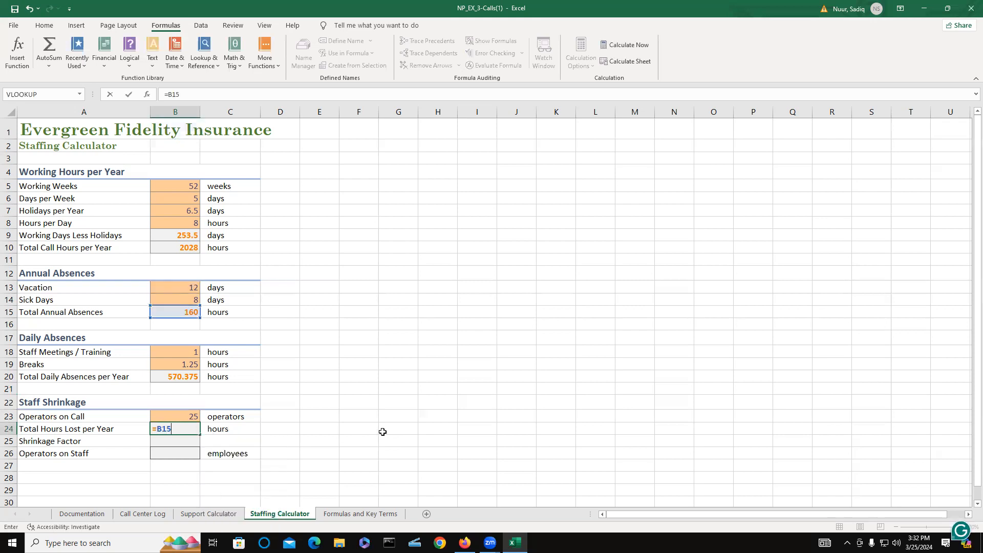
type("+B2")
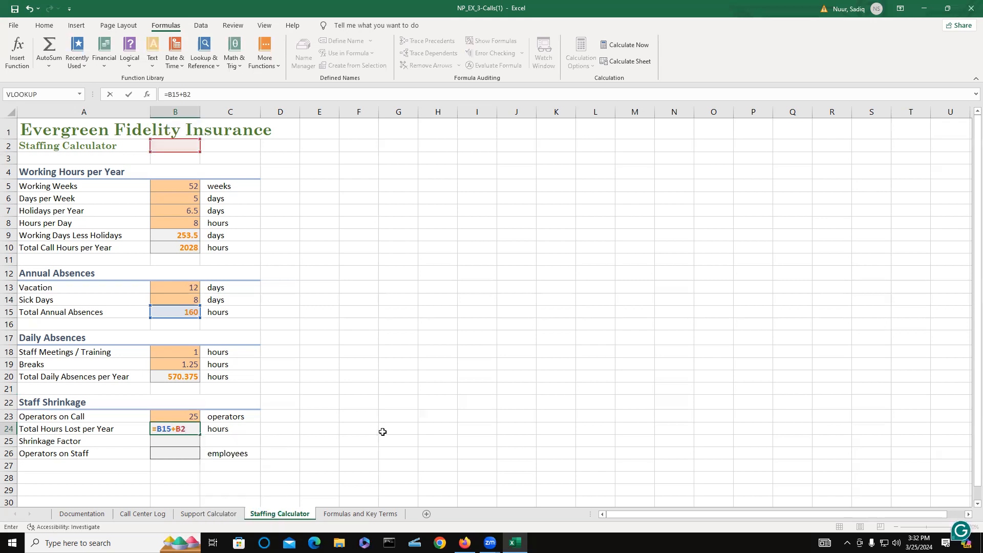
type("0")
key("Return")
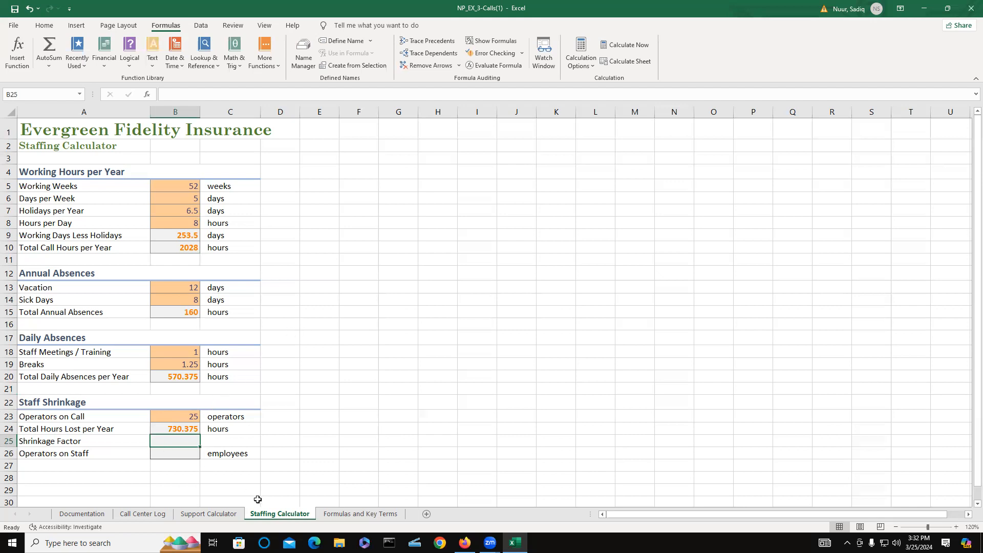
- Enter =B24/B10 in B25 to calculate the shrinkage factor
type("=")
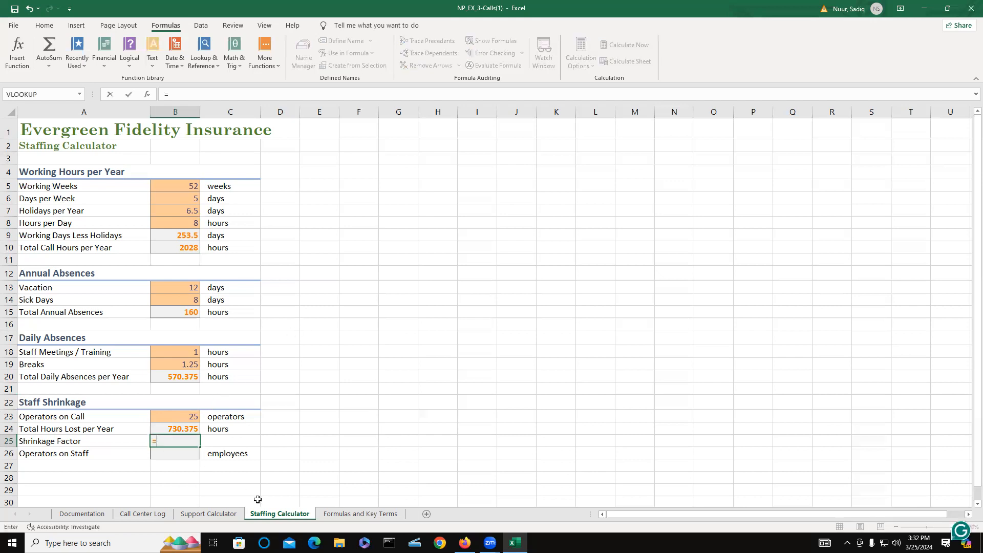
type("B")
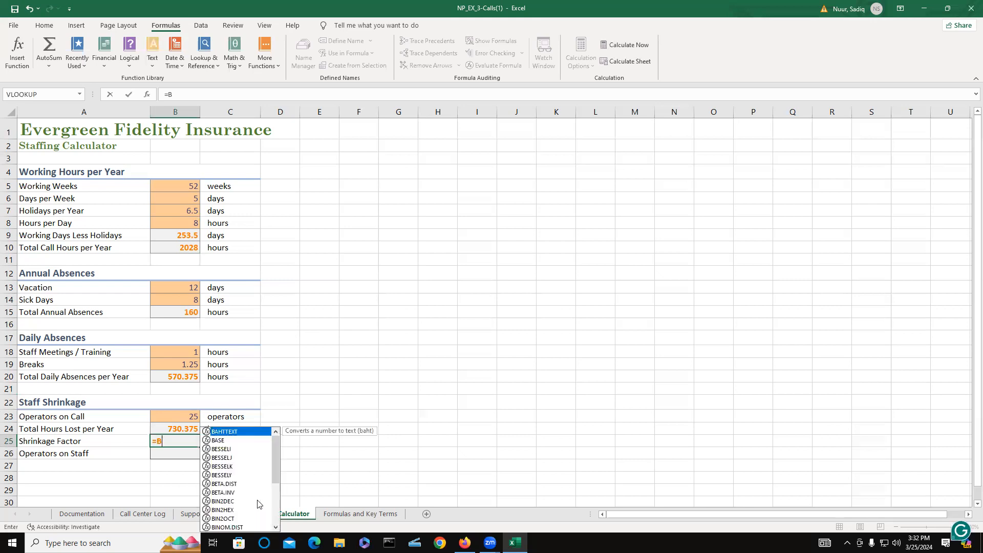
type("24/B")
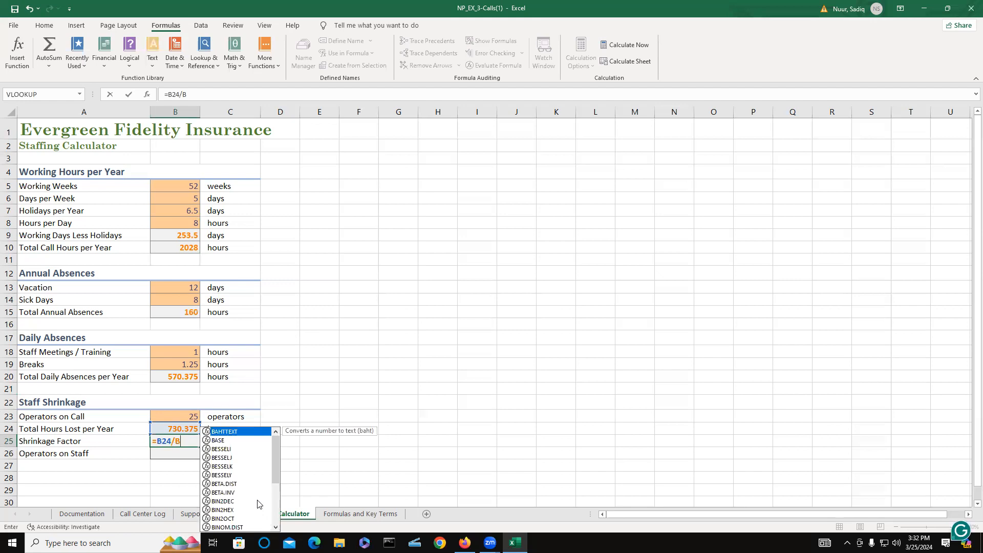
type("10")
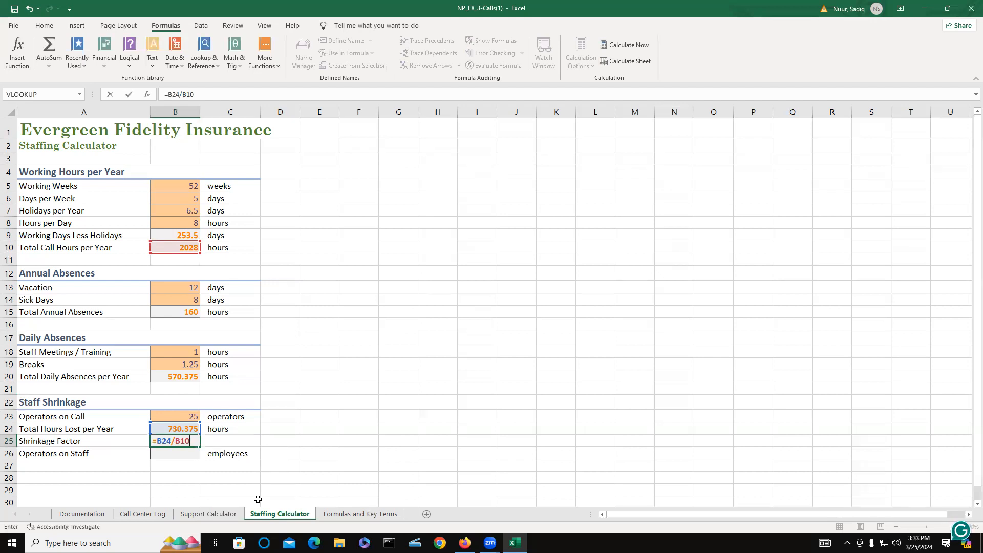
key("Return")
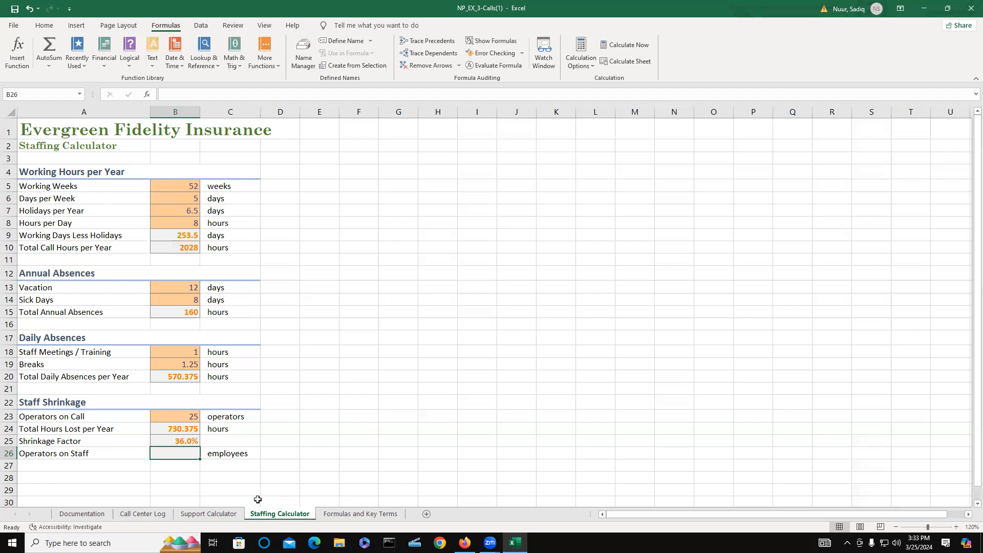
- Enter the operators on staff formula in B26, correcting its second reference so that it reads =B23/(1-B25)
type("=B23")
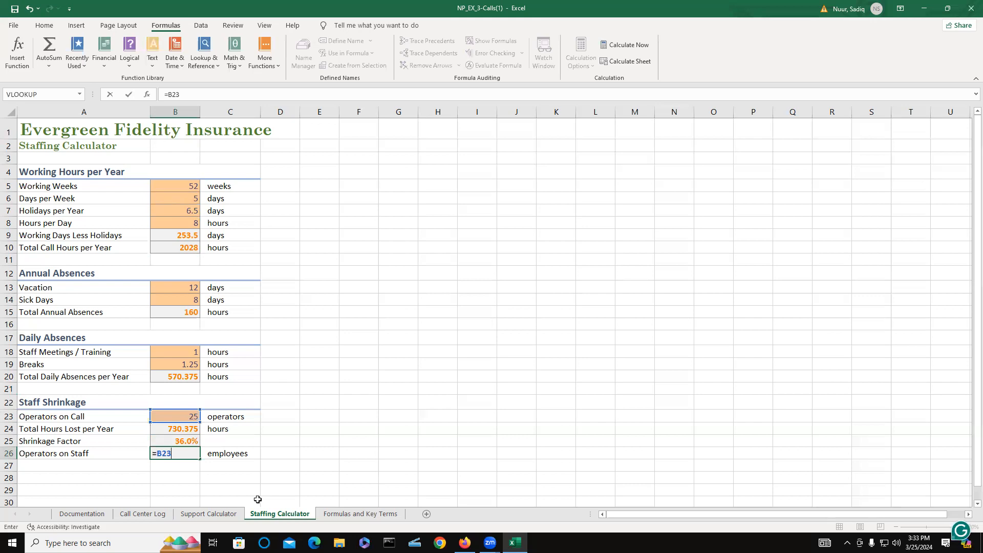
type("/(1-B23")
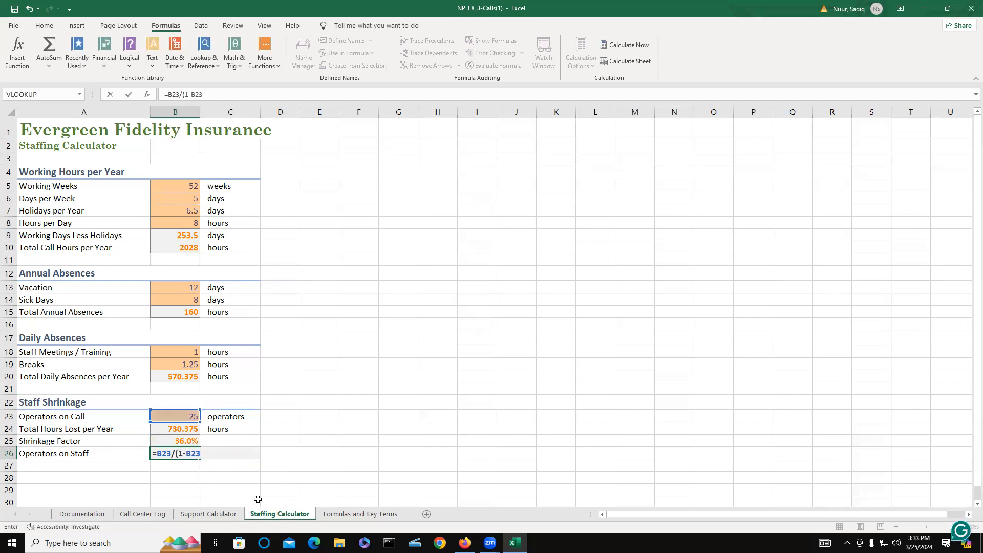
type(")")
key("Return")
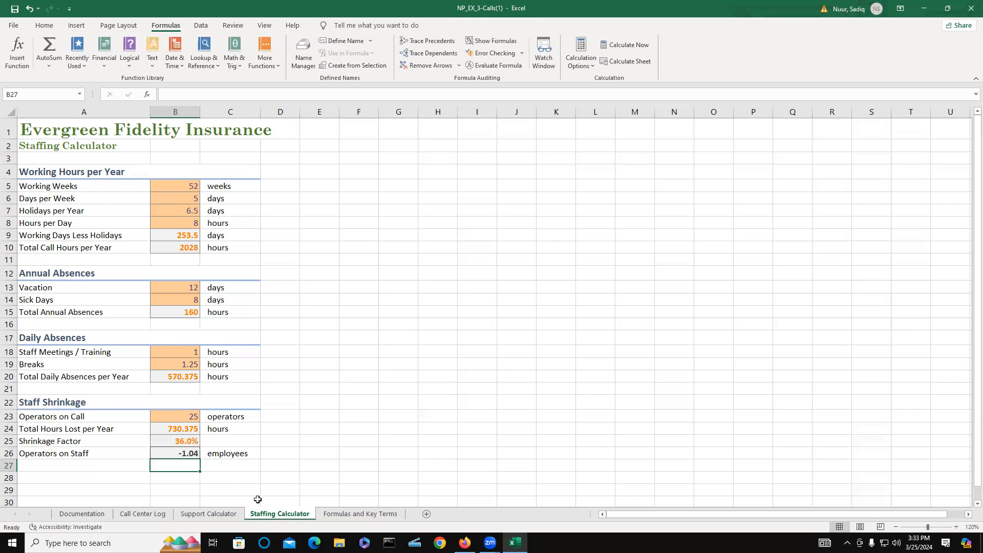
left_click(171, 454)
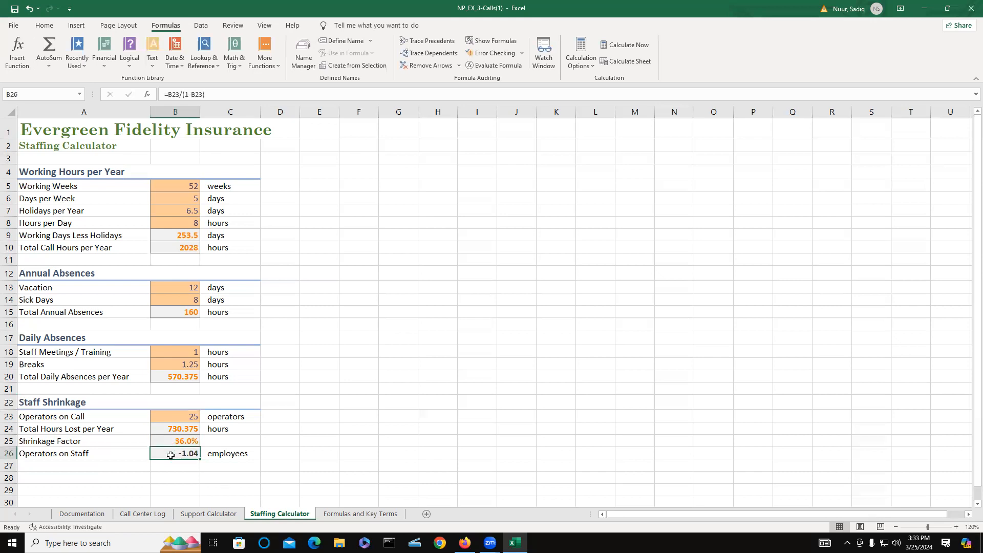
double_click(170, 455)
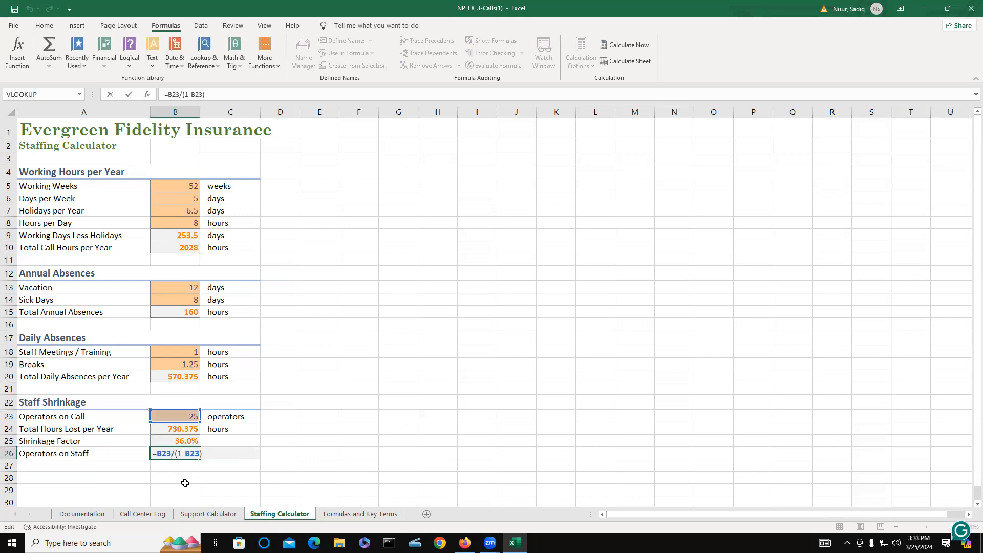
left_click(191, 454)
key("Delete")
type("5")
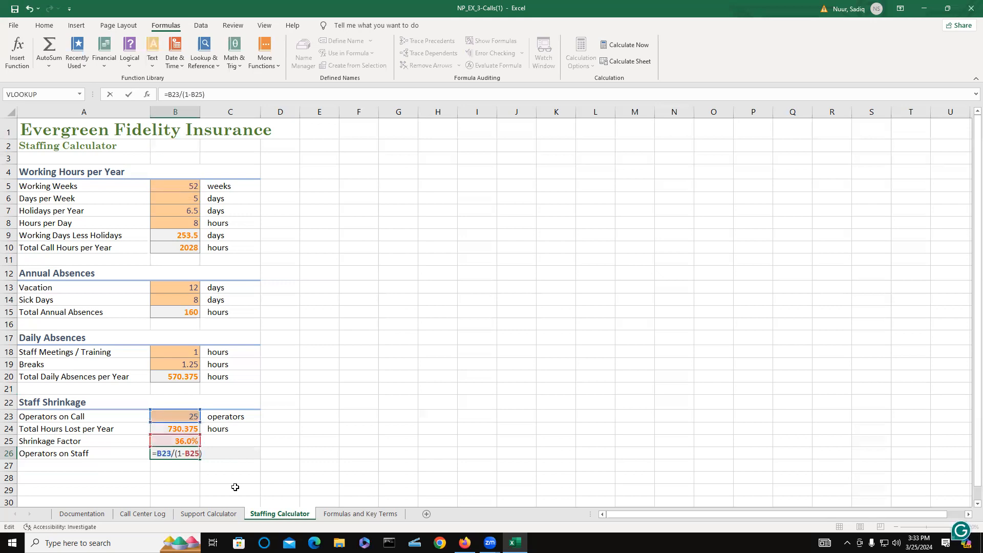
key("Return")
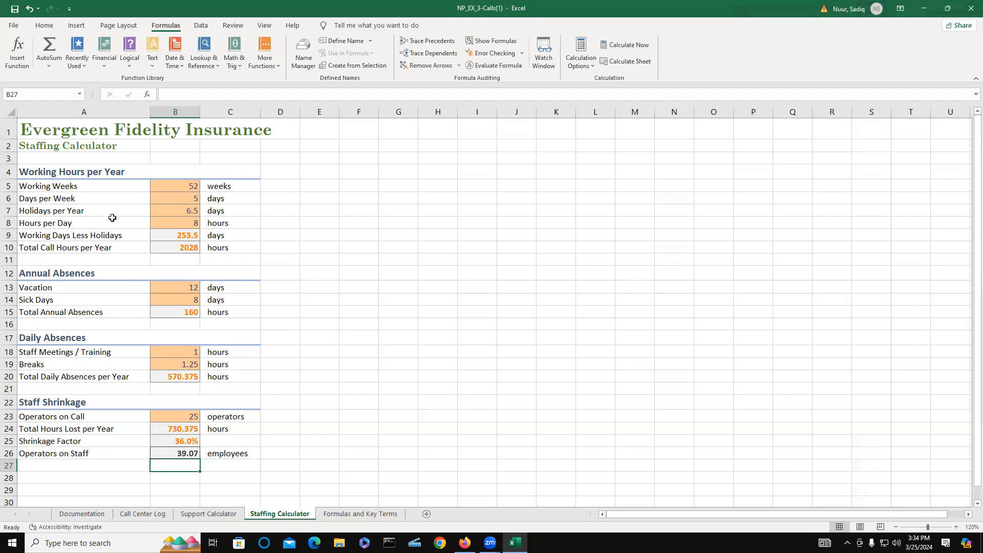
- Handwrite the words "Goal Seek" as a screen annotation over the empty cells beside the staffing calculations
mouse_move(510, 245)
left_mouse_down()
mouse_move(481, 312)
mouse_move(529, 340)
left_mouse_up()
mouse_move(531, 302)
left_mouse_down()
mouse_move(562, 319)
mouse_move(582, 252)
mouse_move(629, 287)
left_mouse_up()
left_click(707, 187)
left_click_drag(707, 188, 701, 250)
mouse_move(733, 221)
left_mouse_down()
mouse_move(748, 210)
mouse_move(773, 226)
mouse_move(778, 193)
mouse_move(833, 235)
left_mouse_up()
left_click_drag(826, 190, 856, 225)
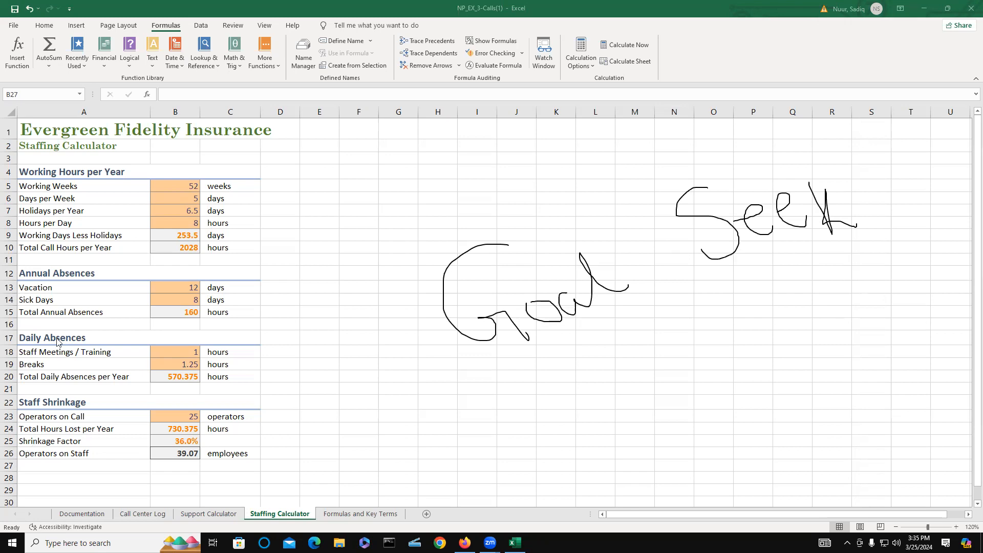
- Run Goal Seek to bring the operators on staff in B26 to 30 by changing operators on call in B23, and keep the solution
left_click(55, 408)
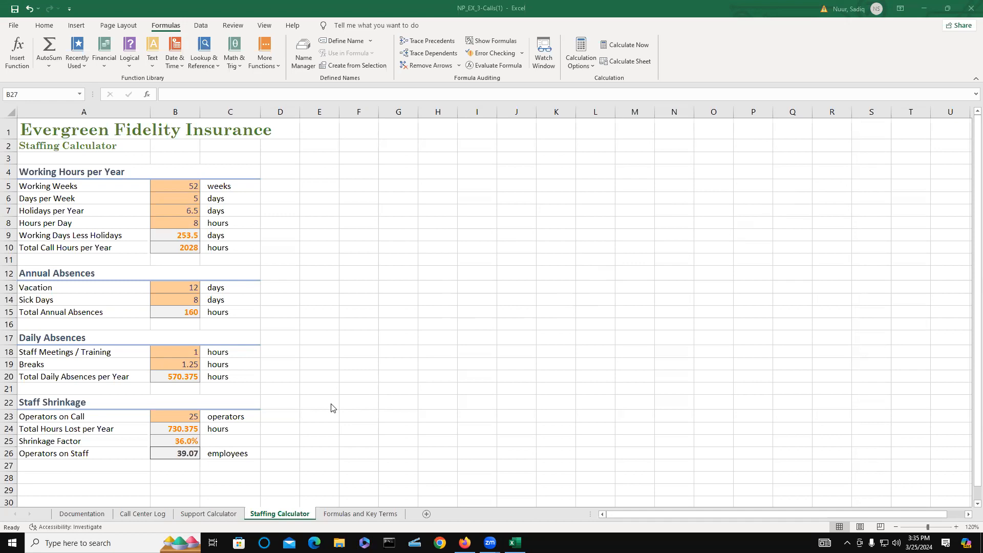
left_click(171, 454)
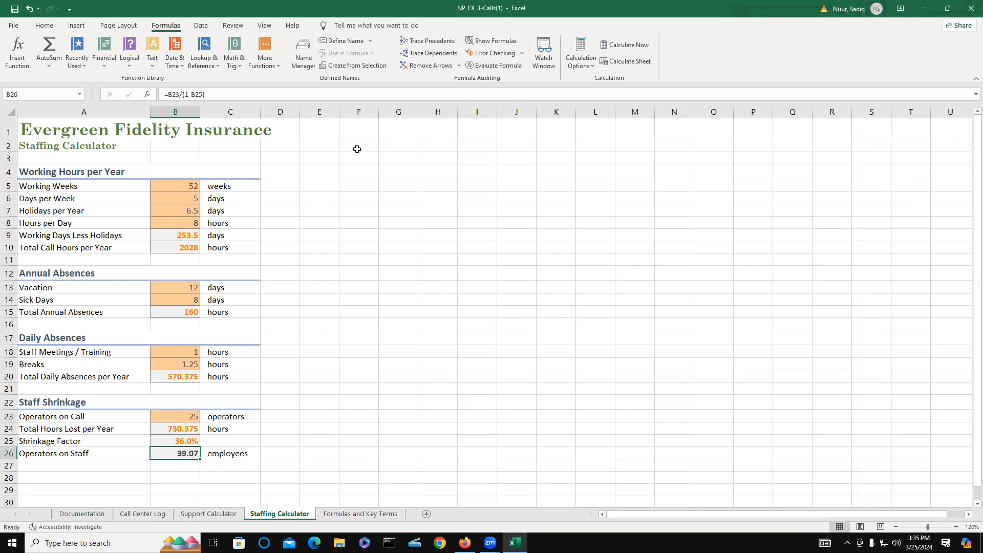
left_click(202, 25)
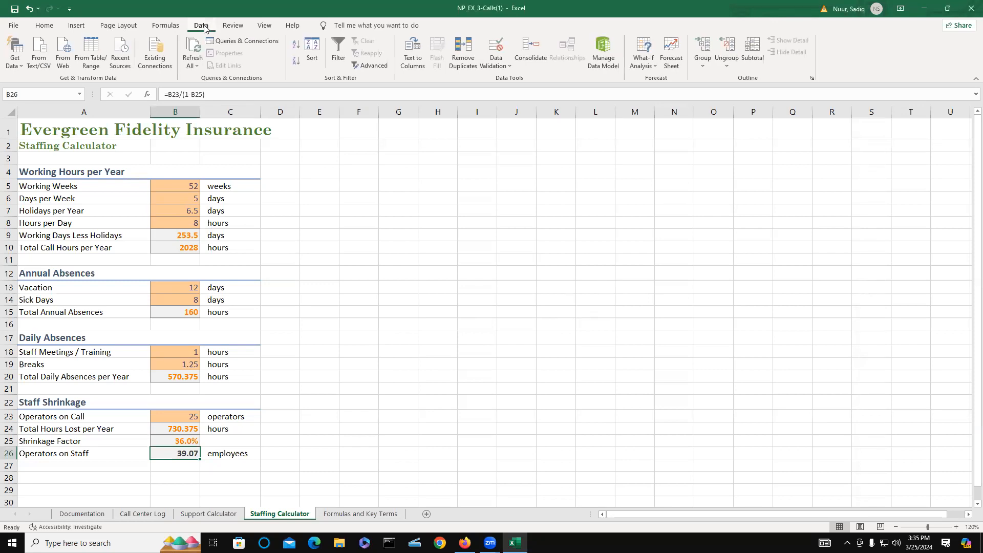
left_click(656, 69)
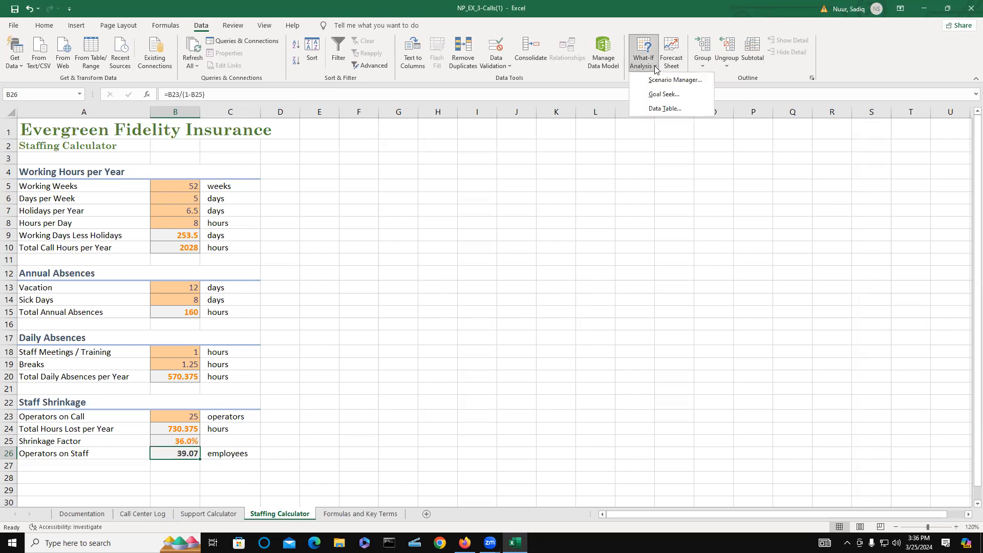
left_click(657, 94)
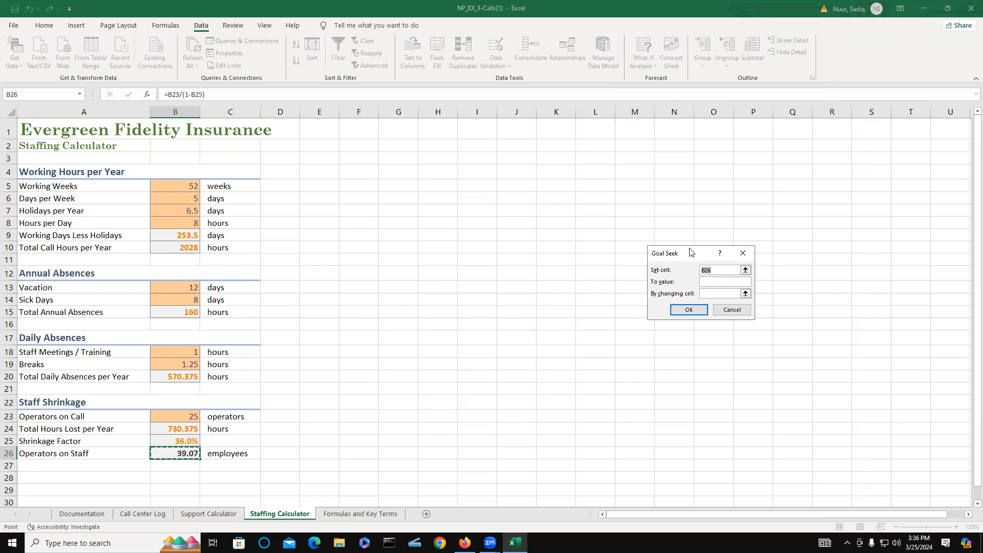
left_click_drag(687, 249, 523, 181)
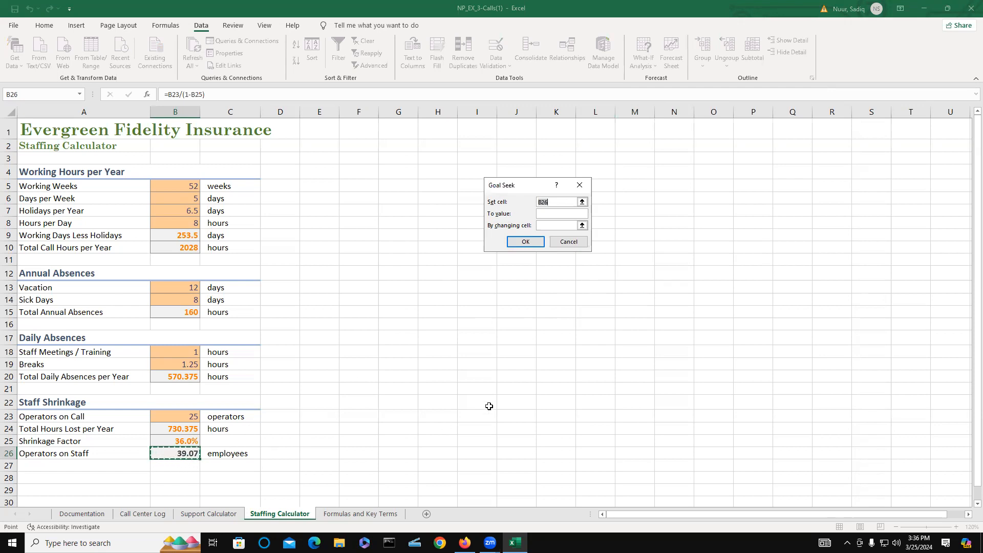
left_click(547, 215)
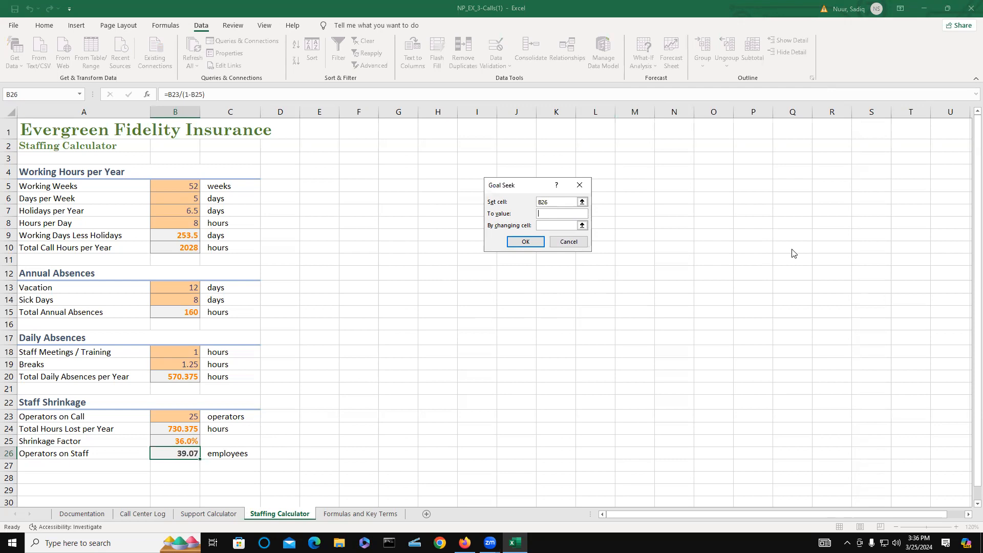
type("0")
left_click(544, 225)
left_click(188, 417)
left_click(518, 245)
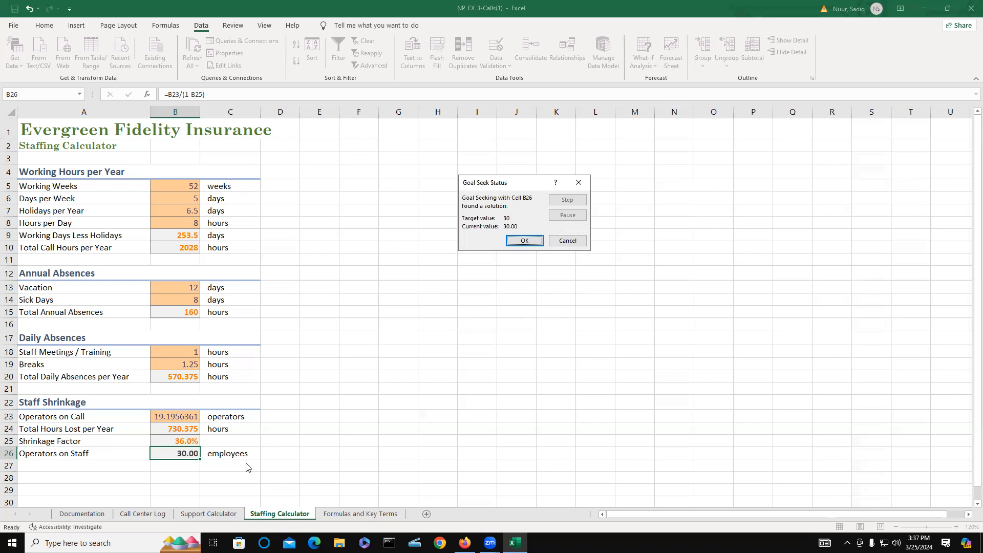
left_click(530, 241)
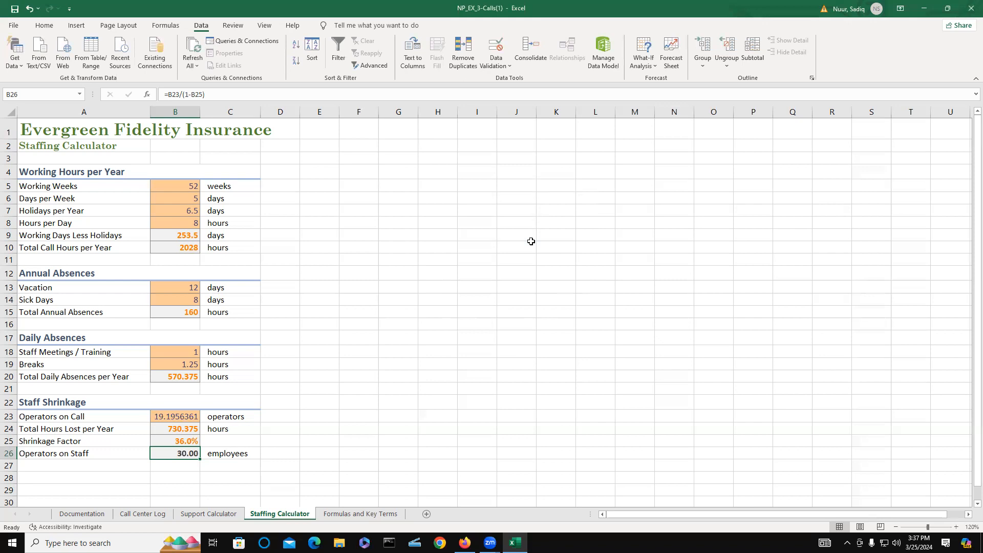
- Set the available operators in B7 of the Support Calculator sheet to 19 and save the workbook
left_click(206, 514)
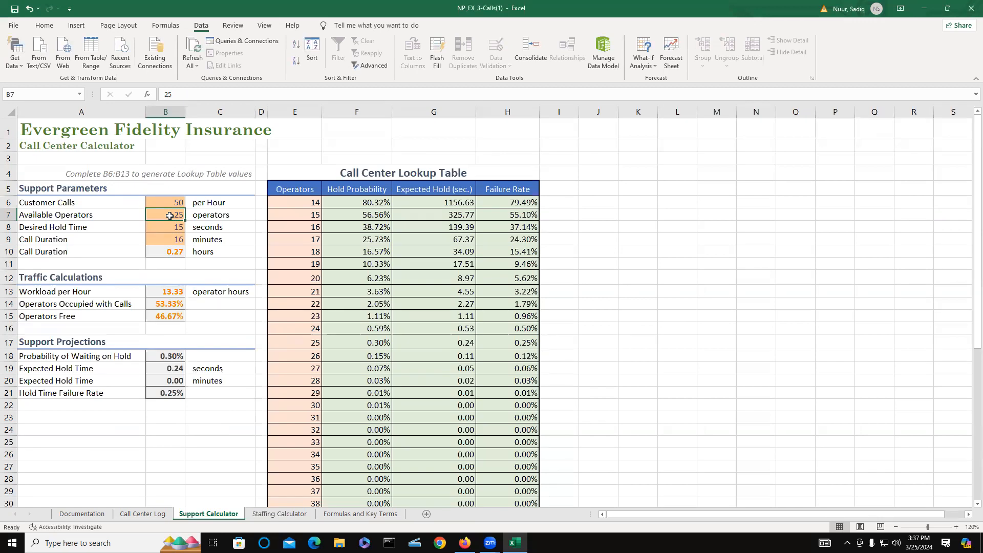
type("19")
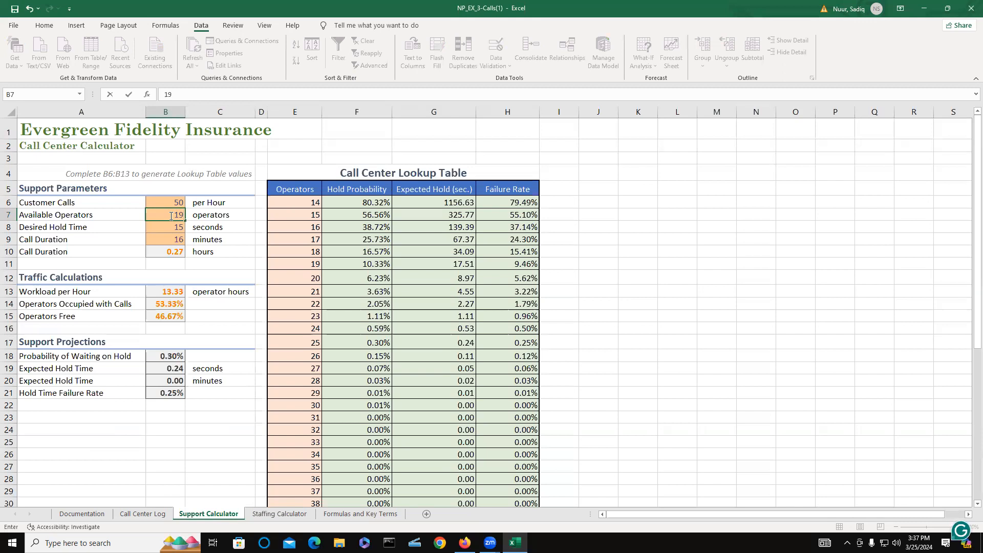
key("Return")
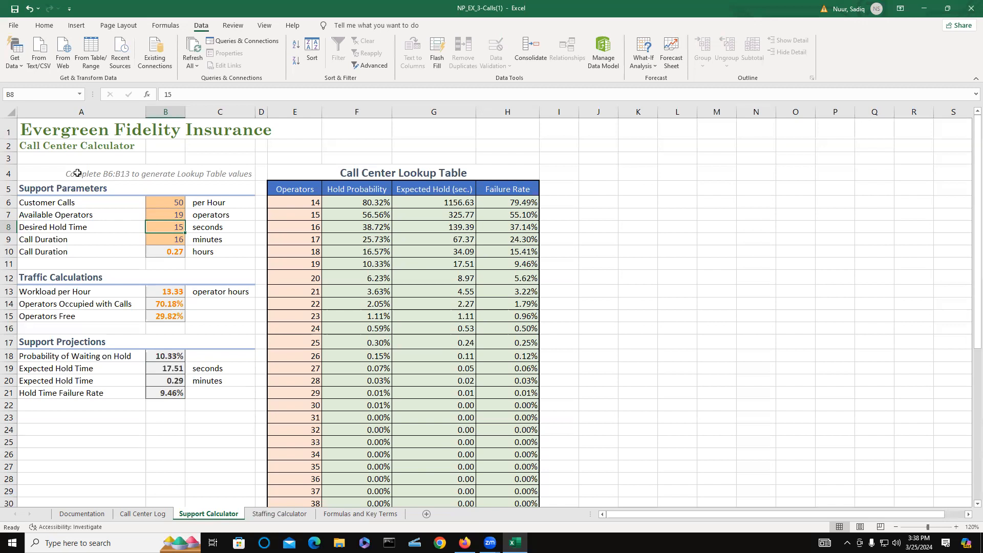
left_click(14, 9)
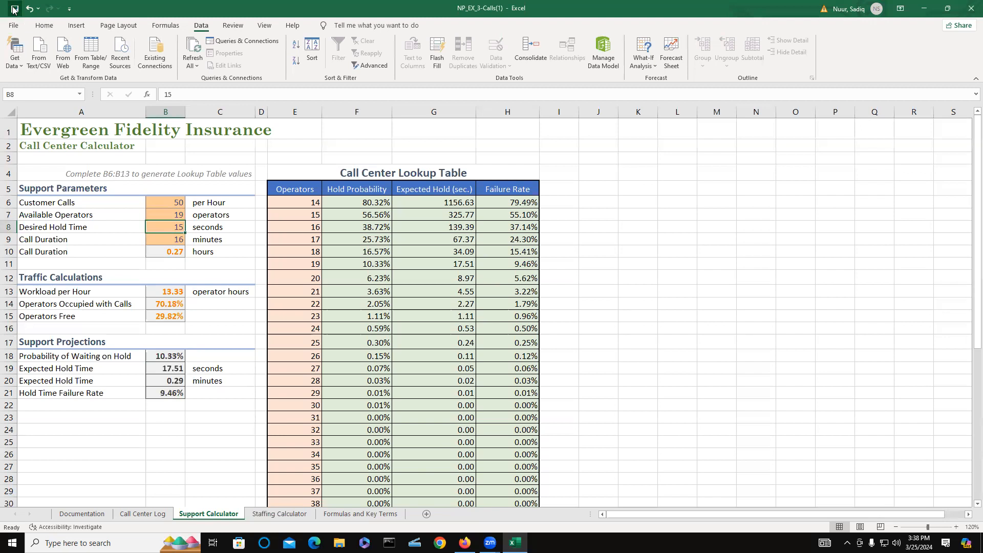